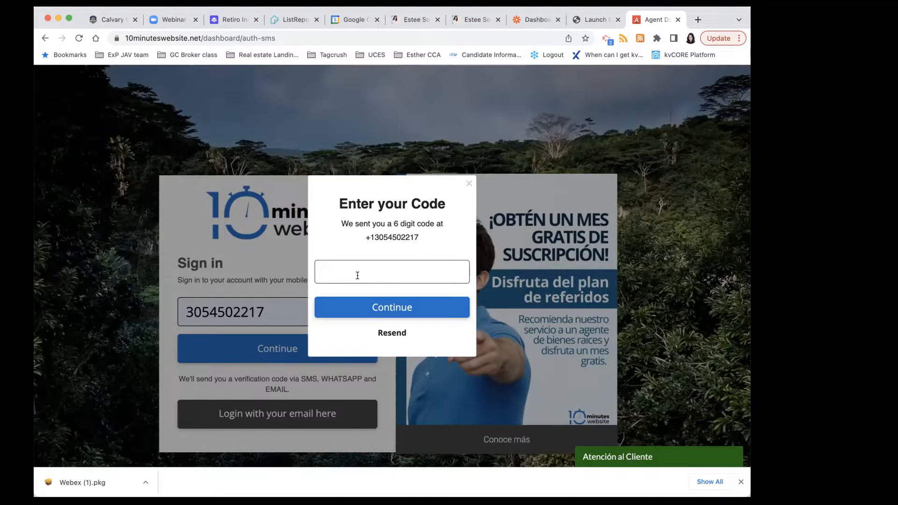
Enter the 6-digit SMS verification code and continue to the 10minuteswebsite agent dashboard.
click(367, 275)
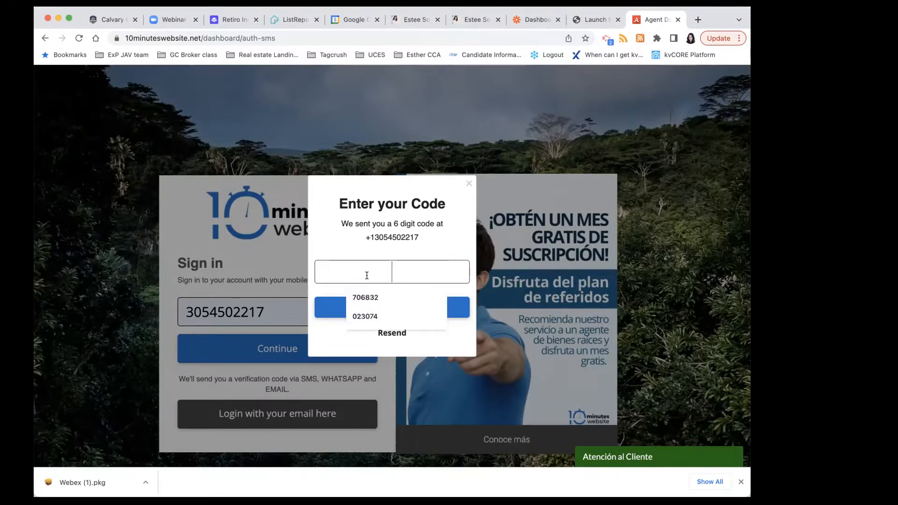
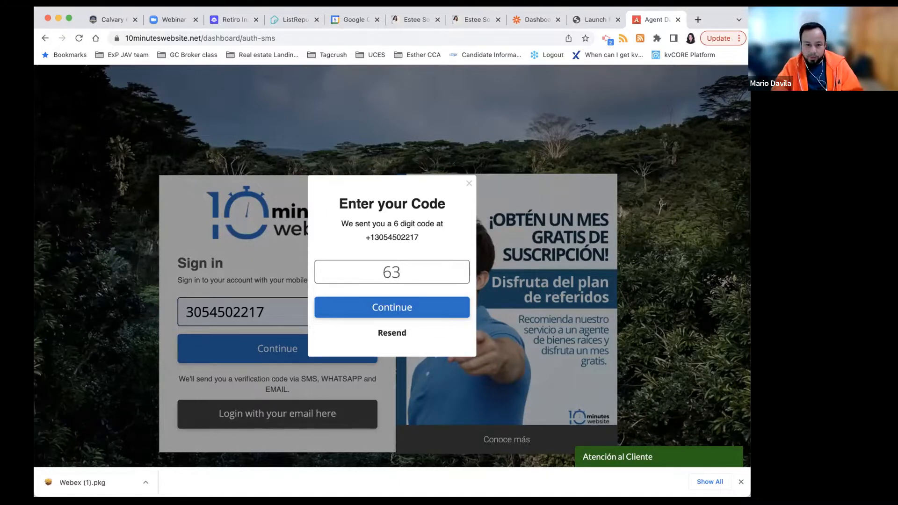
click(413, 303)
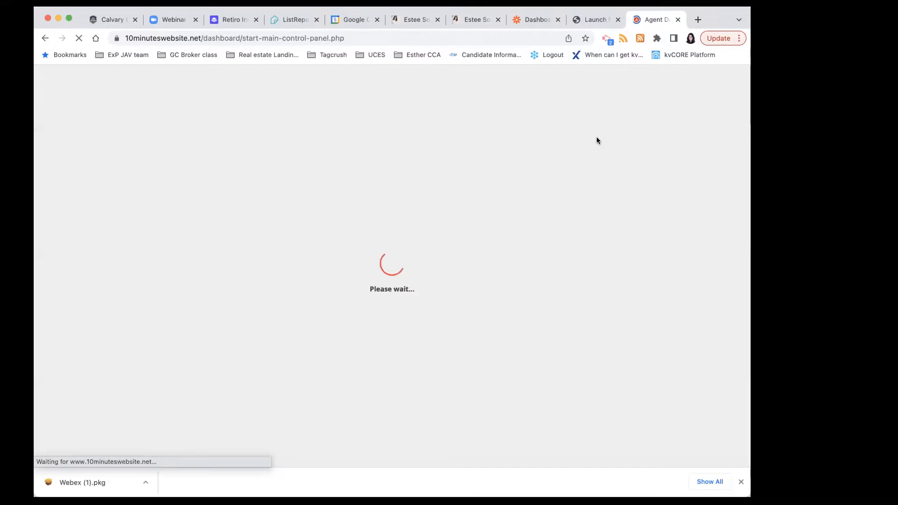
Close the Zoom tab, then open Zapier integration info via Español and Configuración.
click(617, 20)
click(543, 22)
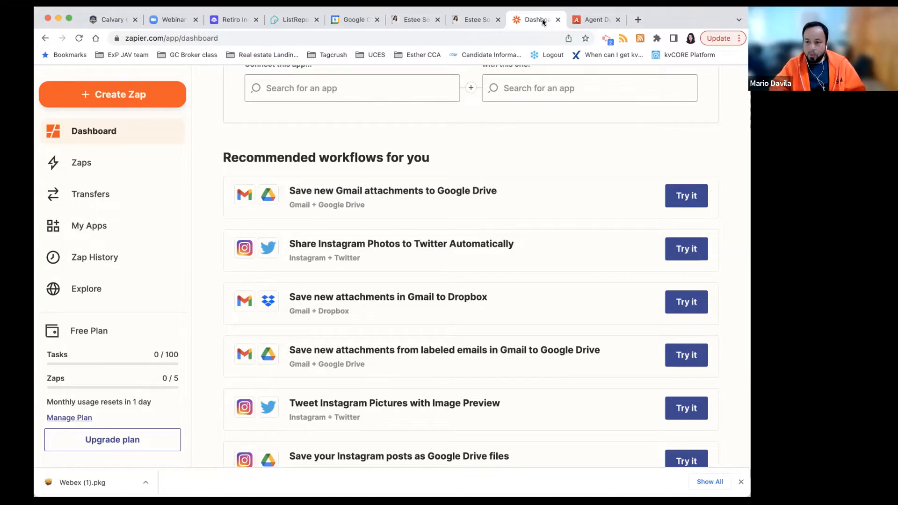
click(604, 19)
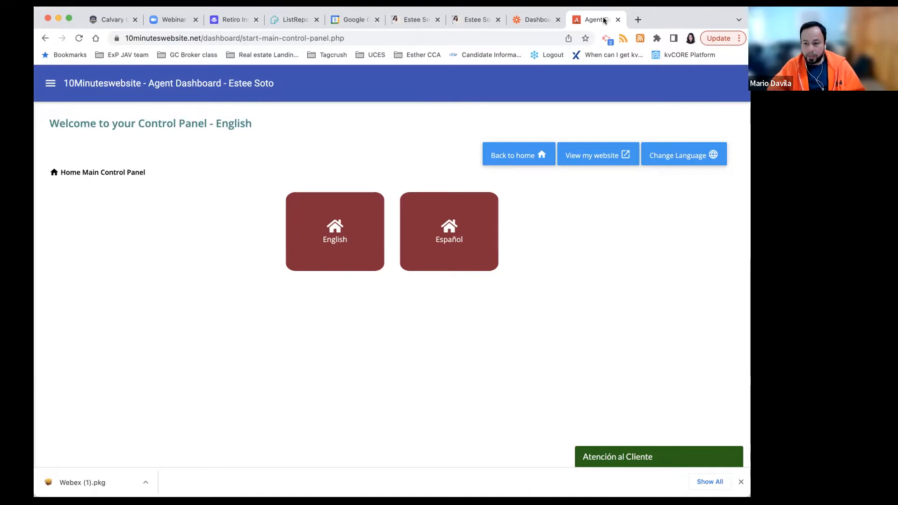
click(446, 243)
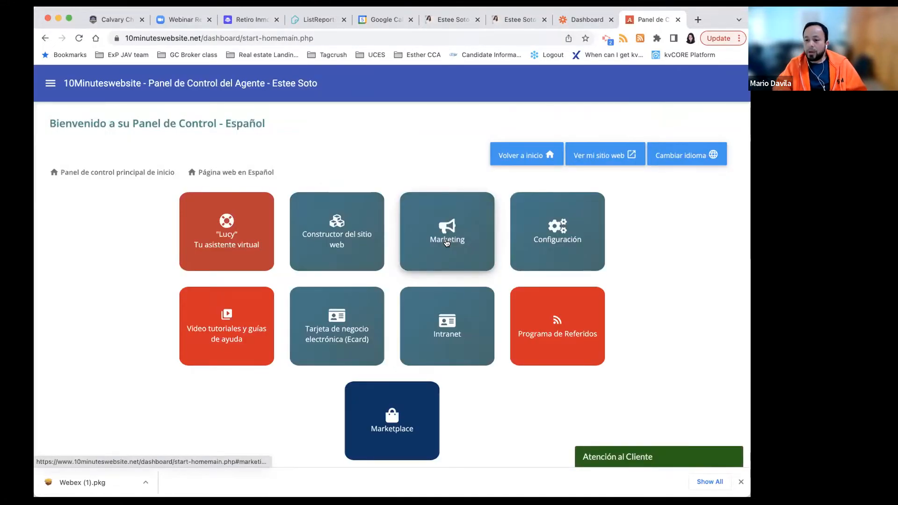
click(536, 236)
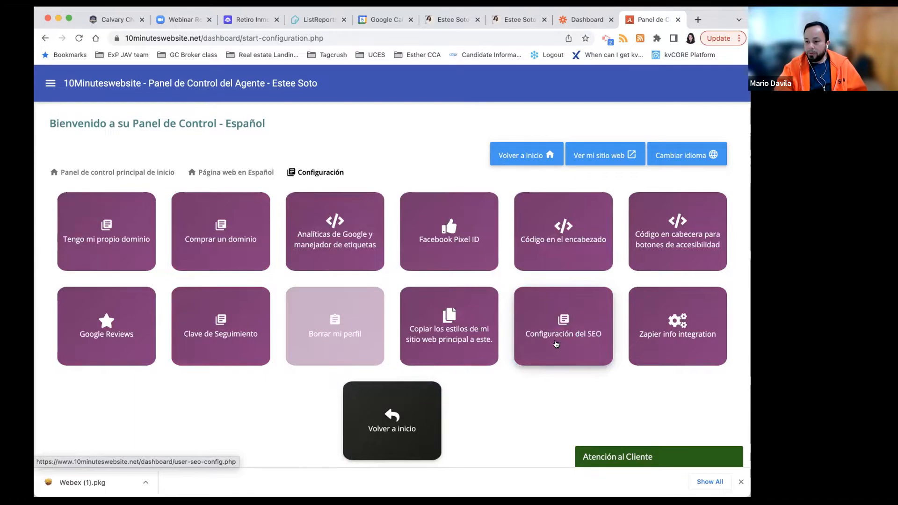
click(706, 318)
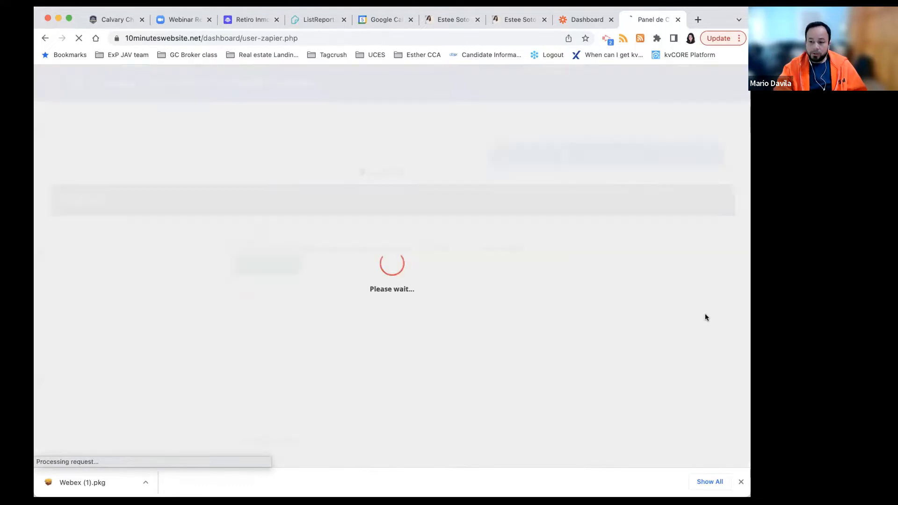
Review the API key and User Id on the Zapier Info page, then choose Activar Zapier.
scroll(558, 316, down, 3)
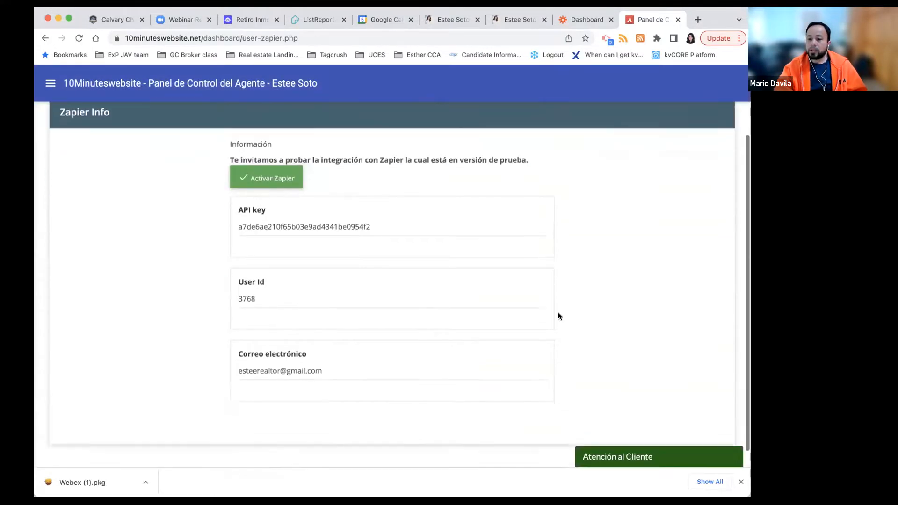
scroll(557, 316, up, 1)
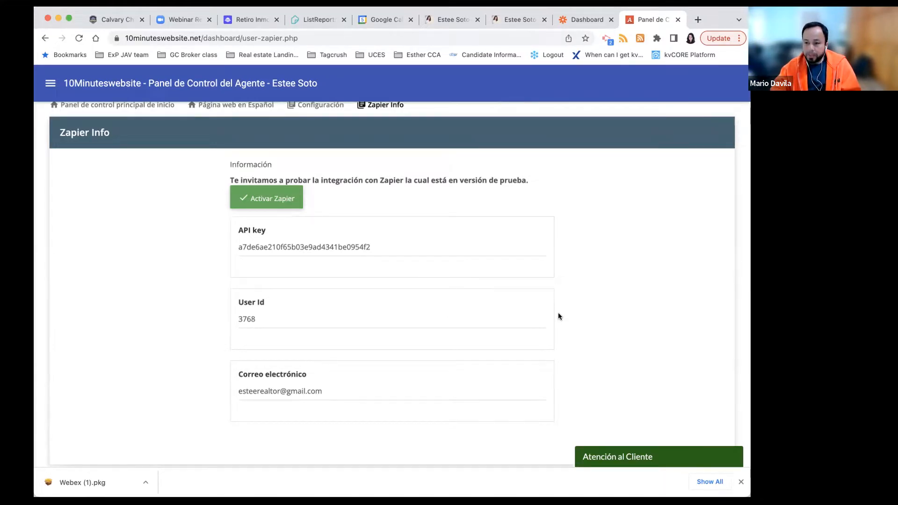
click(286, 201)
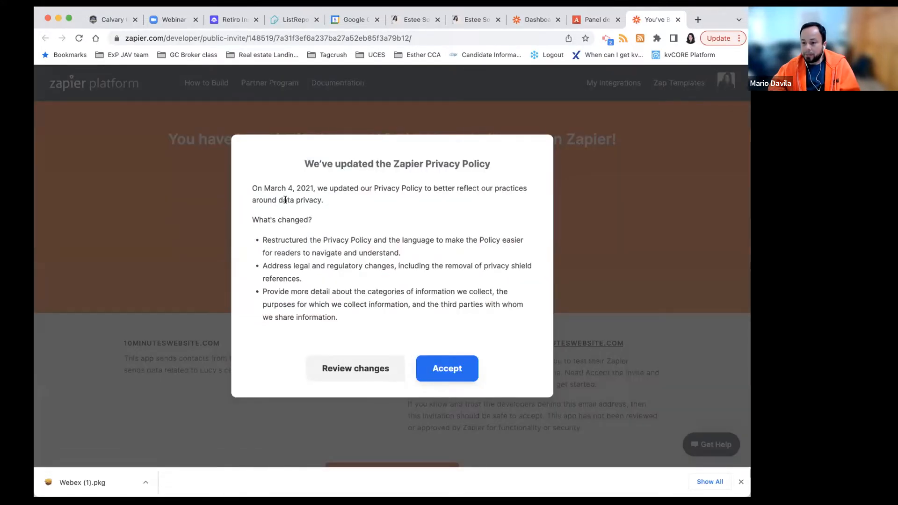
Accept Zapier's privacy policy update and the 10minuteswebsite.com invitation to build a Zap.
click(468, 366)
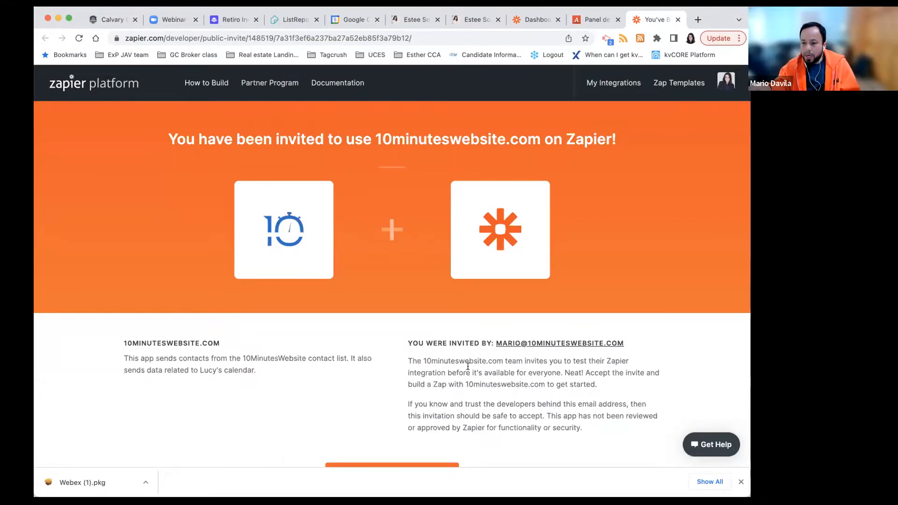
scroll(467, 366, down, 5)
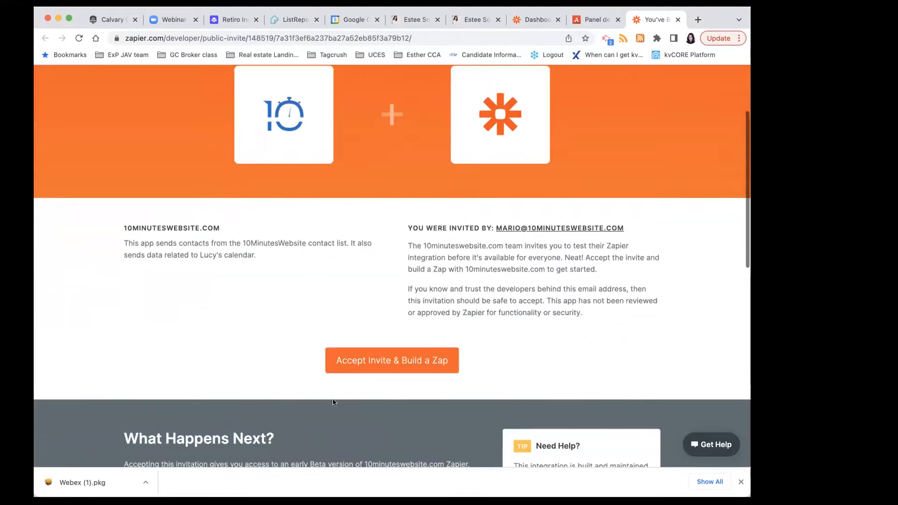
click(373, 365)
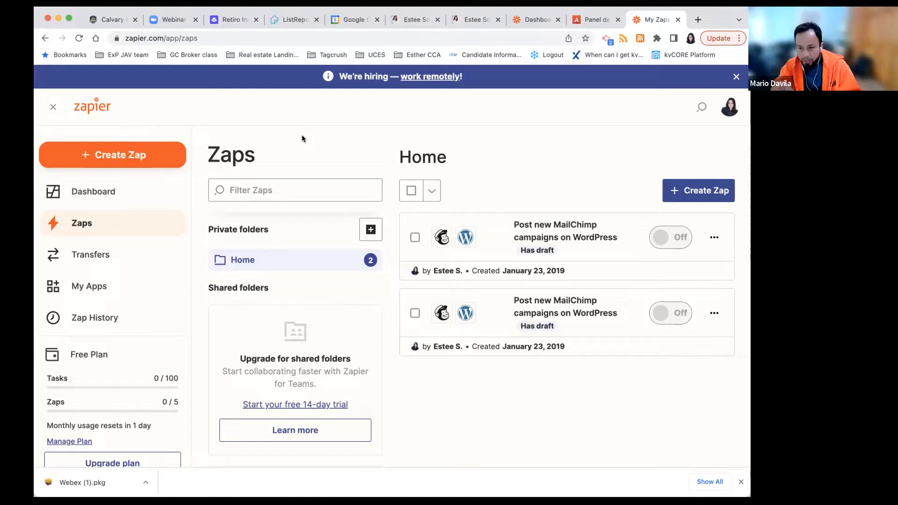
Create a new Zap and dismiss the 'You can now edit a live Zap' notice.
click(148, 158)
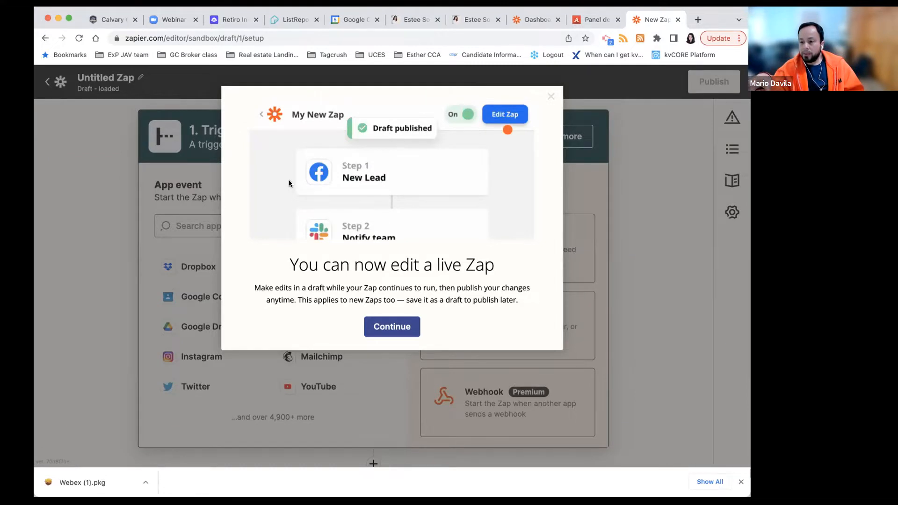
click(550, 96)
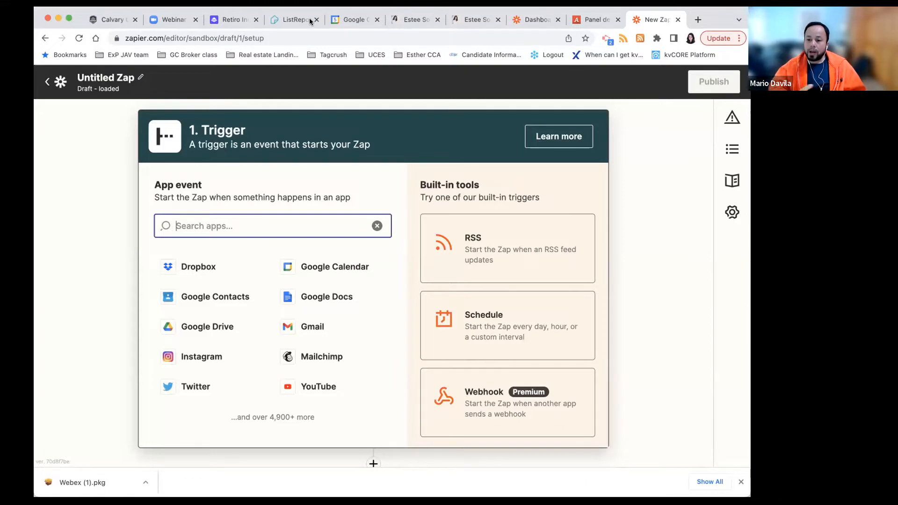
scroll(238, 290, down, 3)
scroll(238, 290, up, 3)
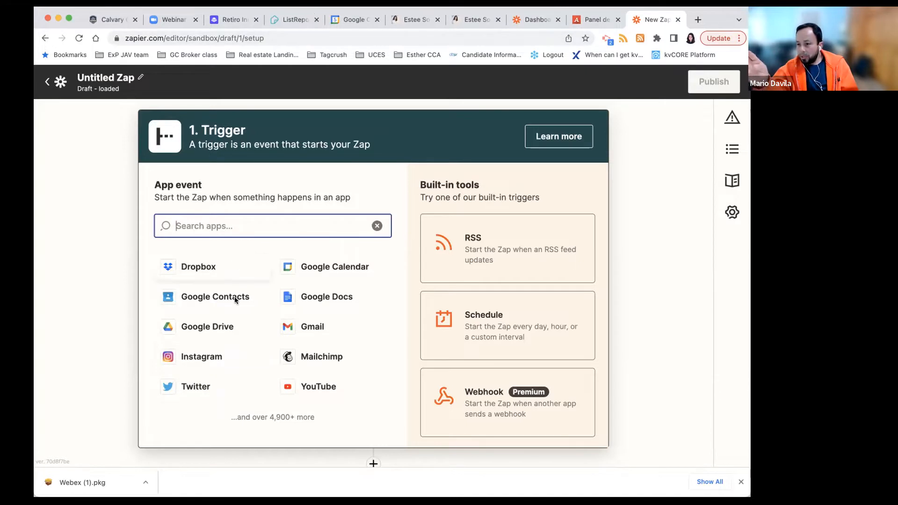
scroll(233, 302, down, 1)
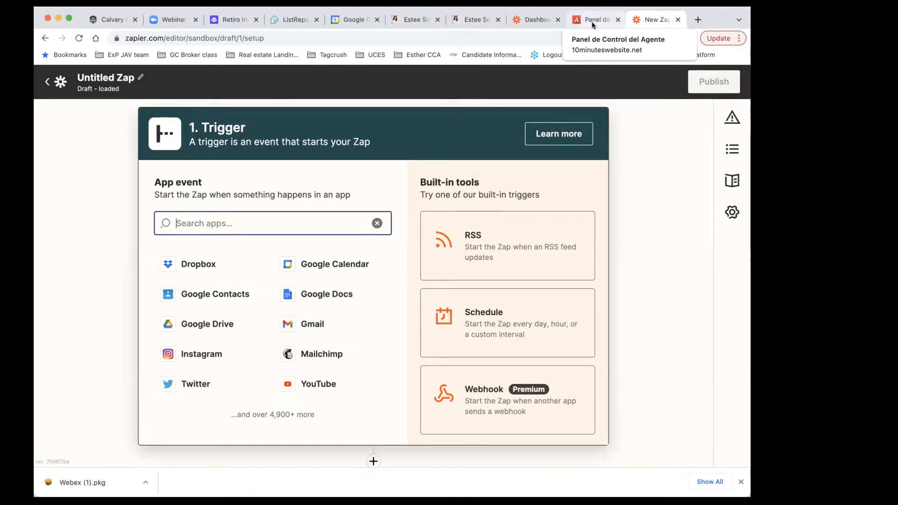
Search My Apps for 'kvcore' and start connecting a kvCORE account.
click(544, 18)
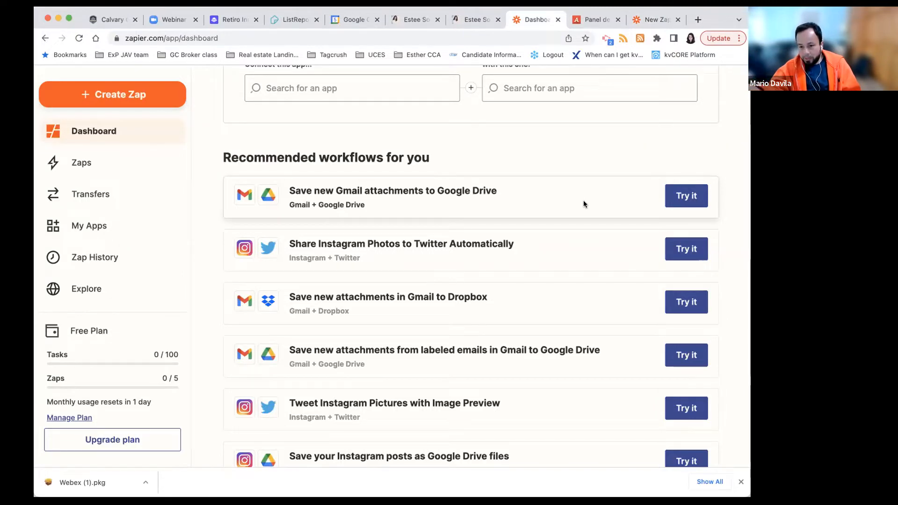
scroll(583, 206, down, 3)
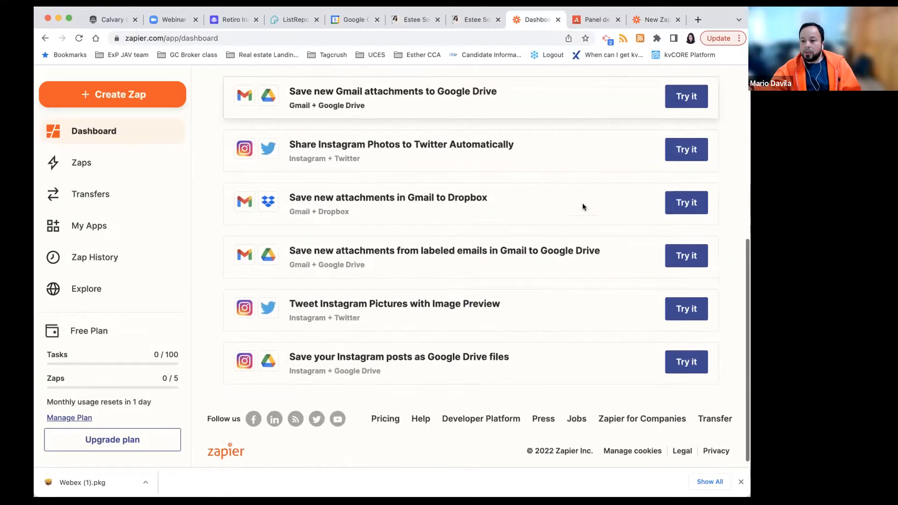
scroll(582, 206, up, 6)
scroll(583, 206, down, 3)
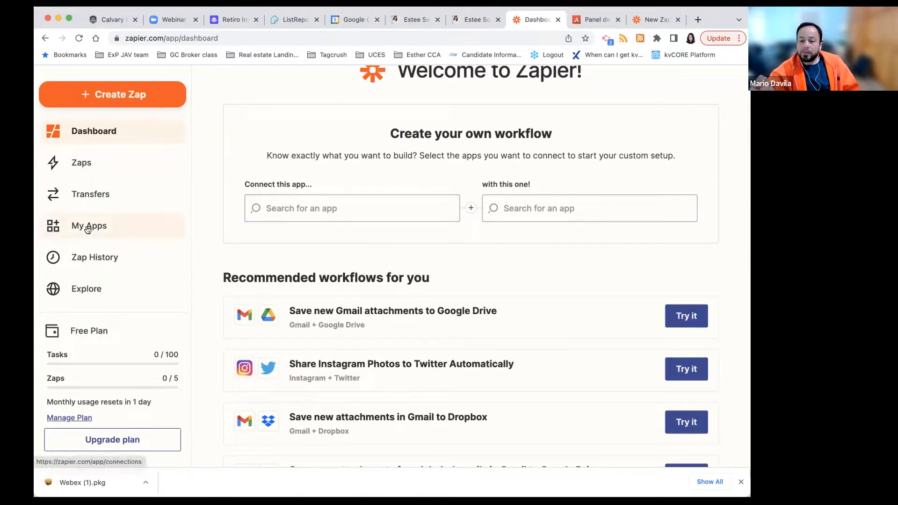
click(94, 227)
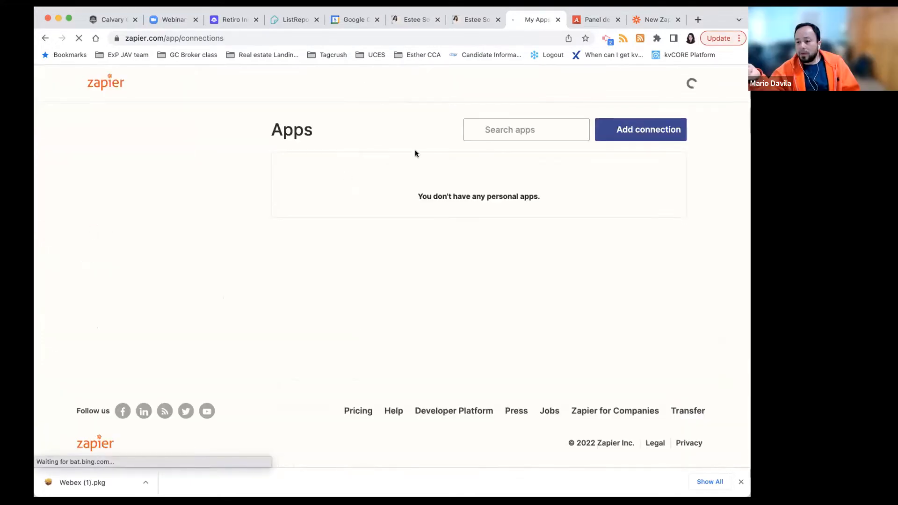
click(483, 132)
text(kvcore)
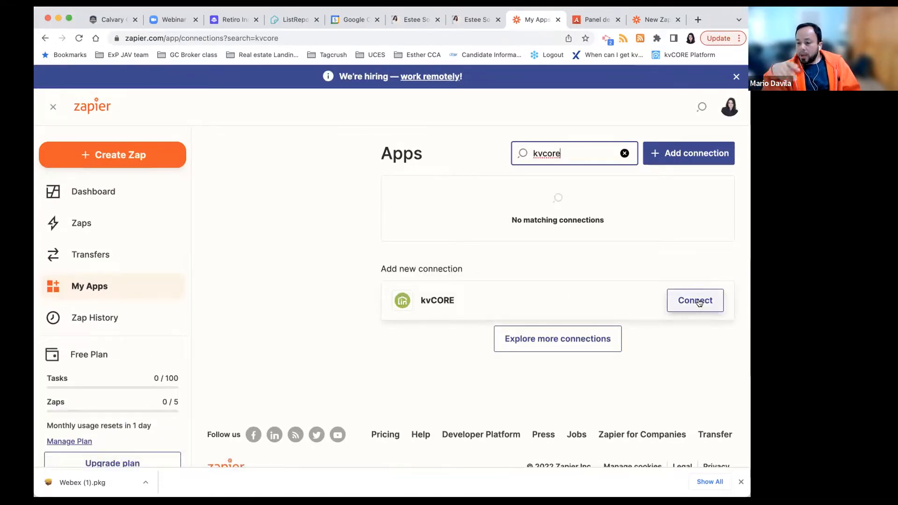
click(698, 302)
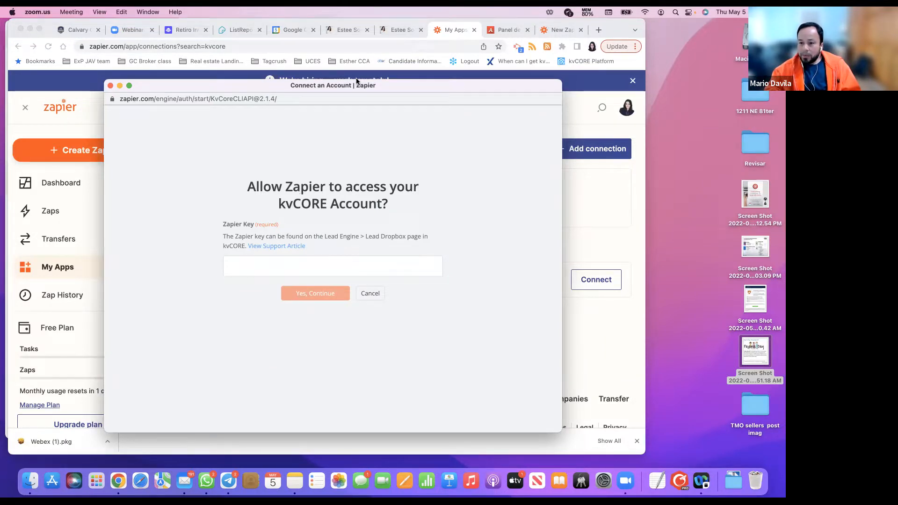
Move the 'Connect an Account | Zapier' popup to the lower right of the screen.
drag(350, 88, 680, 346)
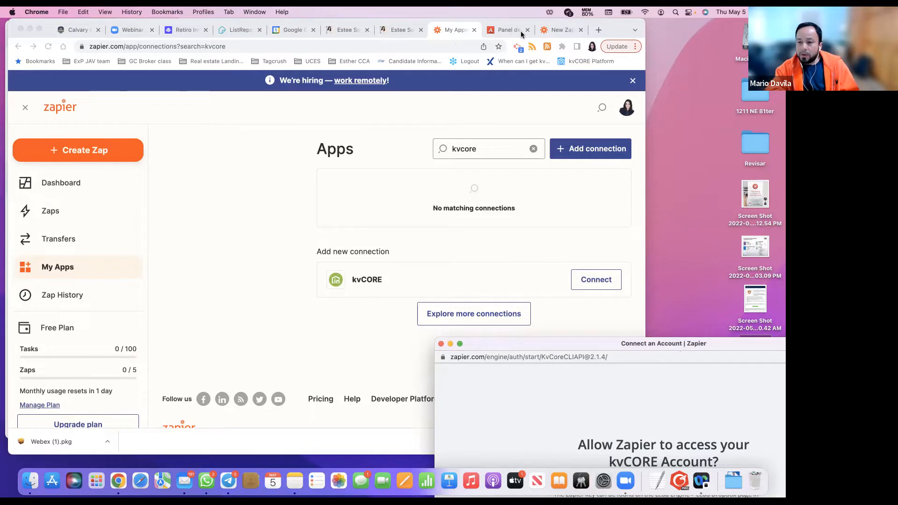
Open the kvCORE website in a new browser tab.
click(599, 30)
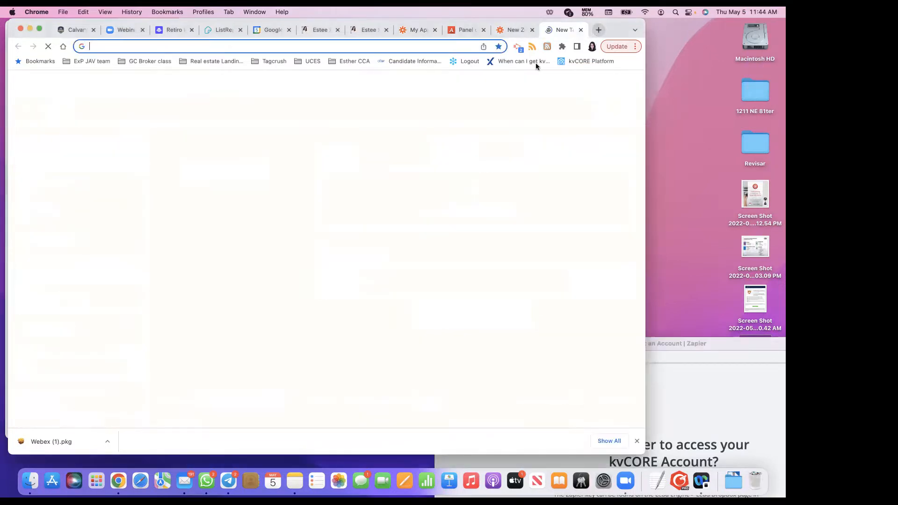
text(kvcore)
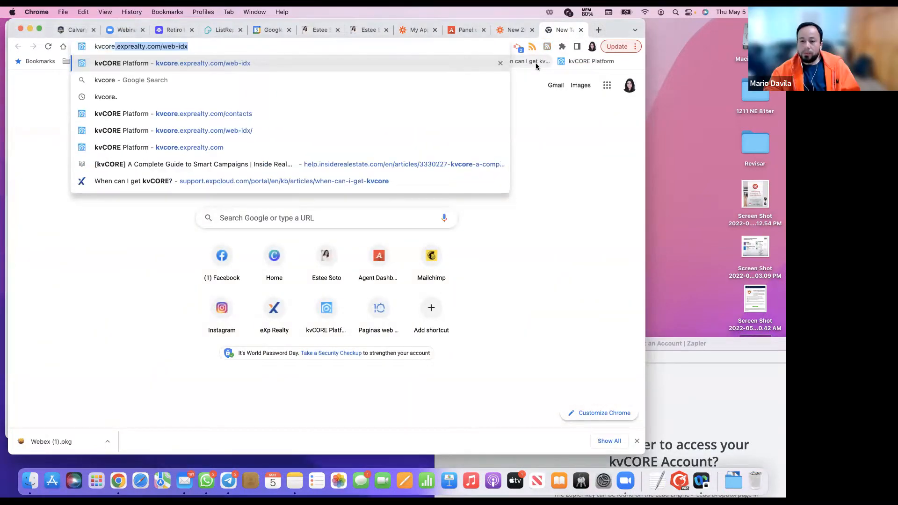
key(Return)
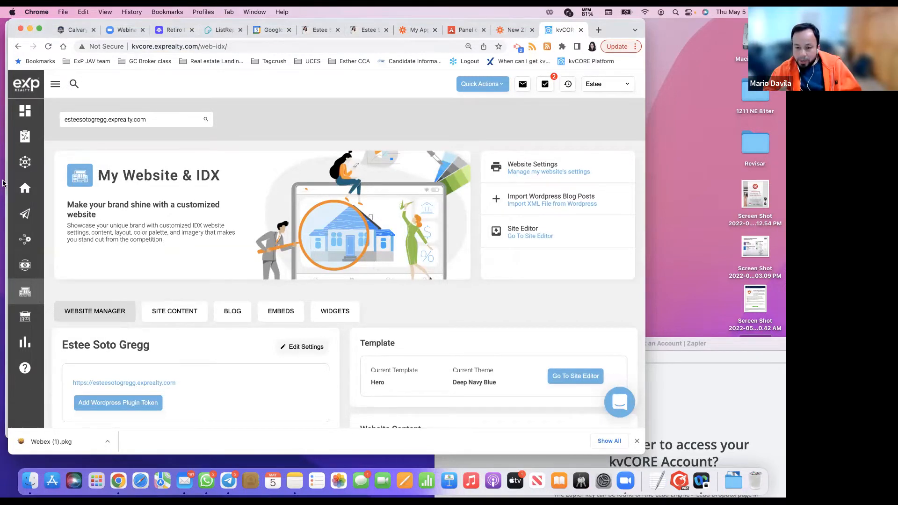
Open All Lead Engine Tools from the sidebar's Lead Engine menu.
mouse_move(22, 187)
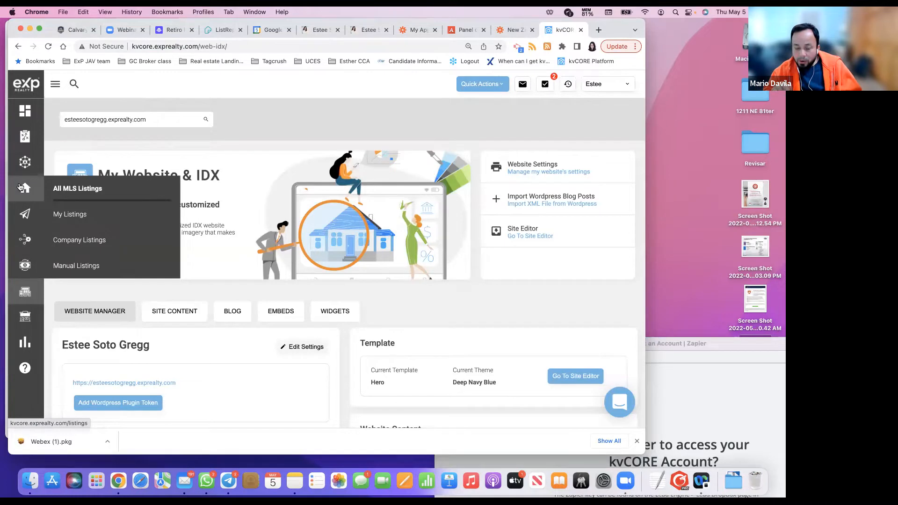
mouse_move(24, 216)
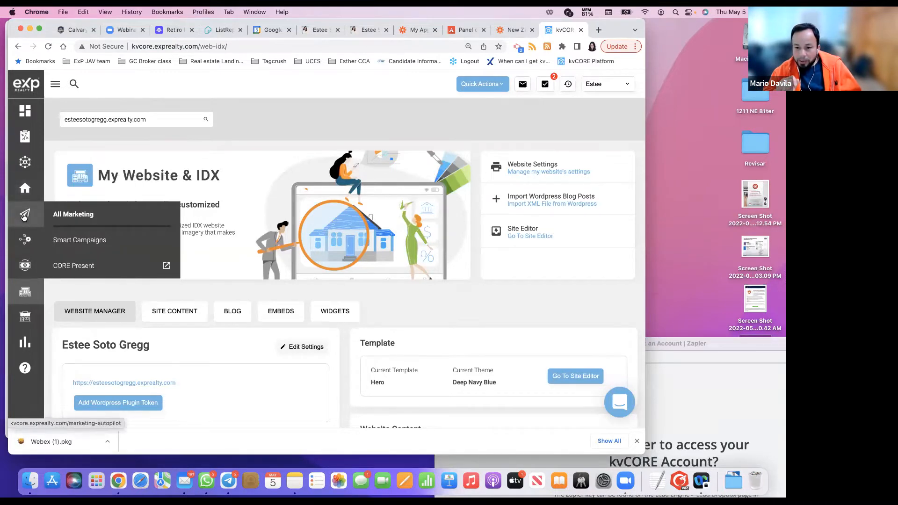
mouse_move(26, 240)
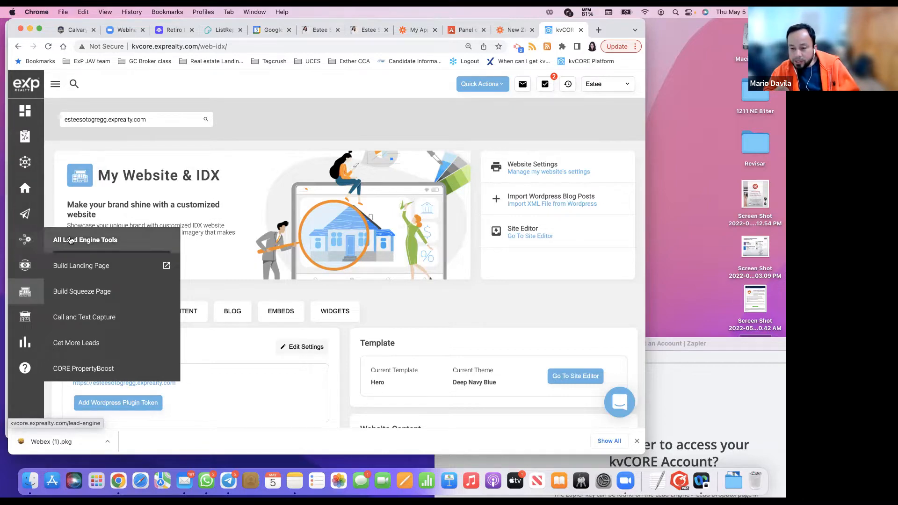
click(70, 240)
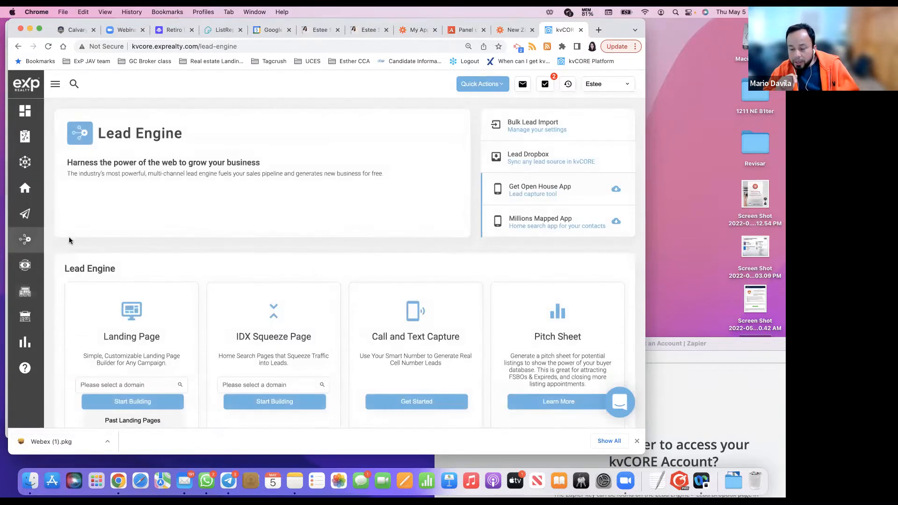
scroll(112, 268, down, 3)
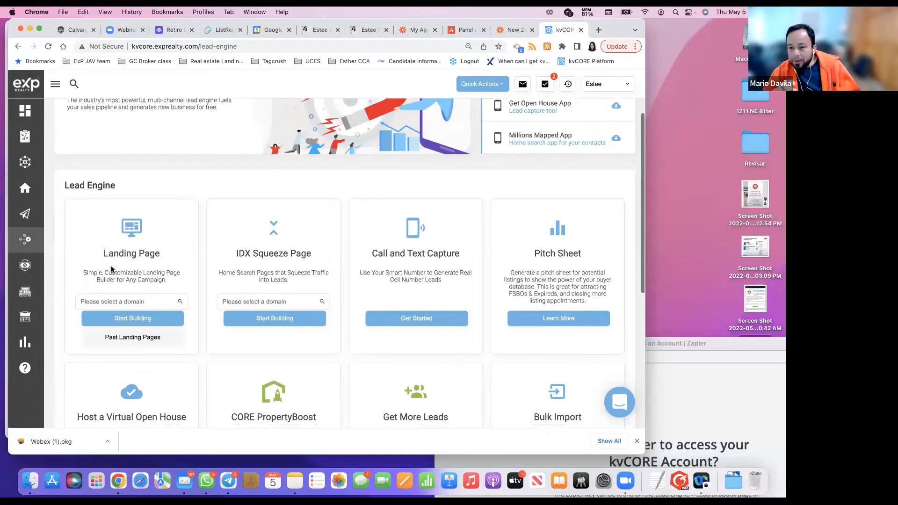
scroll(113, 269, up, 2)
scroll(111, 268, up, 1)
scroll(112, 269, up, 1)
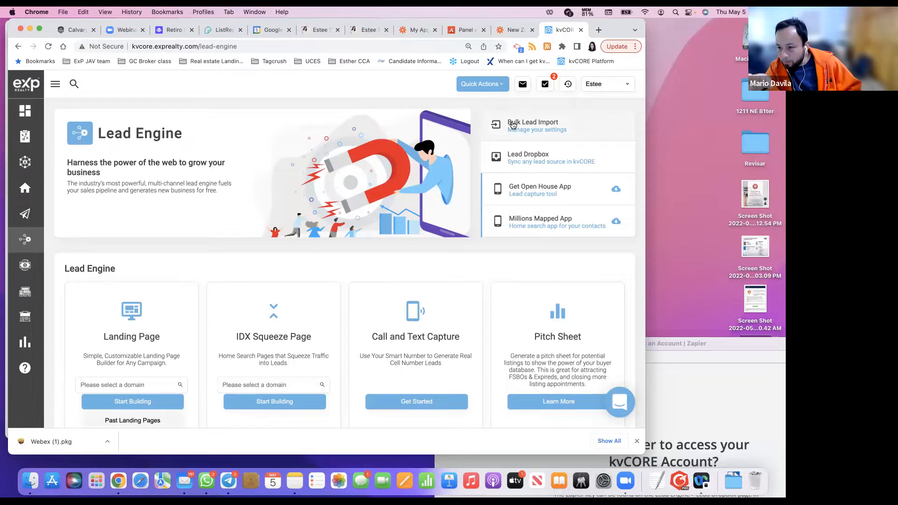
Open the Lead Dropbox page and copy its Zapier key to the clipboard.
click(510, 163)
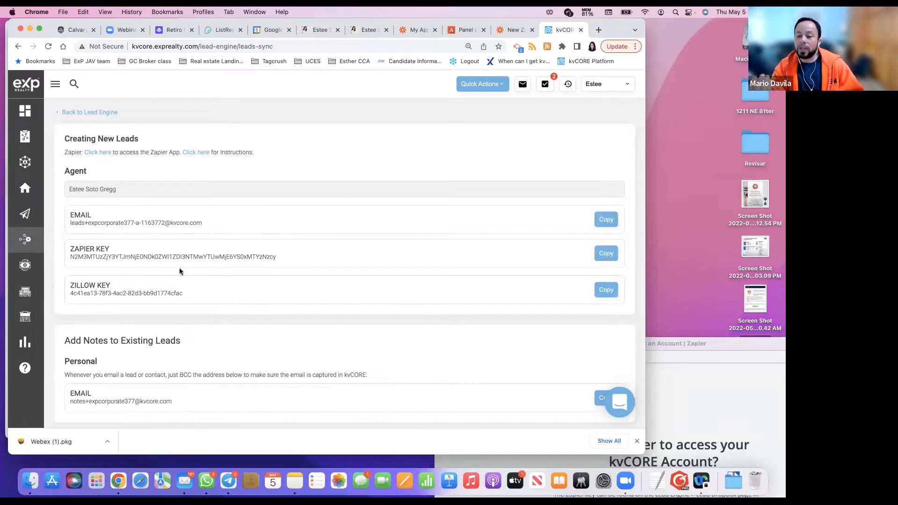
drag(278, 257, 44, 254)
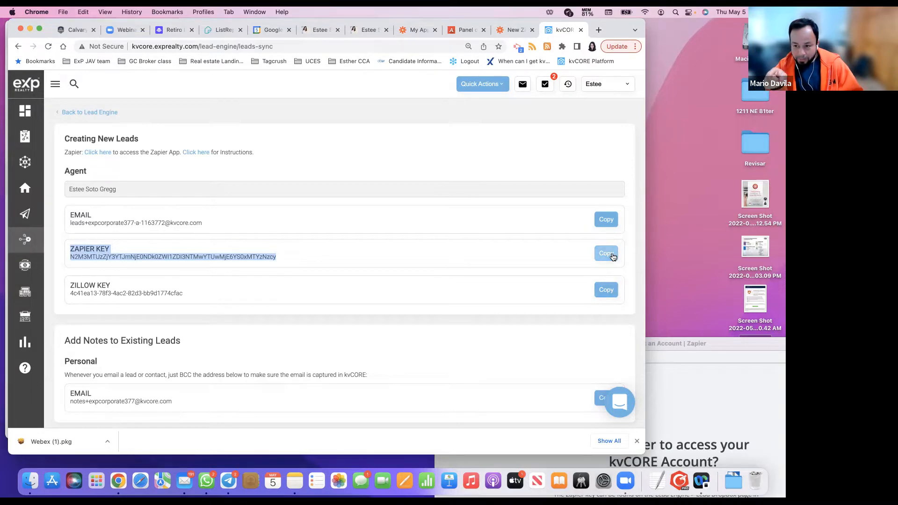
click(612, 257)
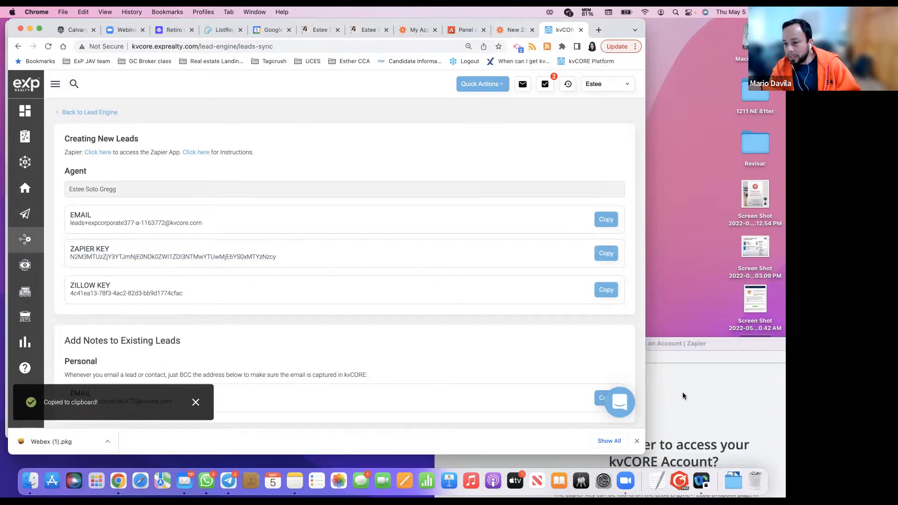
Paste the copied Zapier key into the kvCORE connection popup and confirm with Yes, Continue.
click(670, 367)
drag(661, 346, 472, 225)
drag(403, 187, 354, 143)
click(270, 324)
key(super+v)
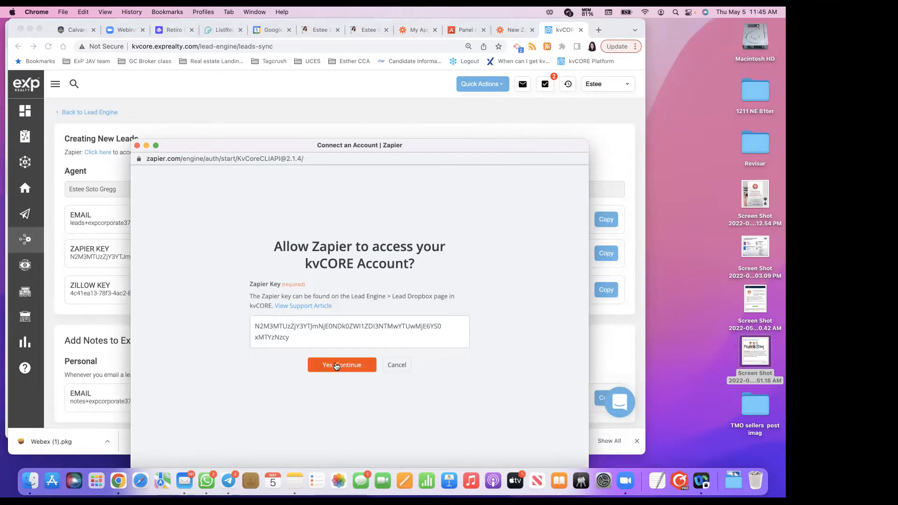
click(335, 365)
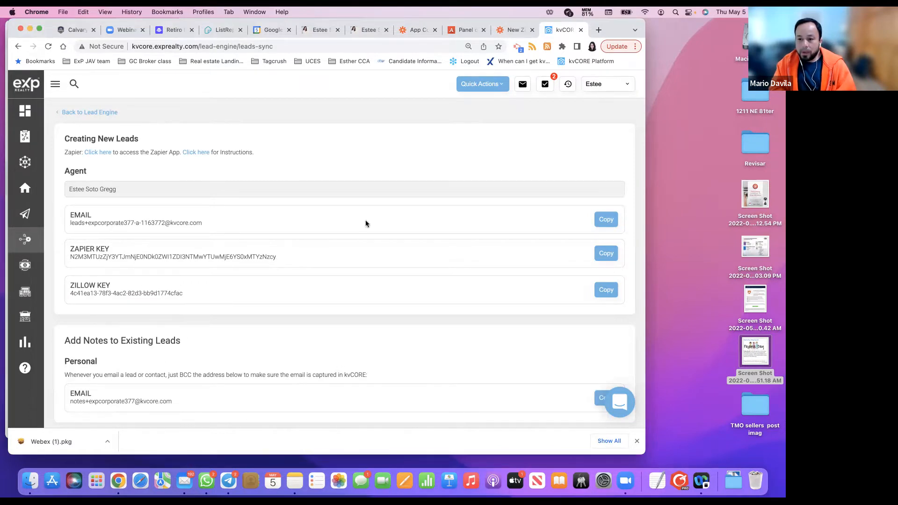
Close the untitled zap draft and view My Apps, where kvCORE shows one connection.
click(510, 31)
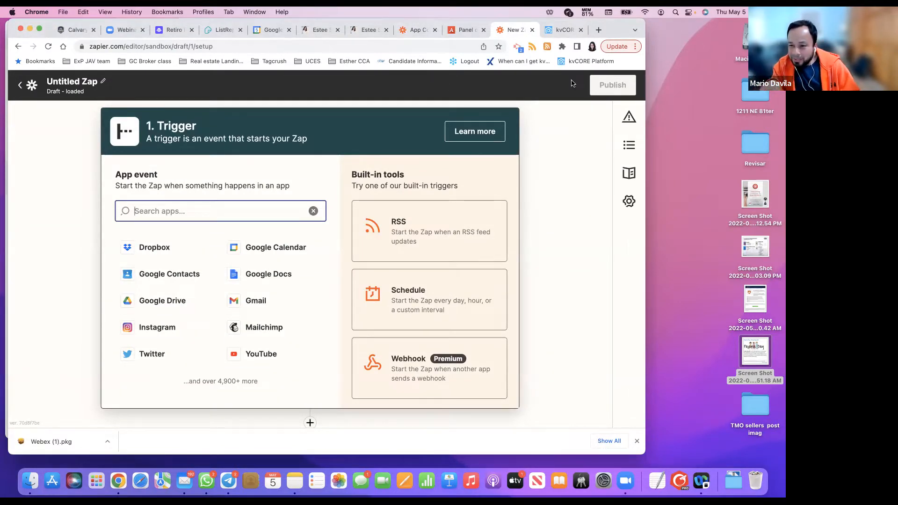
drag(611, 30, 621, 63)
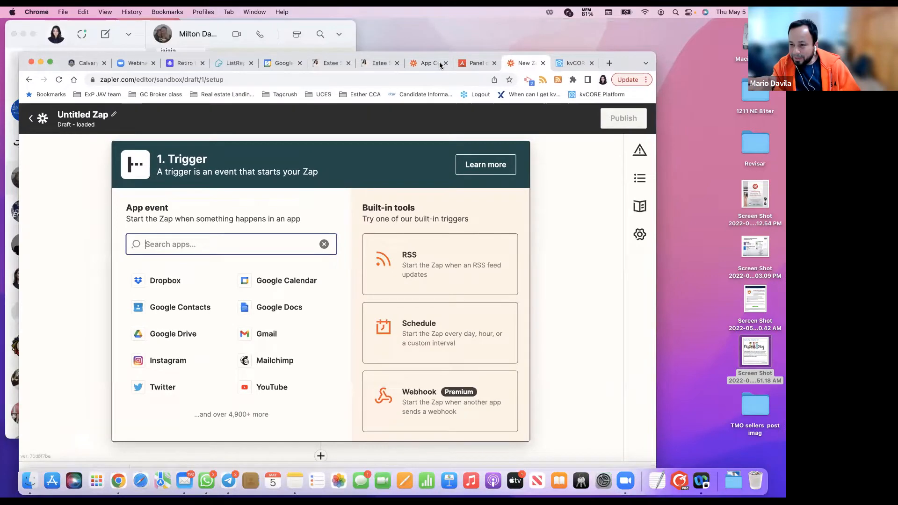
click(543, 64)
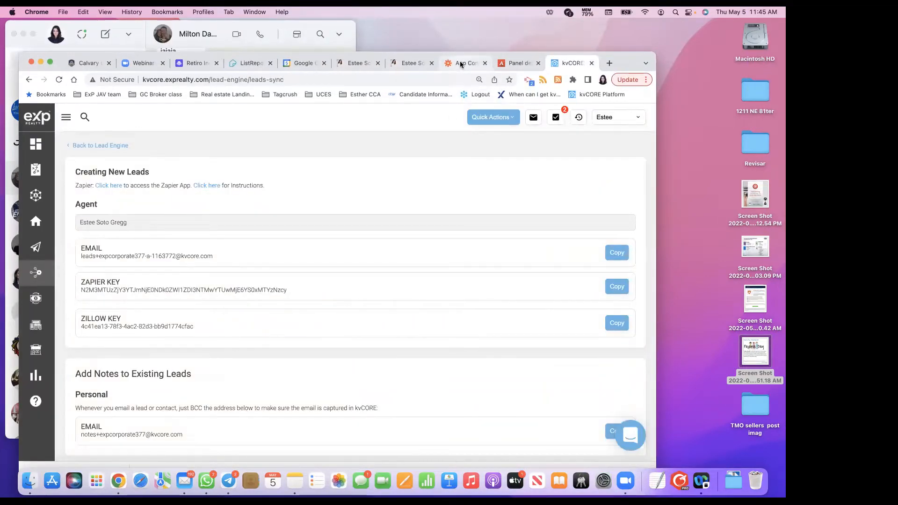
click(461, 63)
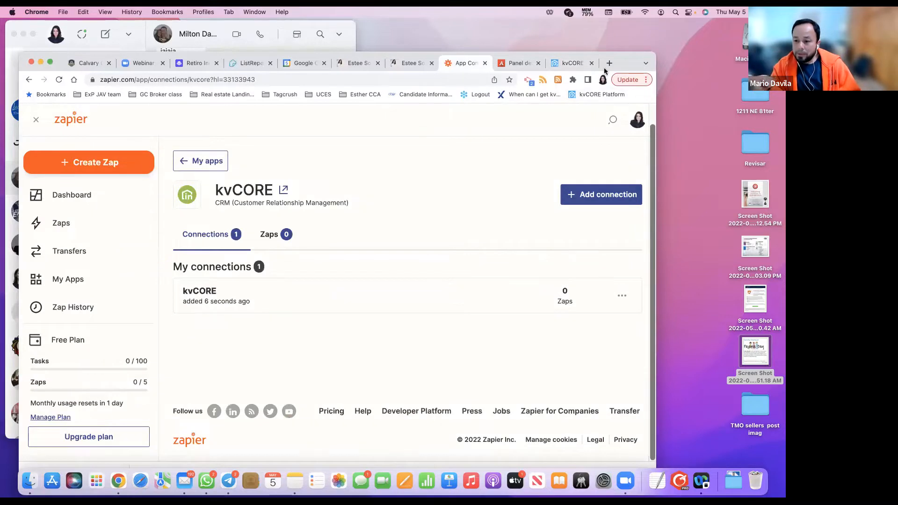
drag(604, 70, 607, 43)
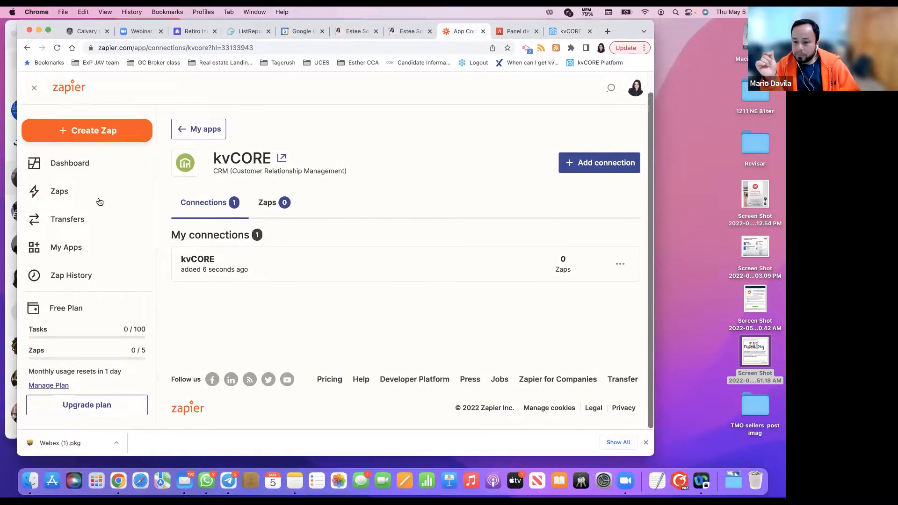
click(73, 252)
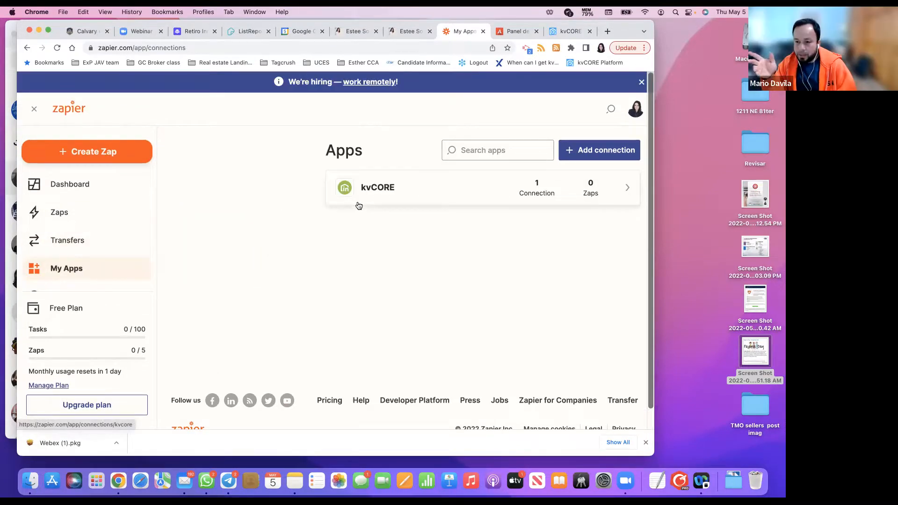
Connect Facebook Lead Ads via the Facebook login and permissions, giving it two connections.
click(592, 151)
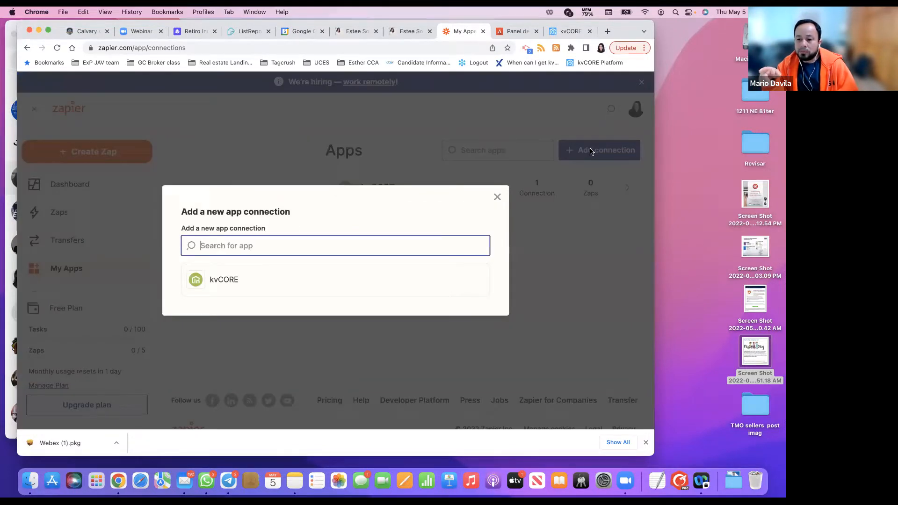
text(face)
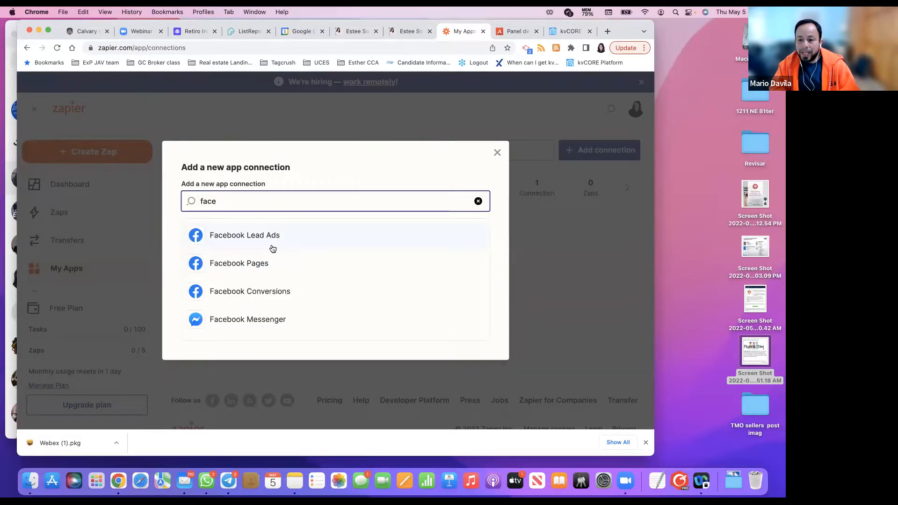
click(267, 235)
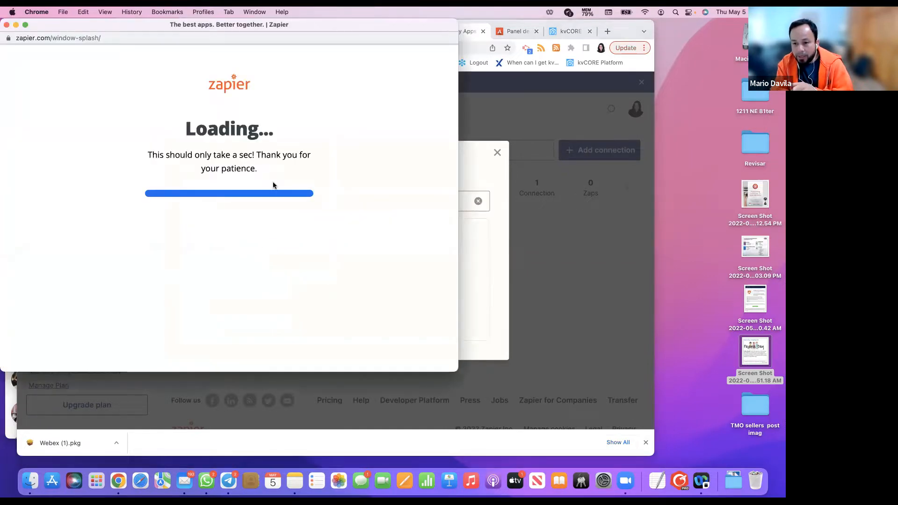
drag(254, 25, 351, 83)
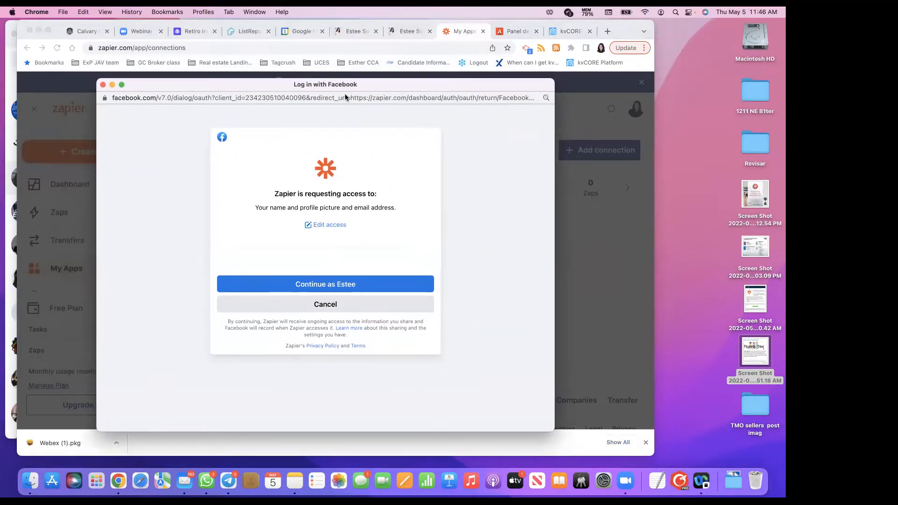
click(326, 286)
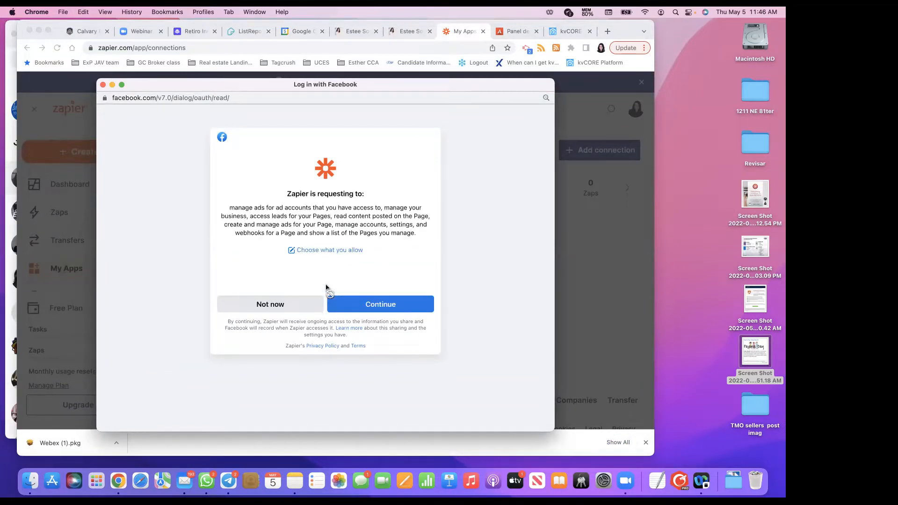
click(350, 302)
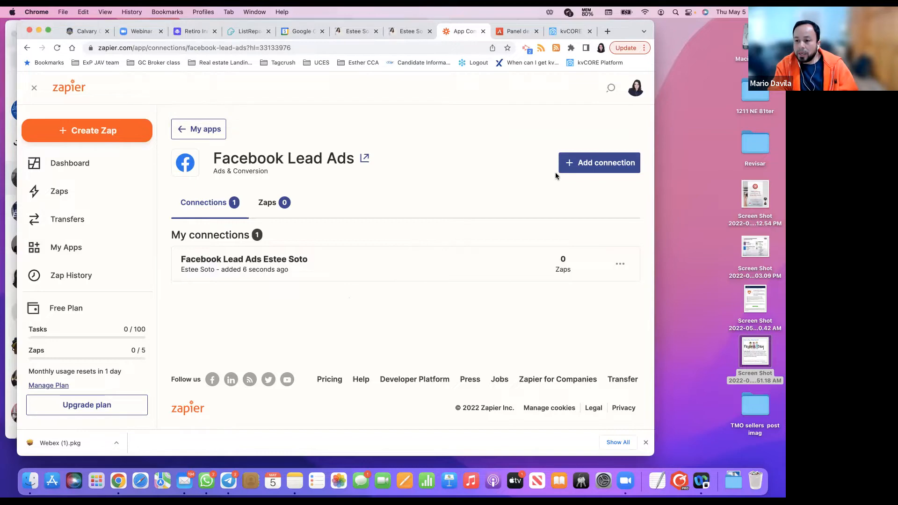
click(594, 162)
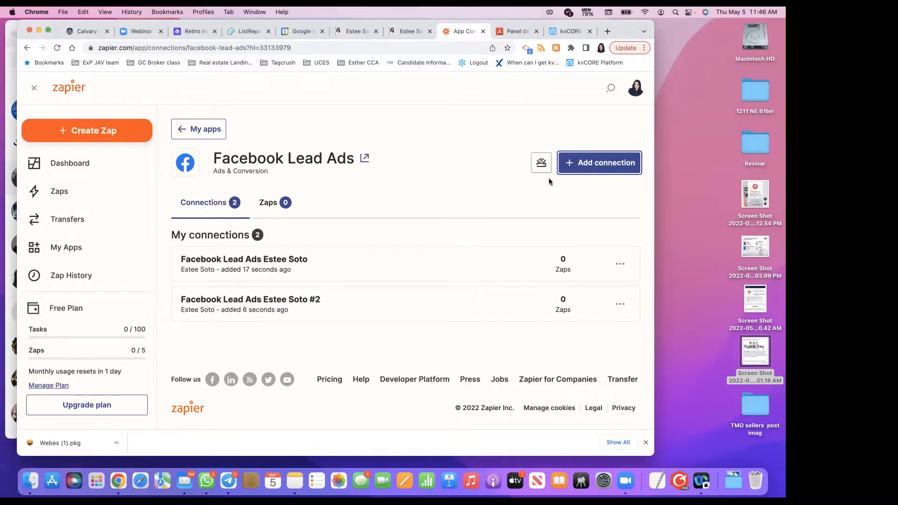
click(74, 249)
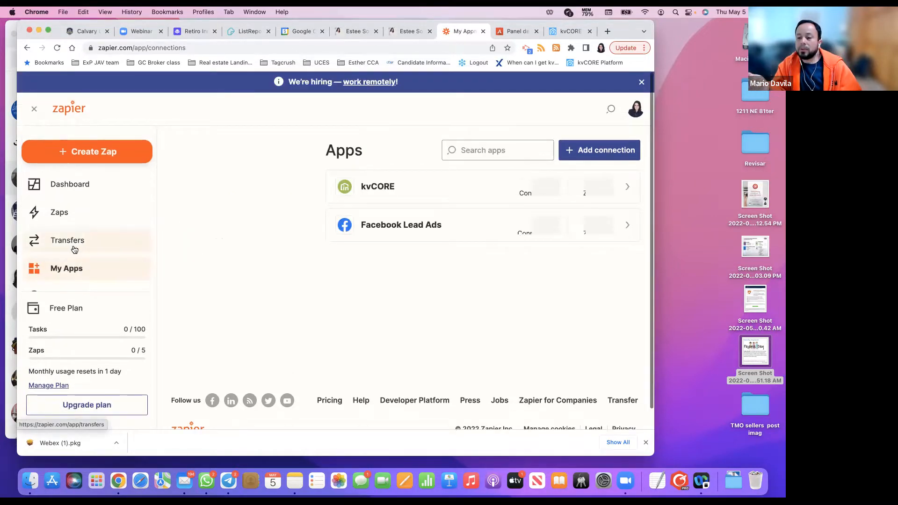
Search new app connections for 10minuteswebsite, then dismiss the search dialog.
click(602, 160)
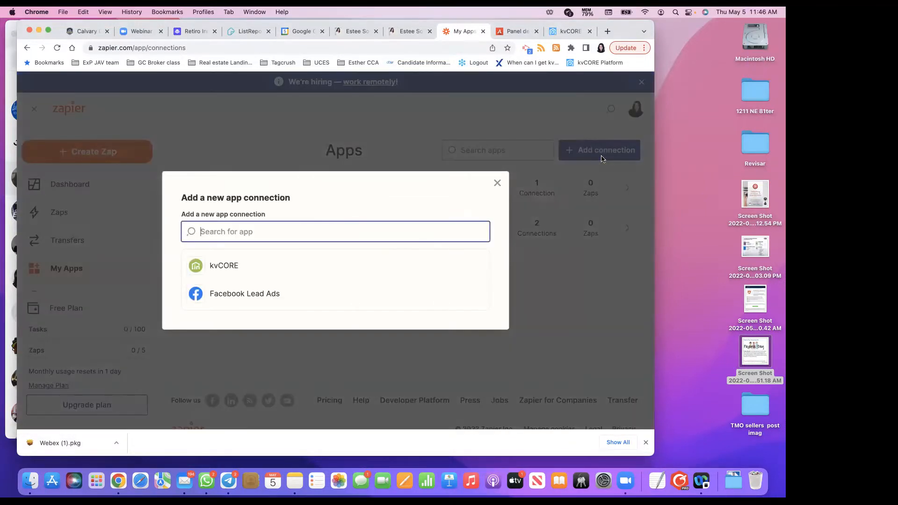
text(10)
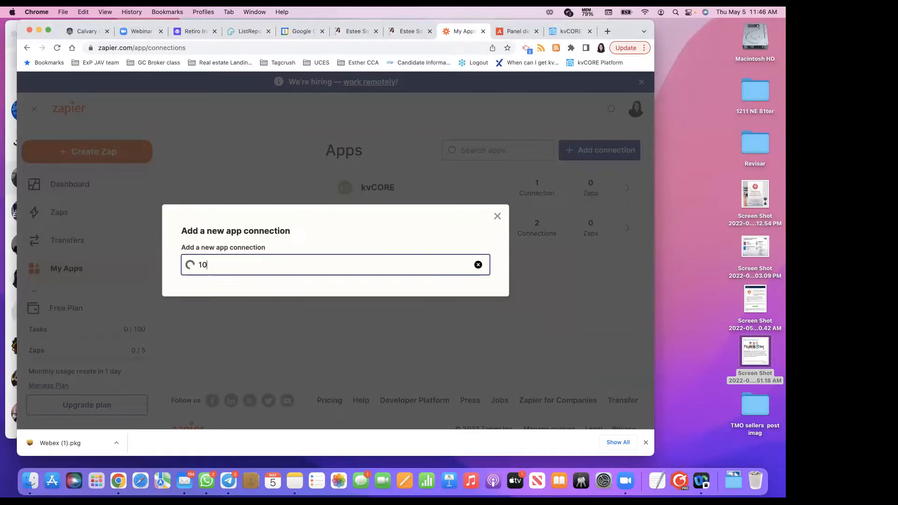
text(minutes)
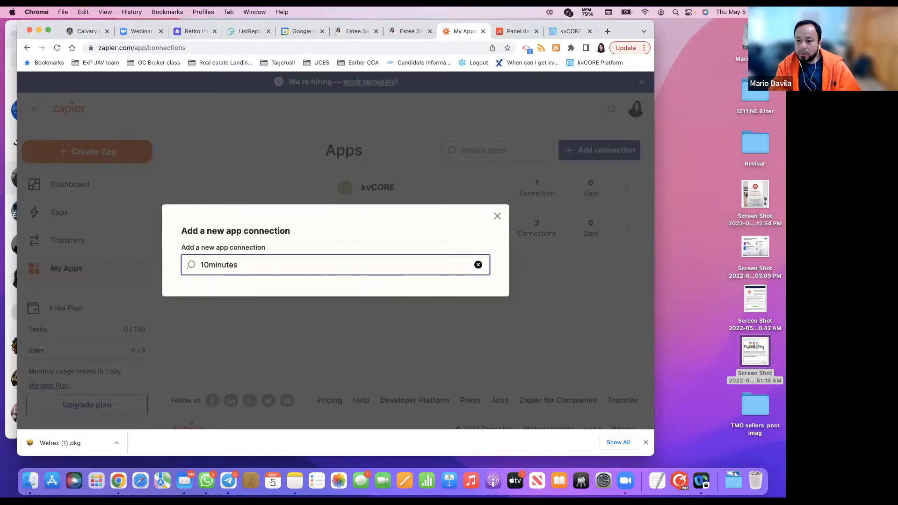
text(webiste)
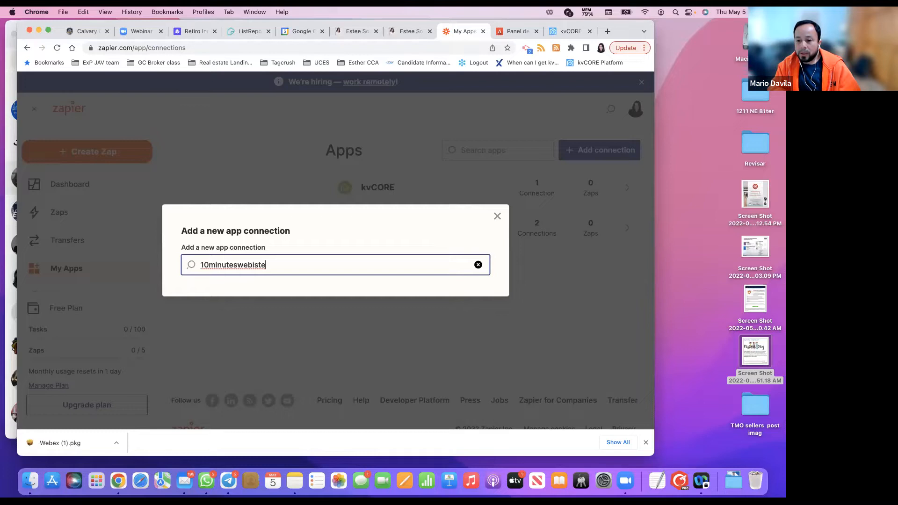
key(BackSpace)
key(BackSpace)
key(BackSpace)
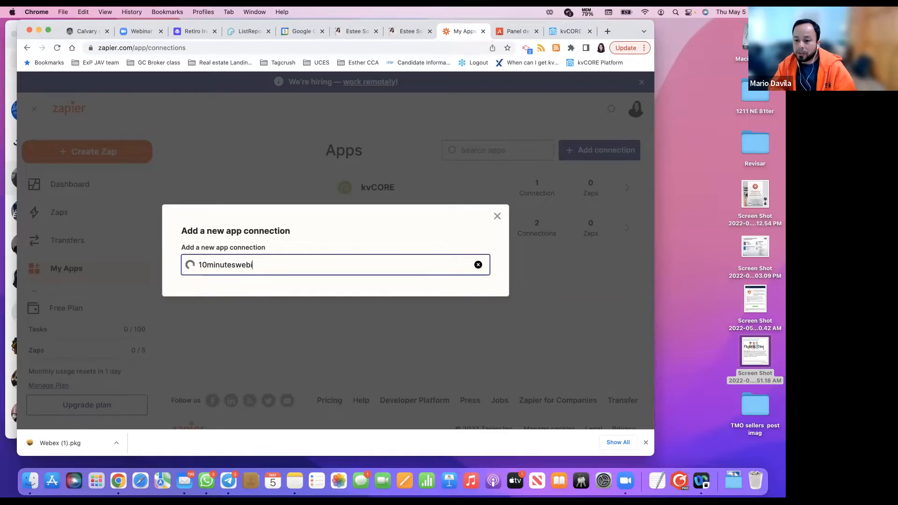
text(site)
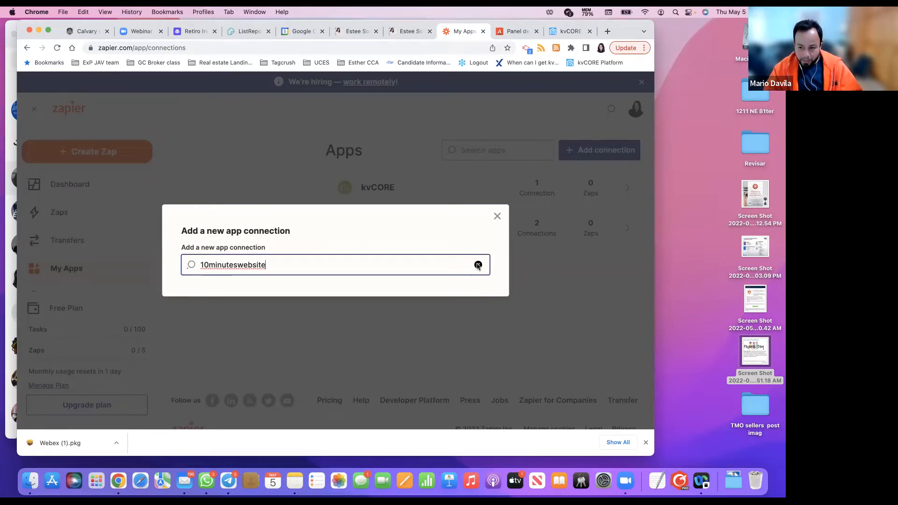
click(497, 216)
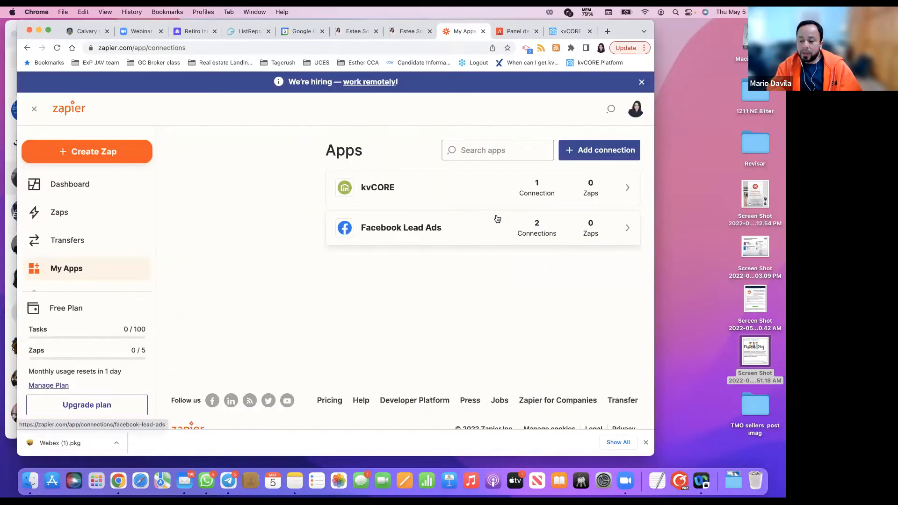
Create a new Zap with Facebook Lead Ads as trigger app and New Lead as event.
click(130, 152)
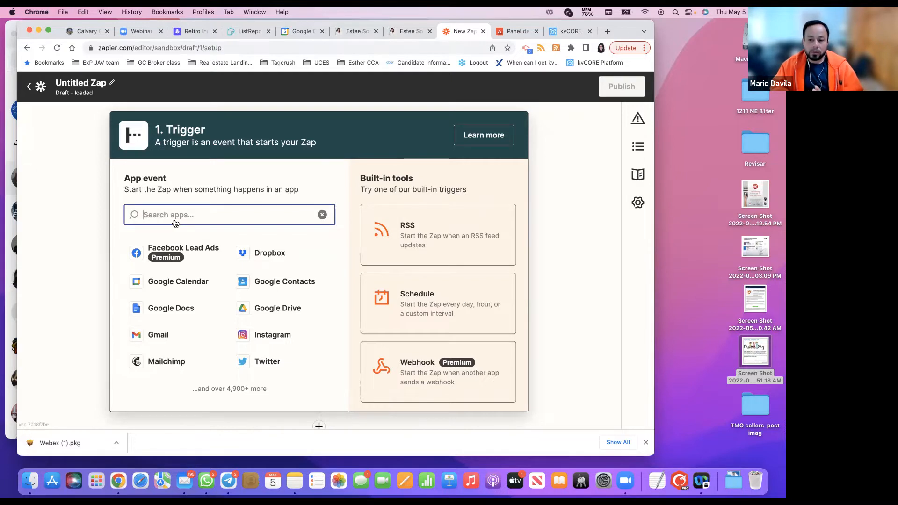
click(186, 255)
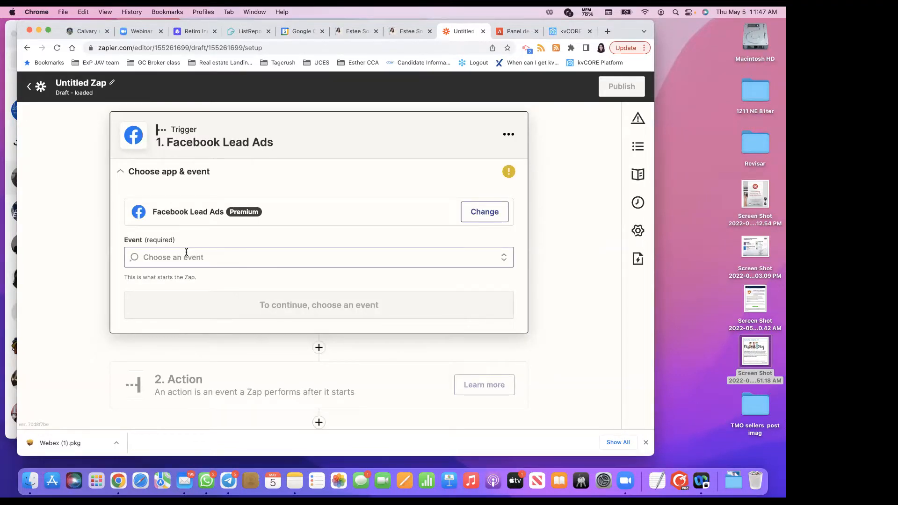
click(186, 255)
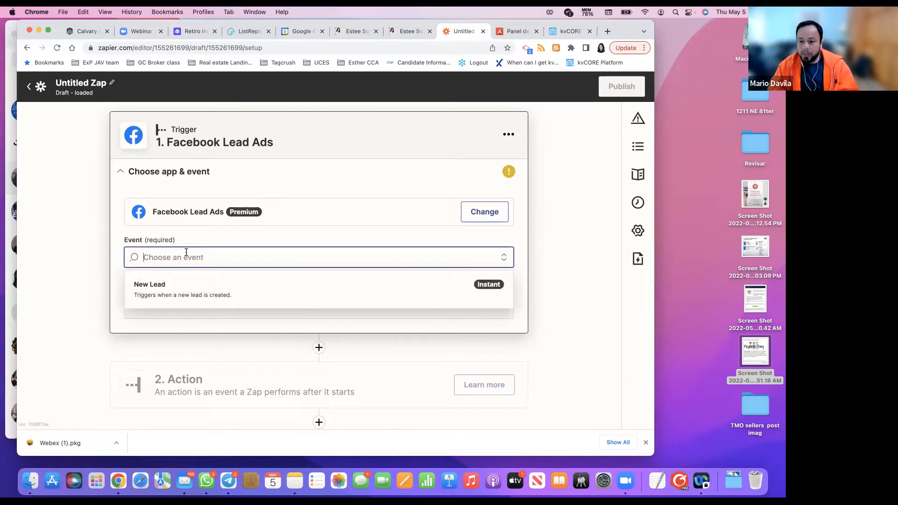
click(411, 299)
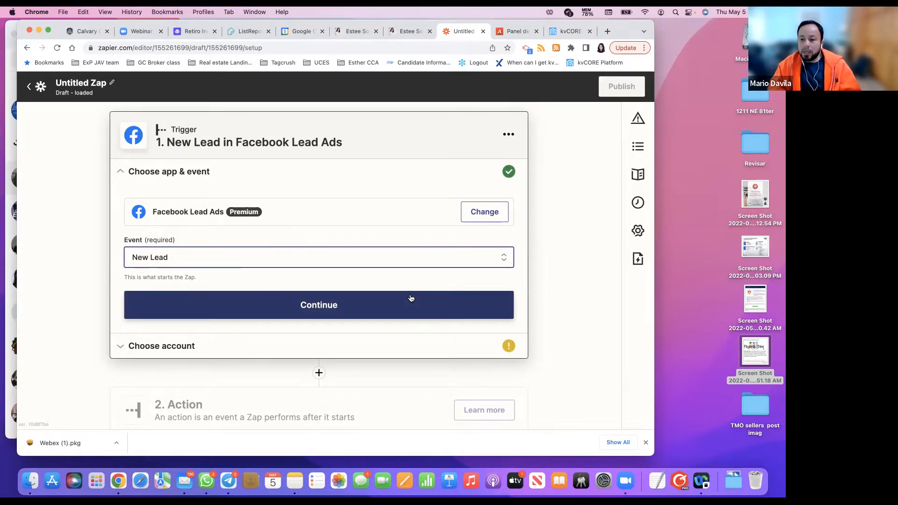
click(397, 302)
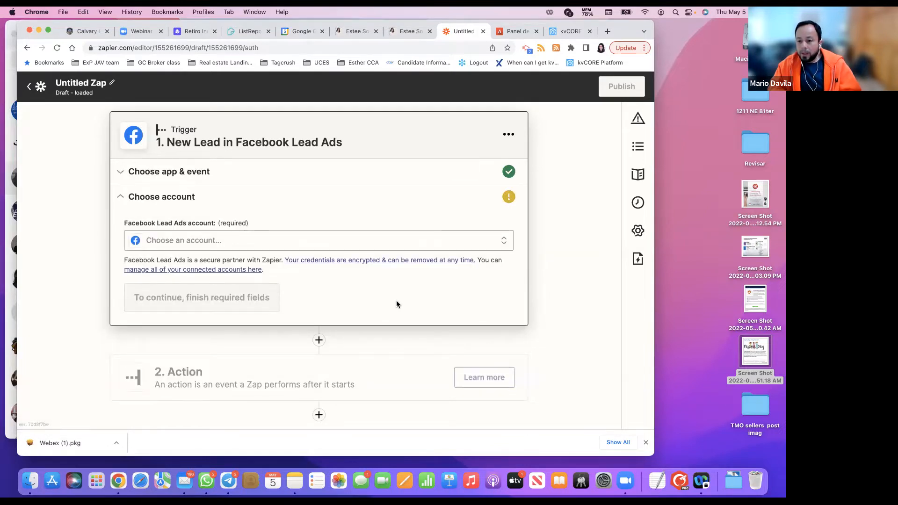
Choose the connected Facebook Lead Ads account for the trigger.
click(342, 242)
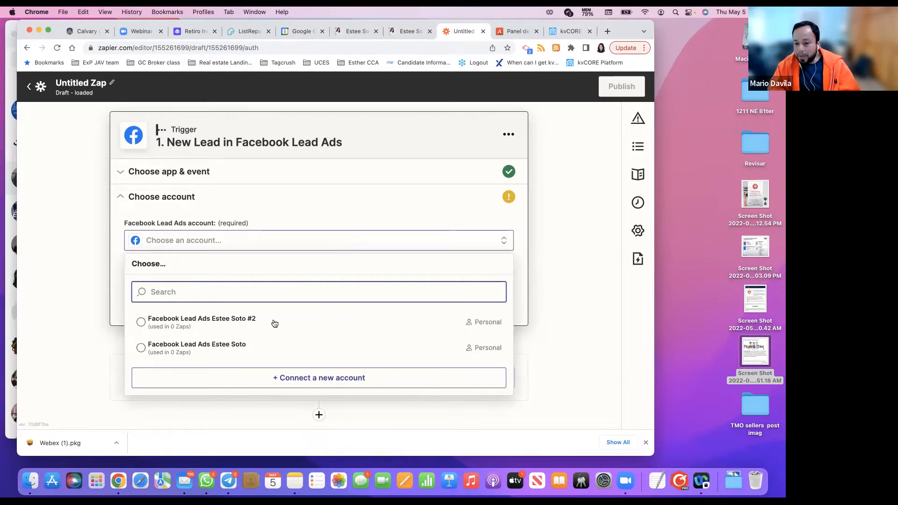
click(238, 346)
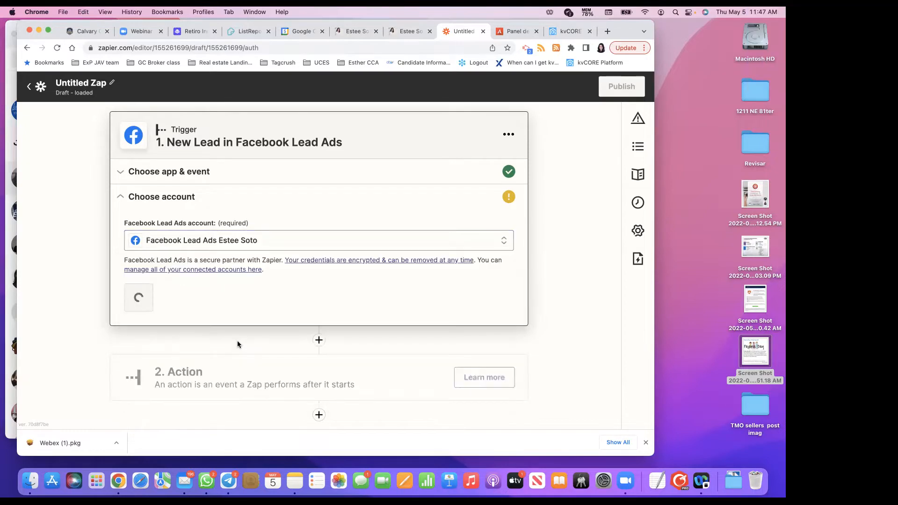
click(153, 302)
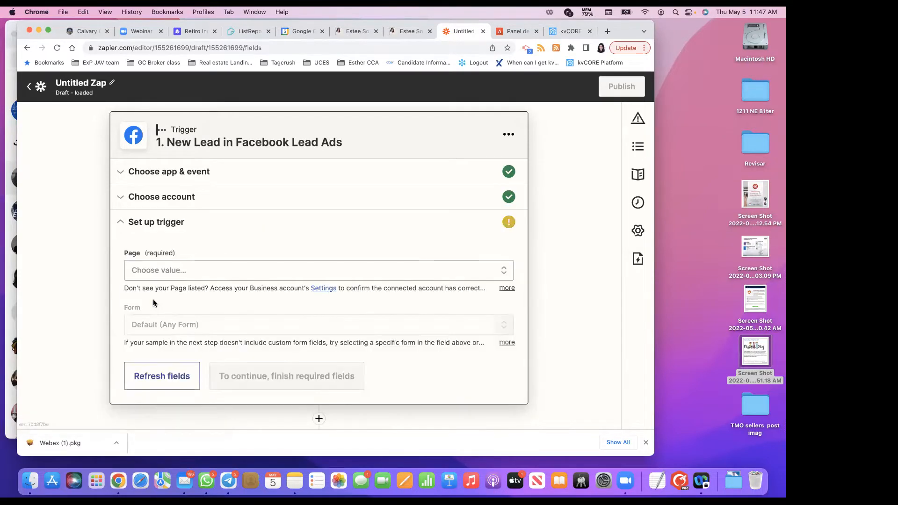
Set the trigger Page to the realtor's business page, keeping Form as Default (Any Form).
click(159, 271)
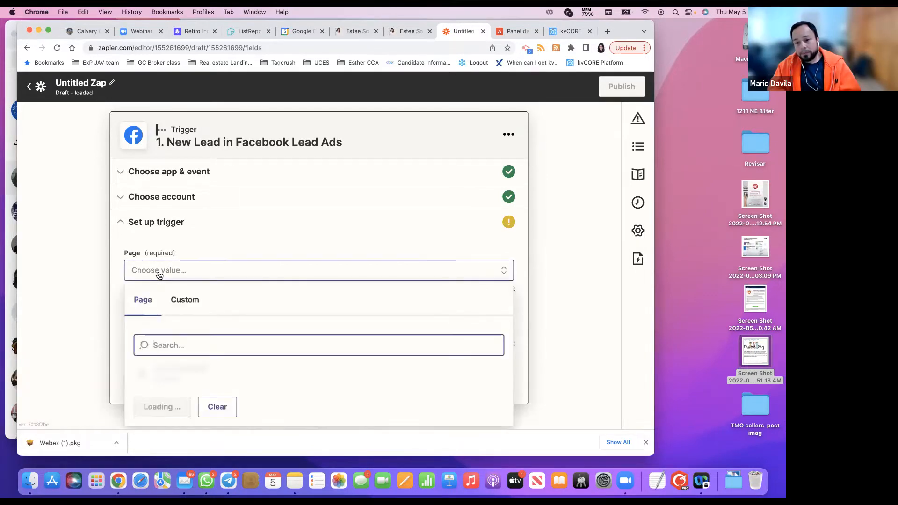
text(Estee)
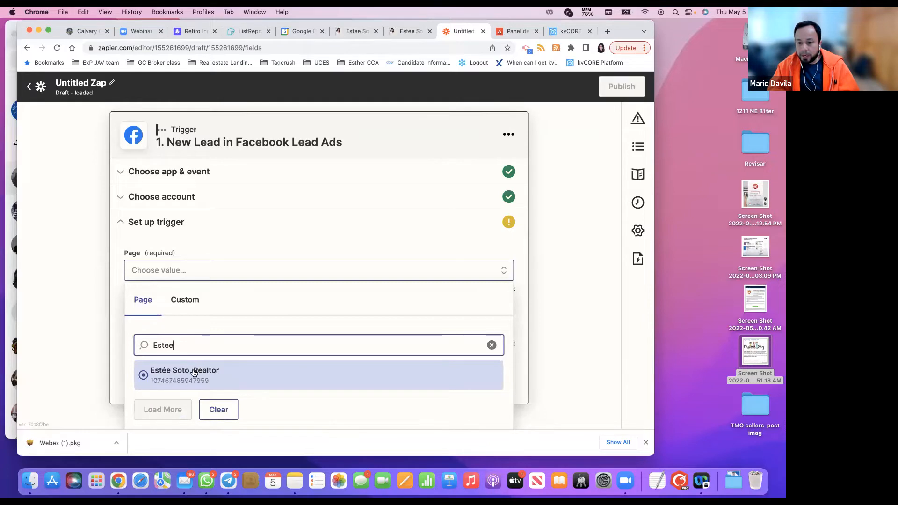
click(194, 373)
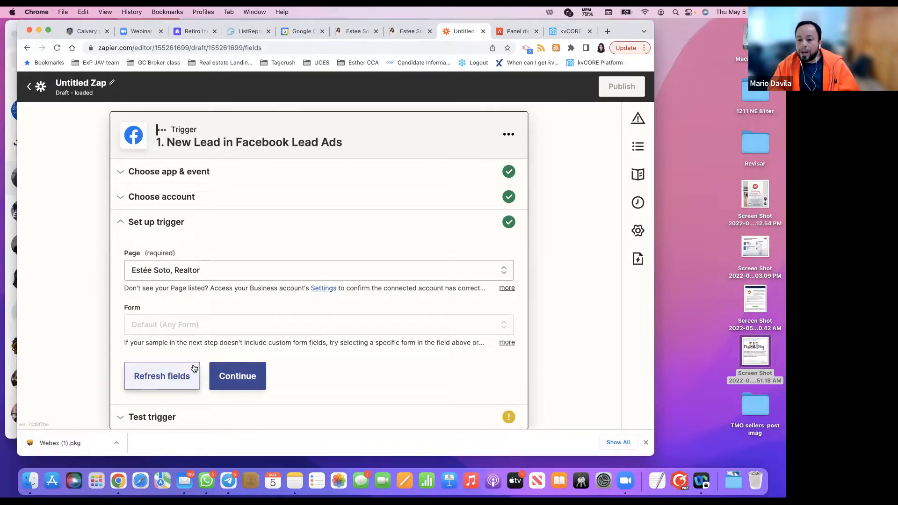
click(195, 327)
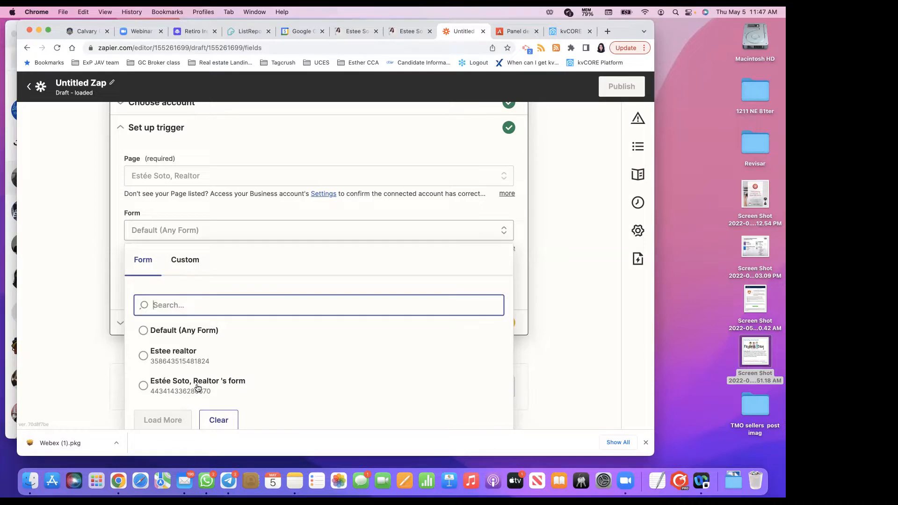
click(181, 332)
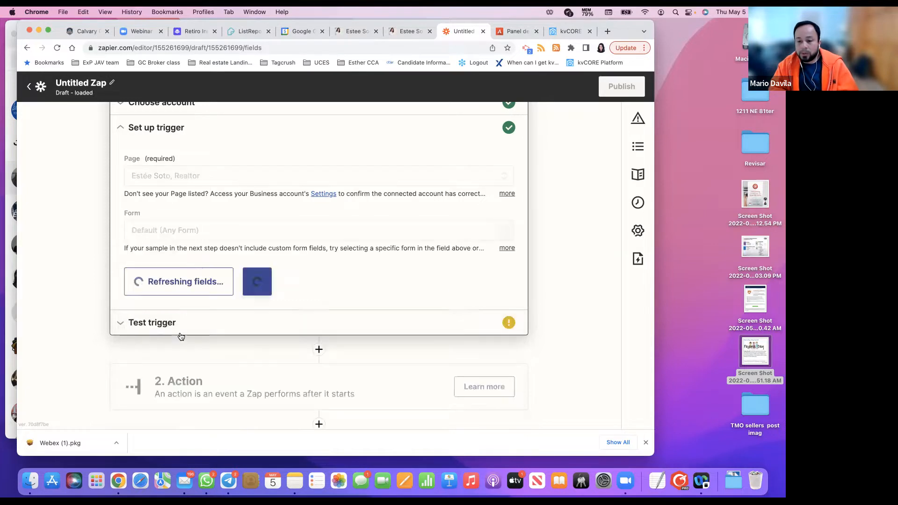
scroll(249, 321, up, 3)
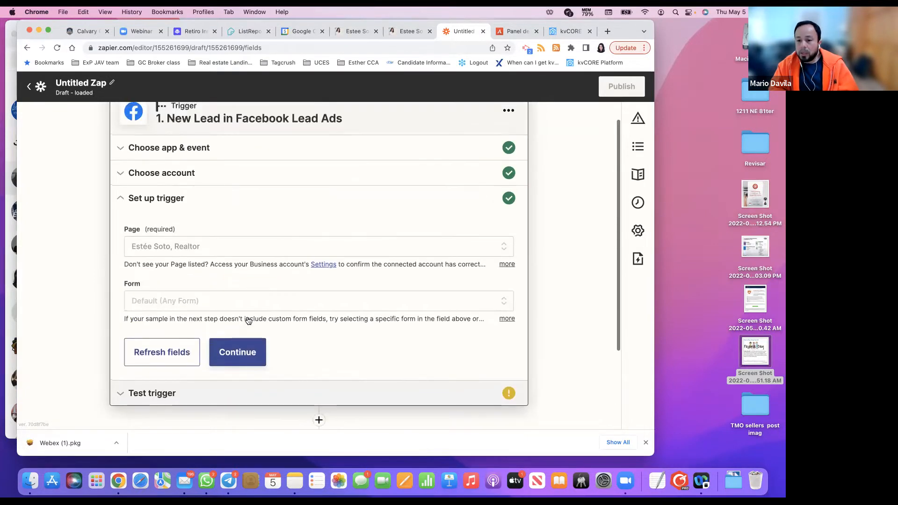
click(246, 354)
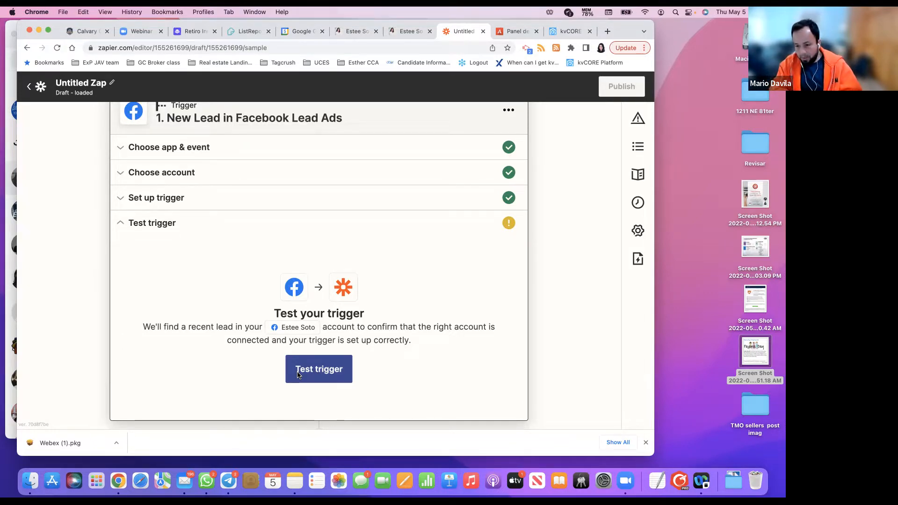
Test the trigger, review the pulled Lead A sample data, and continue to the action step.
click(298, 373)
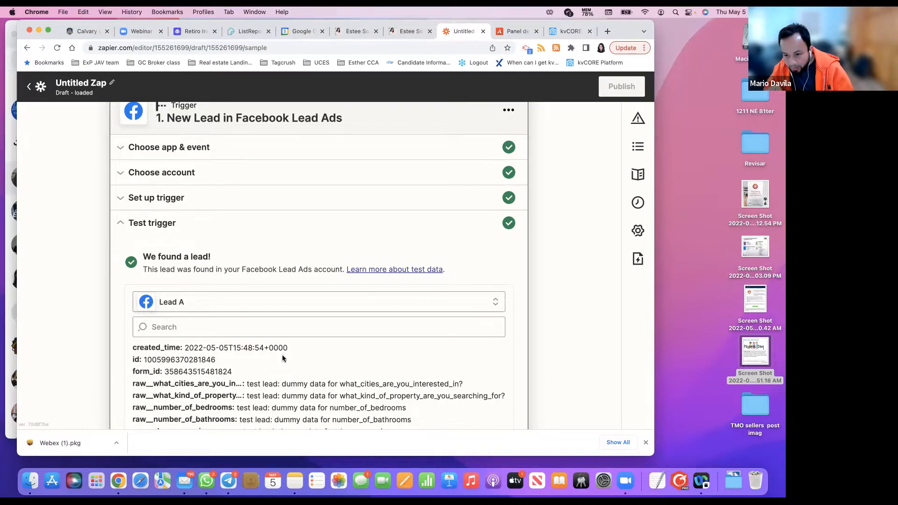
scroll(282, 359, down, 2)
scroll(283, 358, up, 2)
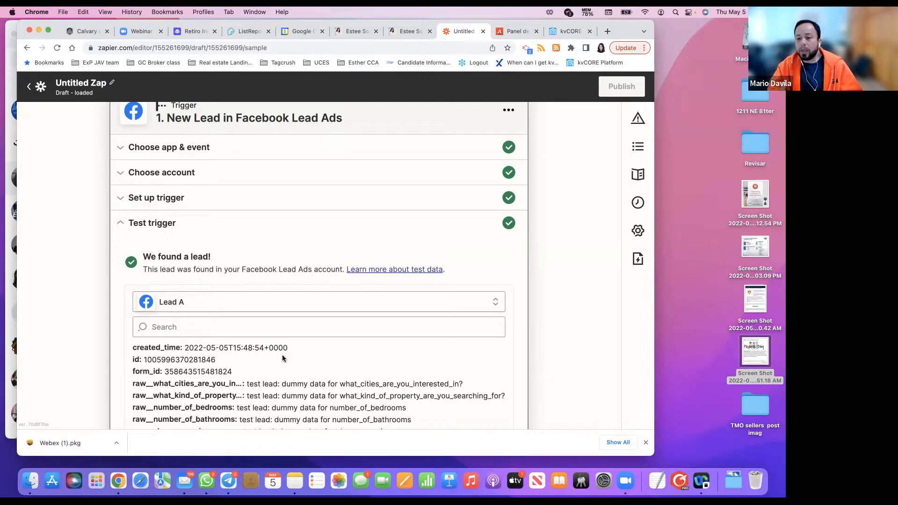
scroll(316, 269, down, 6)
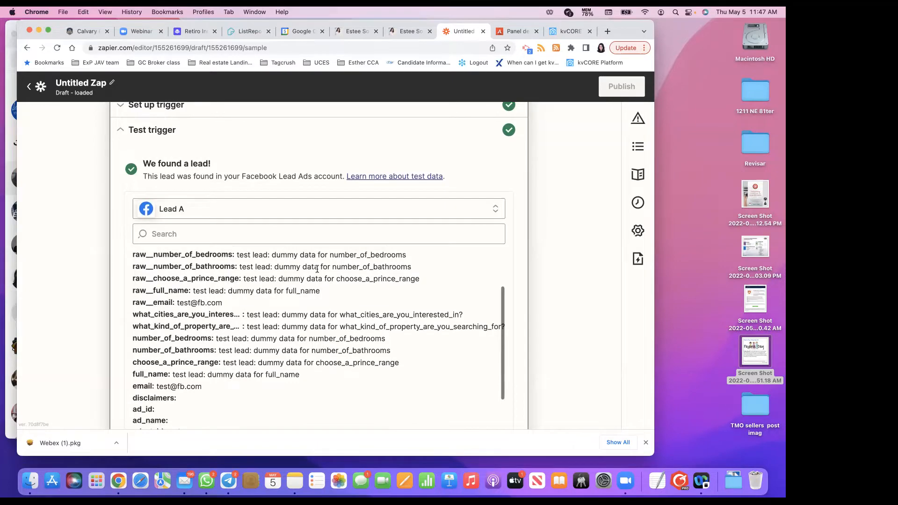
scroll(317, 269, up, 5)
scroll(317, 269, up, 3)
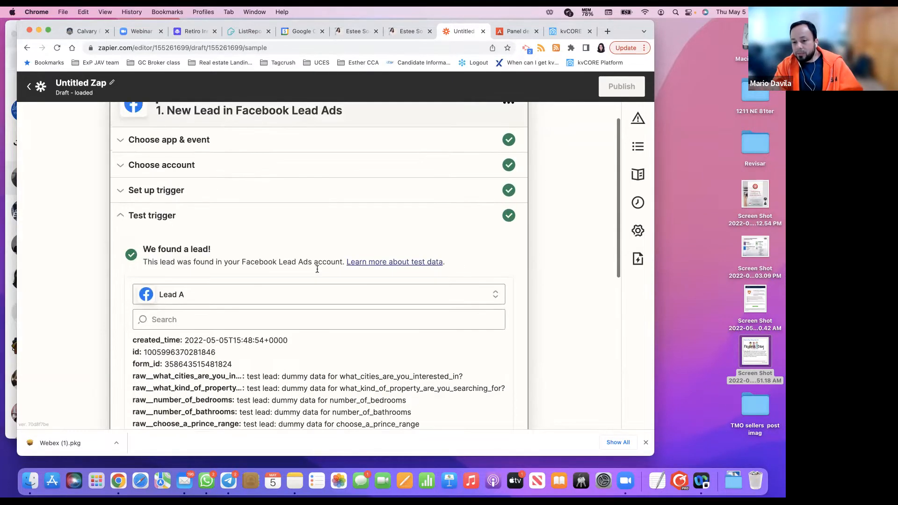
scroll(318, 269, up, 2)
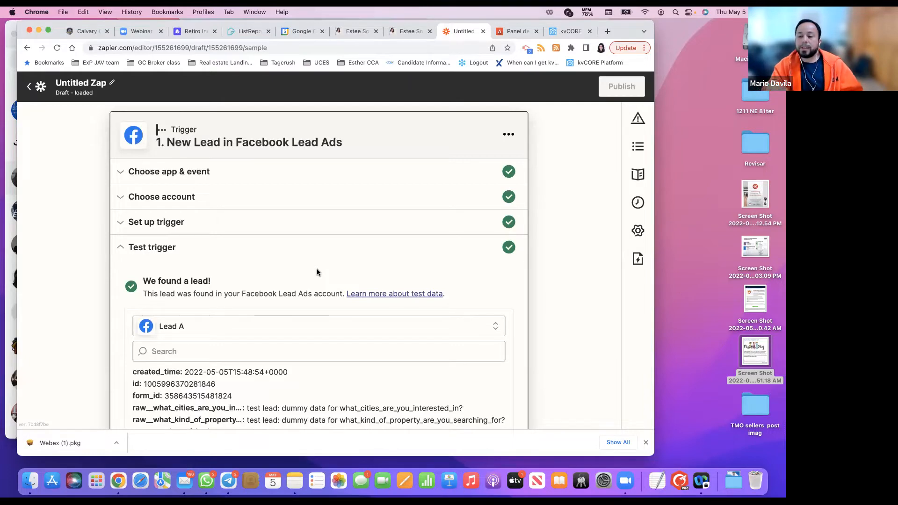
scroll(317, 272, down, 8)
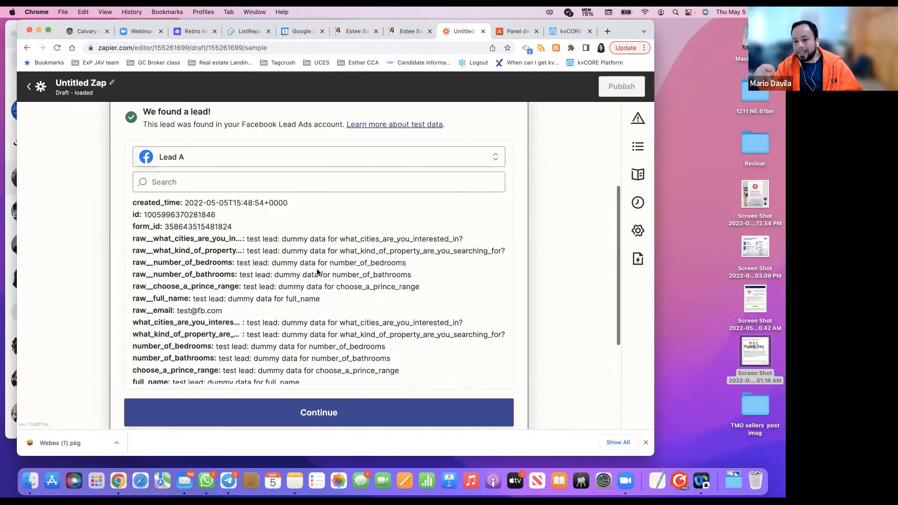
click(318, 401)
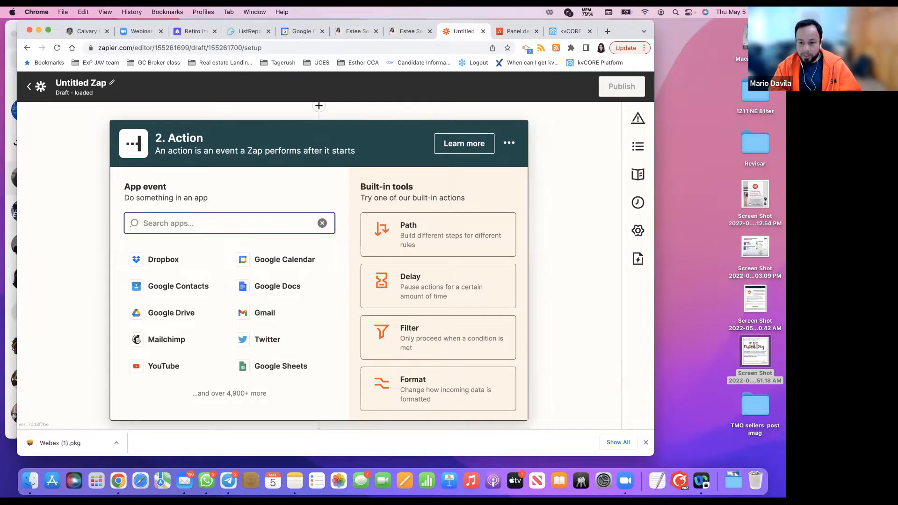
Set step 2 to the 10minuteswebsite.com (1.0.2) app with Create Contact as the event.
text(10mi)
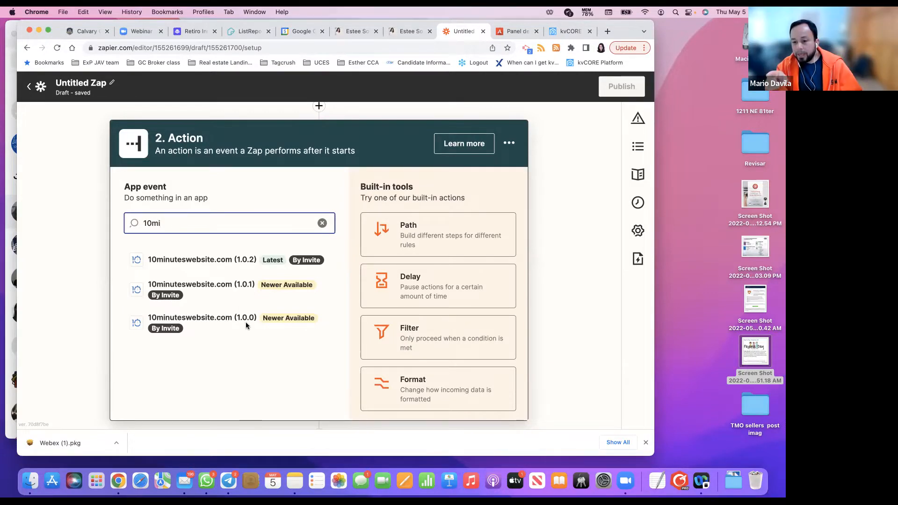
click(223, 260)
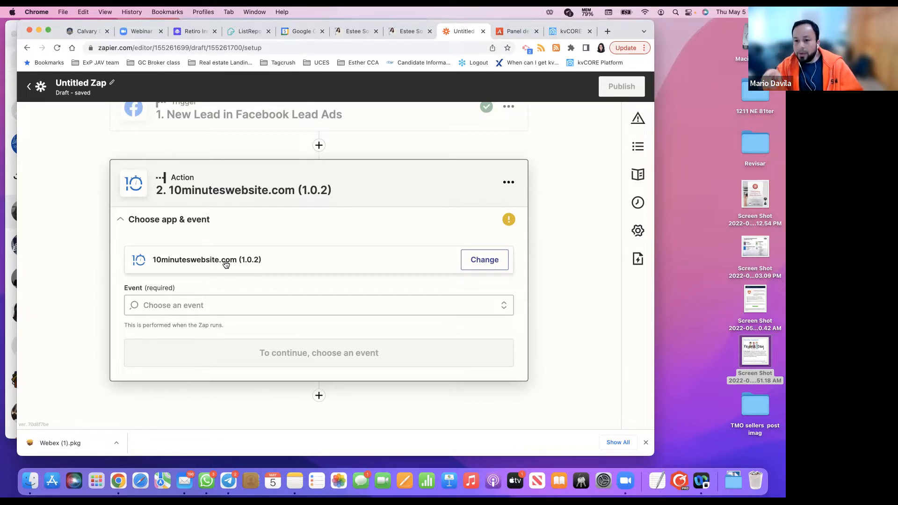
click(206, 305)
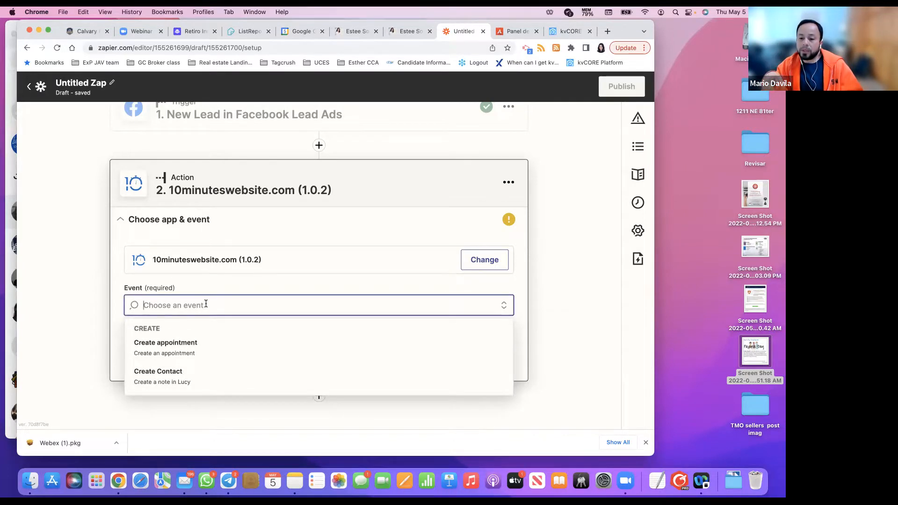
click(178, 374)
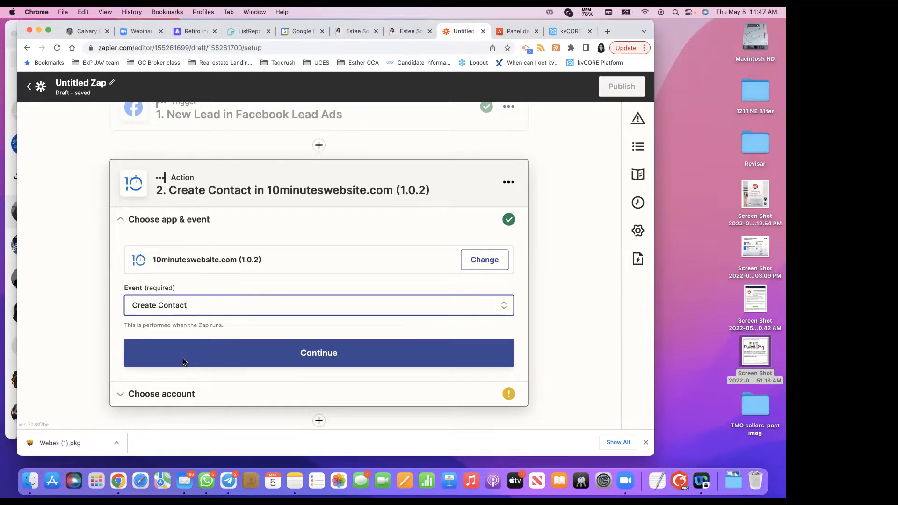
click(183, 360)
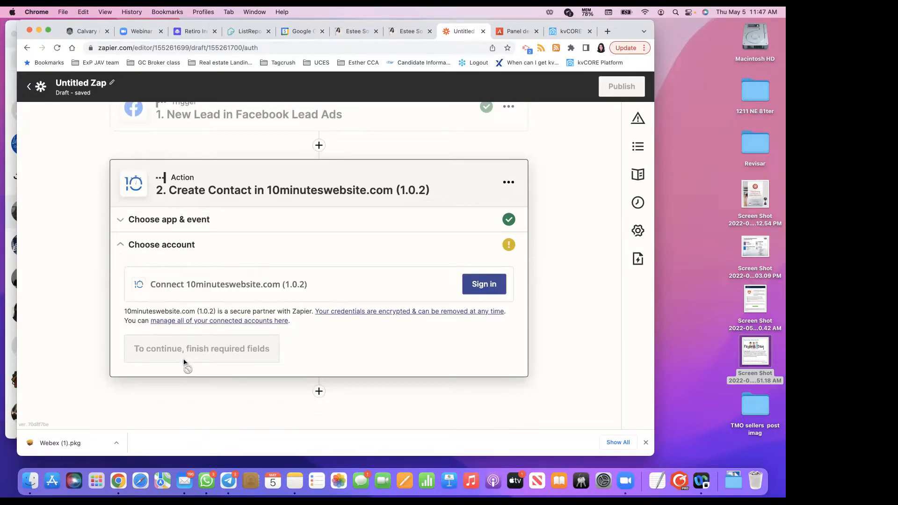
Start connecting a 10minuteswebsite.com account and bring up the dashboard's Zapier Info page.
click(475, 292)
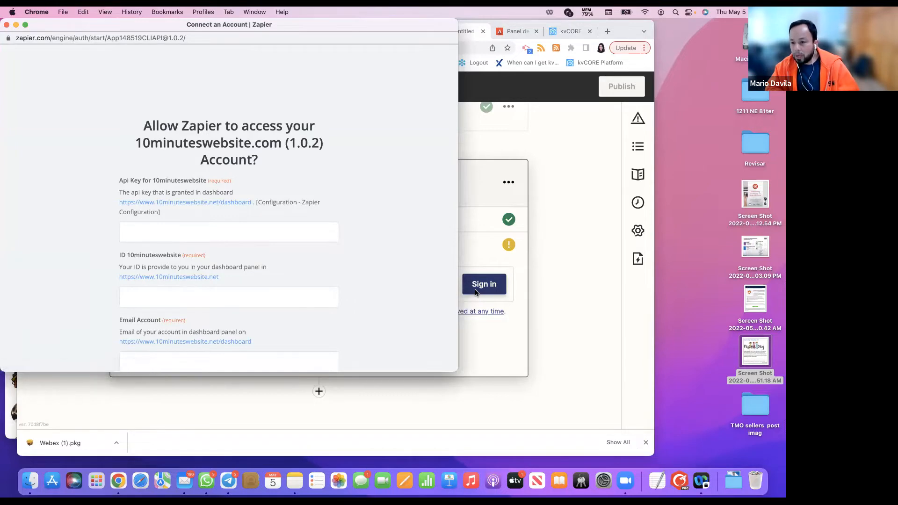
drag(216, 24, 598, 238)
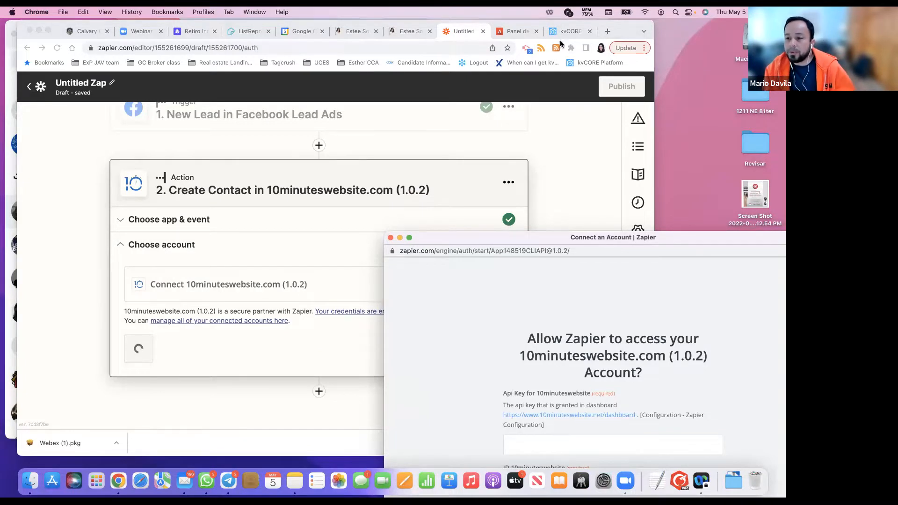
click(515, 31)
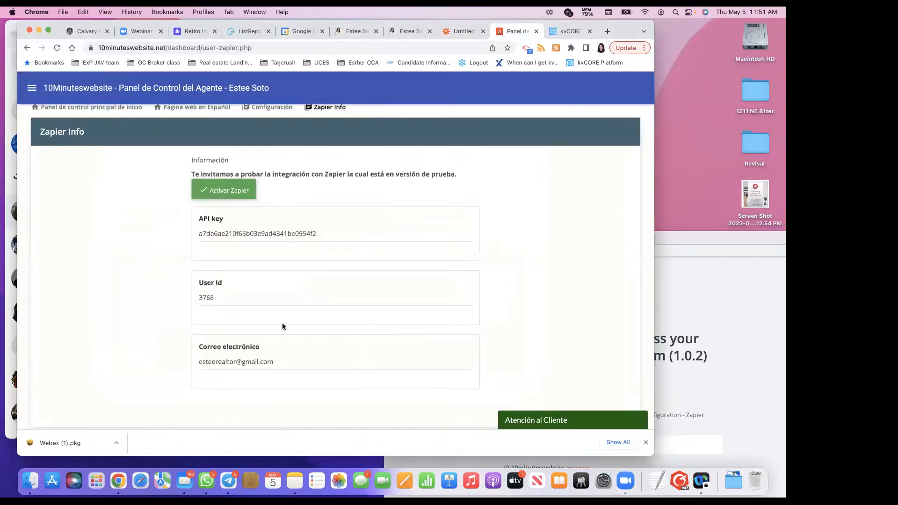
Copy the API key and user ID from the Zapier Info page into the connection form.
double_click(329, 242)
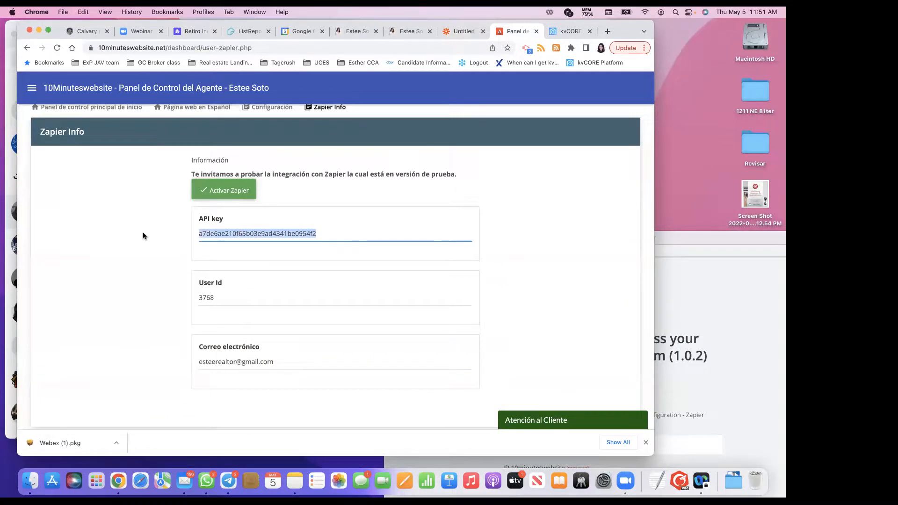
click(731, 277)
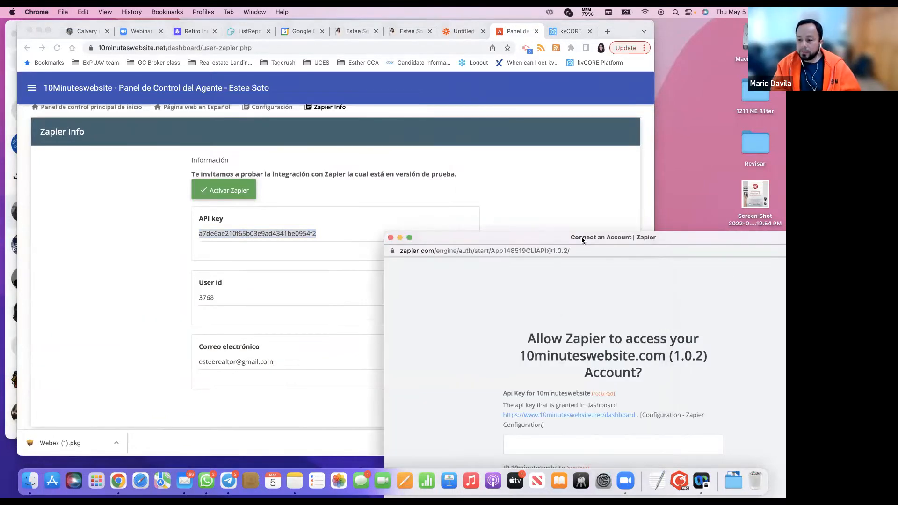
drag(568, 235, 560, 82)
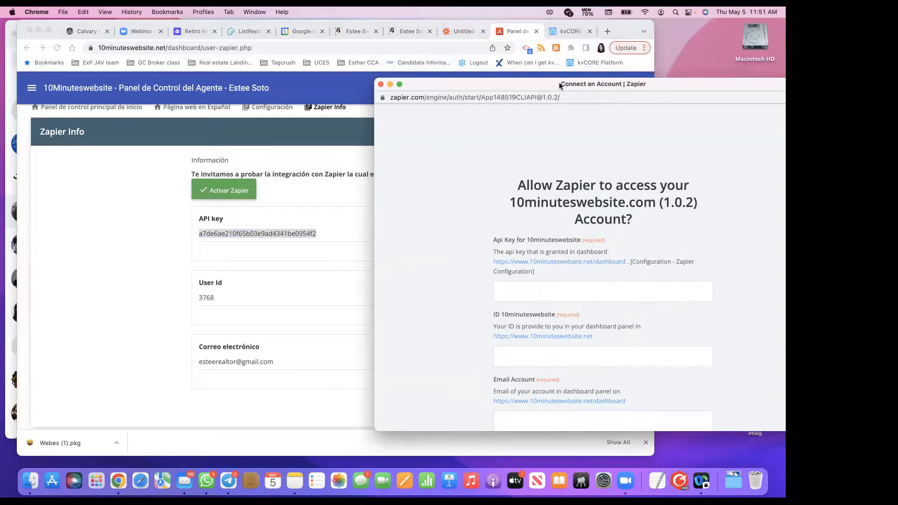
click(556, 290)
key(super+v)
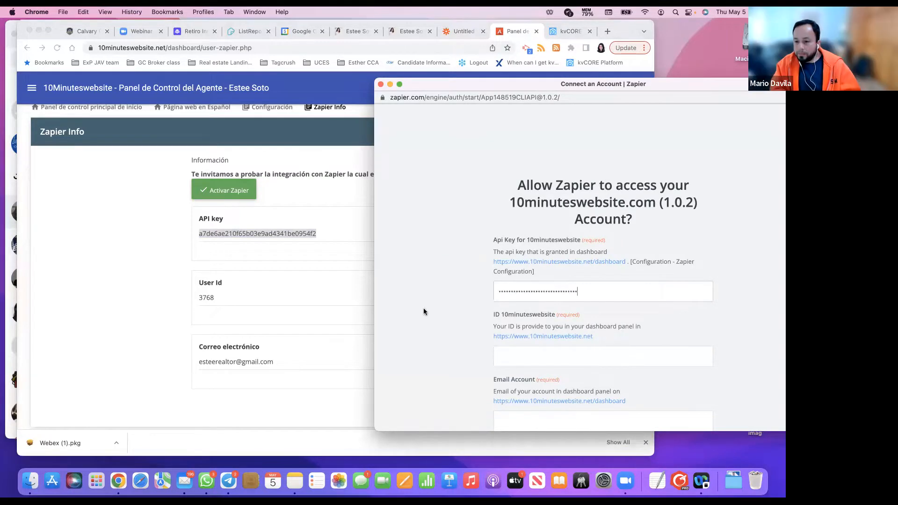
click(365, 301)
drag(216, 298, 156, 296)
key(super+c)
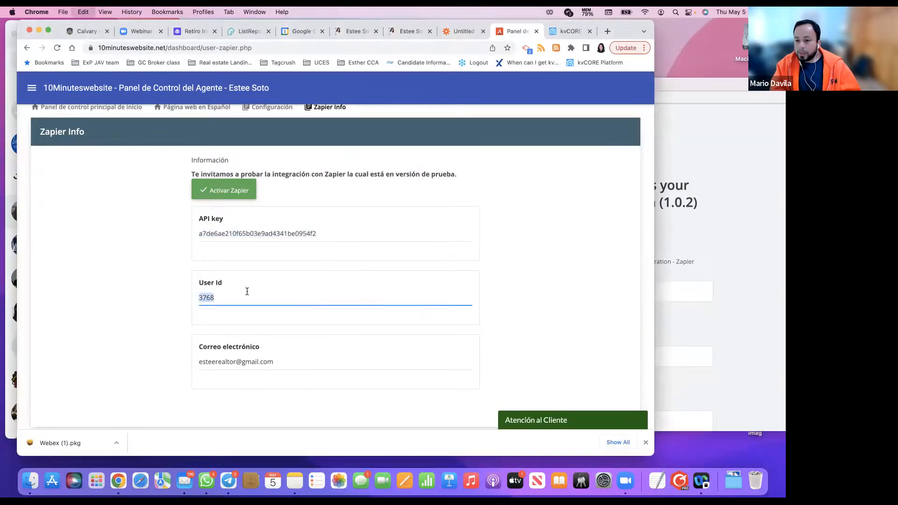
click(655, 345)
click(625, 354)
key(super+v)
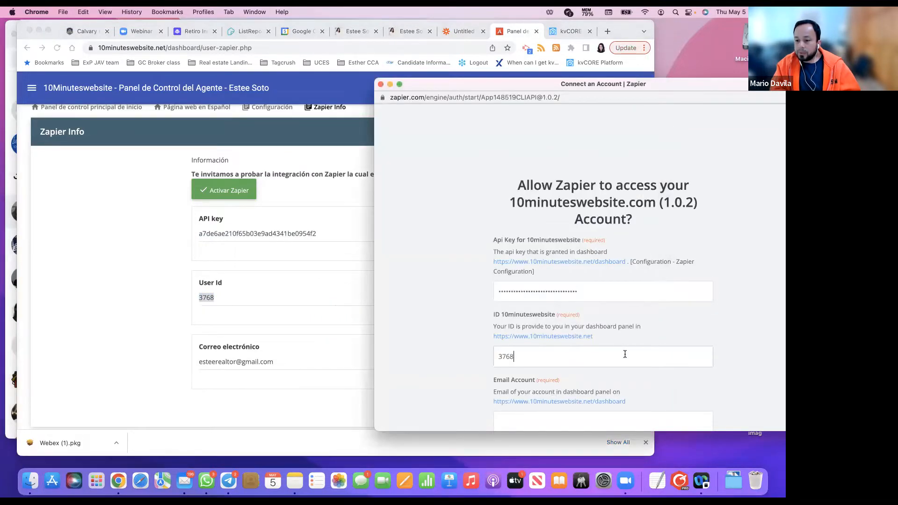
Fill in the account e-mail and approve Zapier's access to the 10minuteswebsite.com account.
click(306, 350)
drag(277, 362, 152, 357)
key(super+c)
click(728, 411)
click(655, 414)
key(super+v)
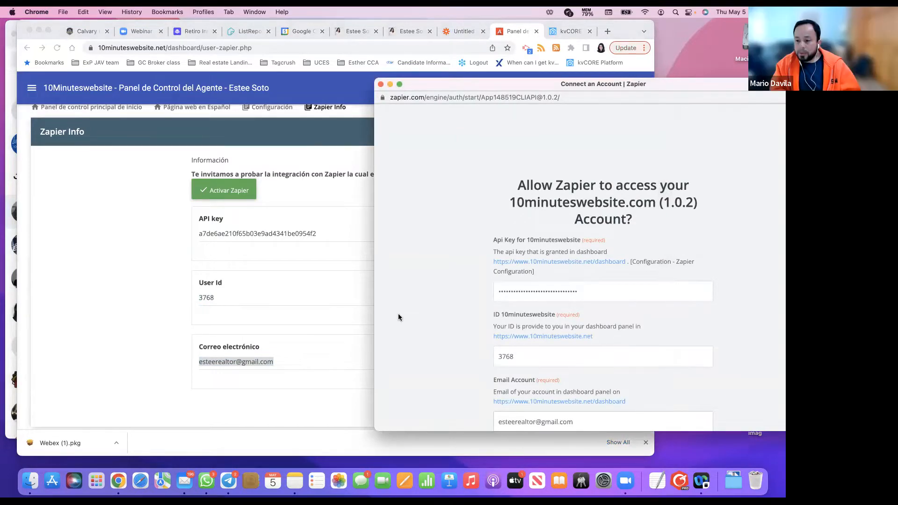
scroll(399, 317, down, 3)
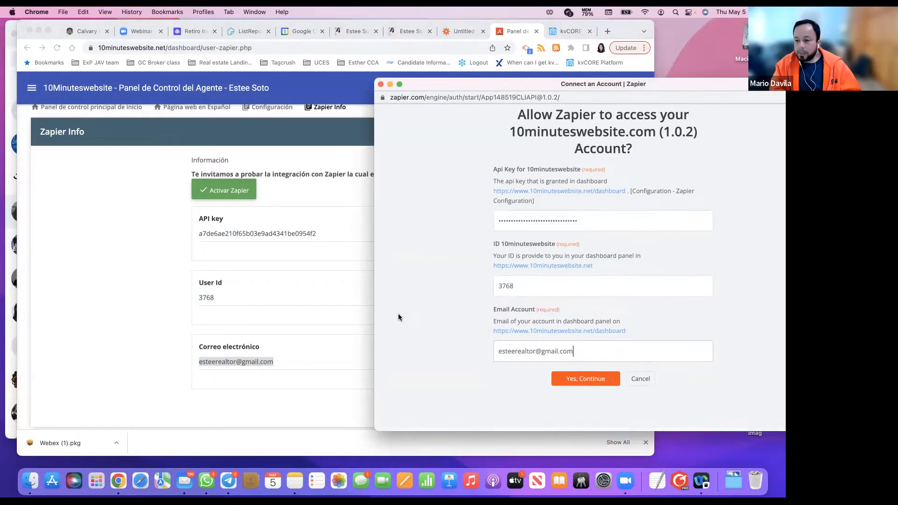
click(570, 385)
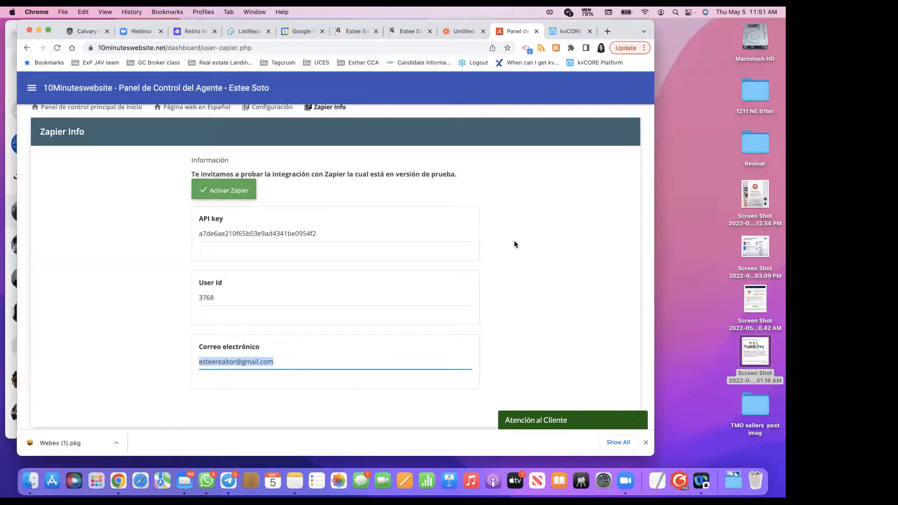
click(473, 37)
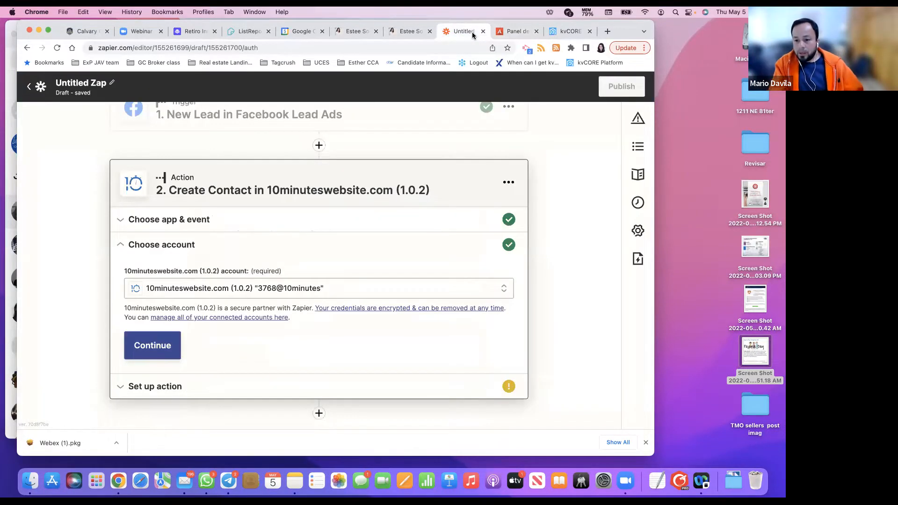
Continue with the connected account and scroll through the empty contact name, email, phone and note fields.
click(167, 347)
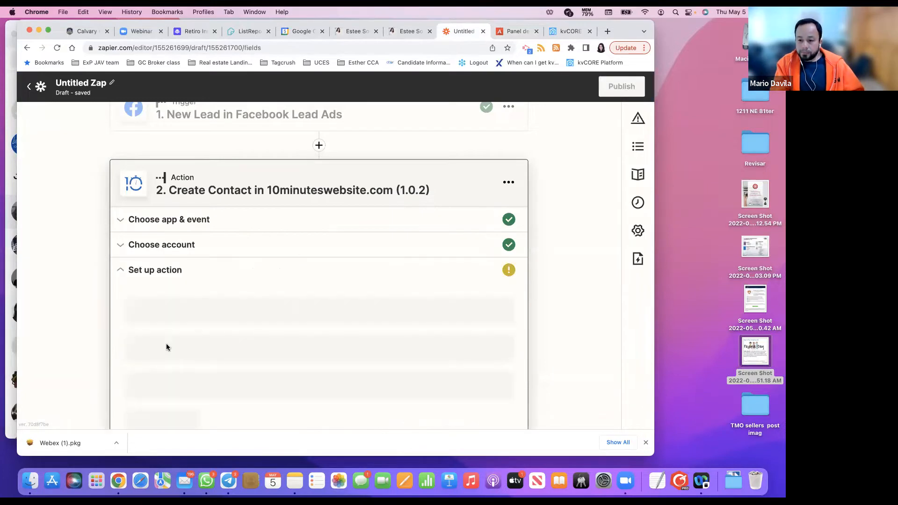
scroll(166, 347, down, 2)
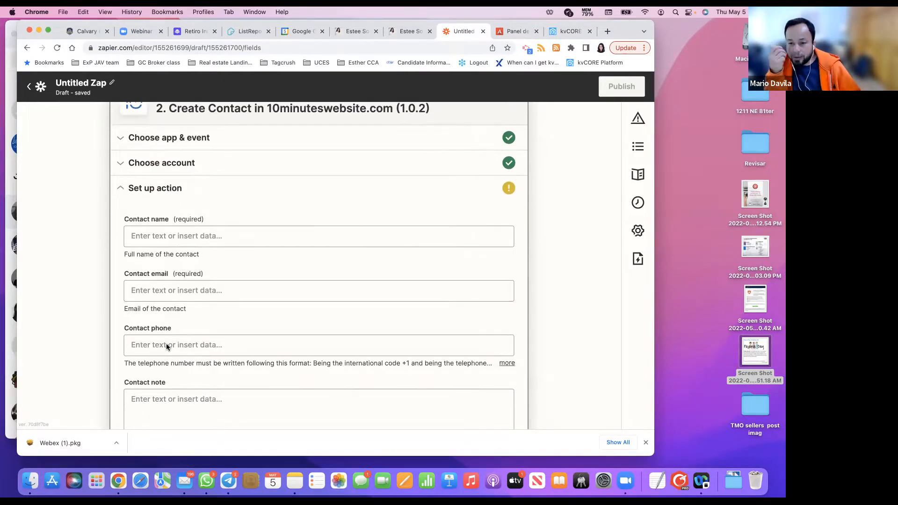
scroll(167, 346, down, 3)
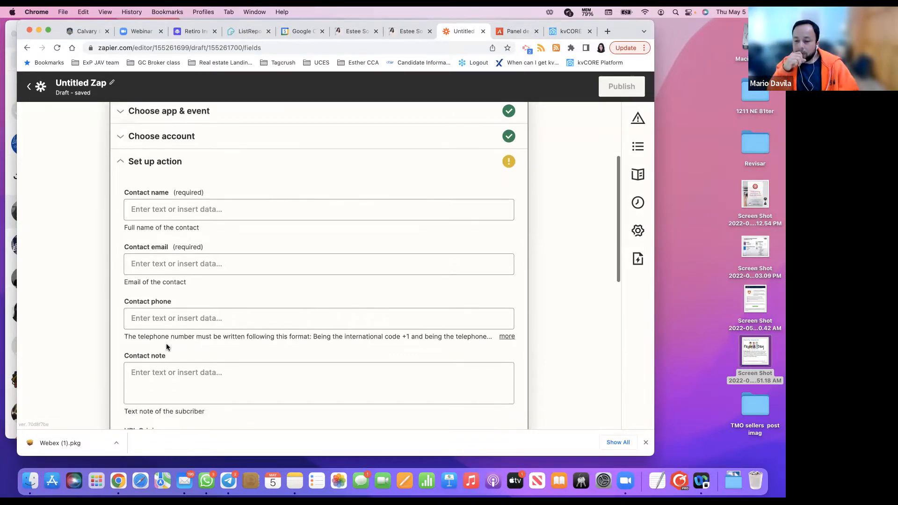
scroll(167, 346, down, 1)
scroll(167, 346, down, 3)
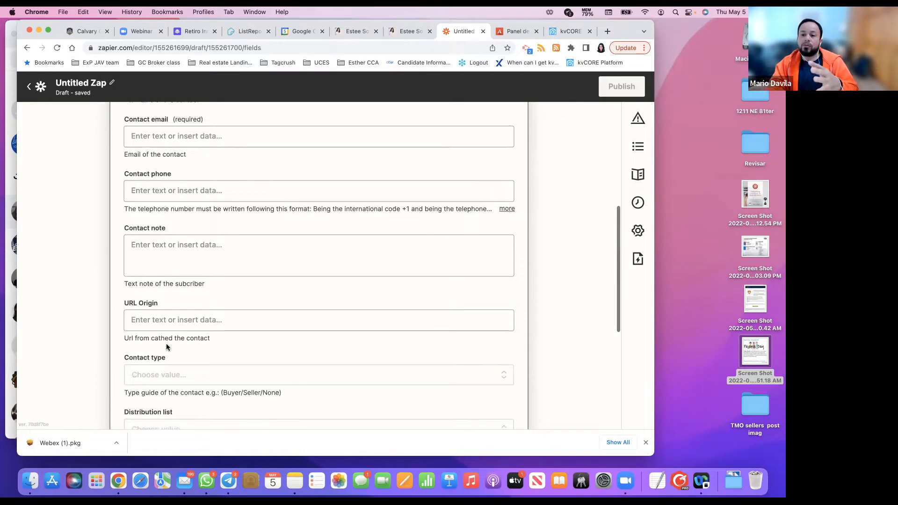
scroll(167, 347, up, 6)
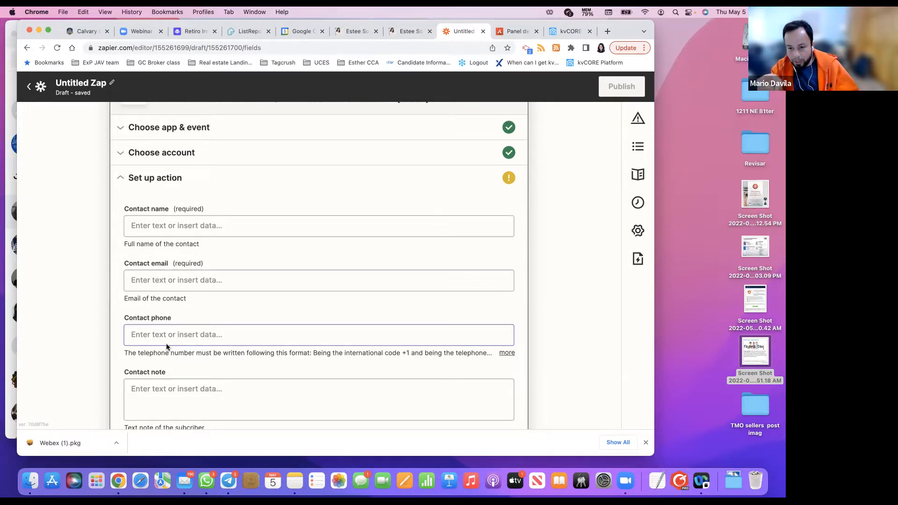
click(165, 227)
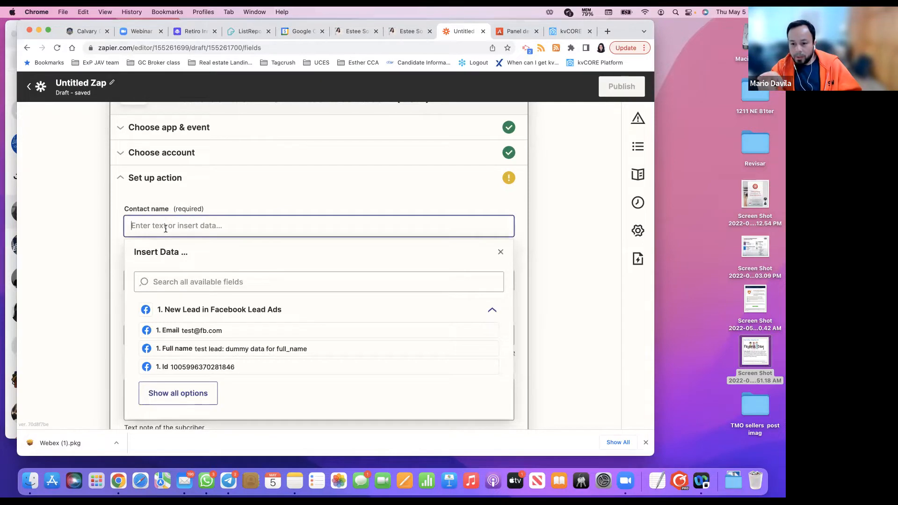
click(165, 354)
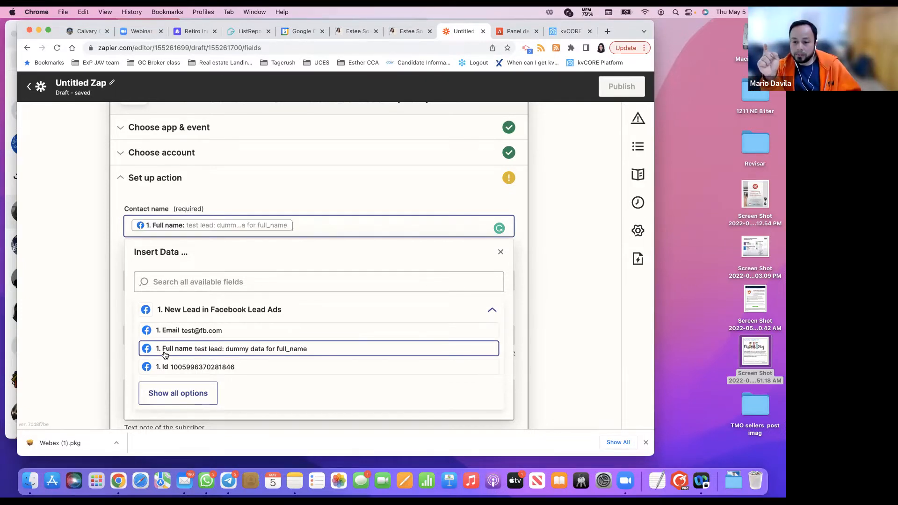
click(104, 324)
click(175, 277)
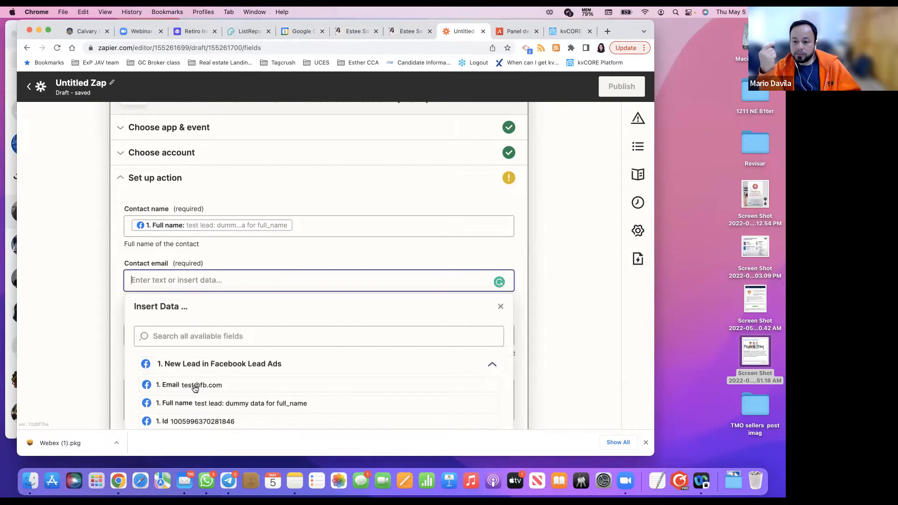
click(195, 387)
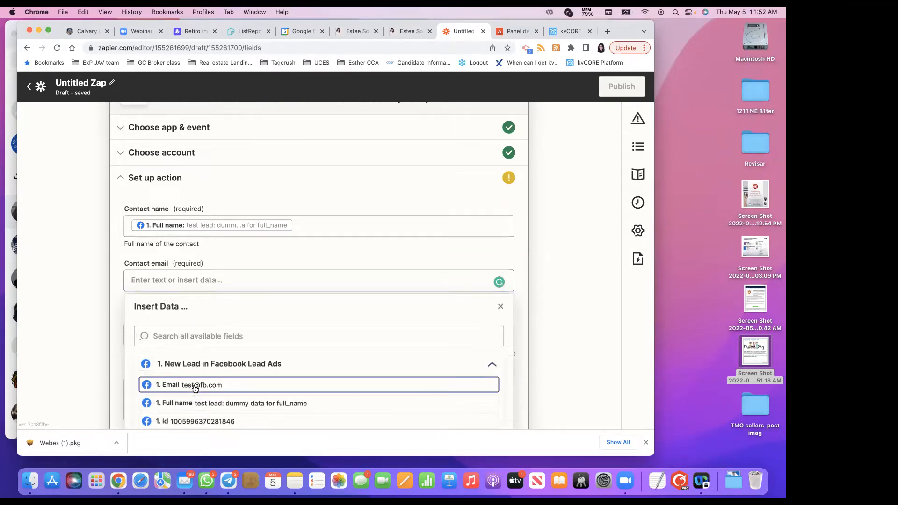
click(98, 363)
click(169, 335)
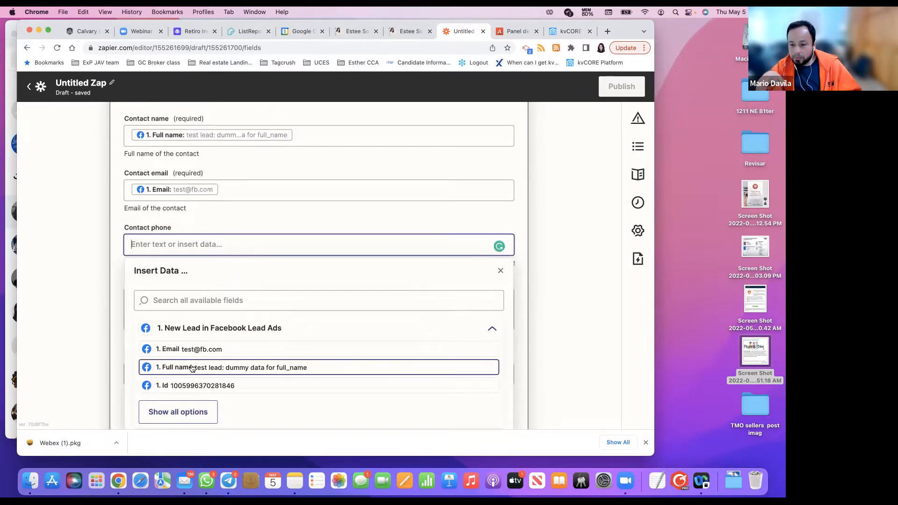
scroll(191, 370, down, 2)
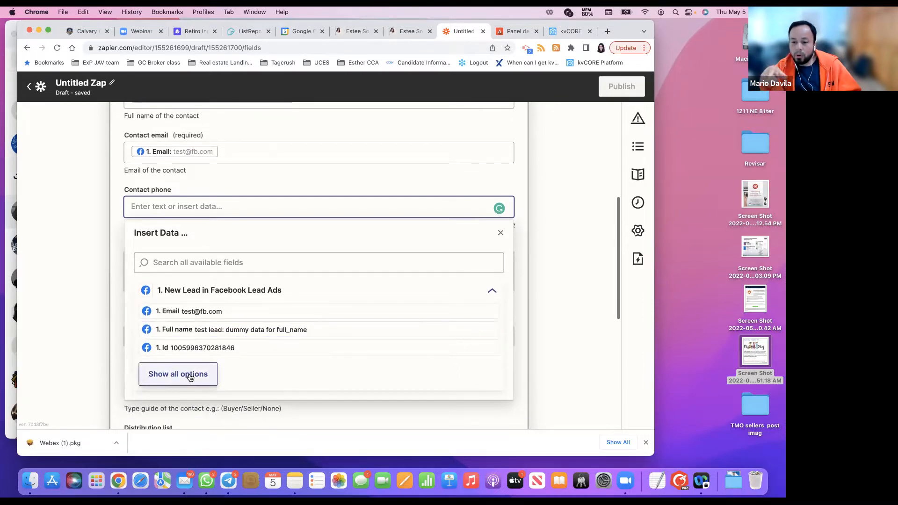
click(192, 374)
scroll(191, 377, down, 3)
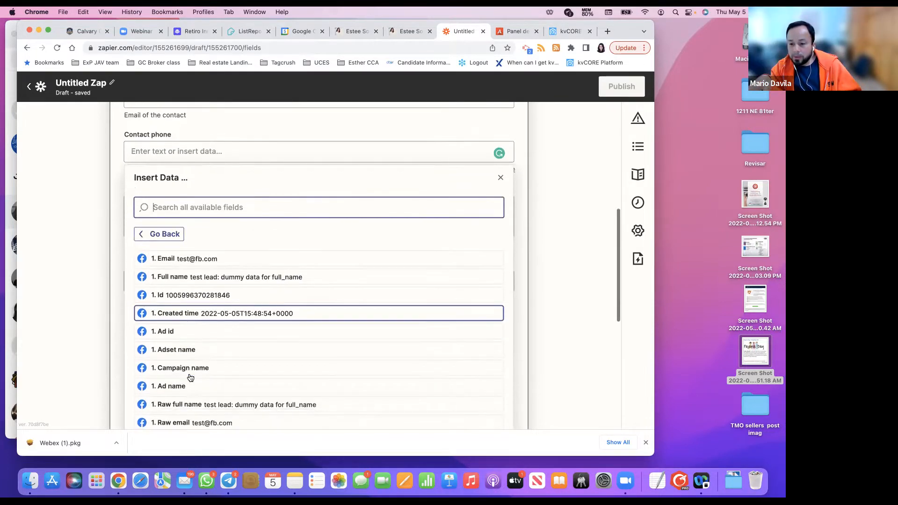
scroll(191, 377, down, 5)
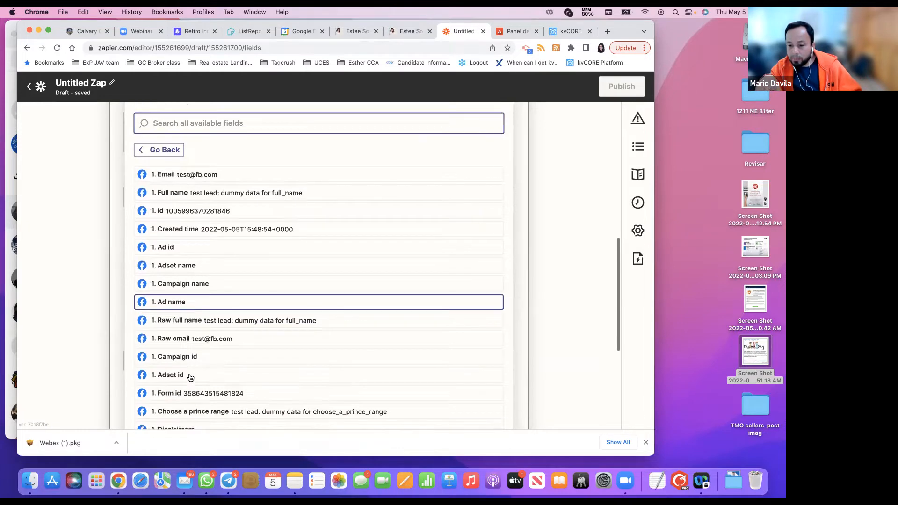
scroll(190, 378, down, 3)
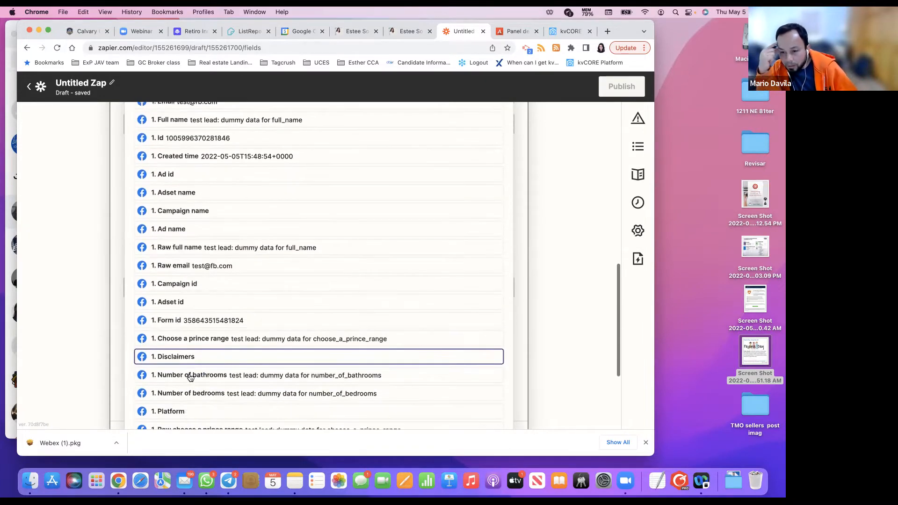
scroll(190, 377, down, 4)
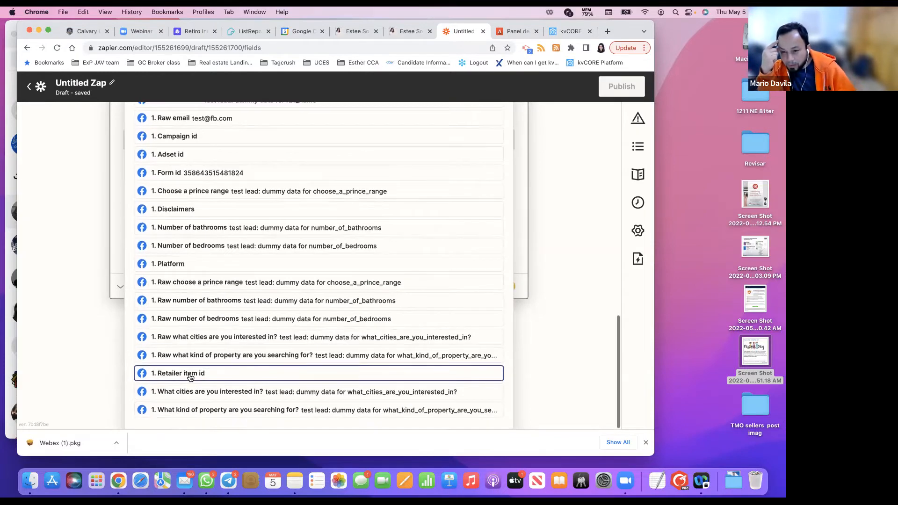
scroll(191, 378, up, 4)
scroll(191, 378, up, 3)
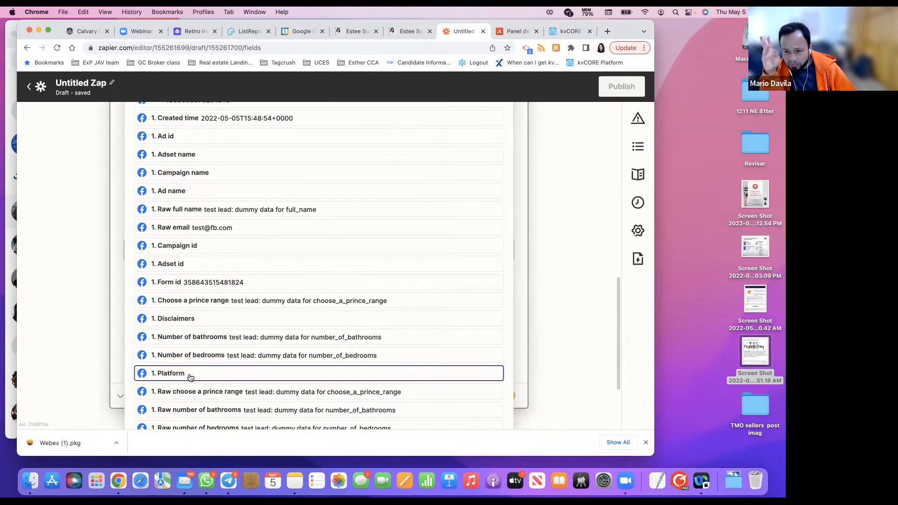
scroll(189, 377, up, 3)
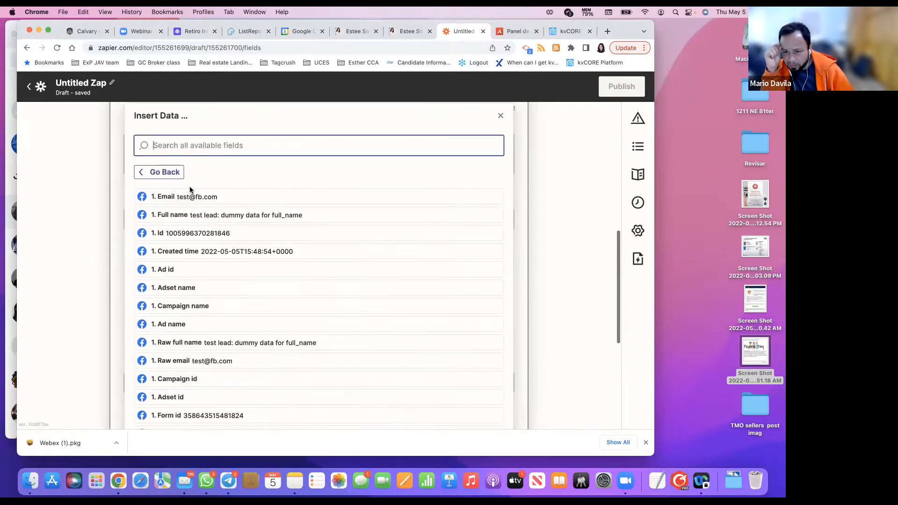
text(phone)
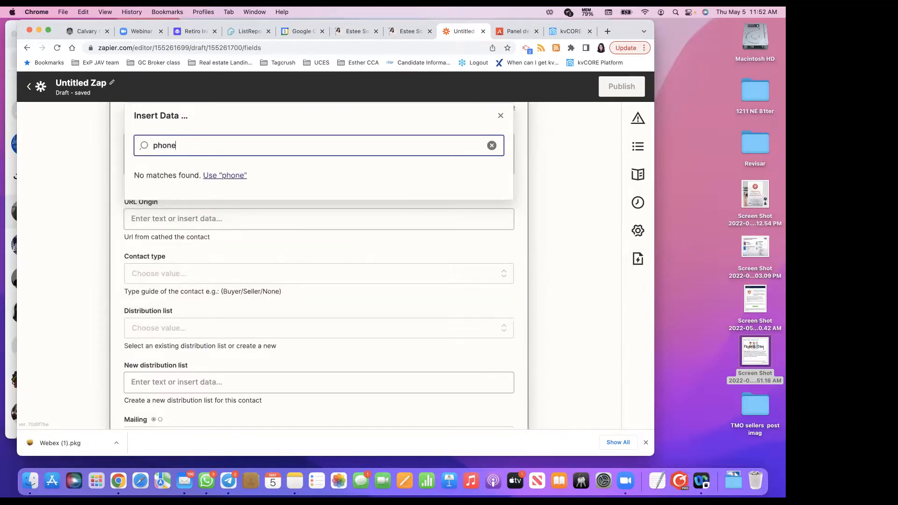
key(BackSpace)
key(BackSpace)
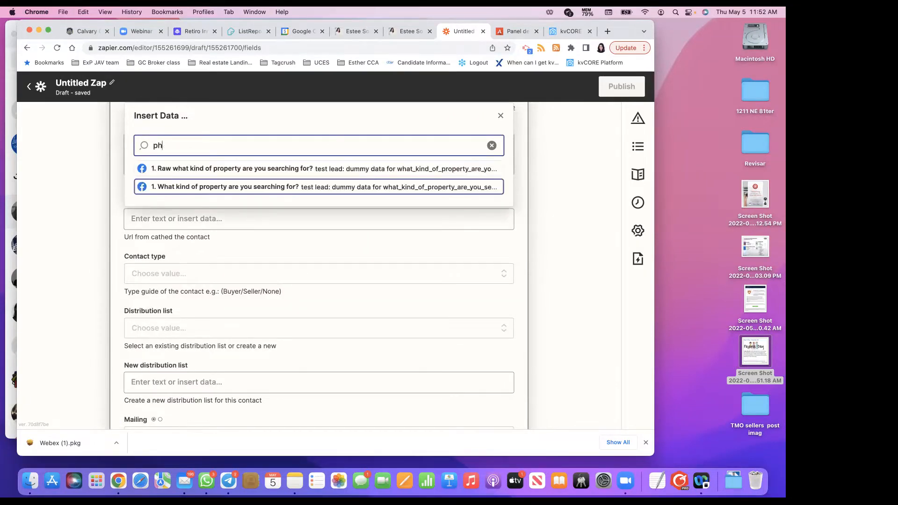
key(BackSpace)
key(BackSpace)
text(c)
key(BackSpace)
text(mobil)
key(BackSpace)
key(BackSpace)
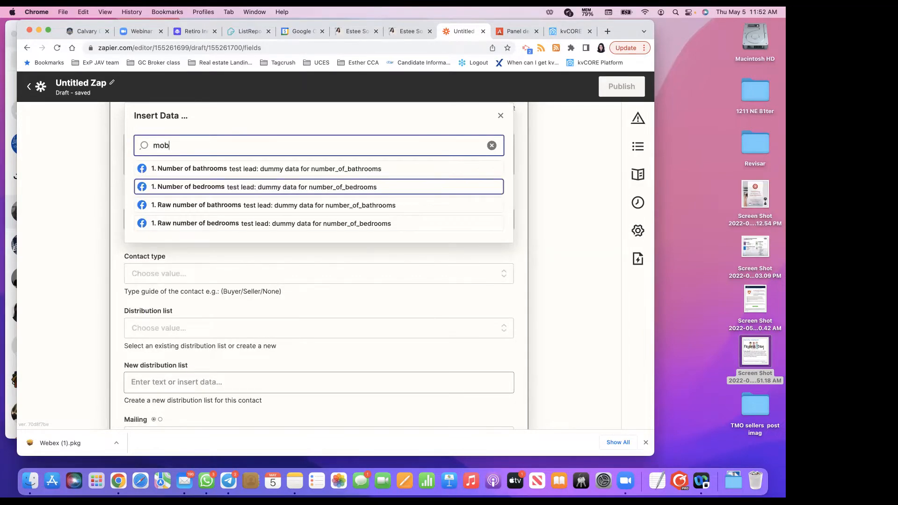
key(BackSpace)
key(BackSpace)
key(BackSpace)
text(c)
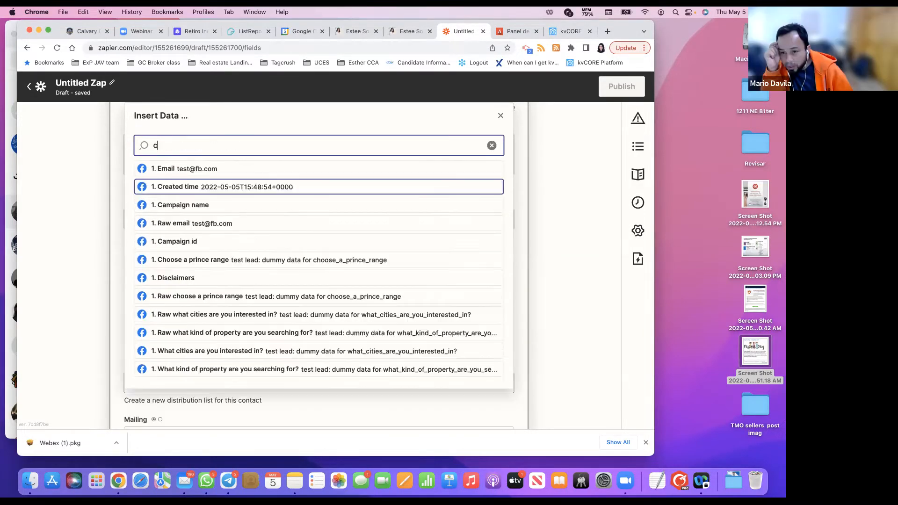
text(el)
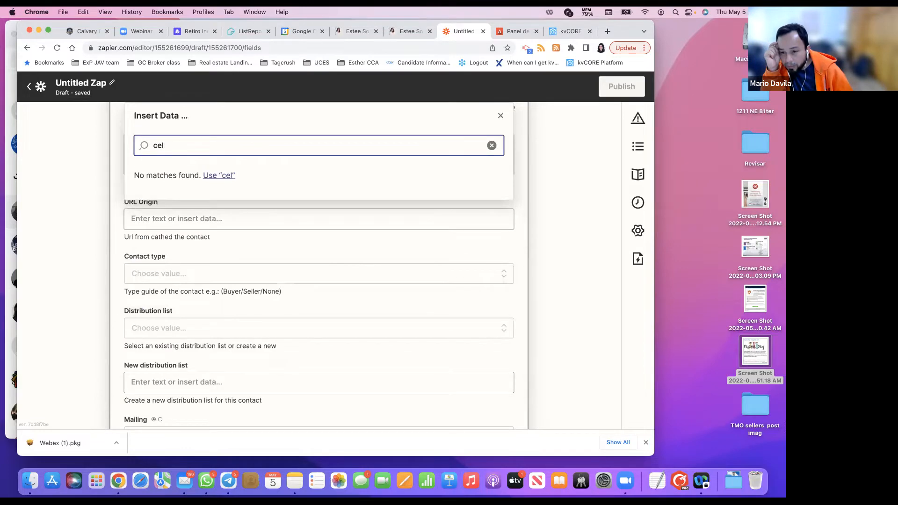
key(BackSpace)
key(BackSpace)
key(BackSpace)
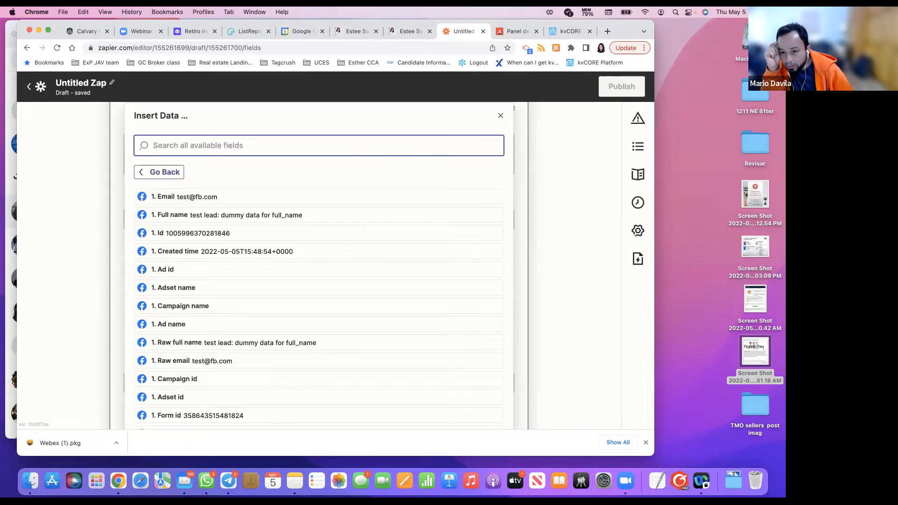
text(c)
key(BackSpace)
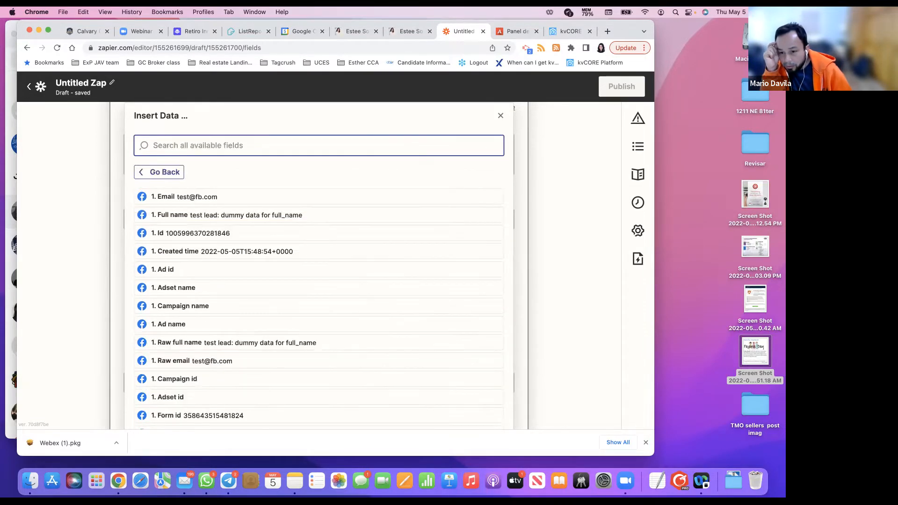
text(ce)
key(BackSpace)
key(BackSpace)
text(phone)
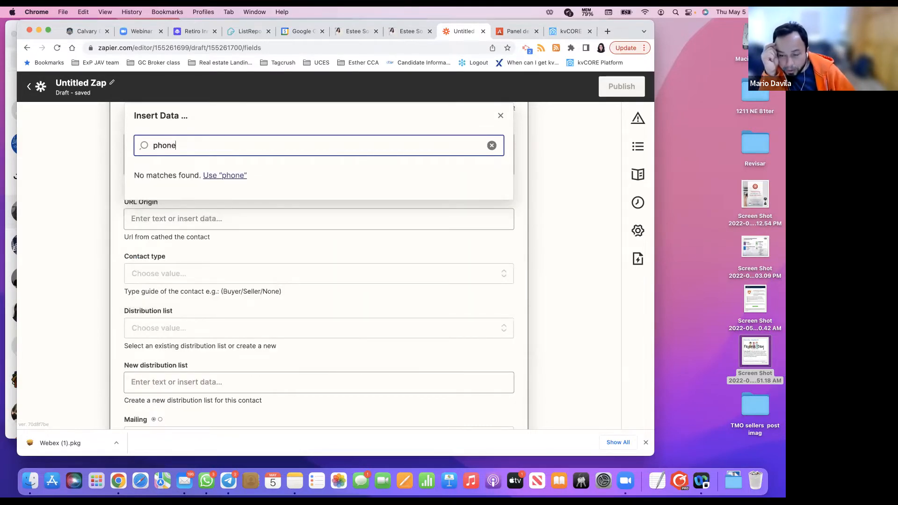
key(BackSpace)
key(BackSpace)
key(BackSpace)
key(BackSpace)
key(BackSpace)
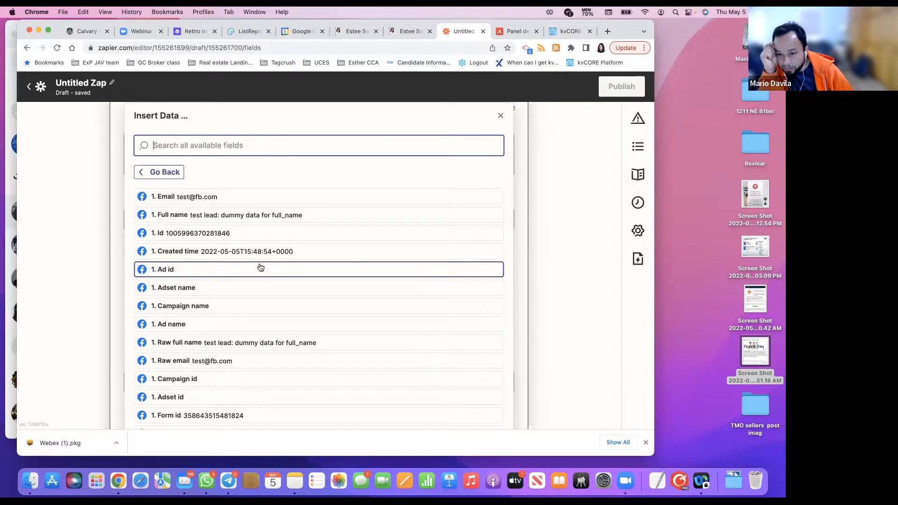
scroll(260, 267, down, 5)
scroll(261, 267, down, 2)
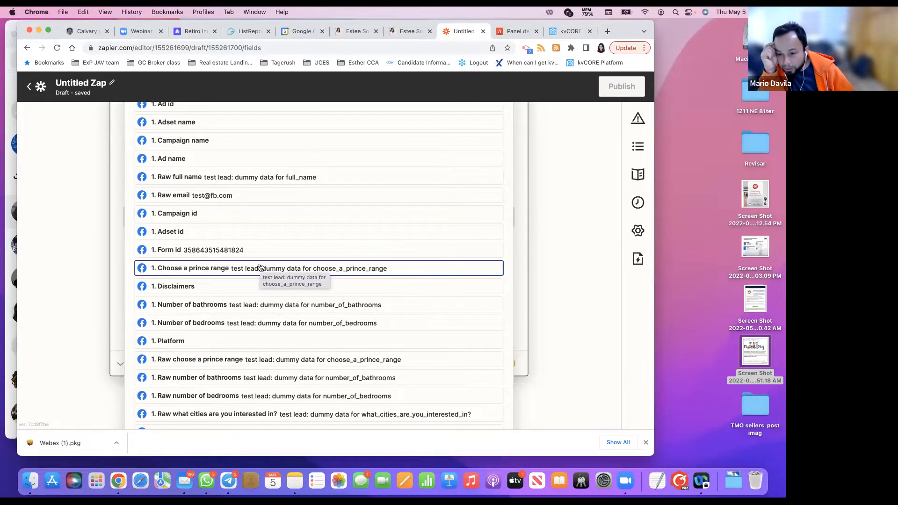
scroll(261, 267, down, 3)
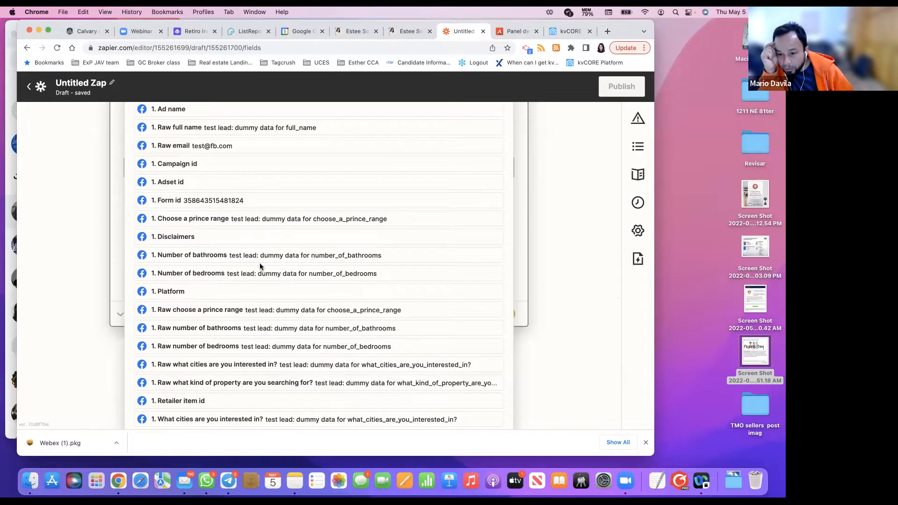
scroll(260, 264, down, 2)
scroll(261, 267, down, 1)
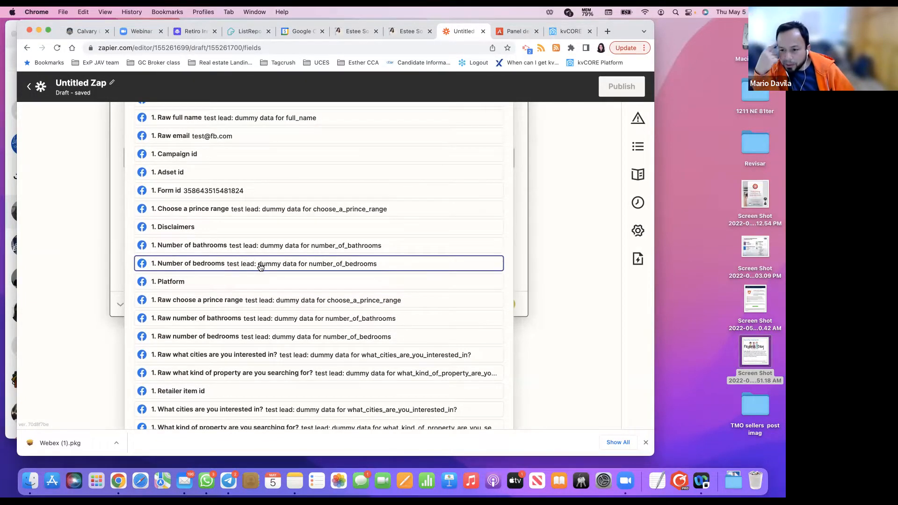
scroll(261, 267, up, 4)
scroll(261, 267, up, 12)
scroll(261, 267, up, 2)
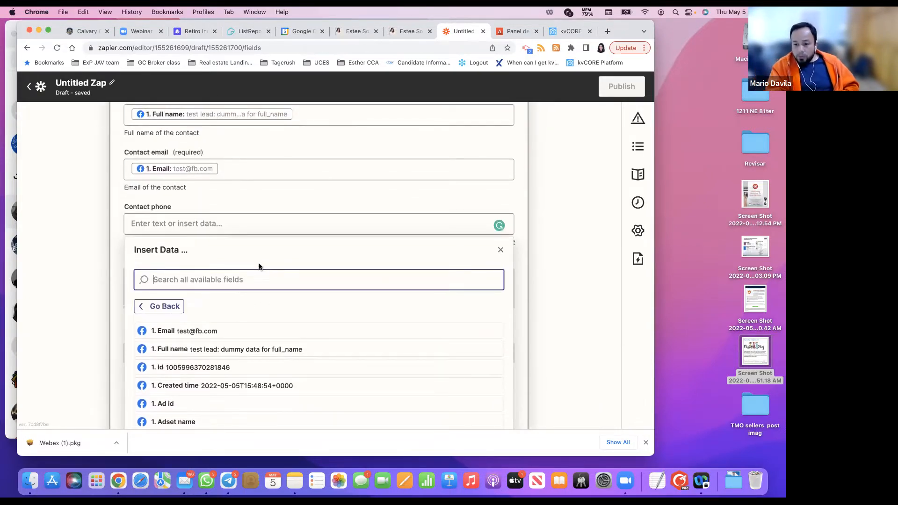
click(166, 309)
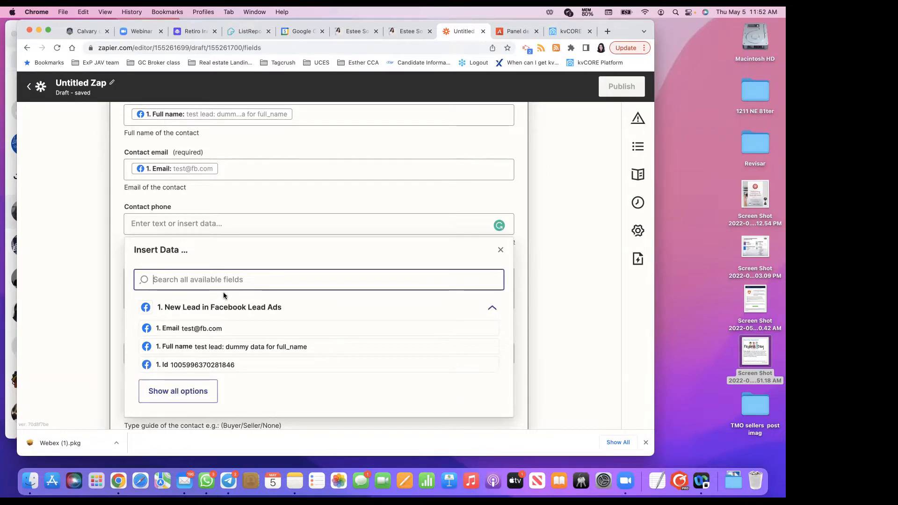
Type 'Lead from facebook:' in the Contact note and insert the lead's 1. Id field.
click(500, 250)
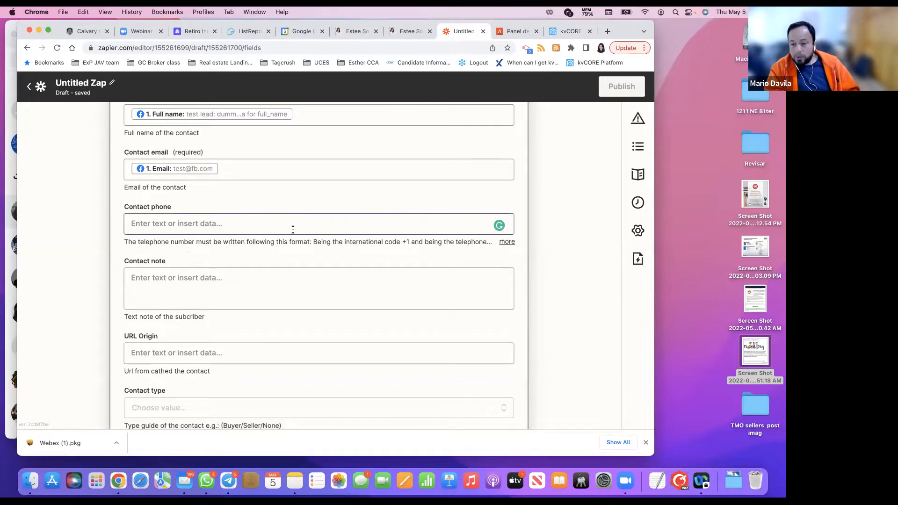
click(212, 281)
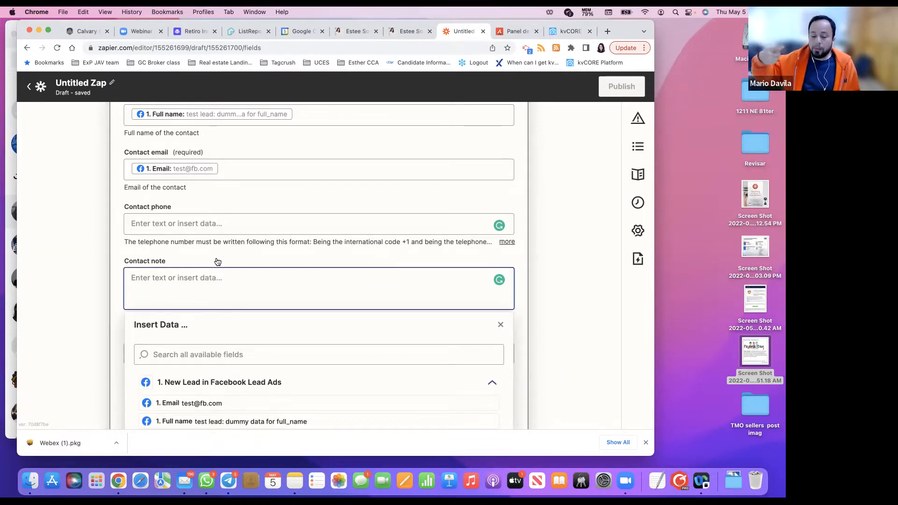
click(217, 261)
scroll(216, 261, down, 2)
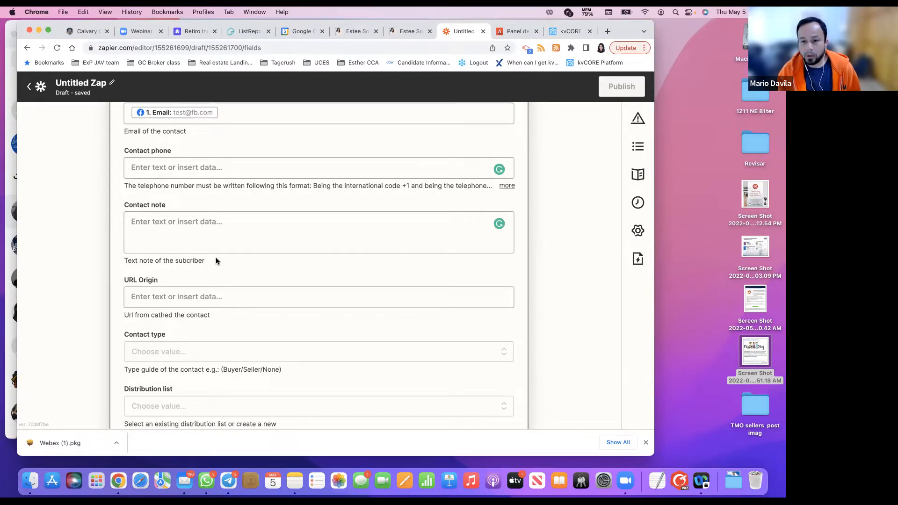
click(213, 230)
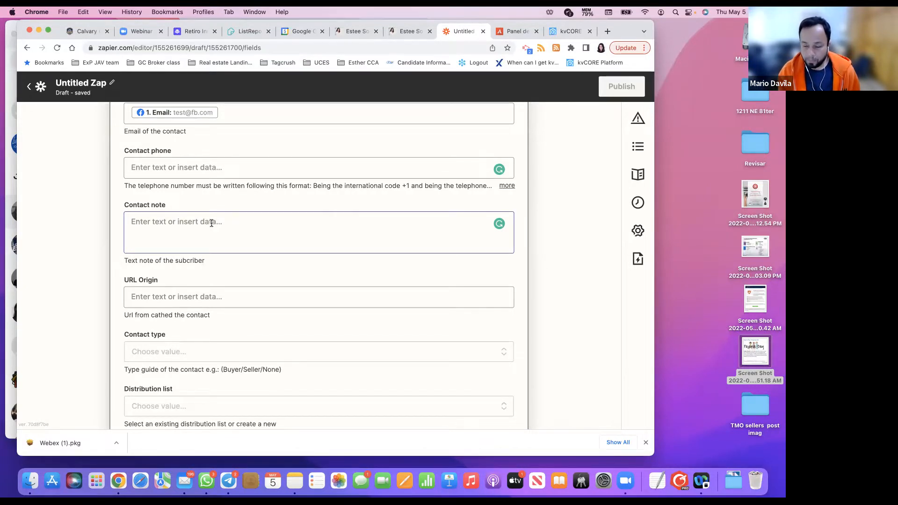
click(212, 223)
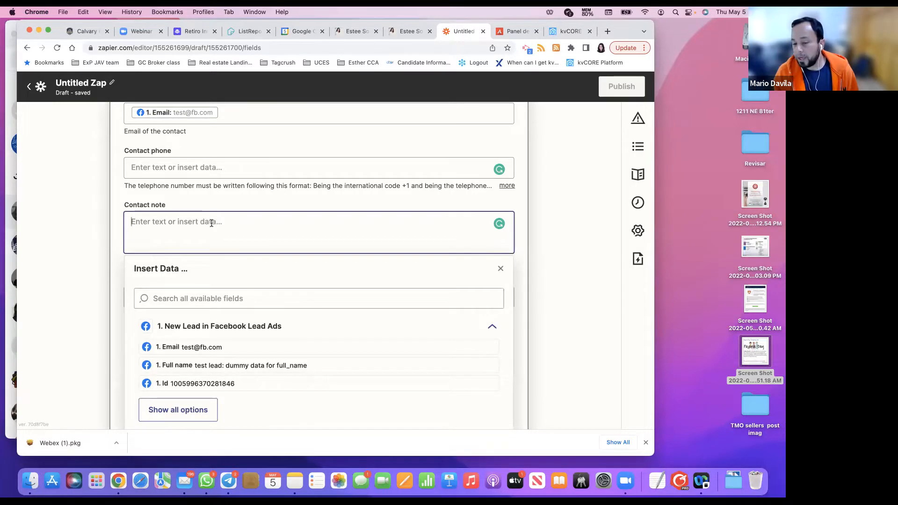
text(Lead)
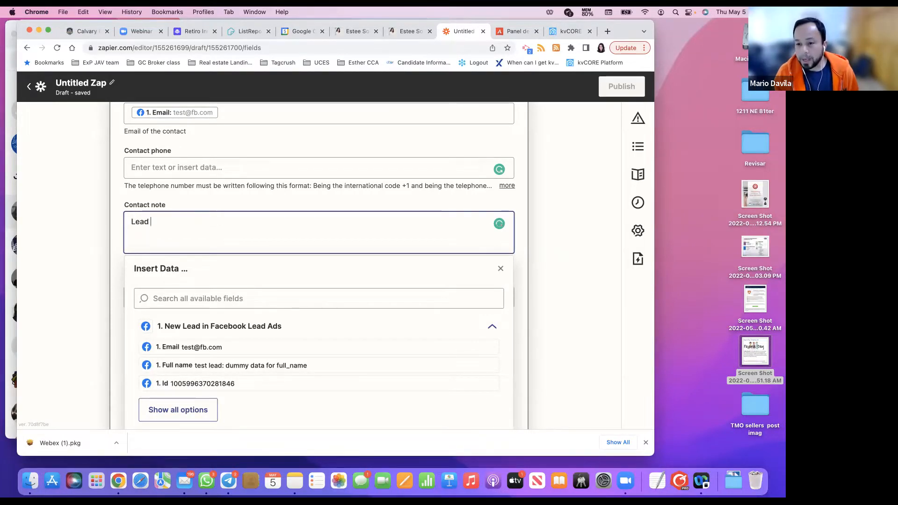
text( from facebook:)
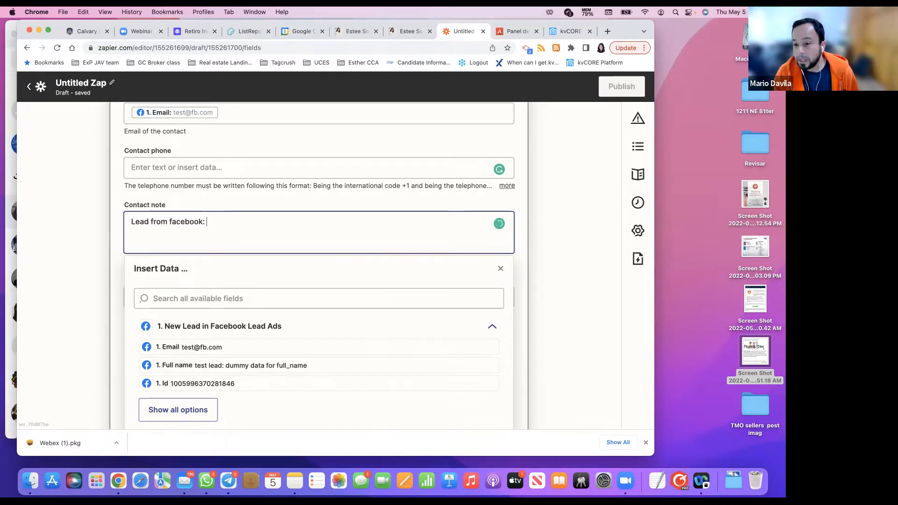
click(234, 384)
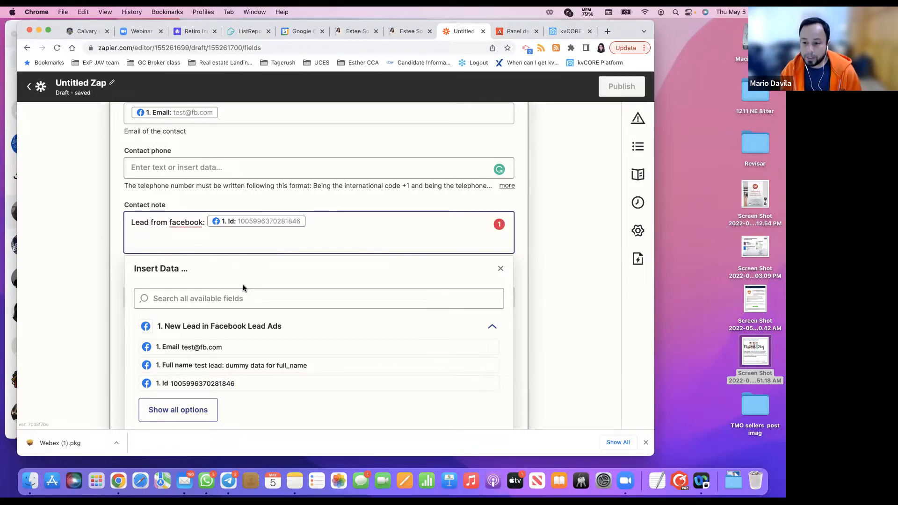
Add a new note line 'Leads form Facebook Ads' and dismiss the Grammarly suggestions.
click(271, 238)
key(Return)
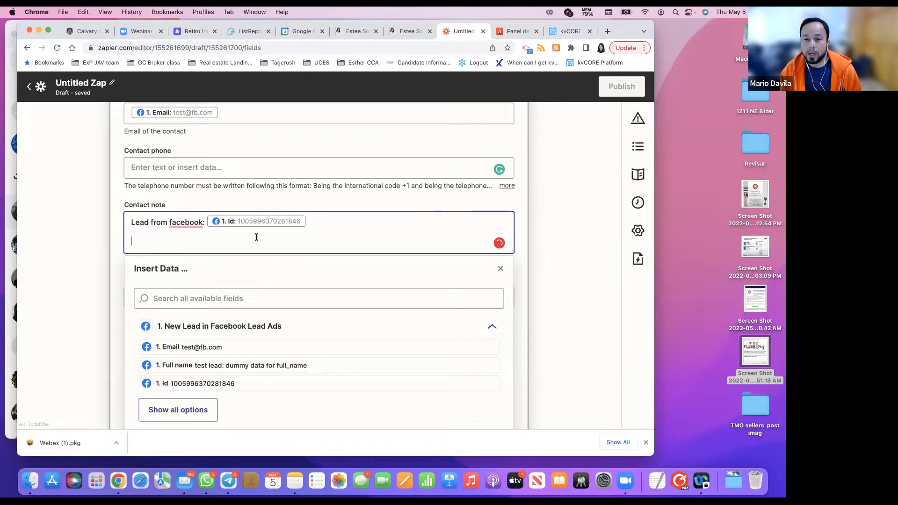
text(Camp)
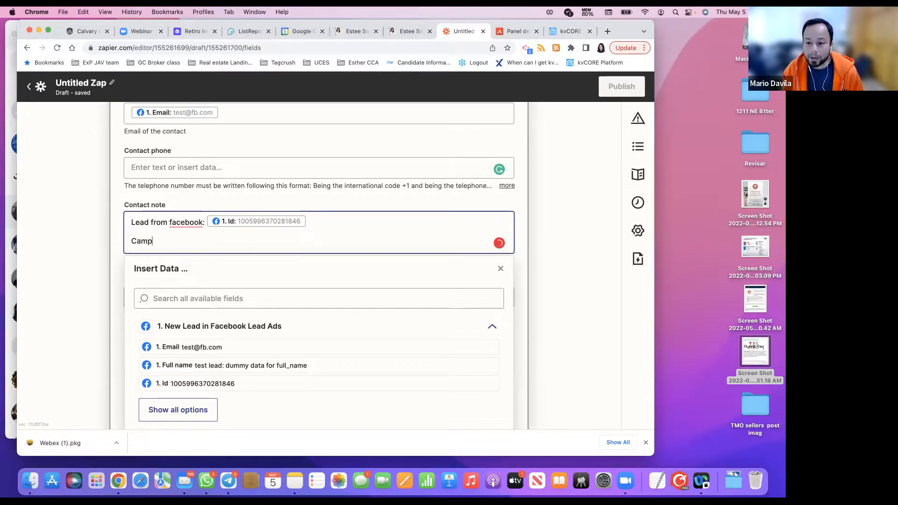
key(BackSpace)
key(BackSpace)
key(BackSpace)
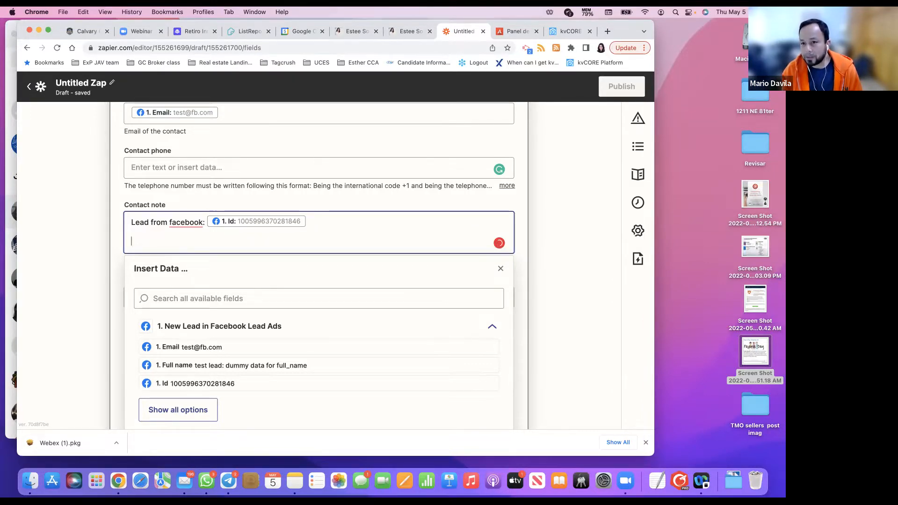
text(Leads )
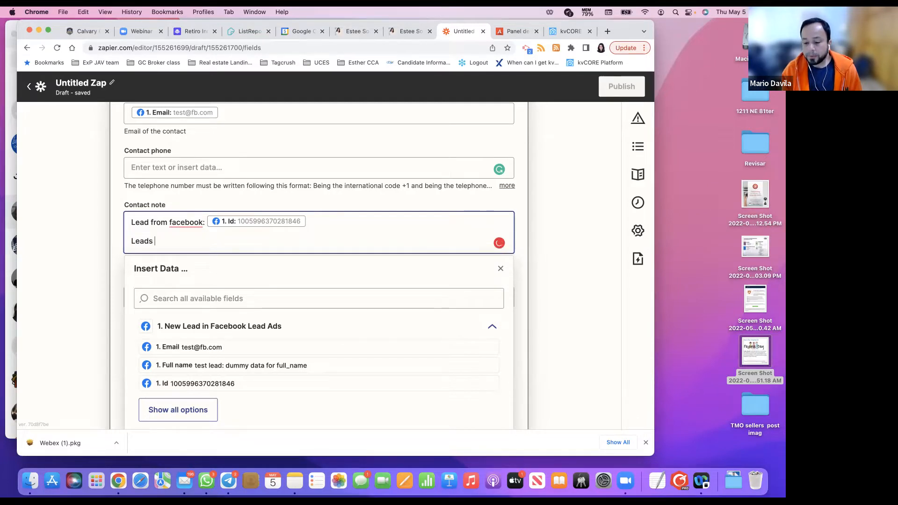
text(form F)
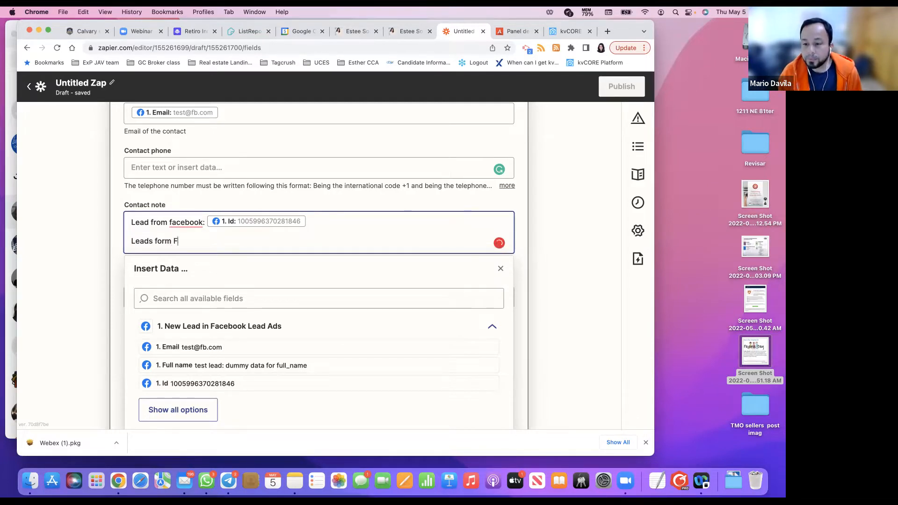
text(acebook Ads)
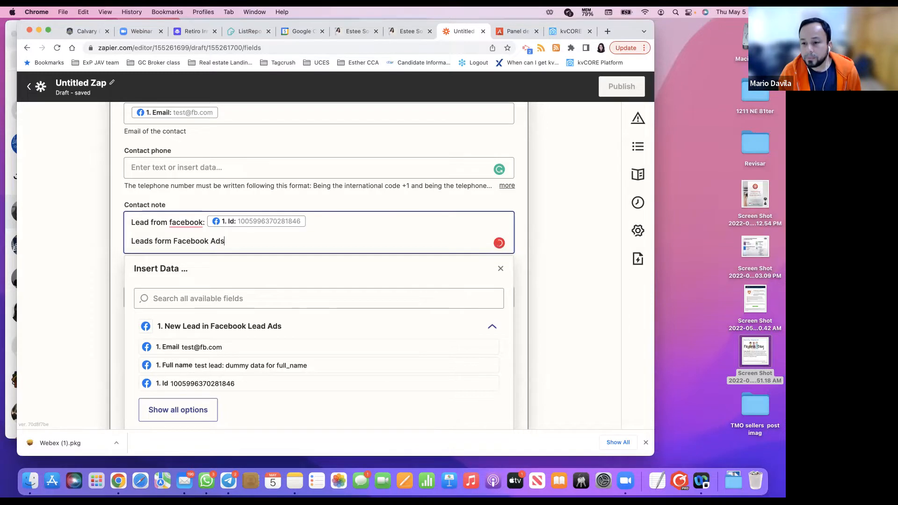
click(256, 260)
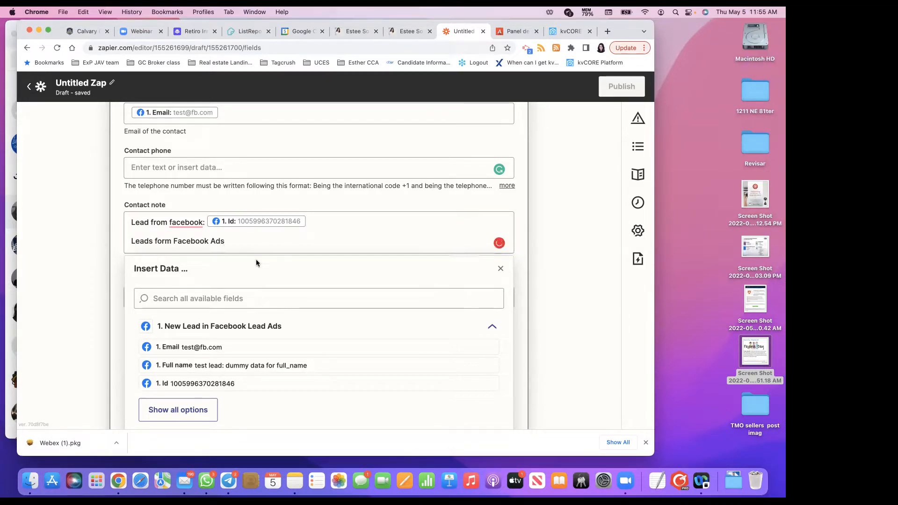
click(171, 223)
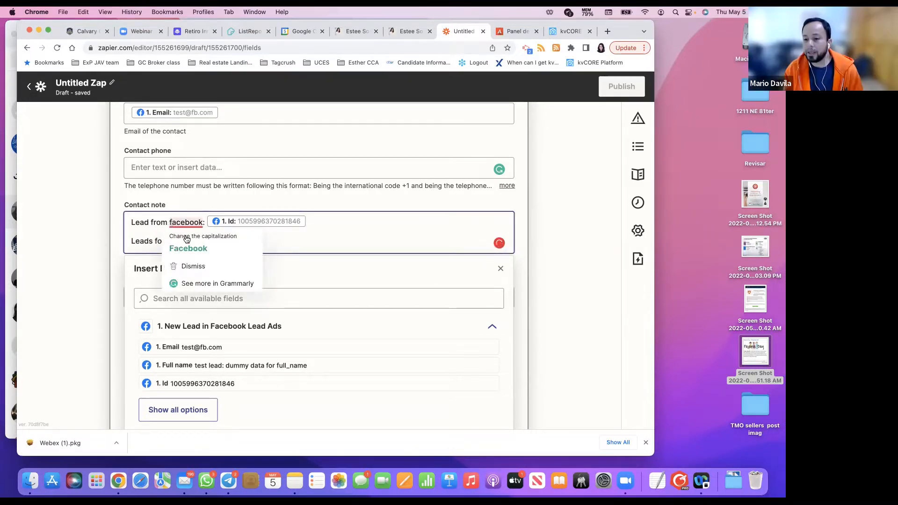
click(260, 247)
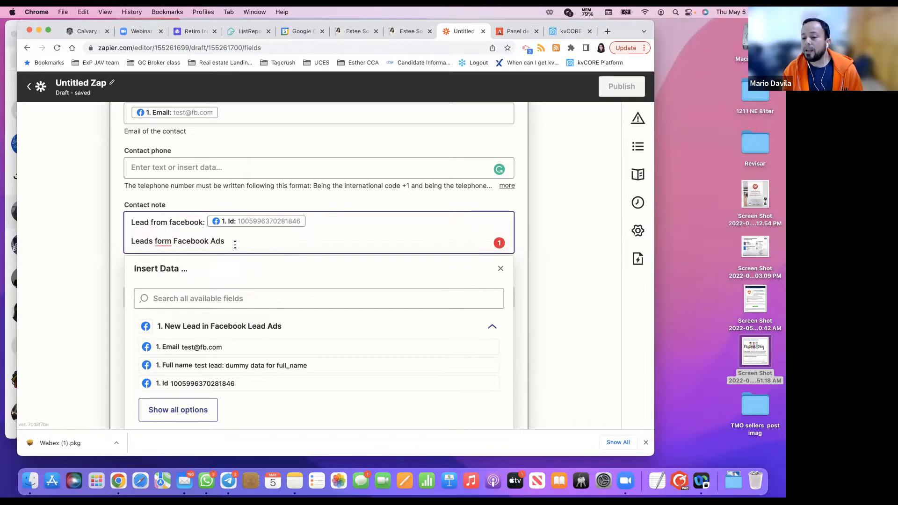
click(164, 242)
click(165, 268)
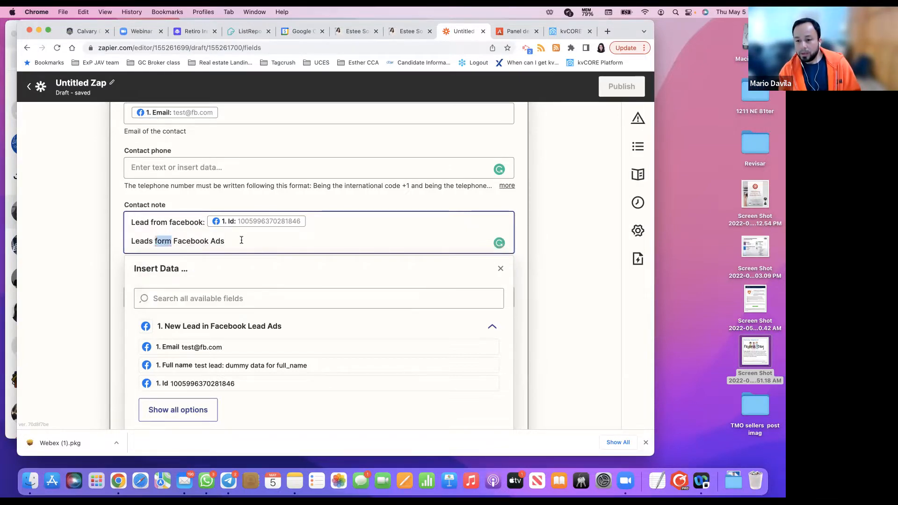
scroll(240, 249, down, 2)
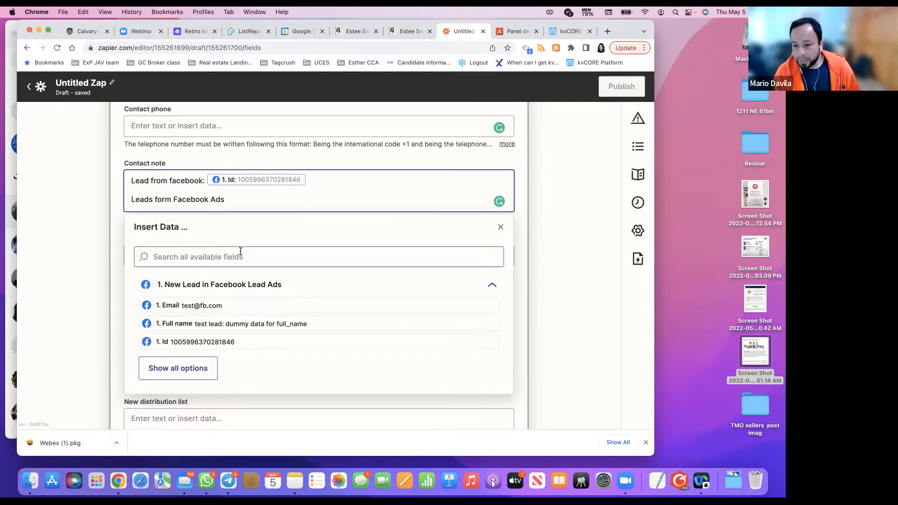
scroll(240, 251, down, 3)
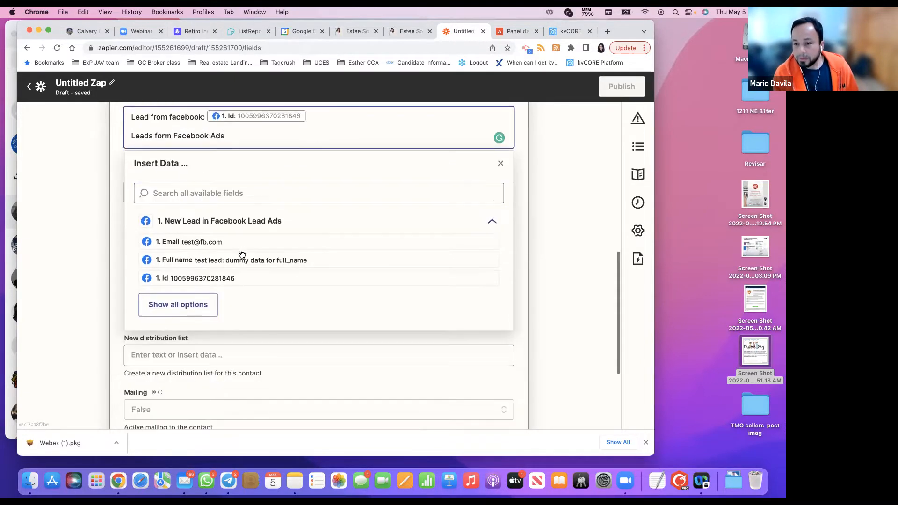
click(502, 164)
Leave URL Origin empty and show the Buyer, Seller and None contact type choices.
click(401, 197)
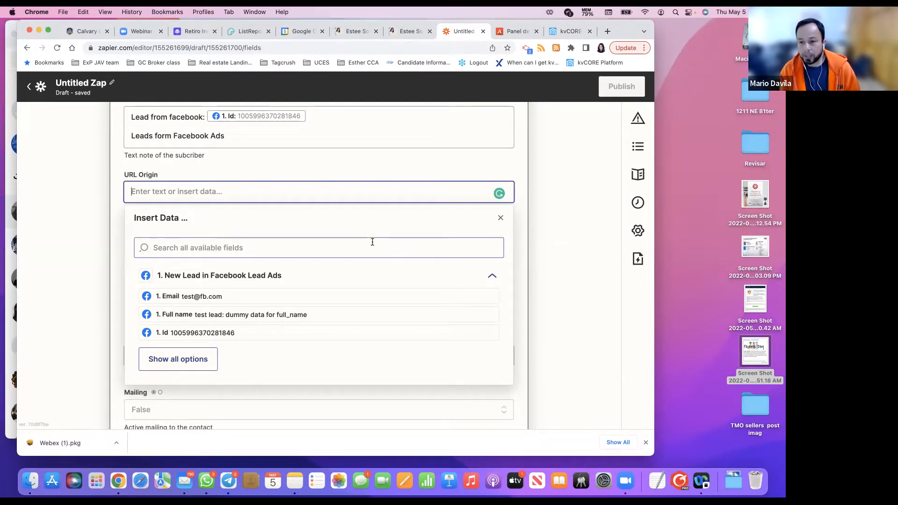
click(529, 223)
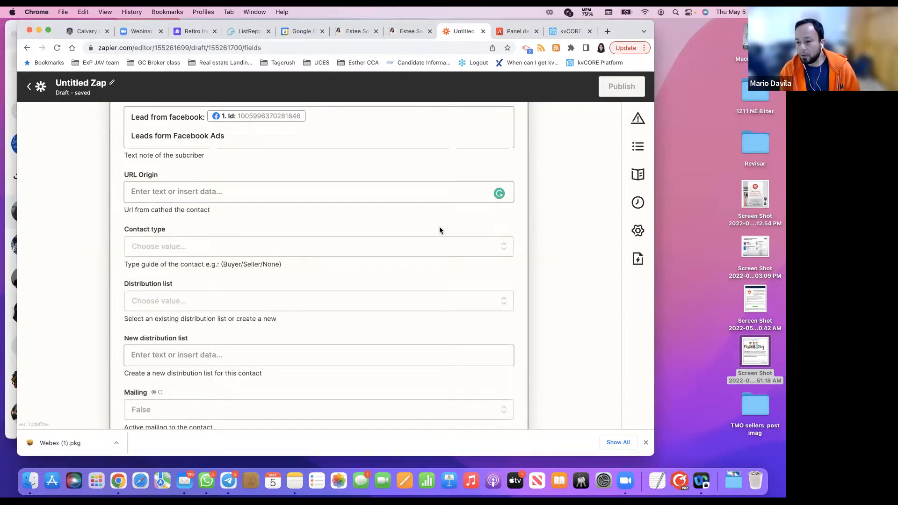
click(392, 247)
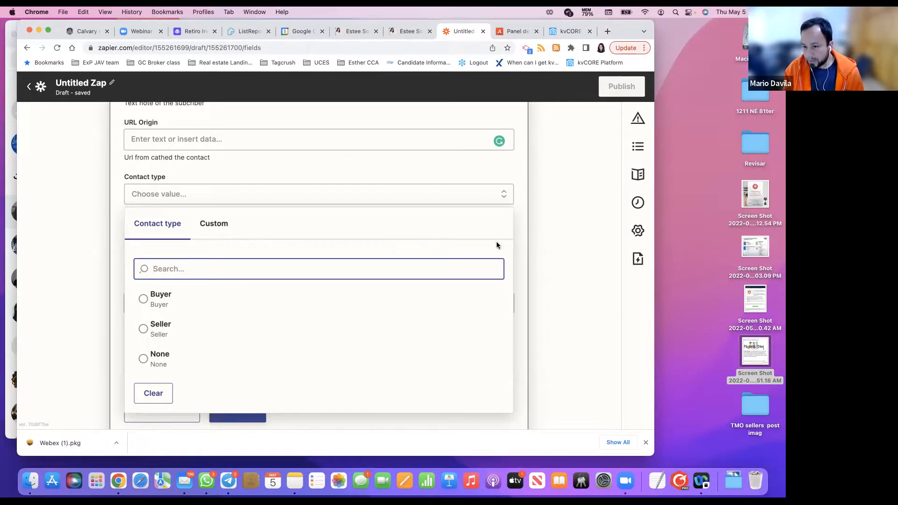
Close the contact type list with nothing chosen and focus the New distribution list field.
click(529, 231)
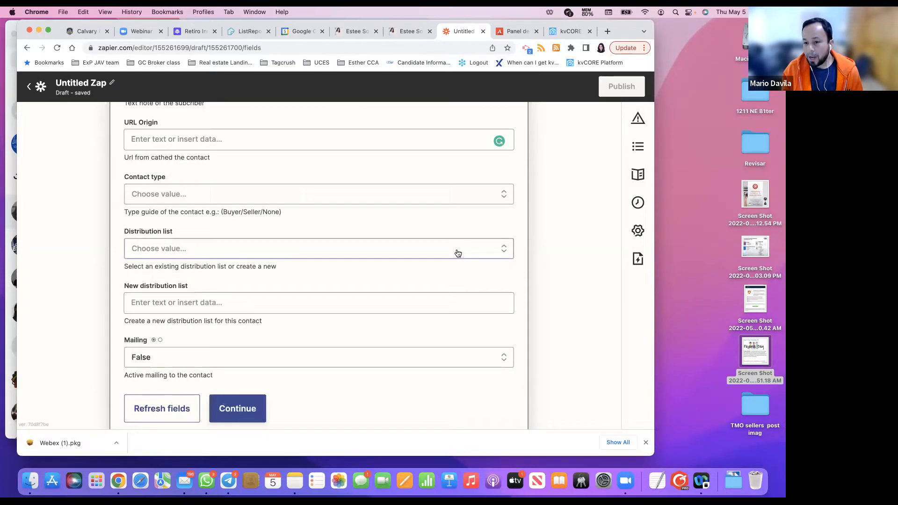
scroll(455, 249, down, 2)
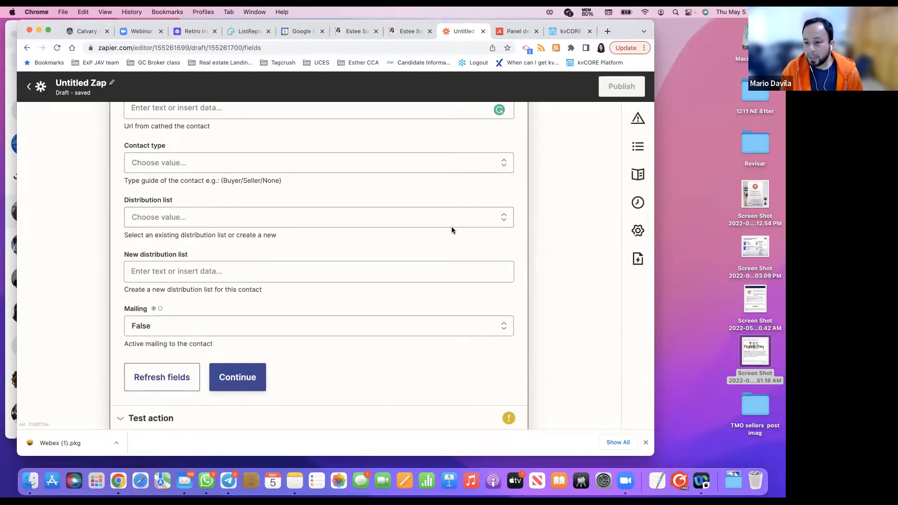
click(431, 272)
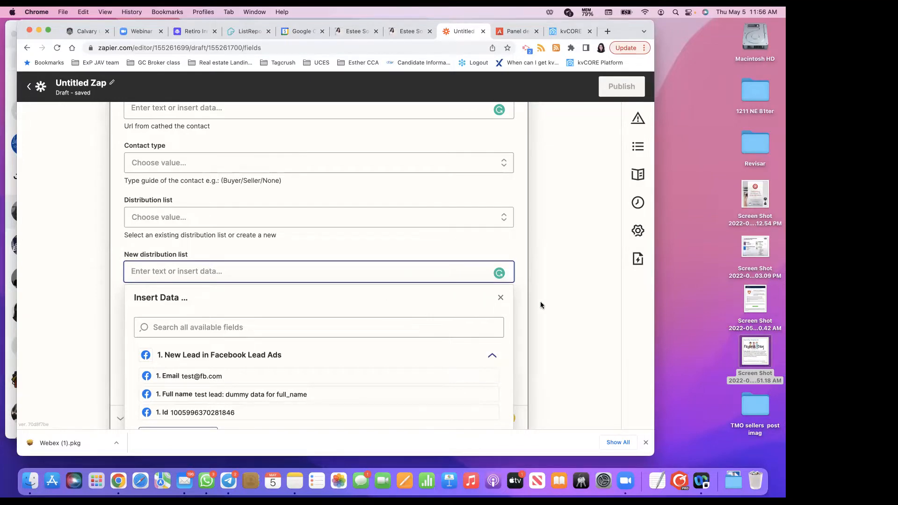
click(501, 298)
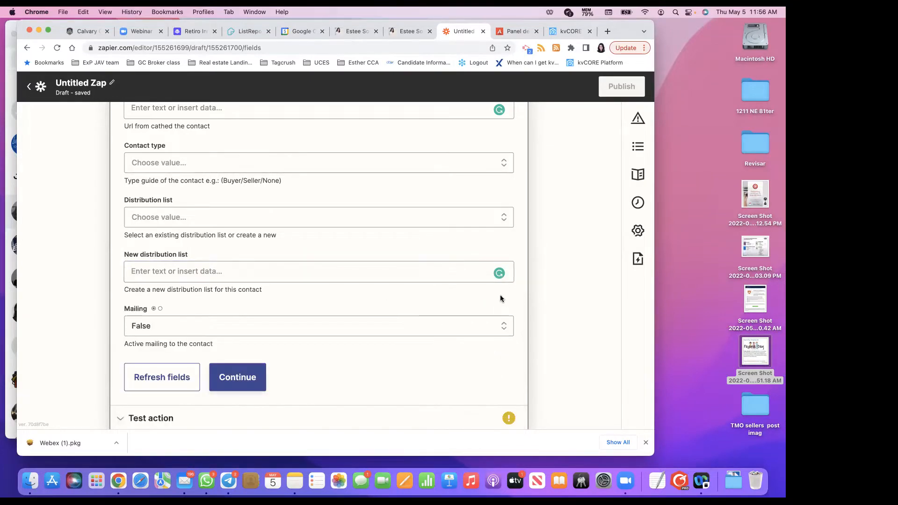
click(441, 273)
Name the new distribution list 'Facebooks Leads'.
text(Le)
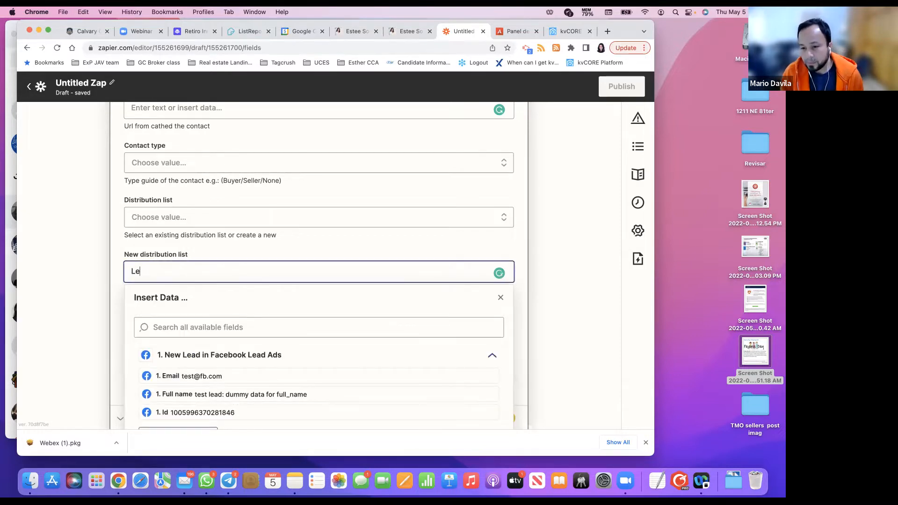
text(ad)
key(BackSpace)
key(BackSpace)
key(BackSpace)
key(BackSpace)
text(Facebooks )
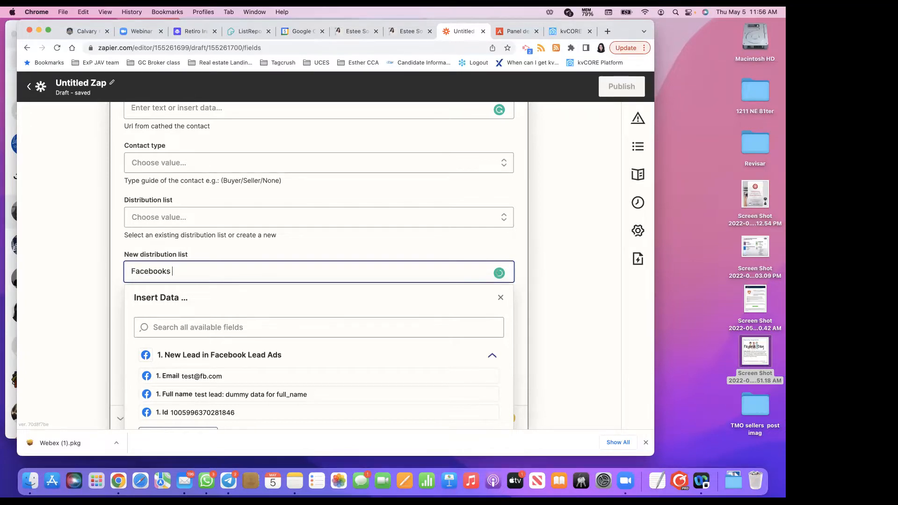
text(Leads)
click(116, 294)
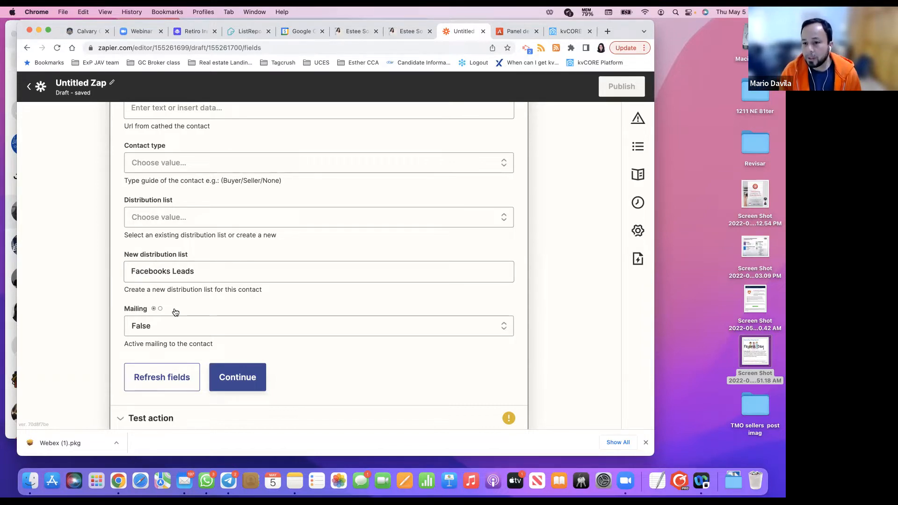
Set Mailing to True.
scroll(176, 312, down, 1)
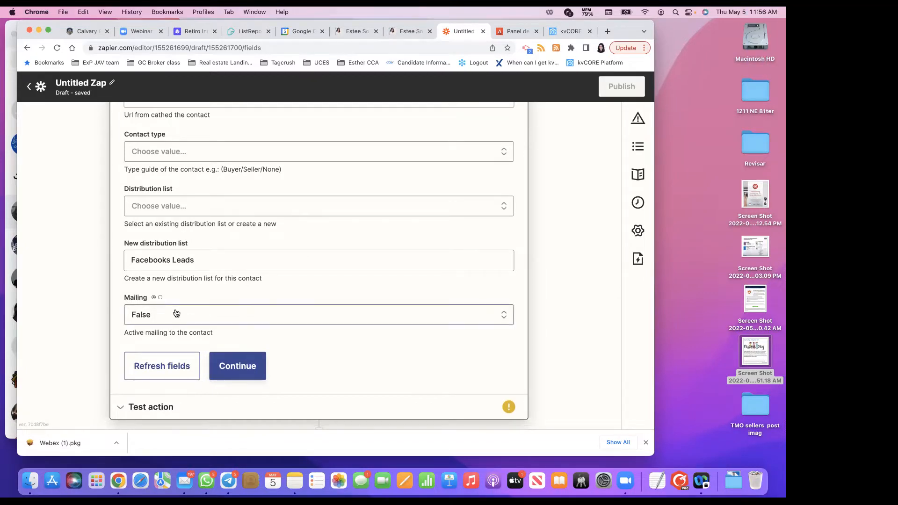
click(175, 313)
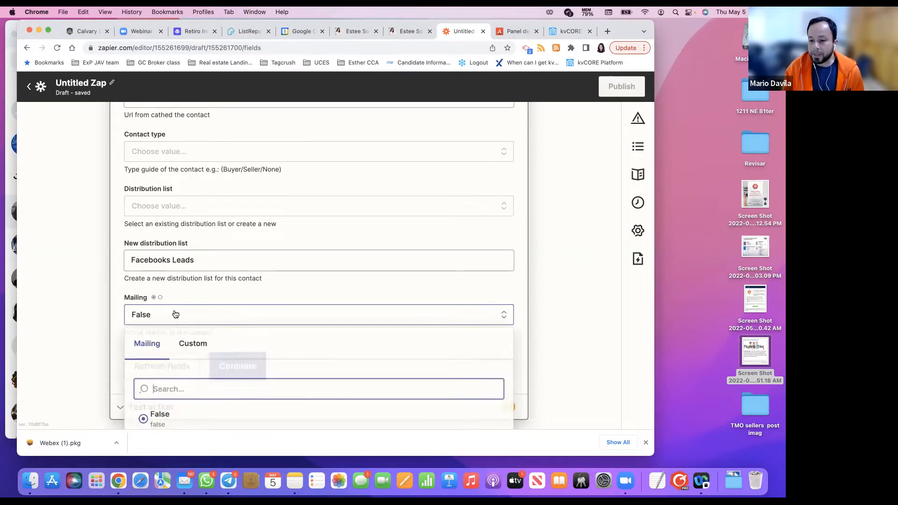
scroll(175, 311, down, 3)
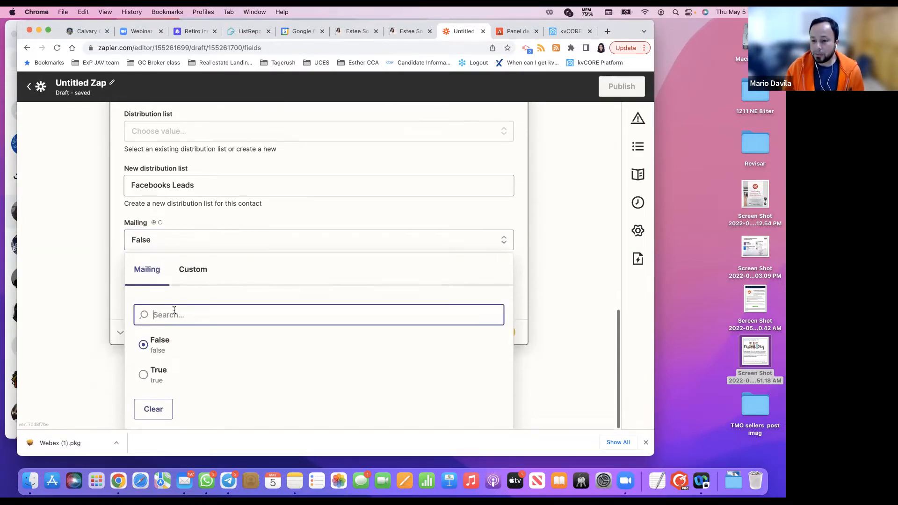
click(152, 377)
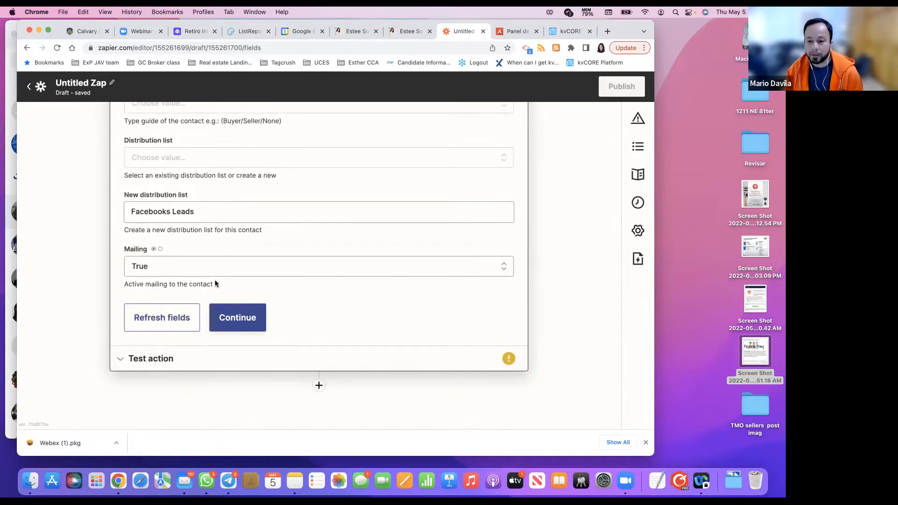
scroll(215, 283, up, 5)
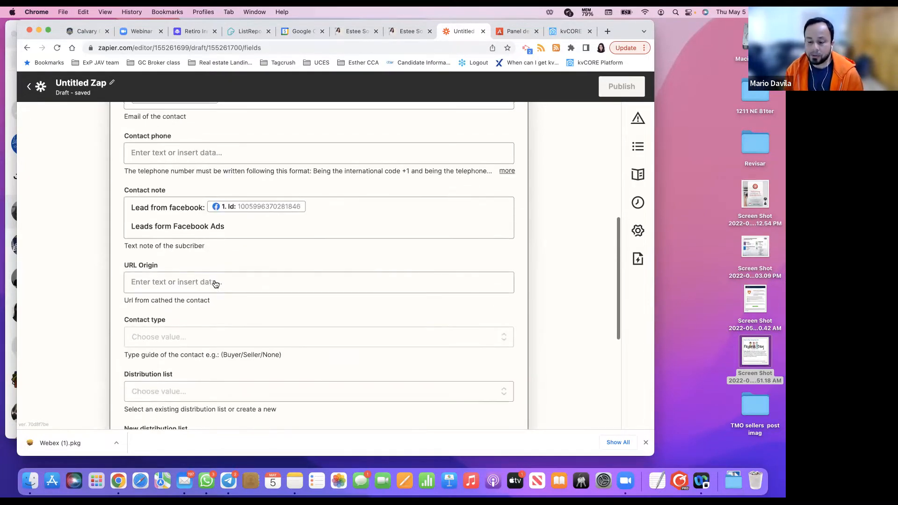
scroll(215, 284, down, 4)
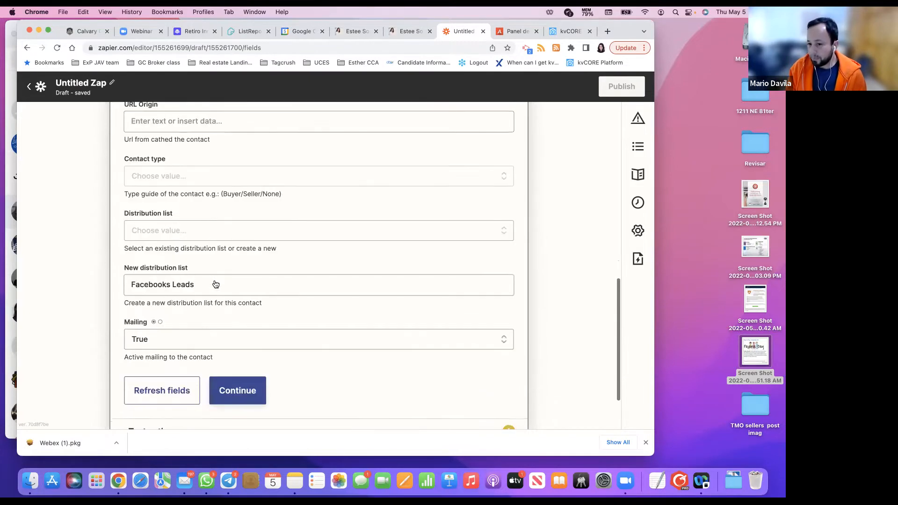
scroll(215, 284, down, 1)
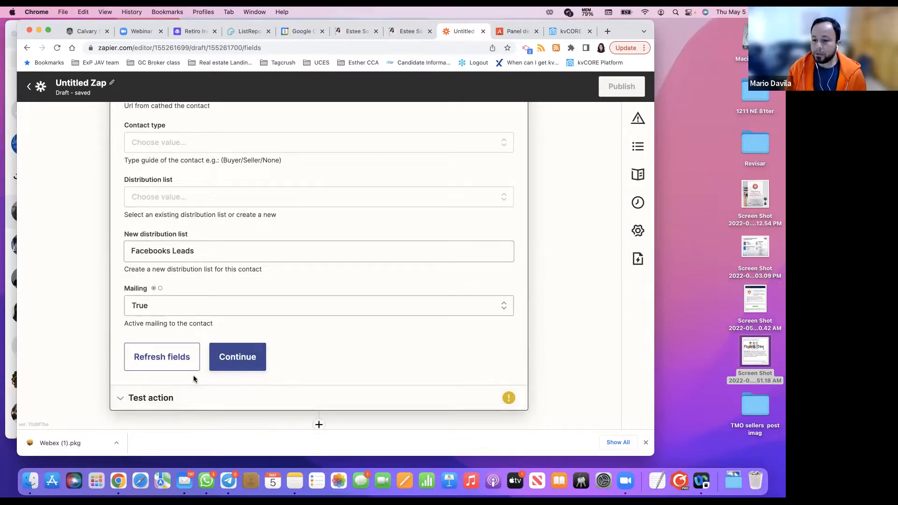
Run the step test and confirm the result shows Note Created in list 'Facebooks Leads'.
click(235, 358)
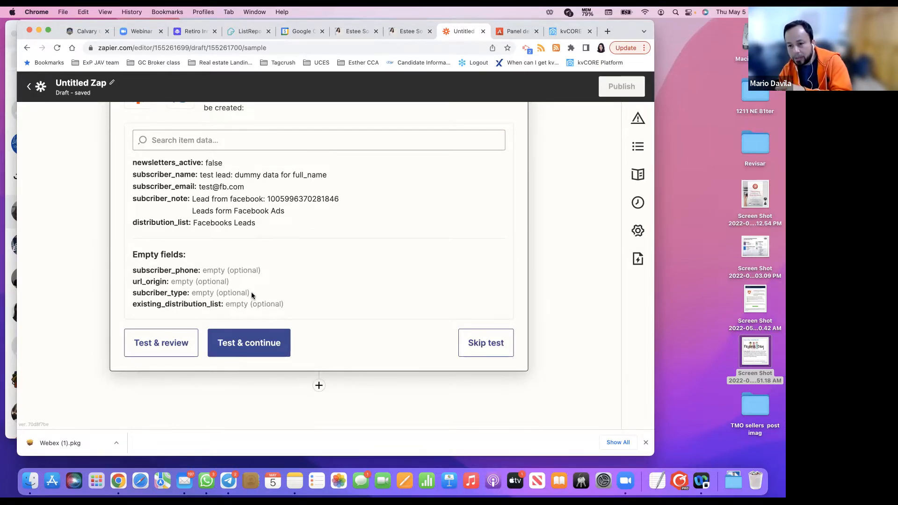
scroll(251, 293, up, 2)
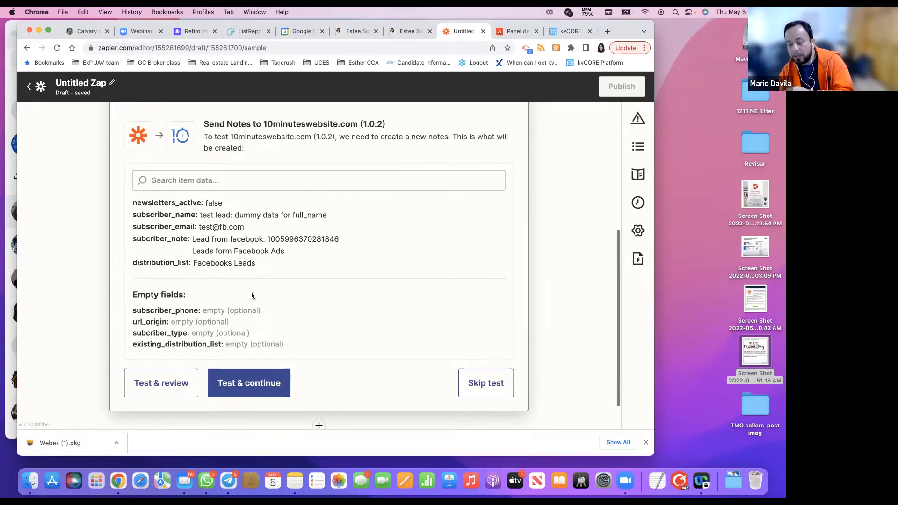
click(238, 384)
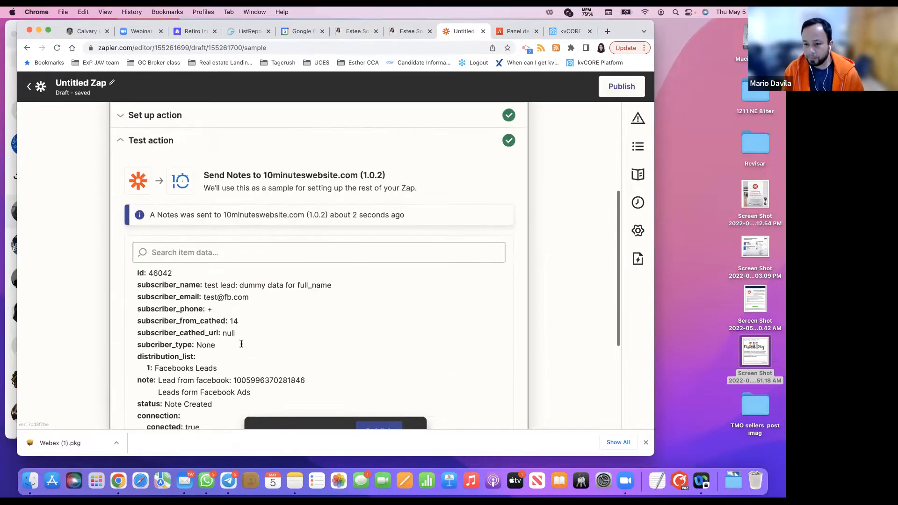
scroll(241, 344, down, 1)
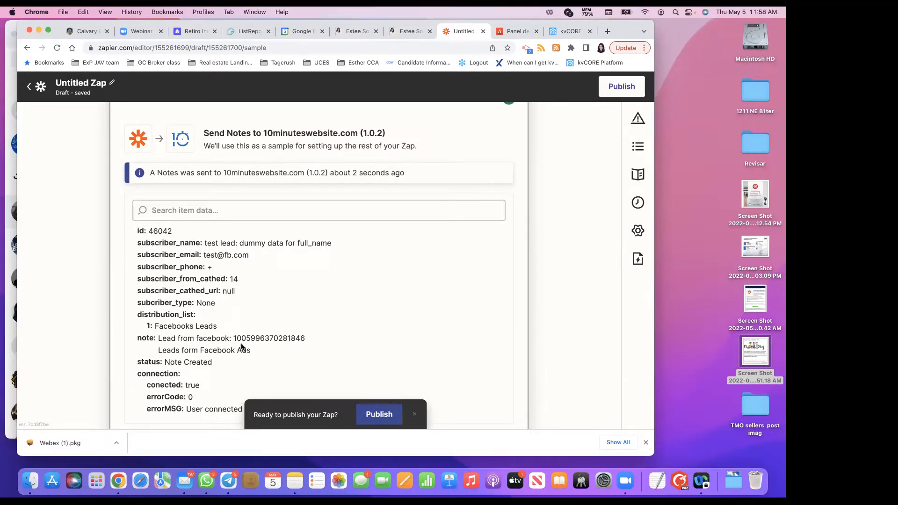
scroll(242, 346, down, 1)
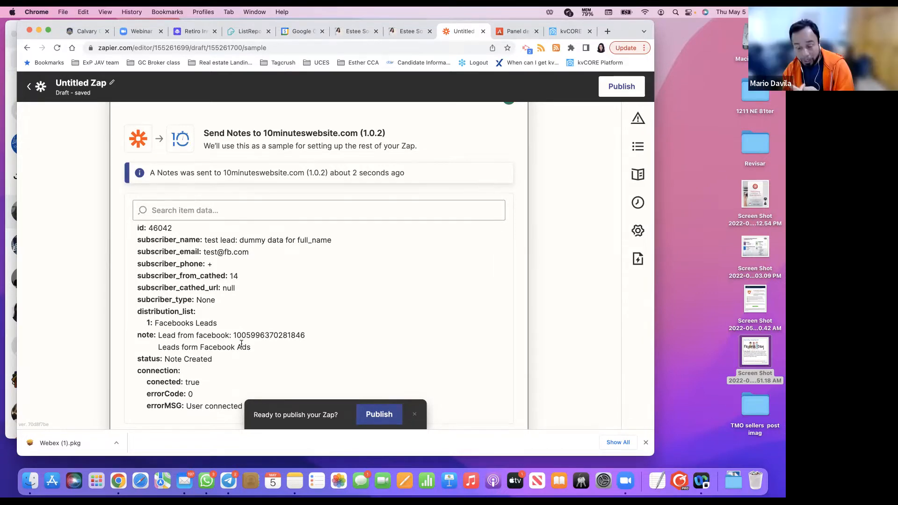
scroll(267, 301, up, 1)
scroll(266, 300, down, 1)
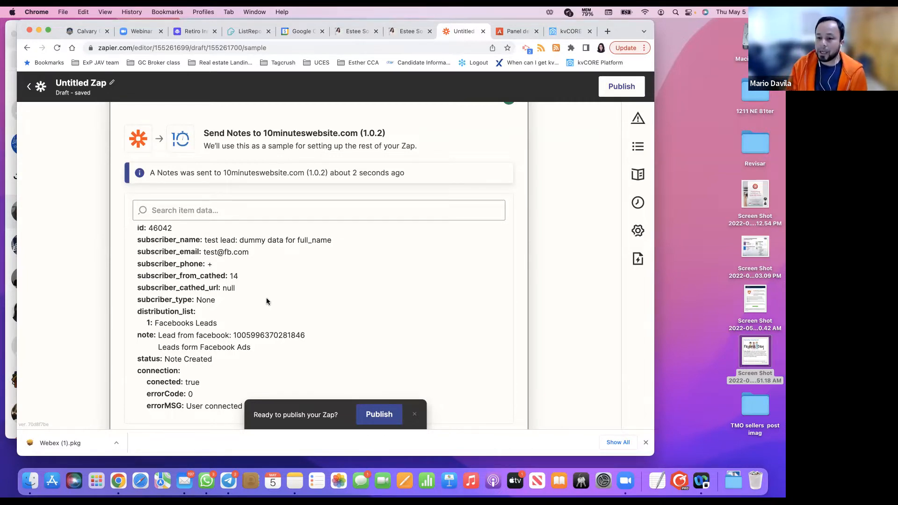
scroll(383, 322, down, 3)
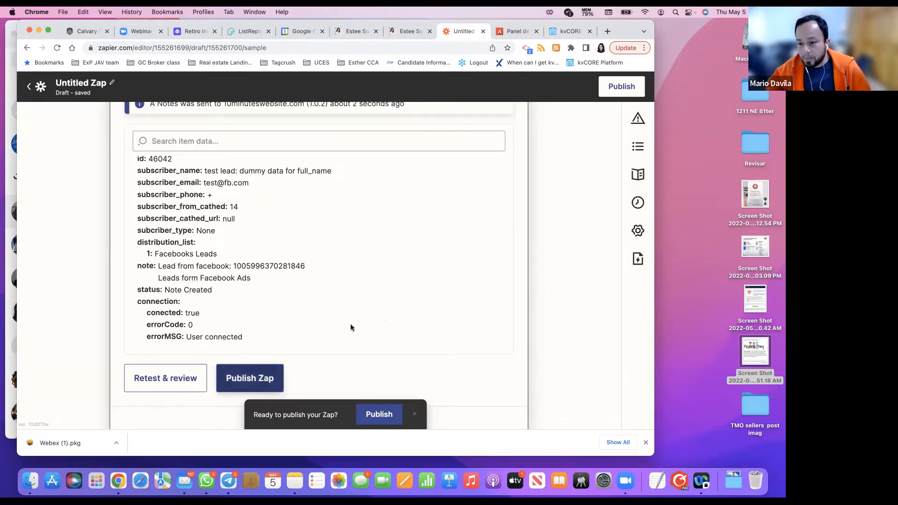
scroll(350, 325, down, 2)
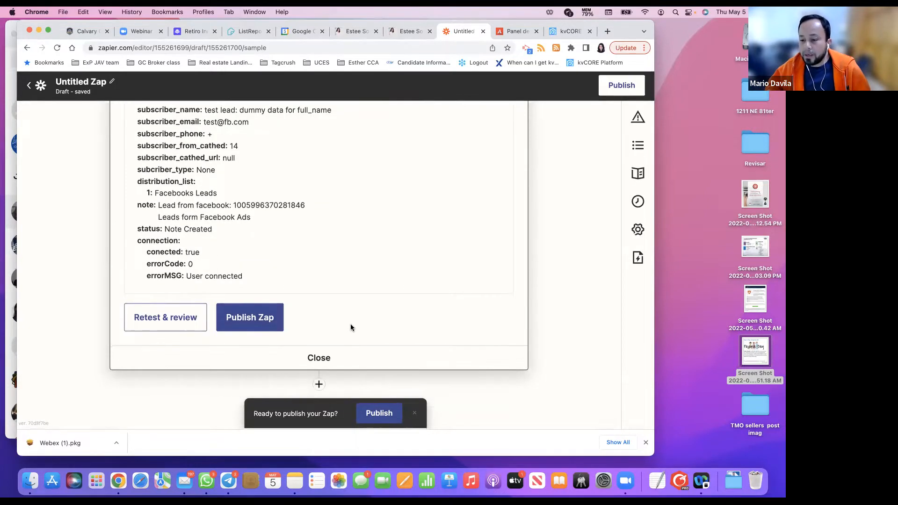
Add step 3 using the kvCORE app with the Create Contact (Post) event.
click(319, 386)
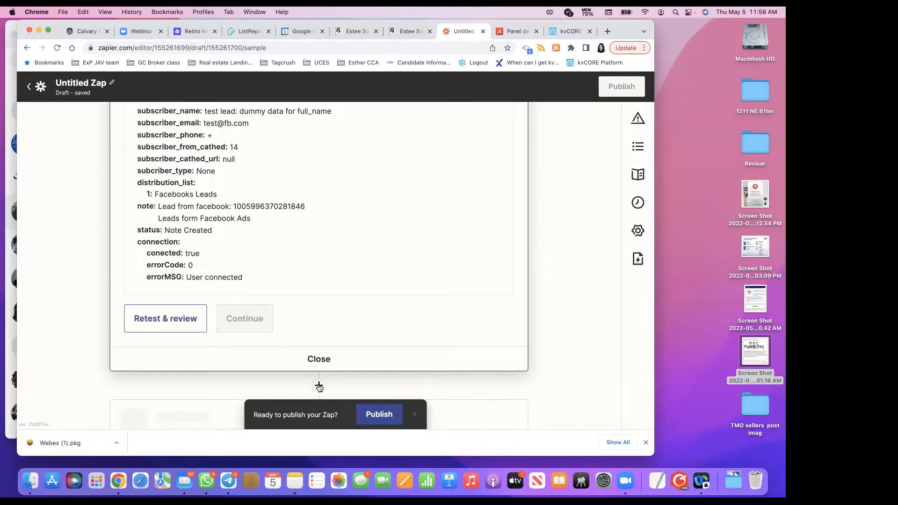
click(324, 346)
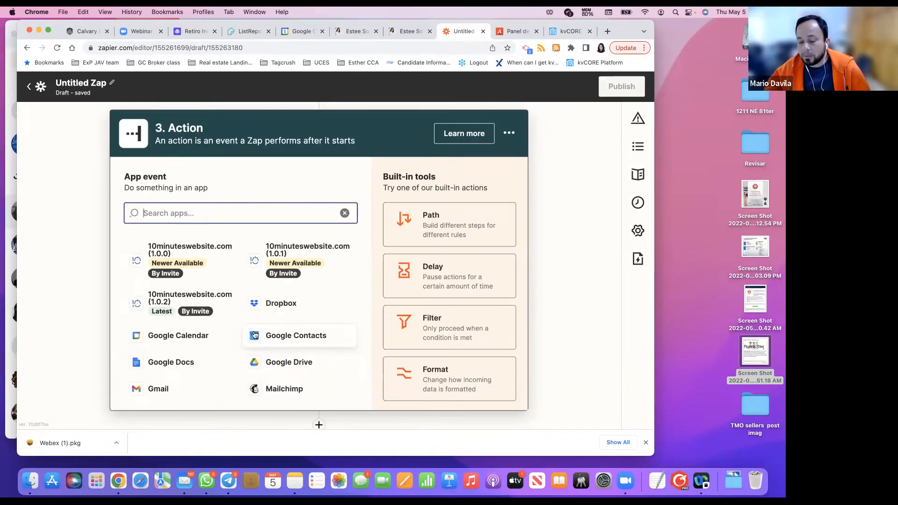
scroll(254, 335, down, 1)
scroll(246, 281, up, 1)
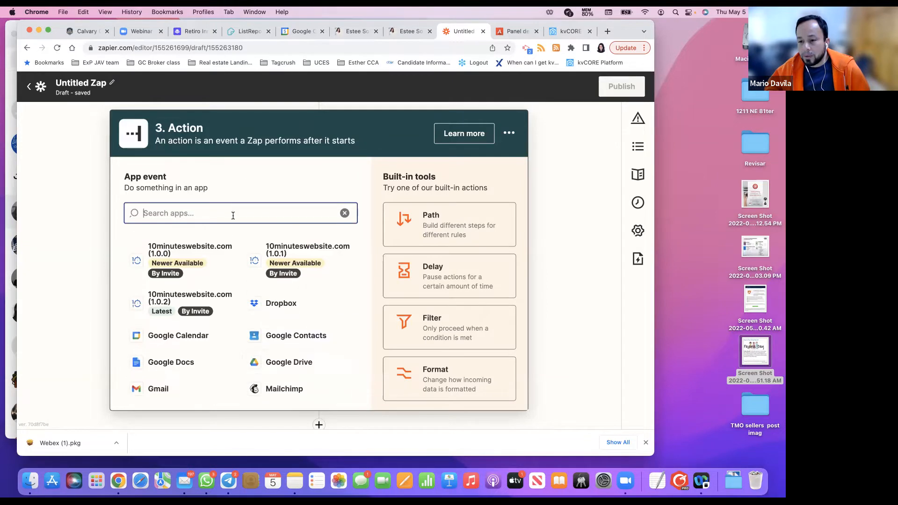
text(kv)
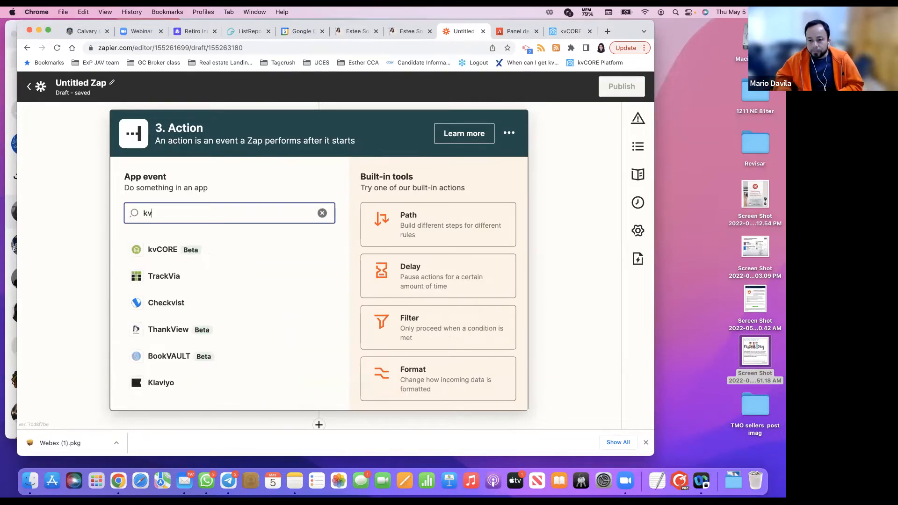
click(165, 249)
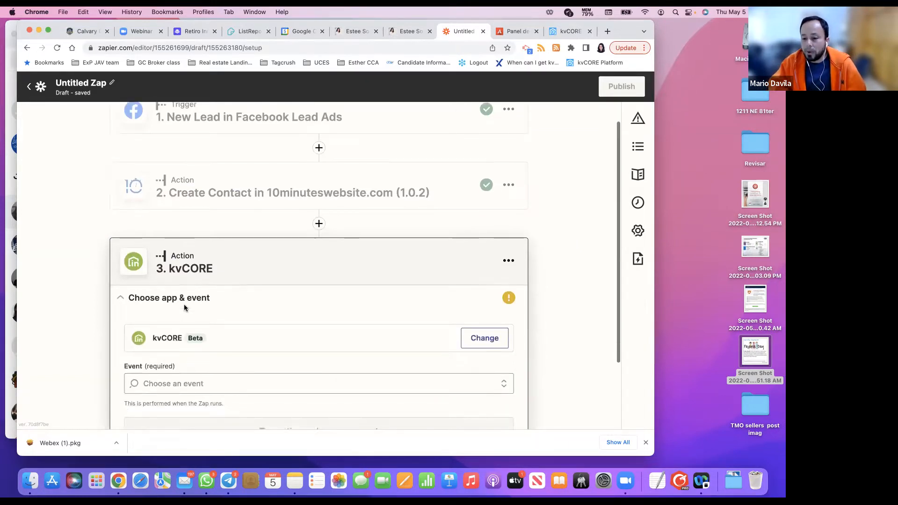
click(186, 292)
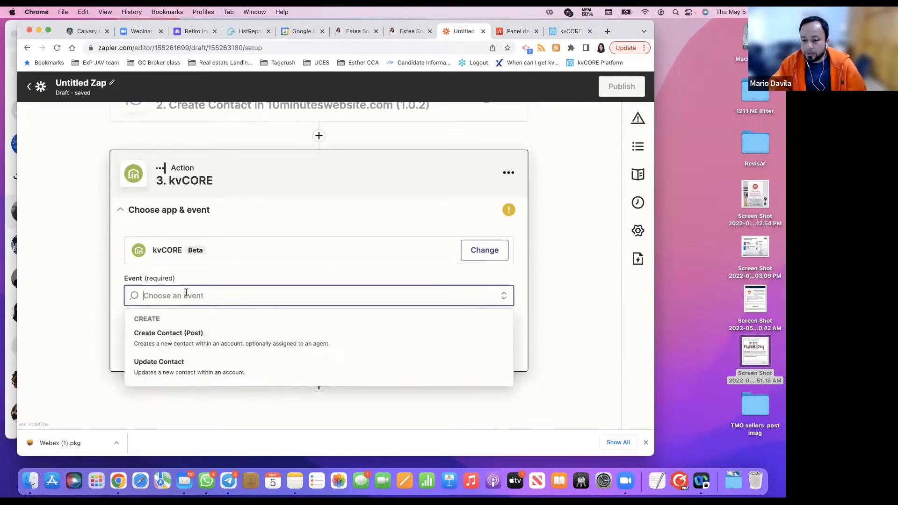
click(175, 346)
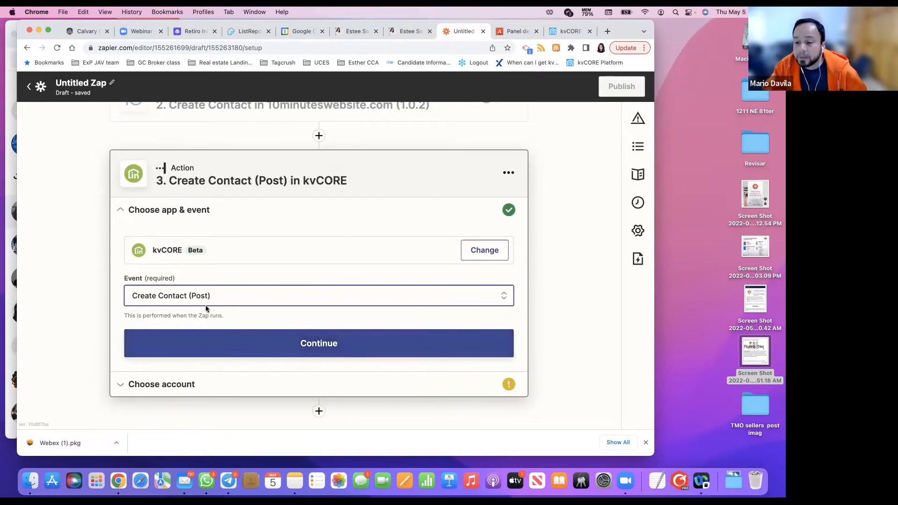
Connect the existing kvCORE account to the step.
click(209, 337)
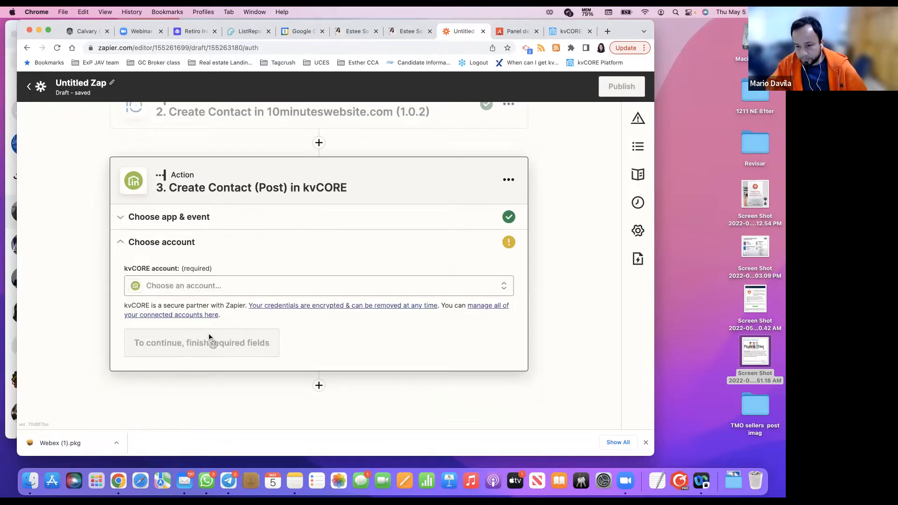
click(199, 291)
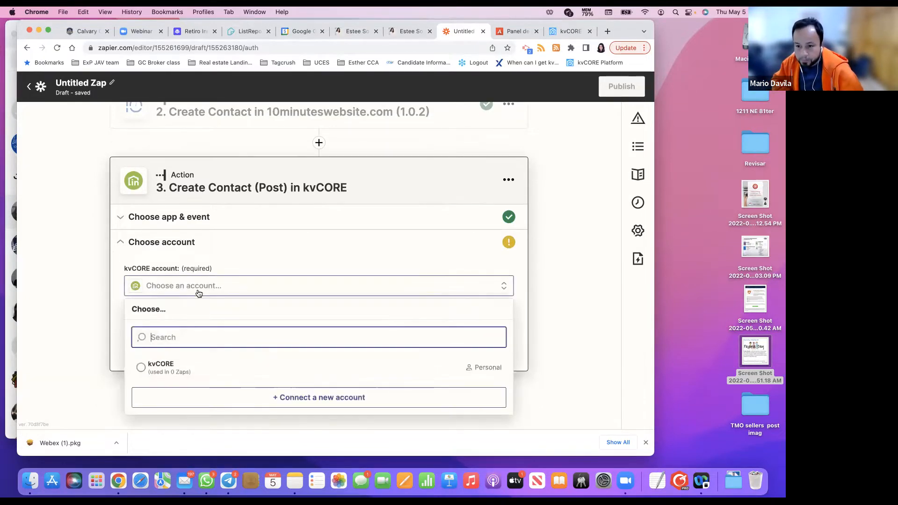
click(169, 368)
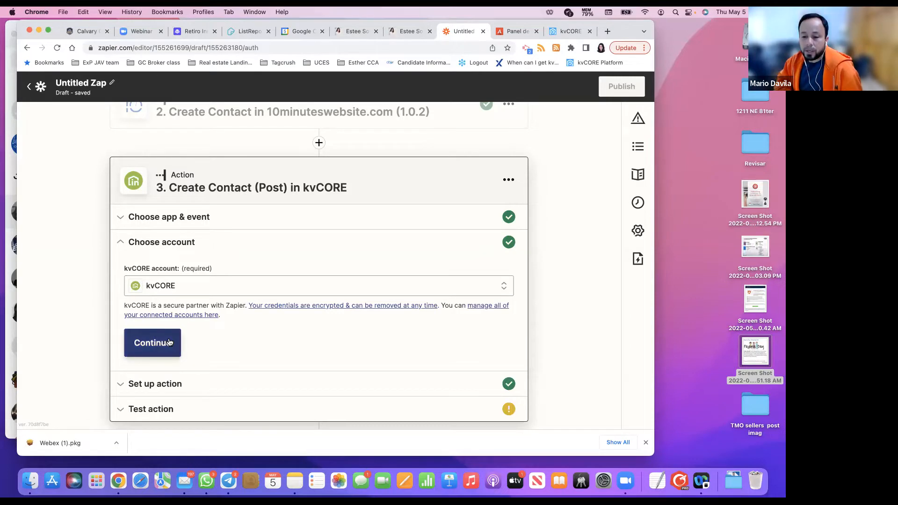
click(169, 343)
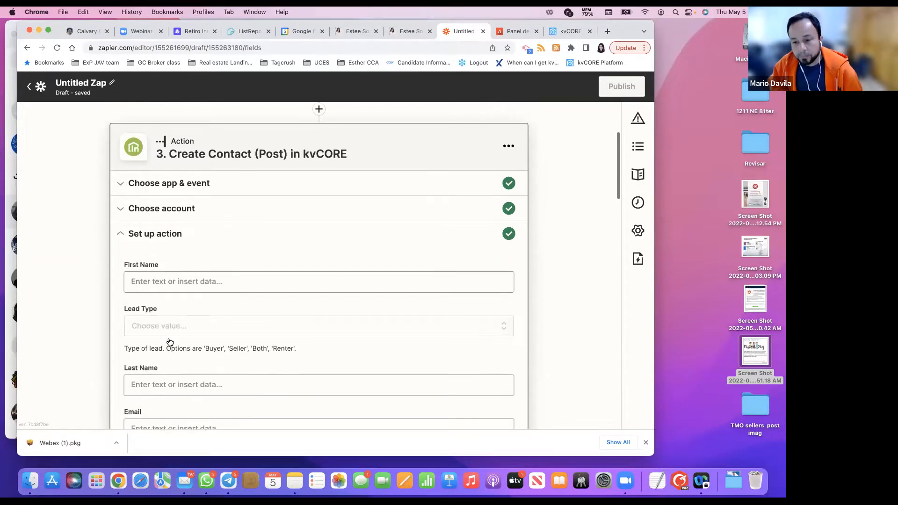
Map the Facebook lead's Full name into the kvCORE First Name field.
click(156, 250)
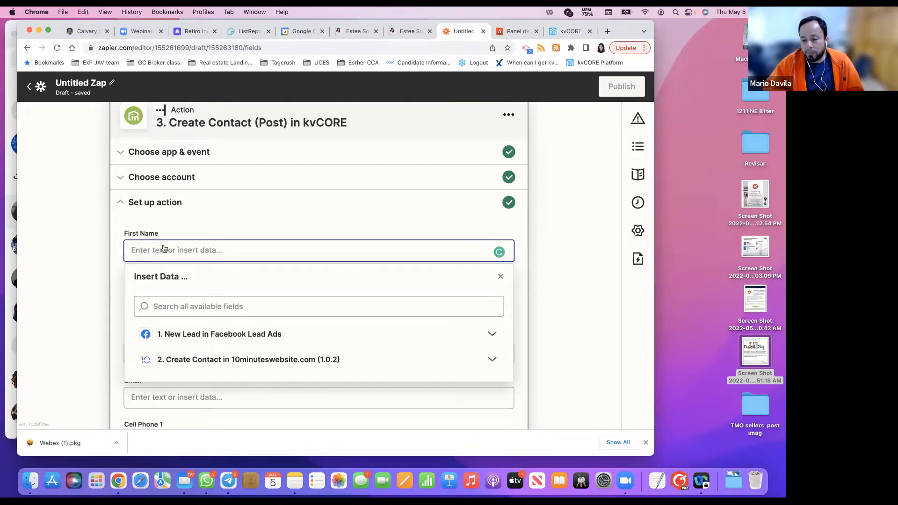
click(189, 227)
click(173, 247)
click(173, 248)
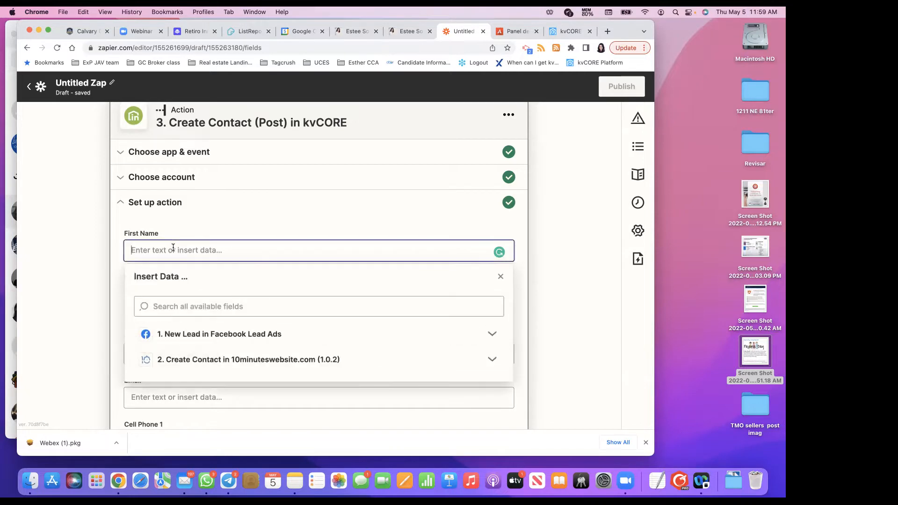
click(187, 341)
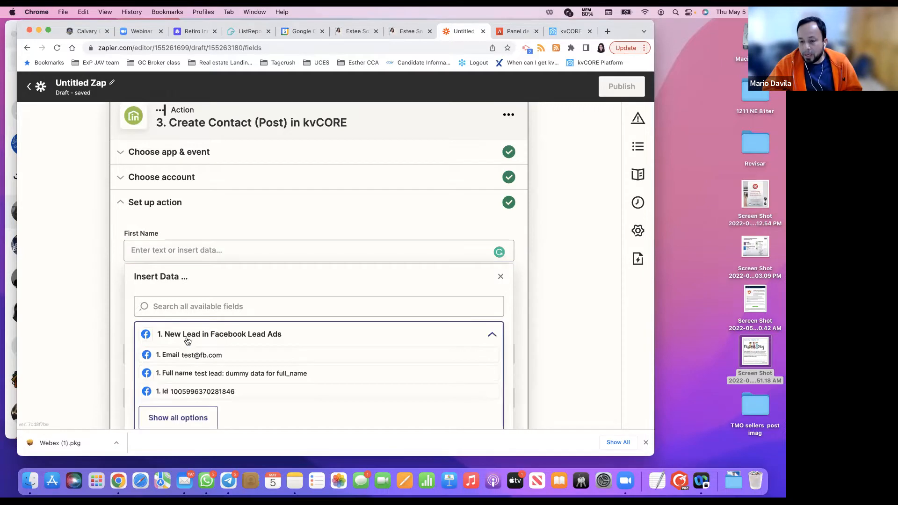
click(183, 373)
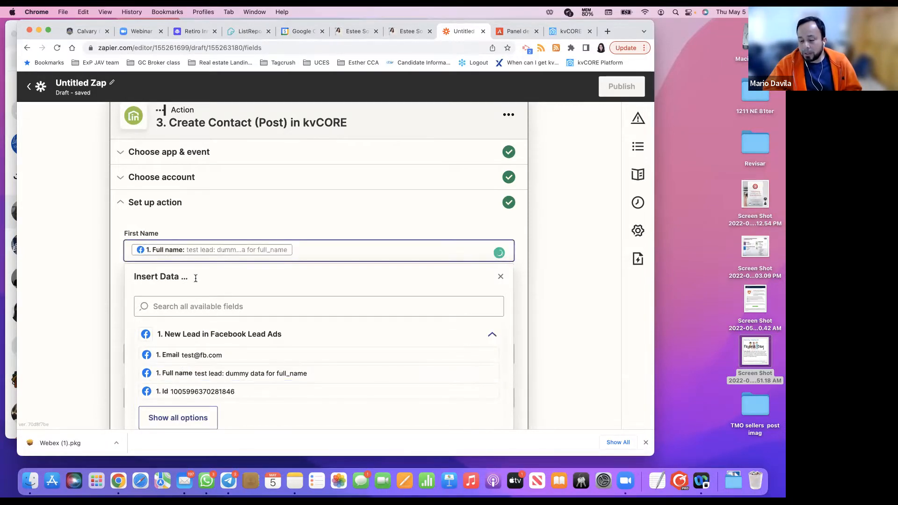
click(501, 277)
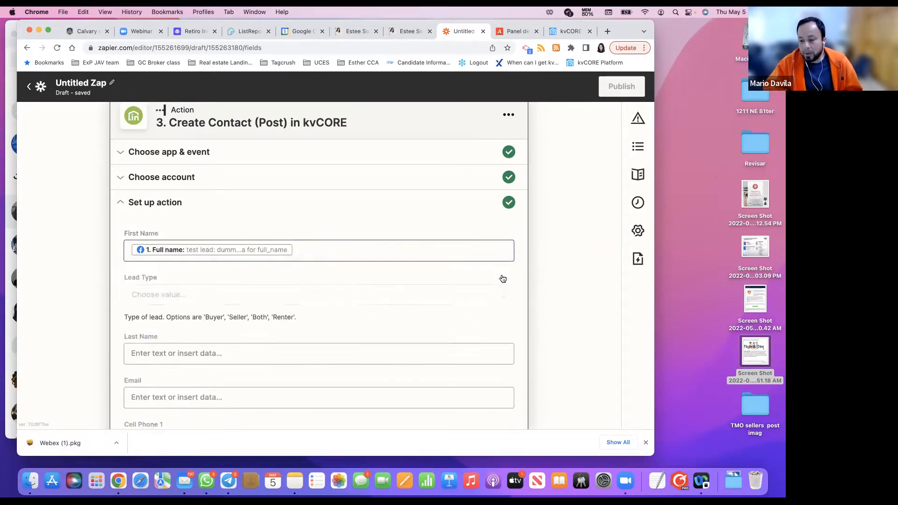
Set the Lead Type to Buyer, leaving the second lead type value unset.
click(264, 293)
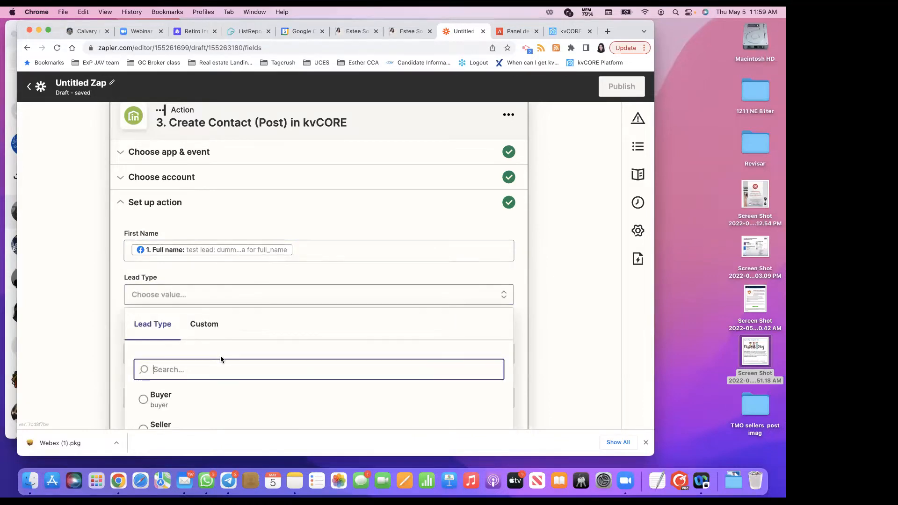
scroll(220, 356, down, 2)
scroll(220, 356, down, 1)
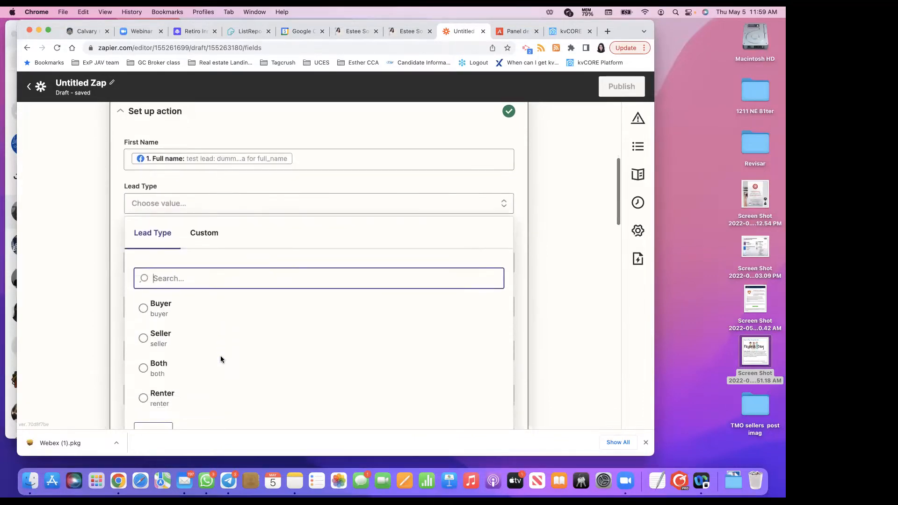
click(165, 368)
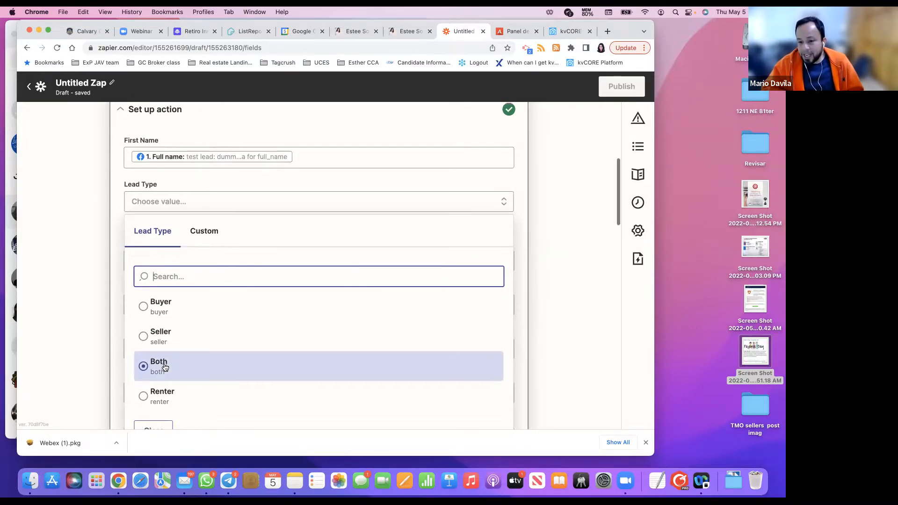
scroll(165, 367, down, 1)
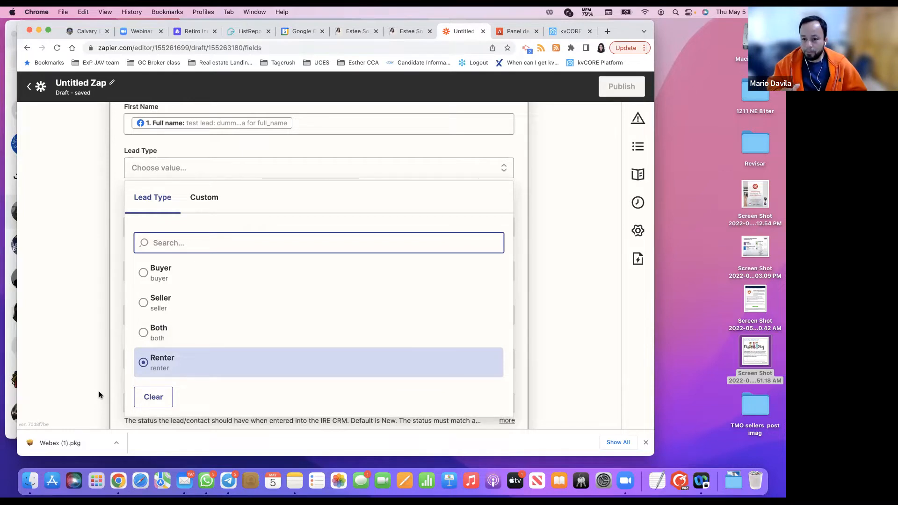
click(159, 276)
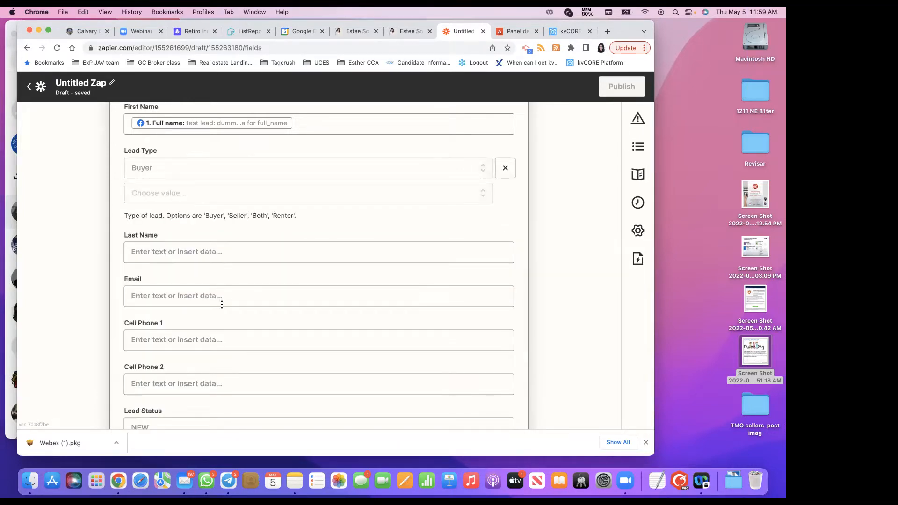
click(197, 247)
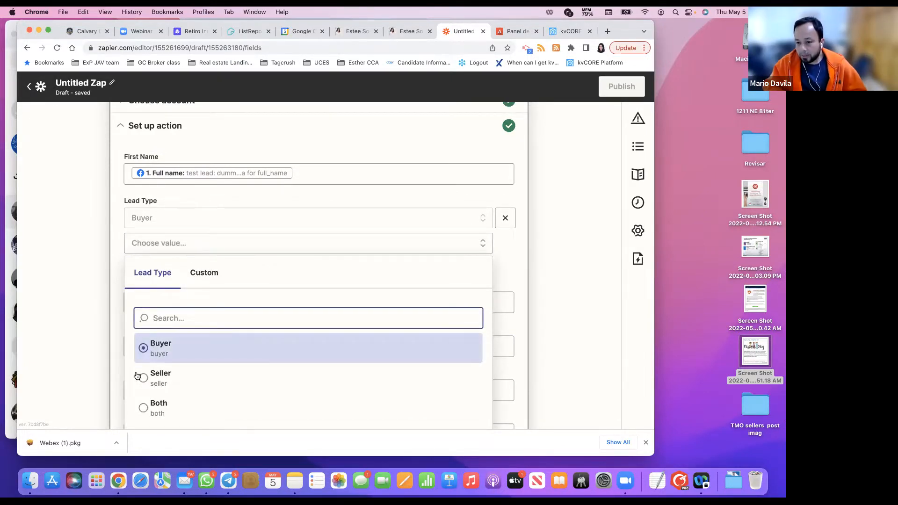
click(78, 346)
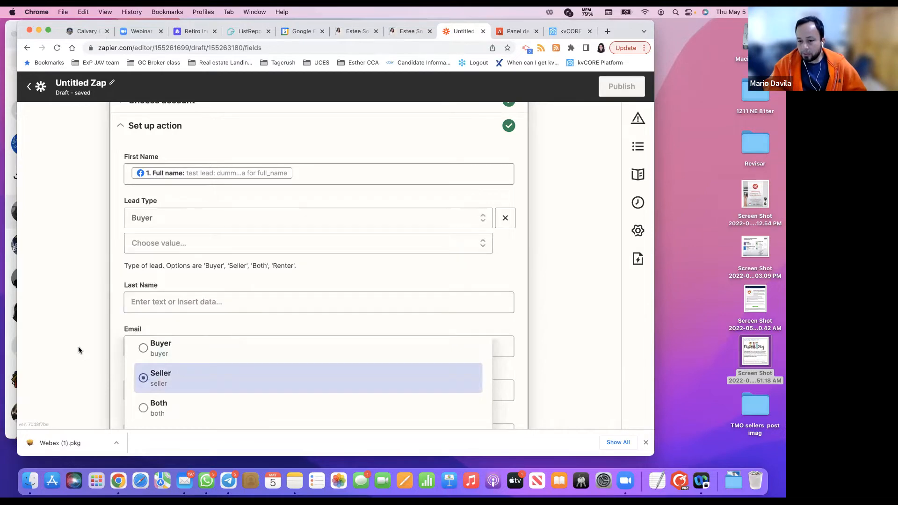
Leave Last Name unmapped and map the lead's Full name into Email.
click(150, 307)
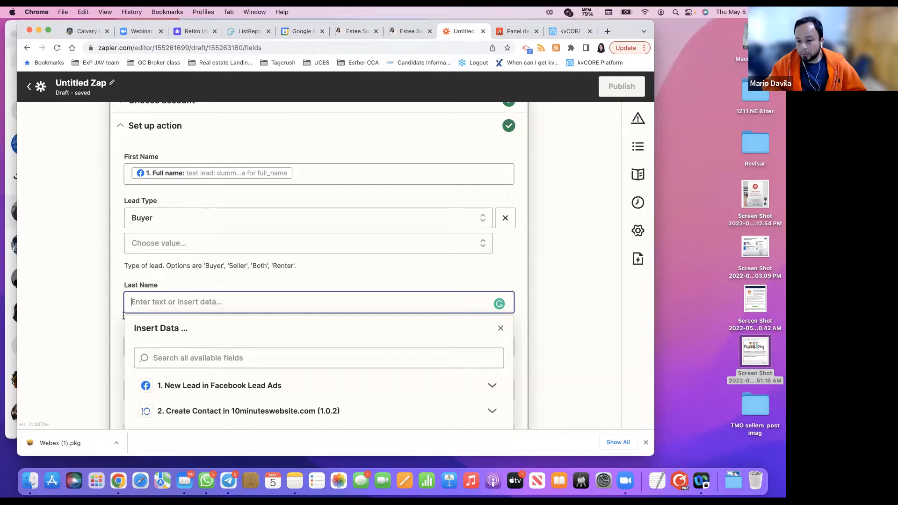
click(72, 324)
scroll(164, 356, down, 2)
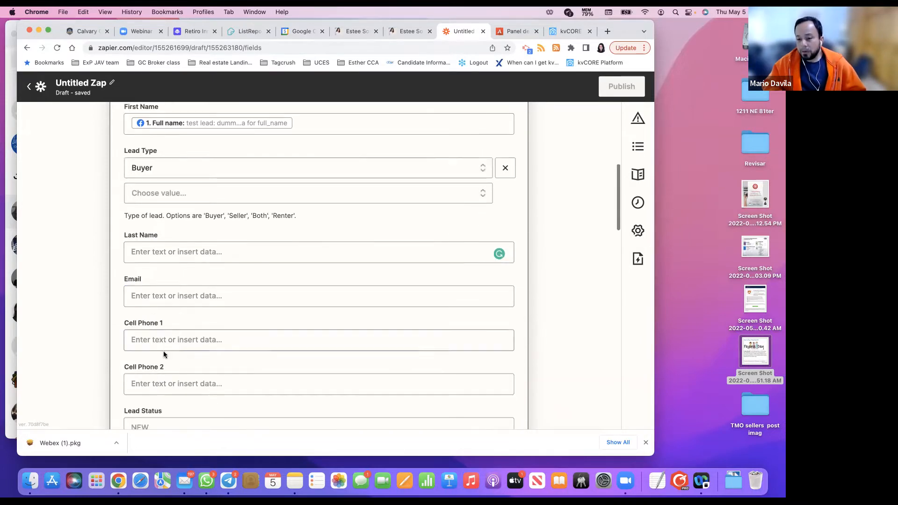
click(162, 295)
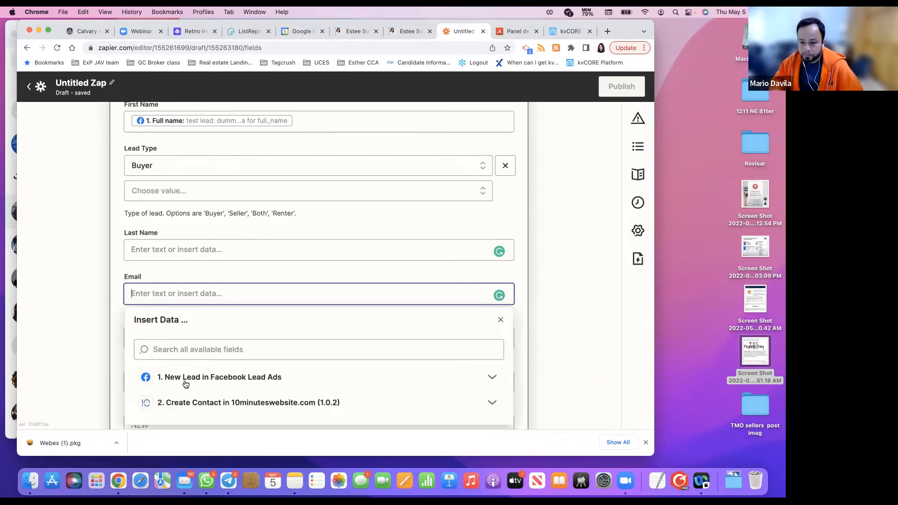
scroll(182, 385, down, 3)
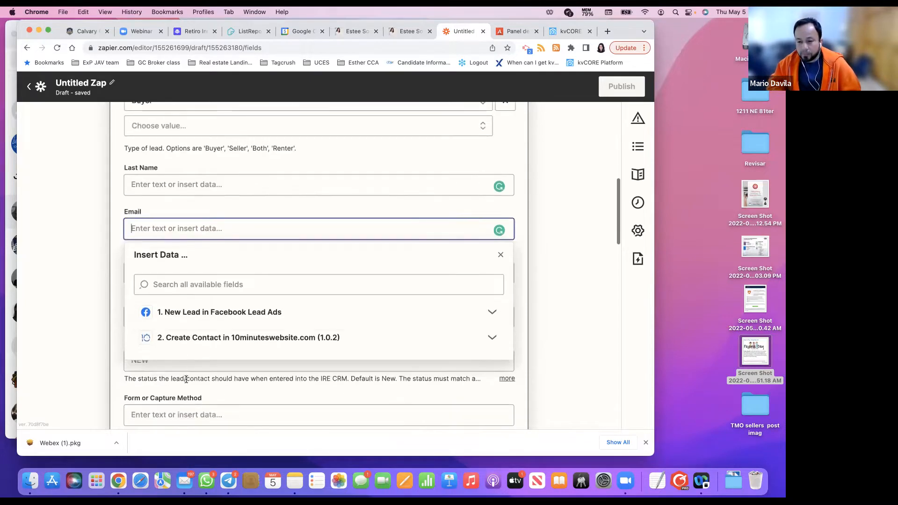
click(490, 313)
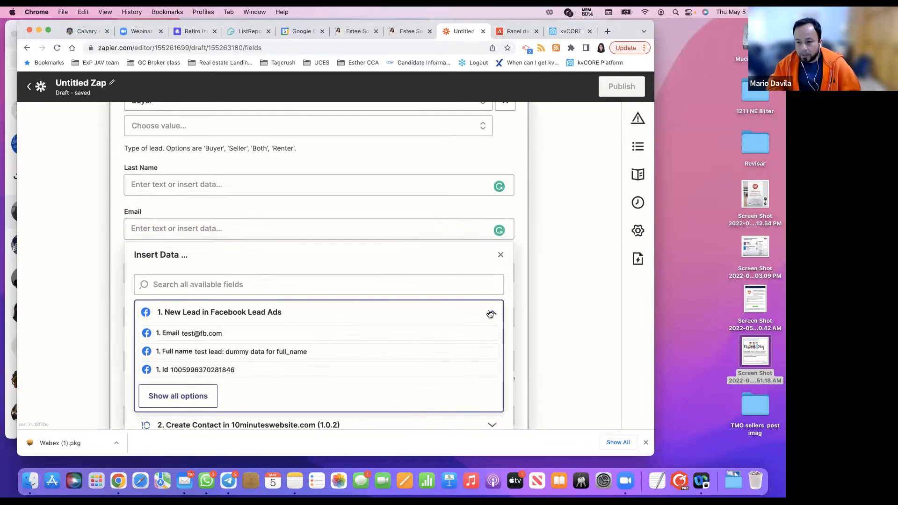
click(265, 351)
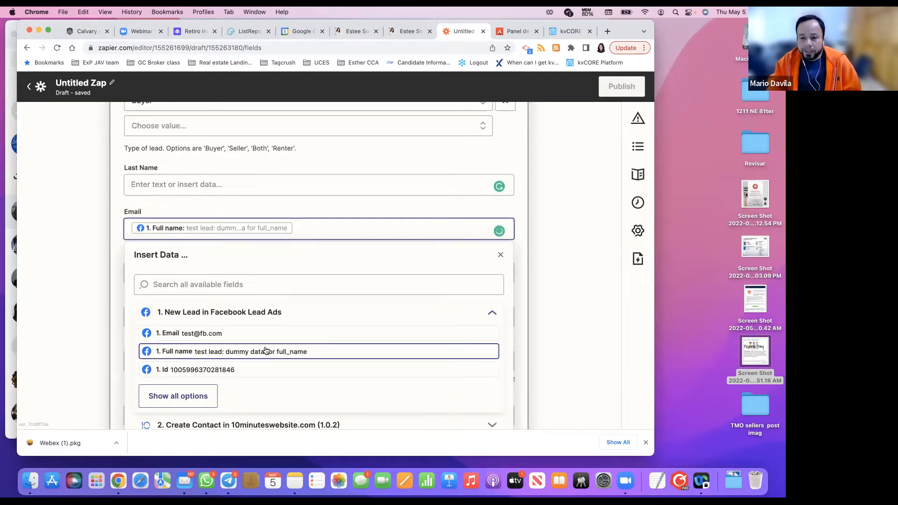
click(100, 322)
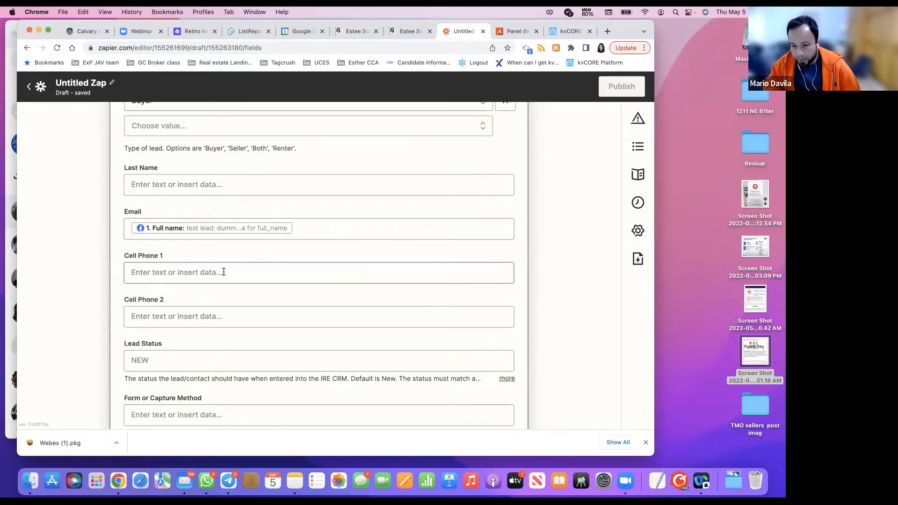
Show all the Facebook Lead Ads fields available for Lead Status and scroll through them.
click(198, 357)
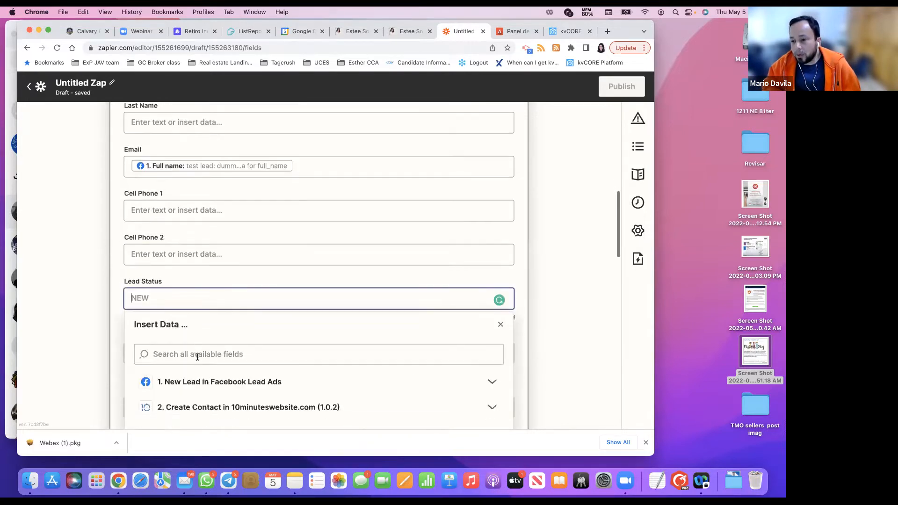
click(496, 369)
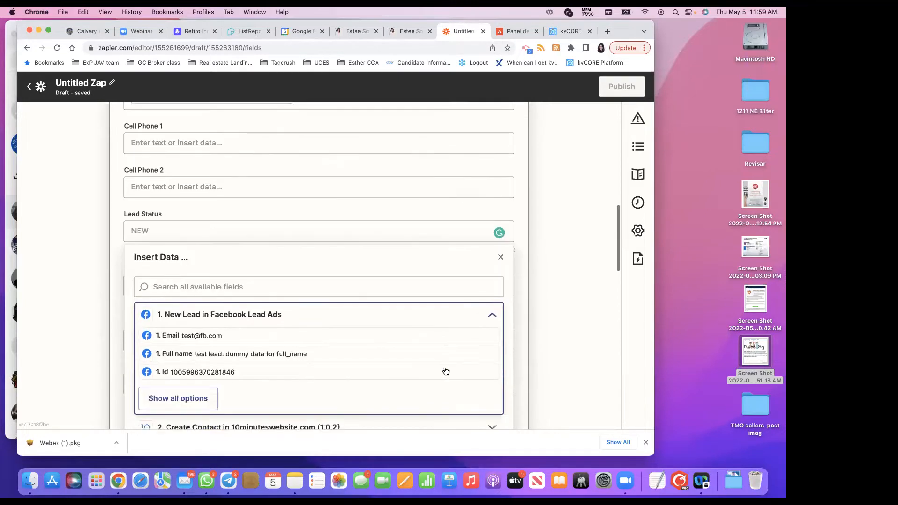
click(494, 335)
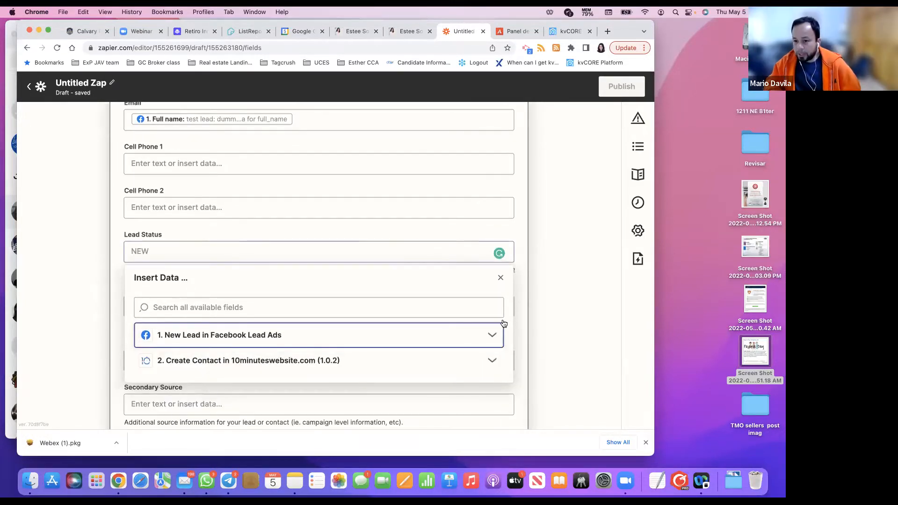
click(493, 335)
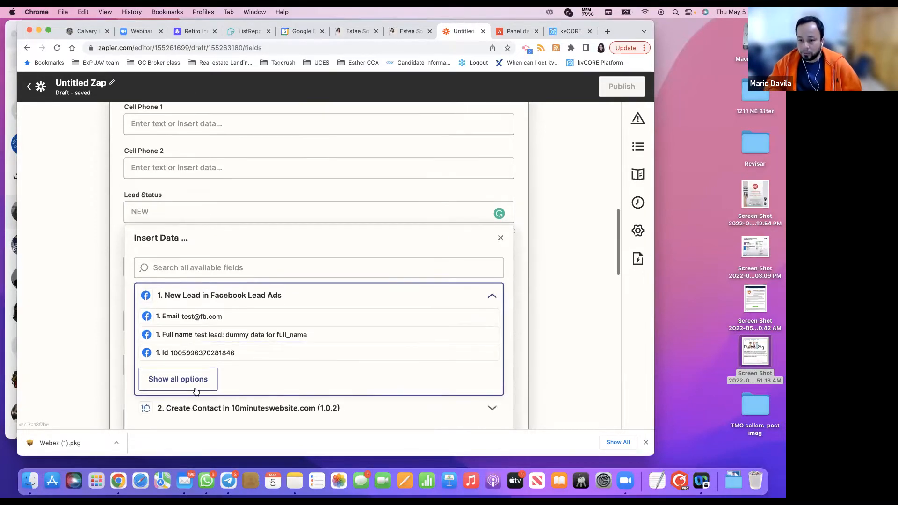
click(204, 380)
scroll(203, 380, down, 4)
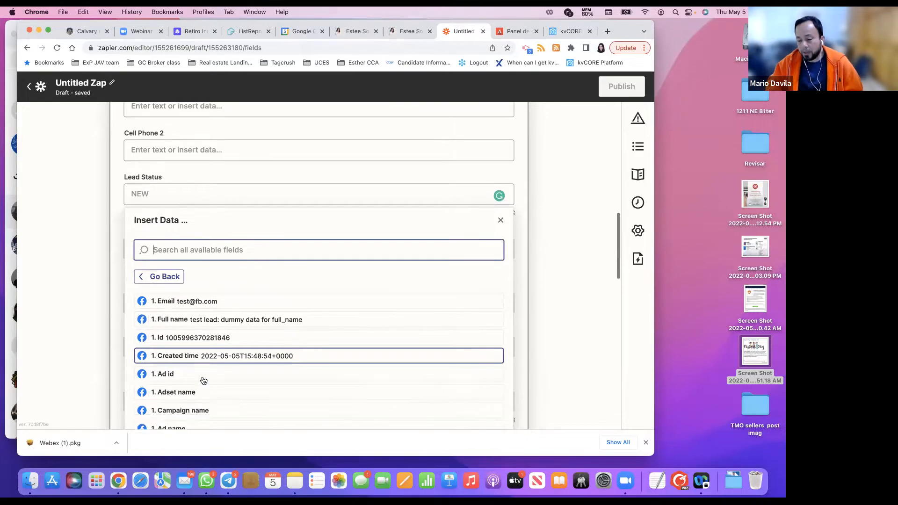
scroll(203, 381, down, 10)
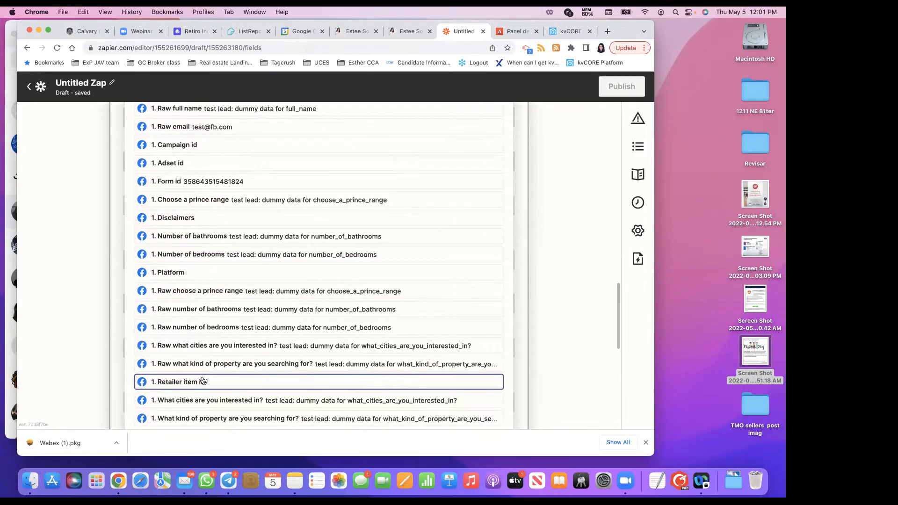
scroll(203, 380, down, 5)
scroll(202, 380, up, 20)
scroll(203, 380, down, 3)
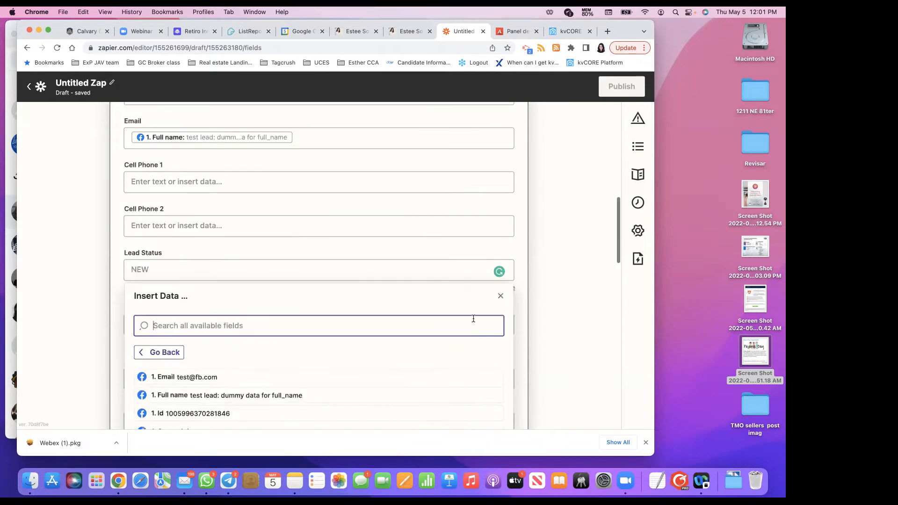
Leave Source unmapped and move down to Date Registered, City, Price, MLS# and Primary Address.
click(500, 299)
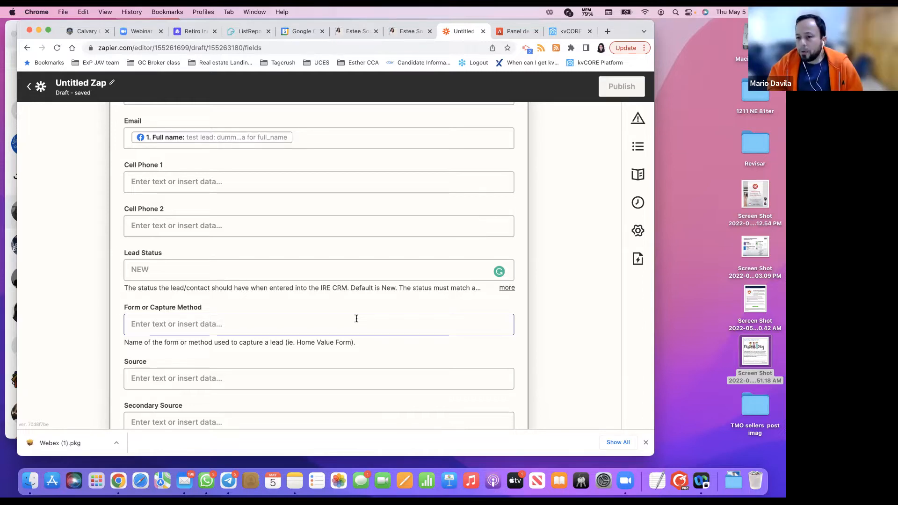
click(256, 373)
scroll(257, 373, up, 1)
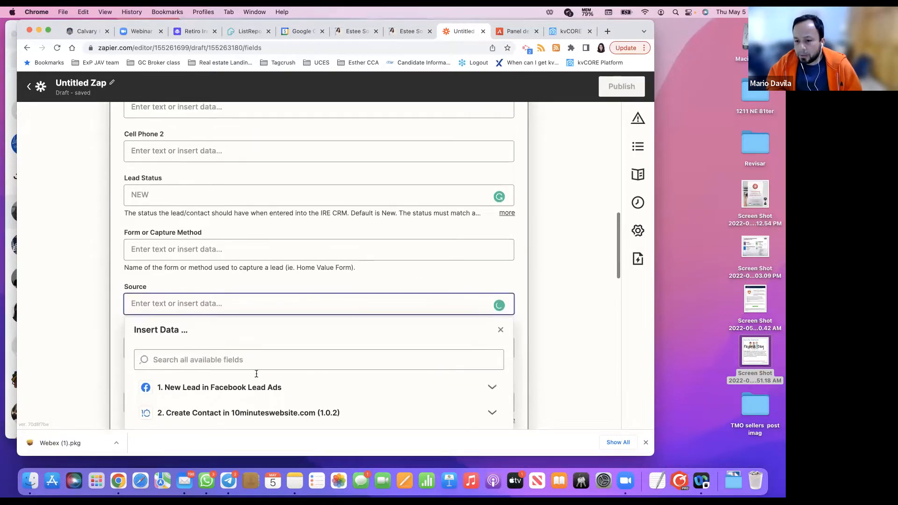
click(320, 280)
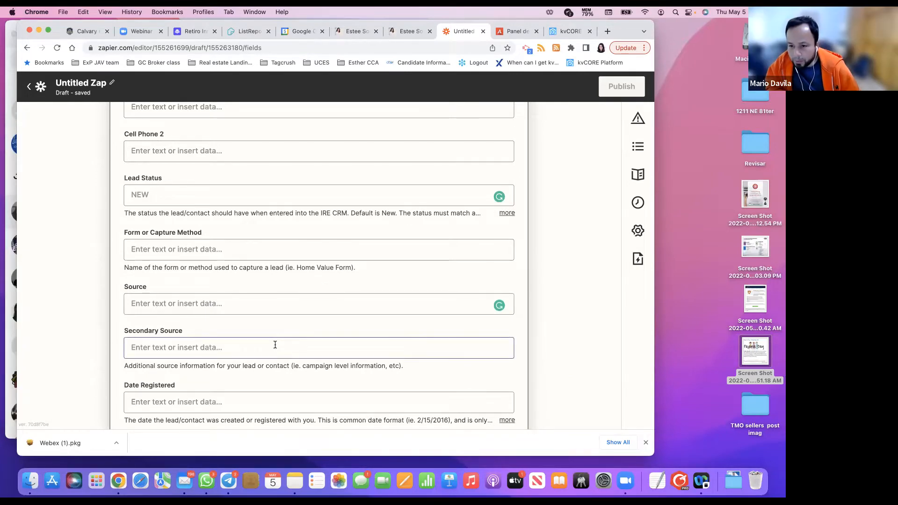
scroll(275, 345, down, 3)
scroll(274, 345, down, 3)
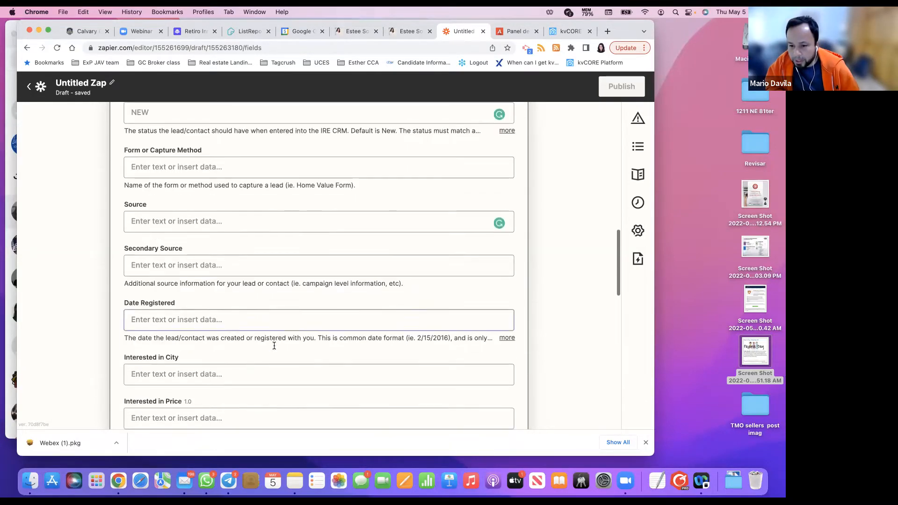
scroll(274, 345, down, 4)
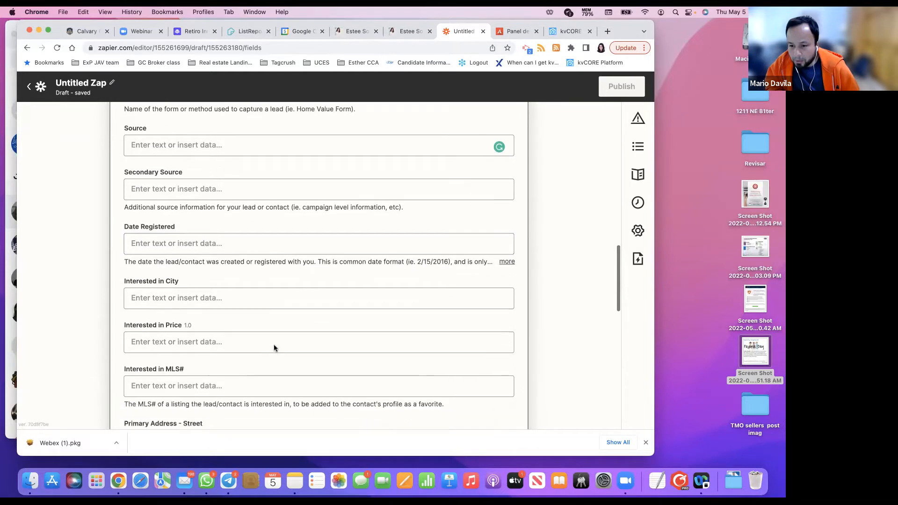
scroll(274, 345, down, 2)
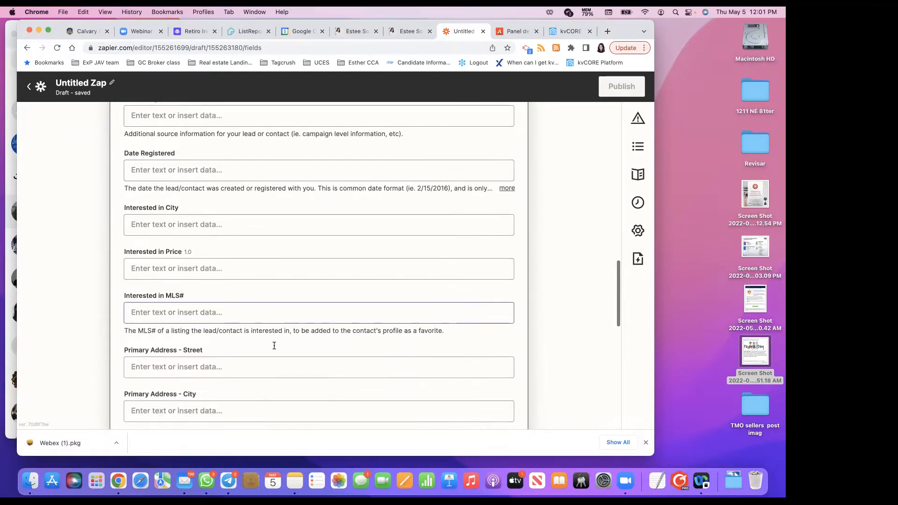
scroll(274, 345, down, 1)
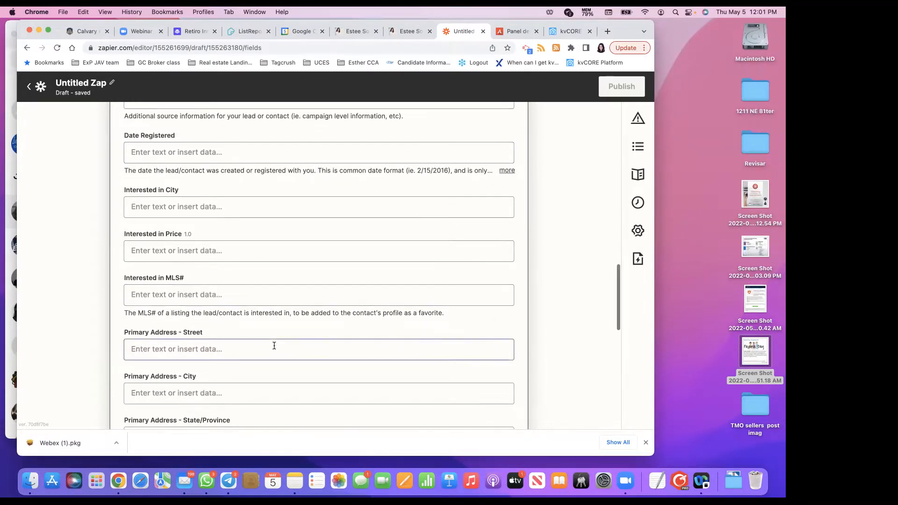
scroll(274, 345, up, 1)
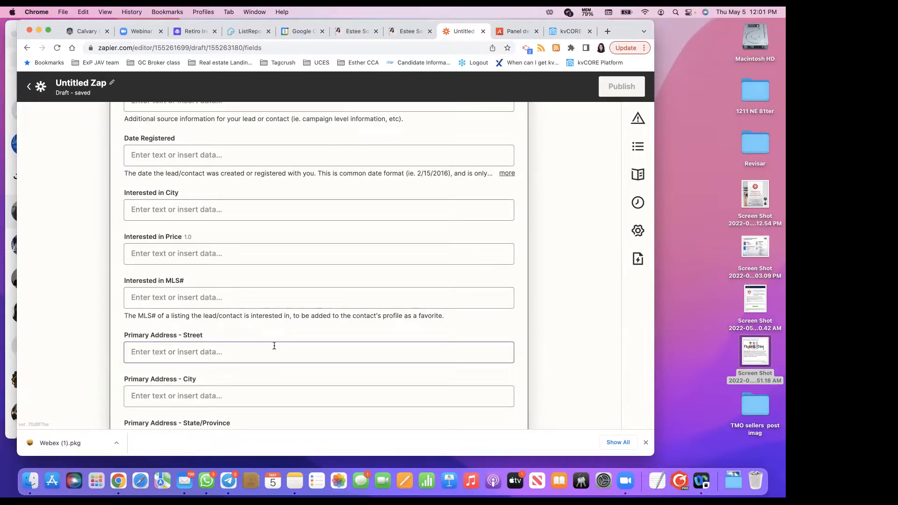
scroll(274, 345, up, 1)
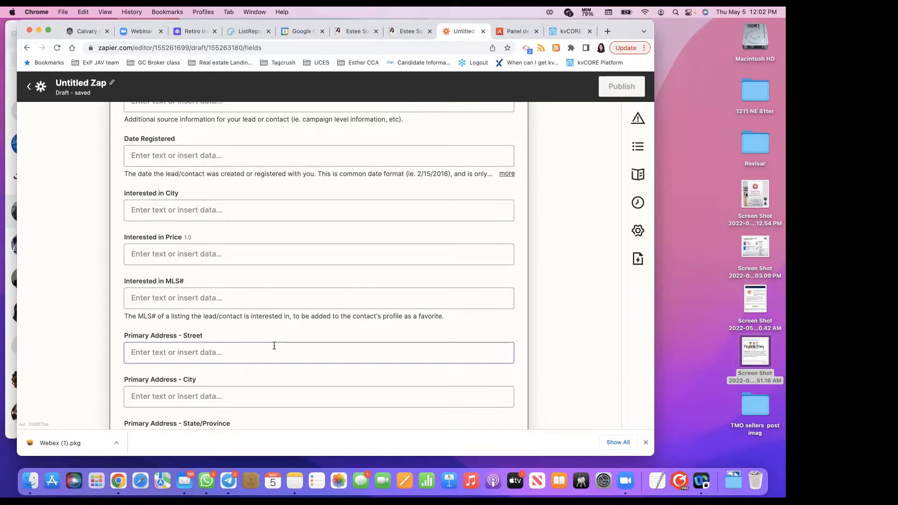
Leave the Interested in Price and Note fields empty.
click(296, 252)
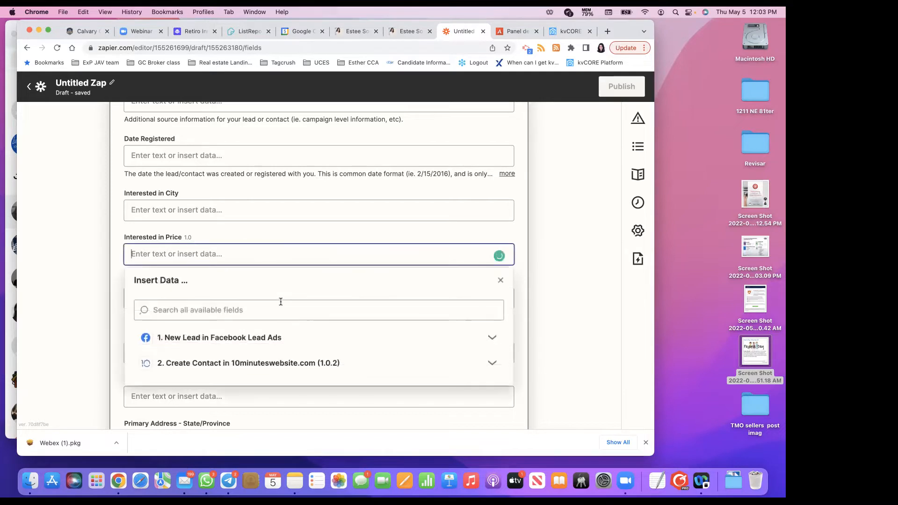
click(533, 251)
scroll(377, 291, down, 1)
scroll(377, 291, down, 2)
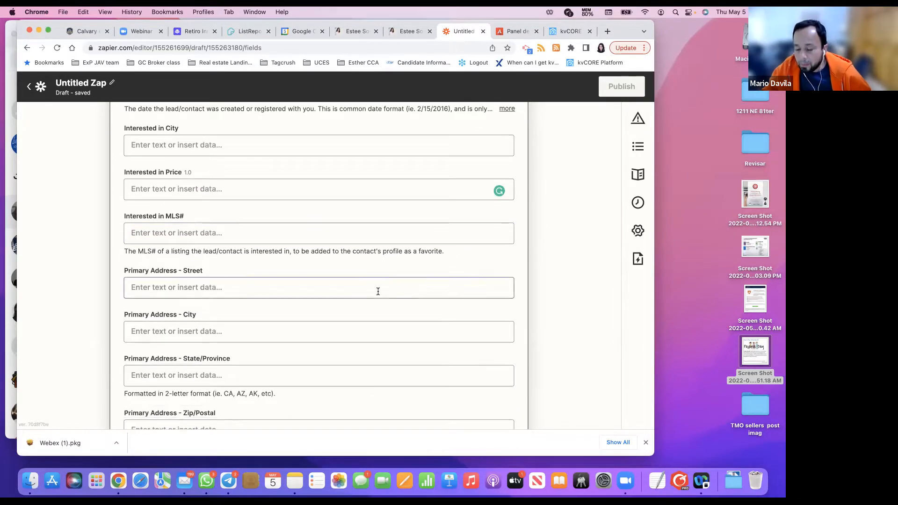
scroll(378, 291, down, 7)
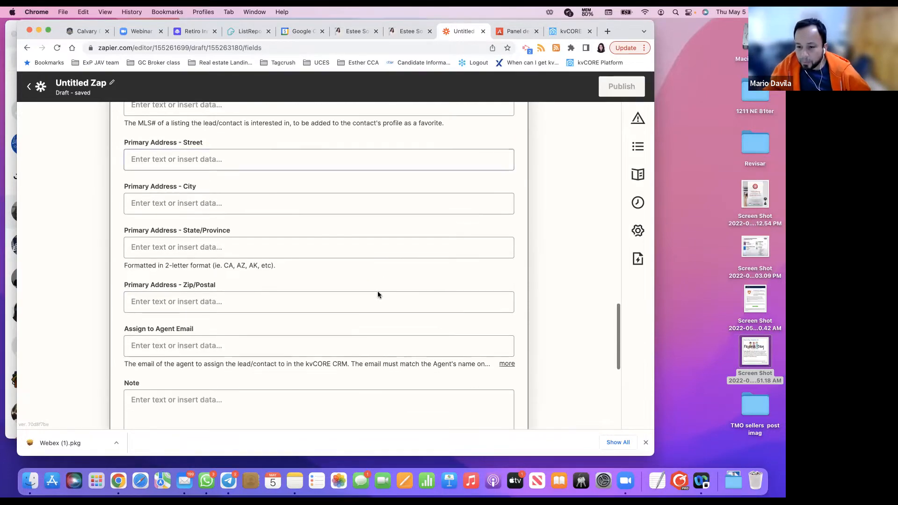
scroll(378, 290, down, 3)
click(370, 278)
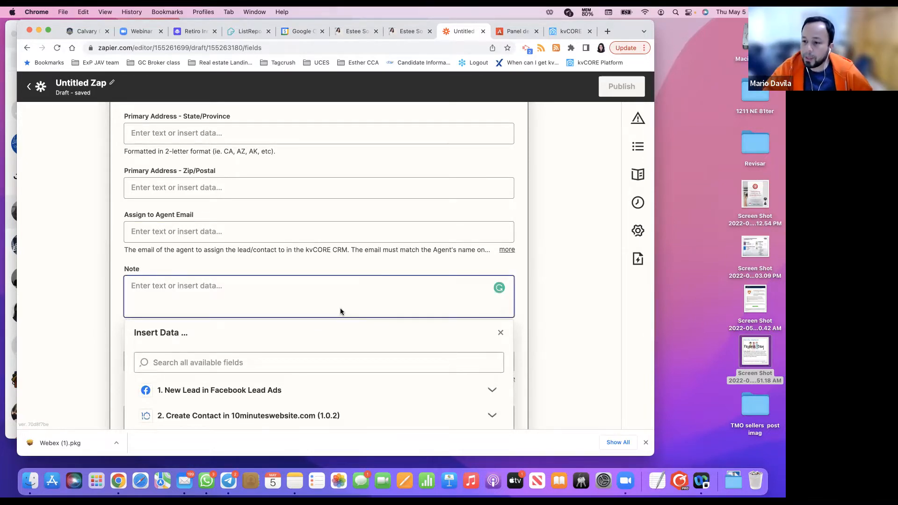
text(#)
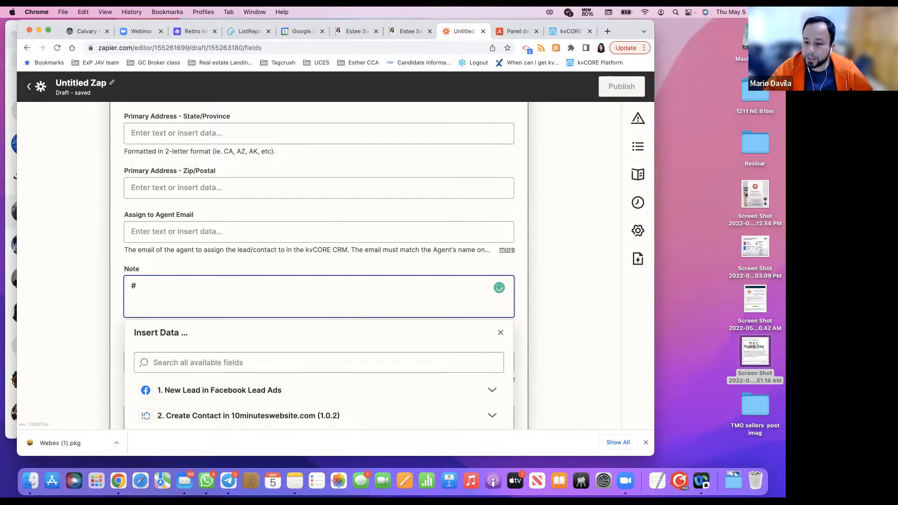
key(BackSpace)
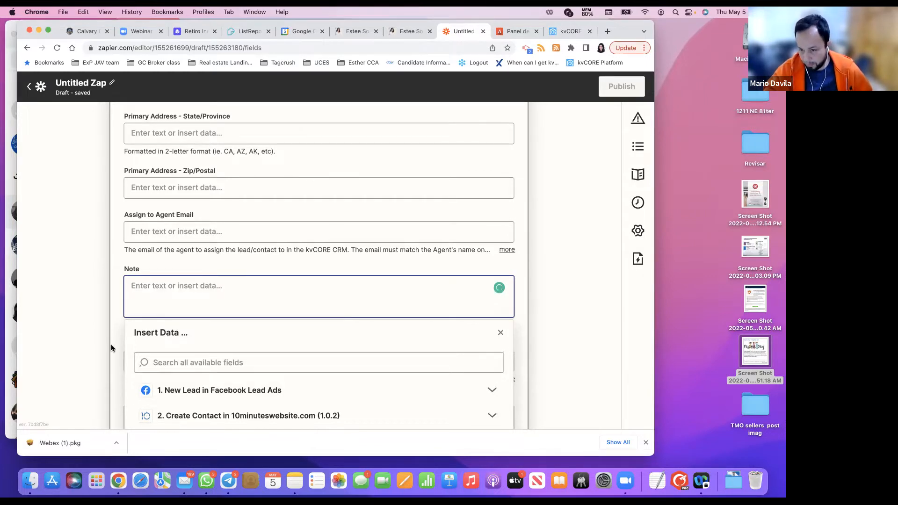
click(500, 332)
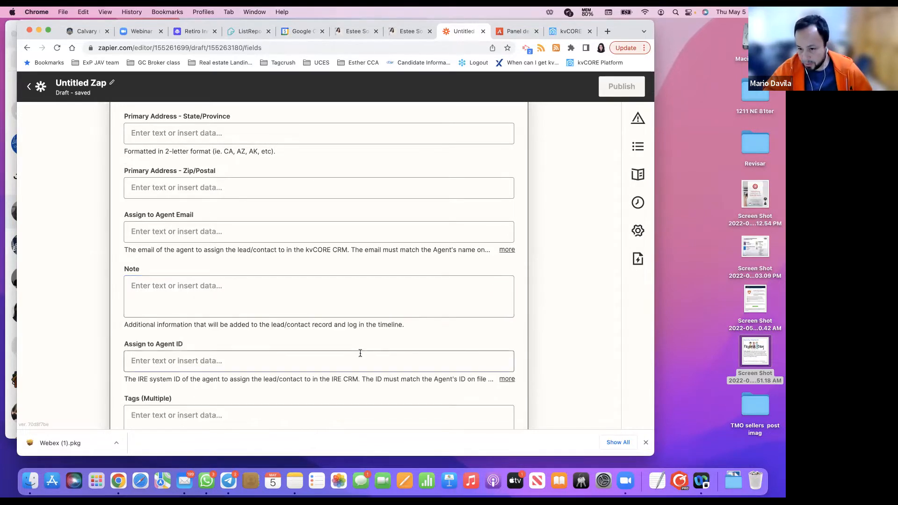
scroll(360, 353, down, 3)
scroll(360, 353, down, 1)
Begin entering the hashtag tag '#new' in Tags (Multiple).
click(345, 329)
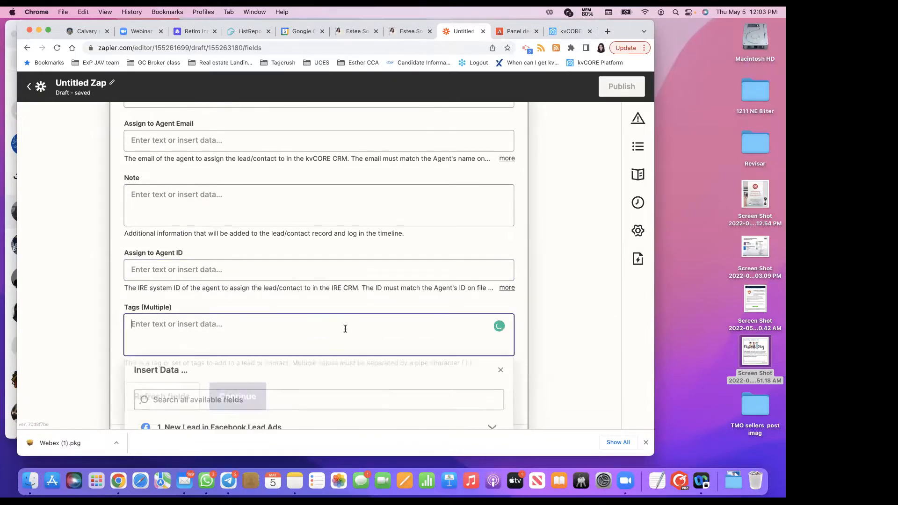
scroll(344, 327, down, 3)
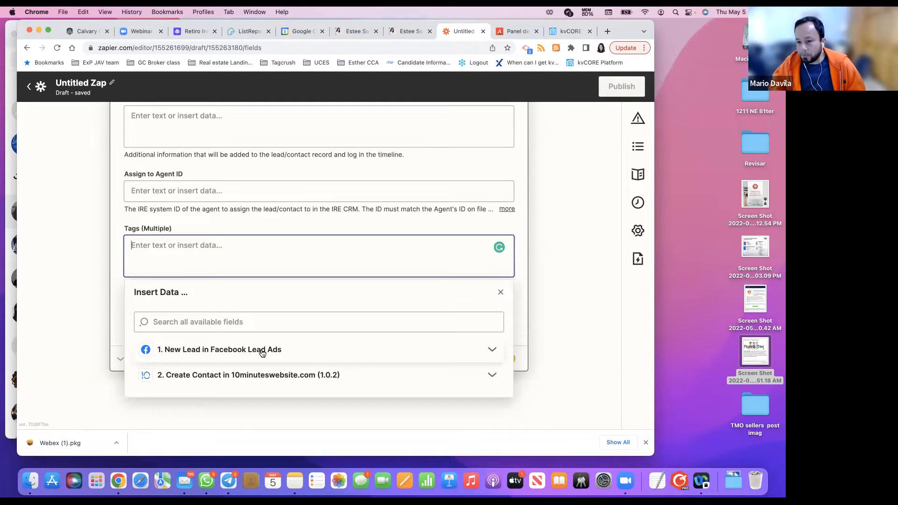
click(109, 303)
click(200, 243)
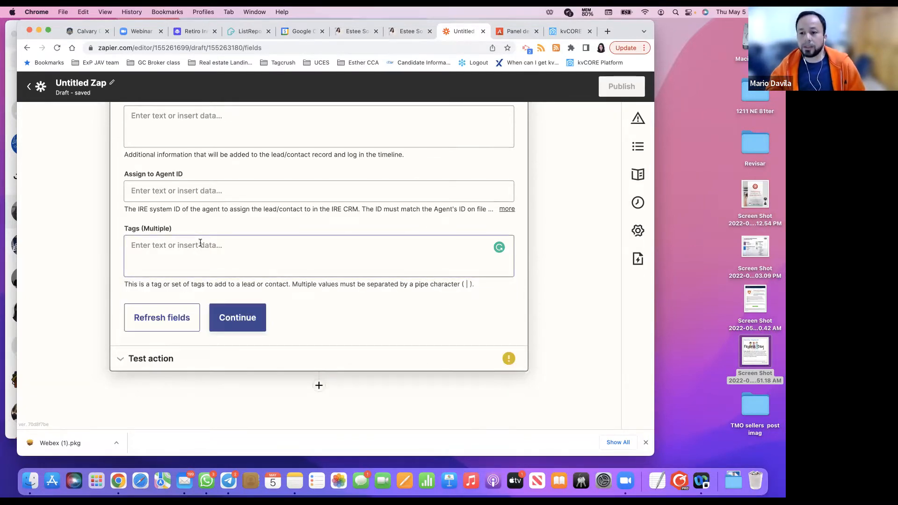
text(#new)
key(BackSpace)
key(BackSpace)
key(BackSpace)
key(BackSpace)
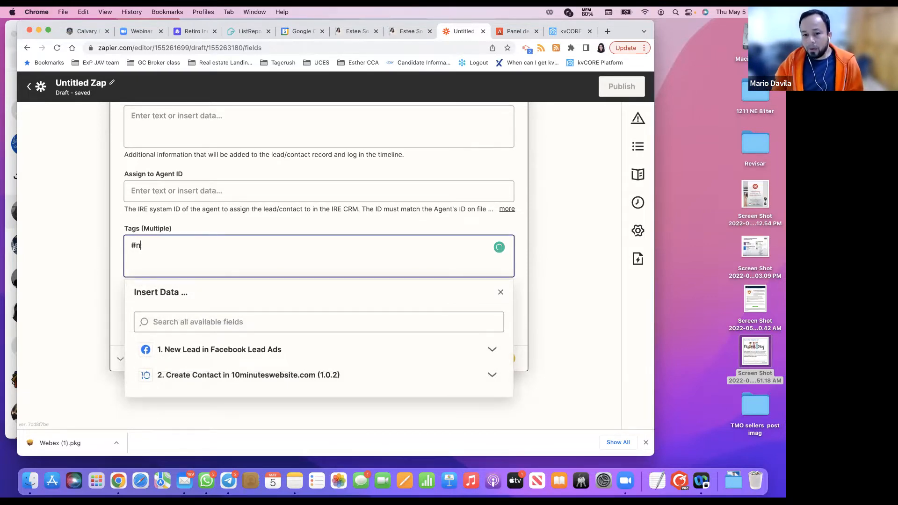
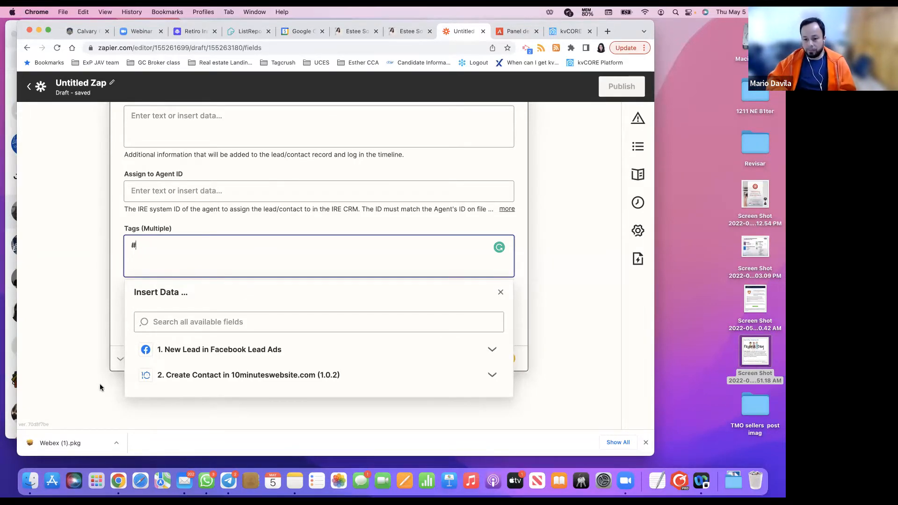
Finish the Tags value as '#facebooklead' by joining the two words.
text(facebook lead)
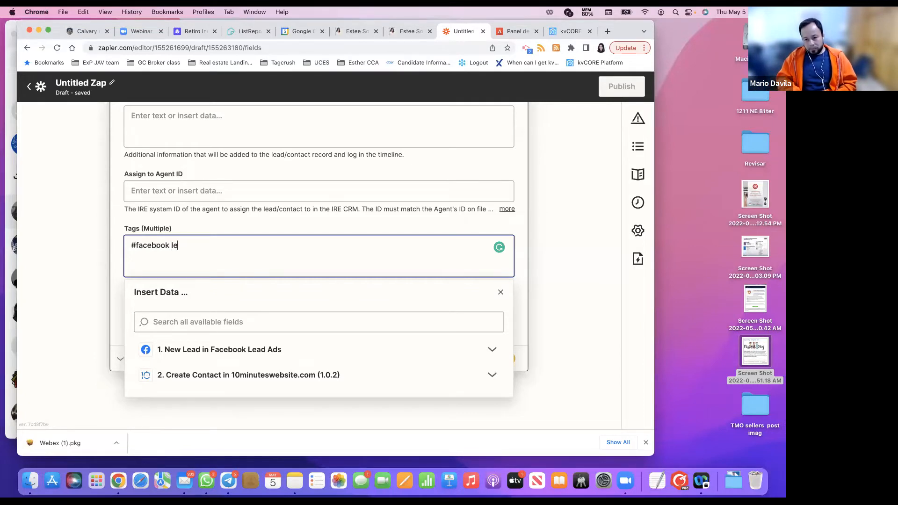
click(171, 248)
key(BackSpace)
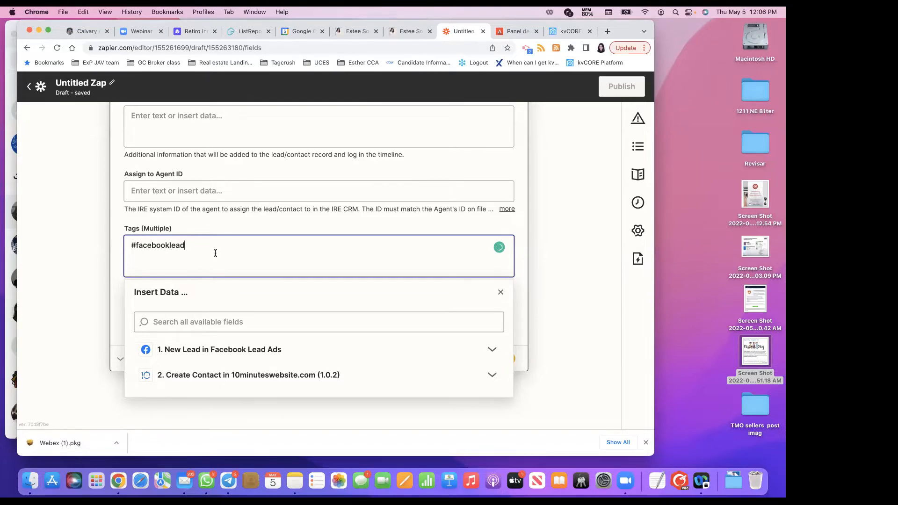
click(501, 291)
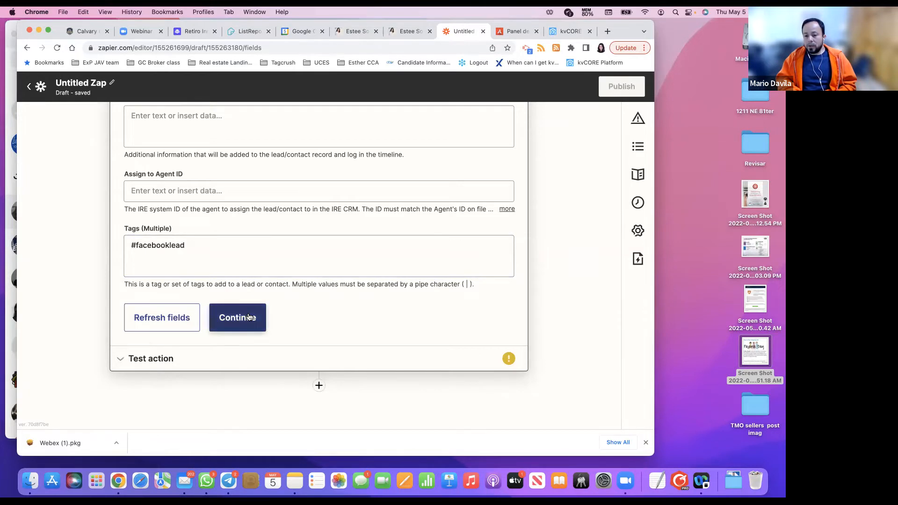
Test the kvCORE action to send a sample contact, then switch to the kvCORE tab.
click(249, 317)
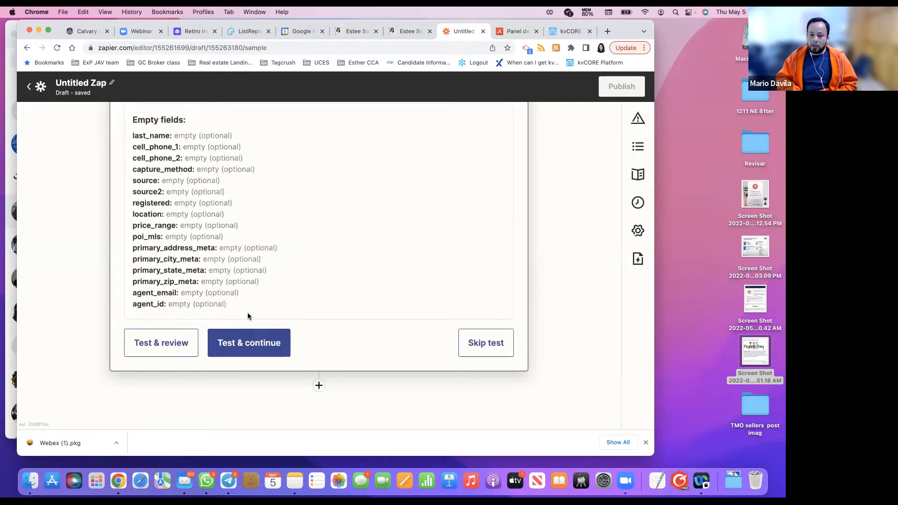
click(253, 350)
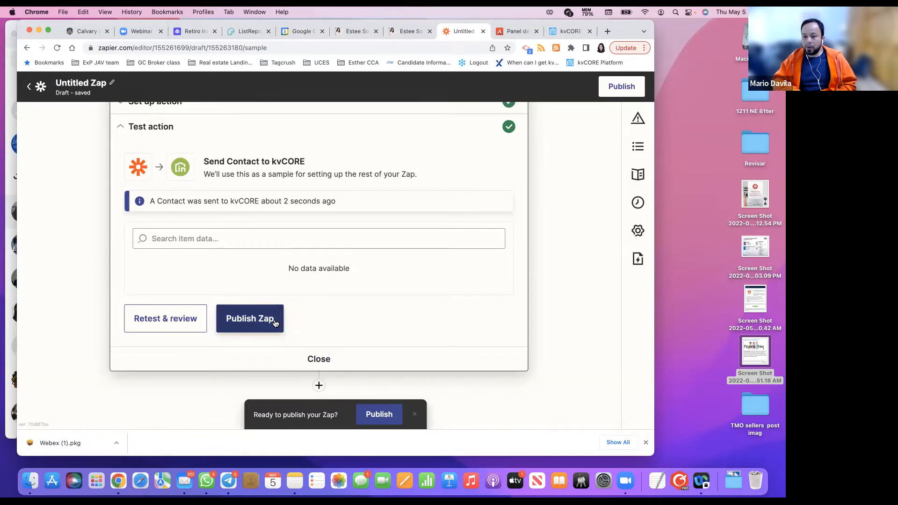
click(564, 31)
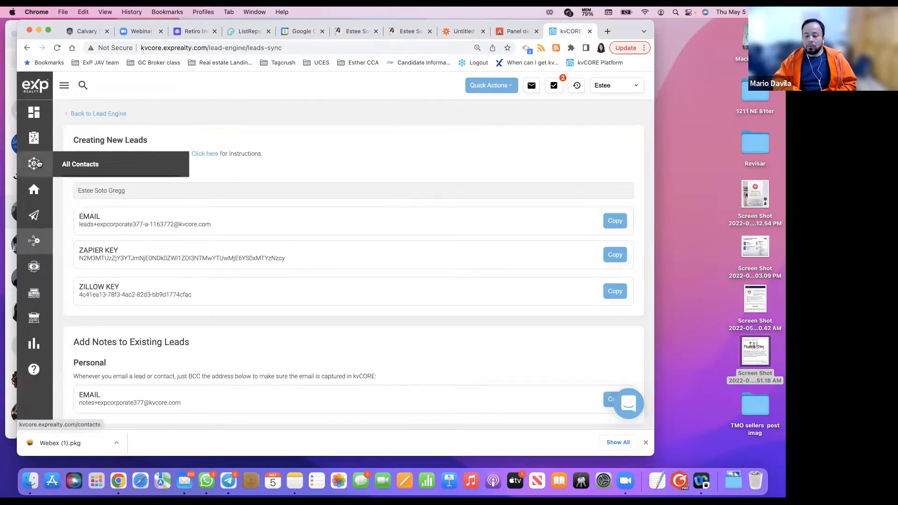
Reload kvCORE's All Contacts list to check for the test lead, then switch to the 10Minuteswebsite panel.
click(38, 163)
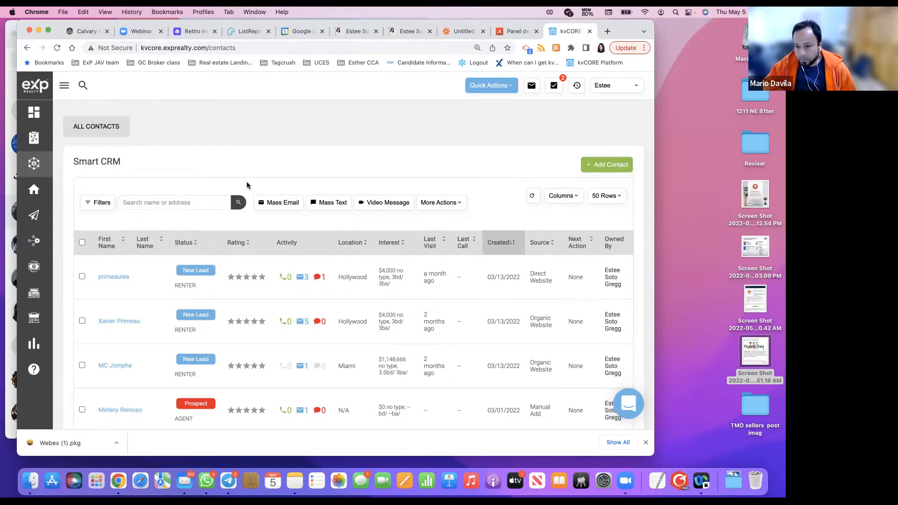
scroll(247, 185, down, 5)
scroll(247, 186, up, 5)
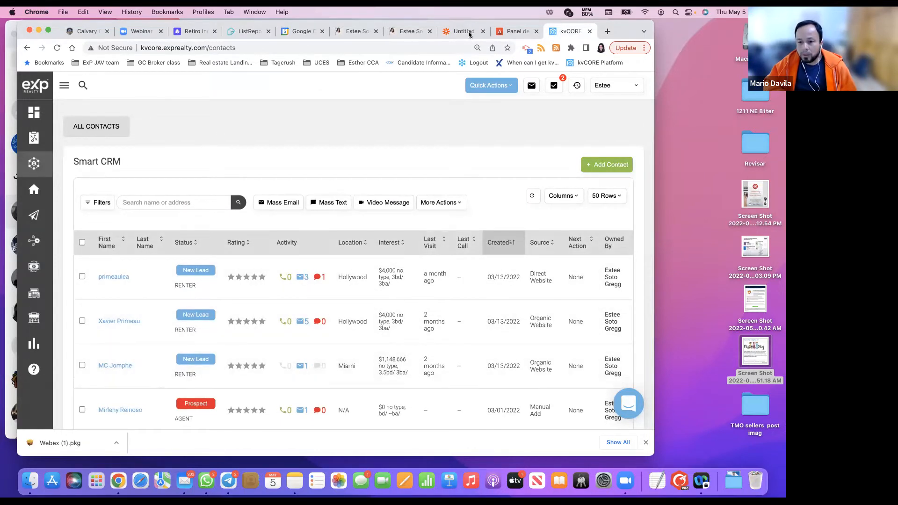
click(241, 48)
key(Return)
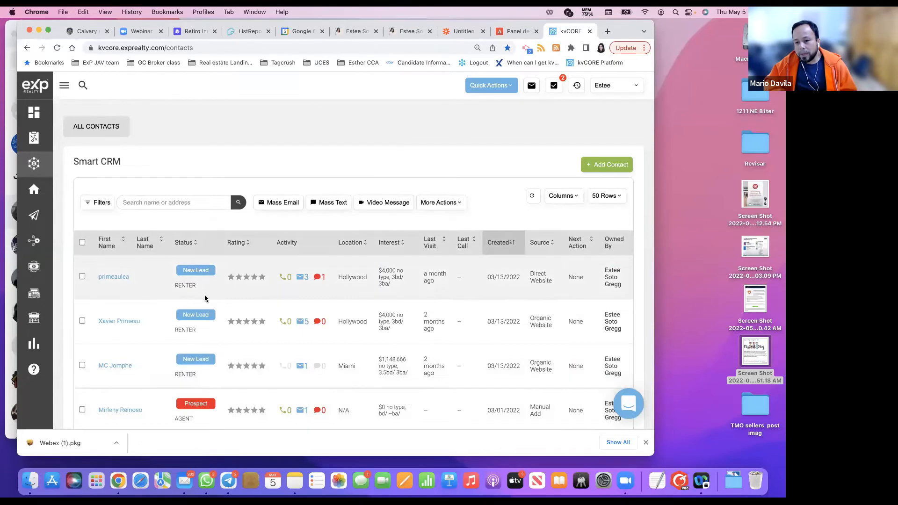
scroll(211, 309, down, 5)
scroll(205, 297, up, 5)
click(522, 36)
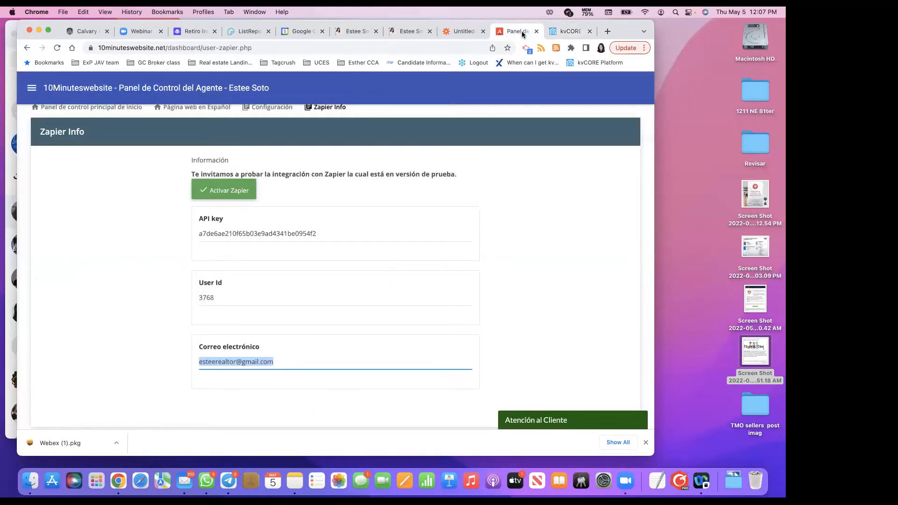
Try to publish and turn on the Zap, then dismiss the premium-apps upgrade prompt.
click(466, 32)
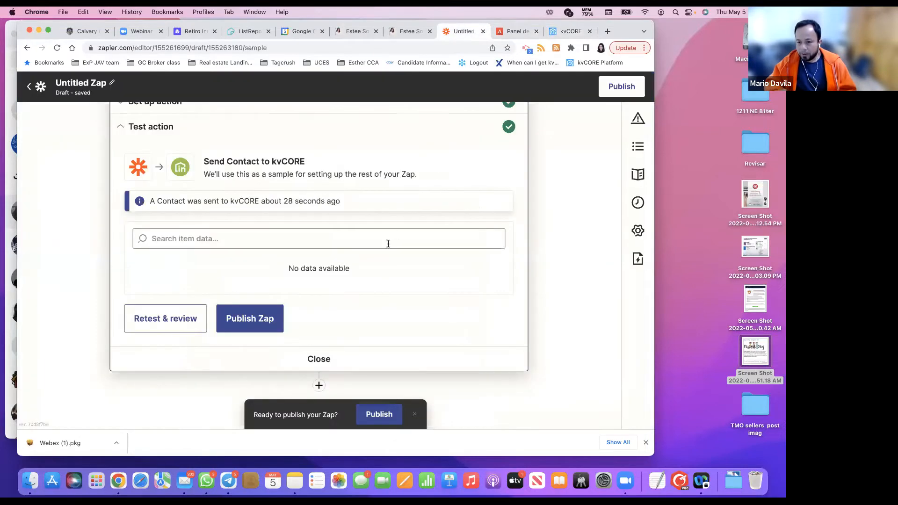
click(257, 321)
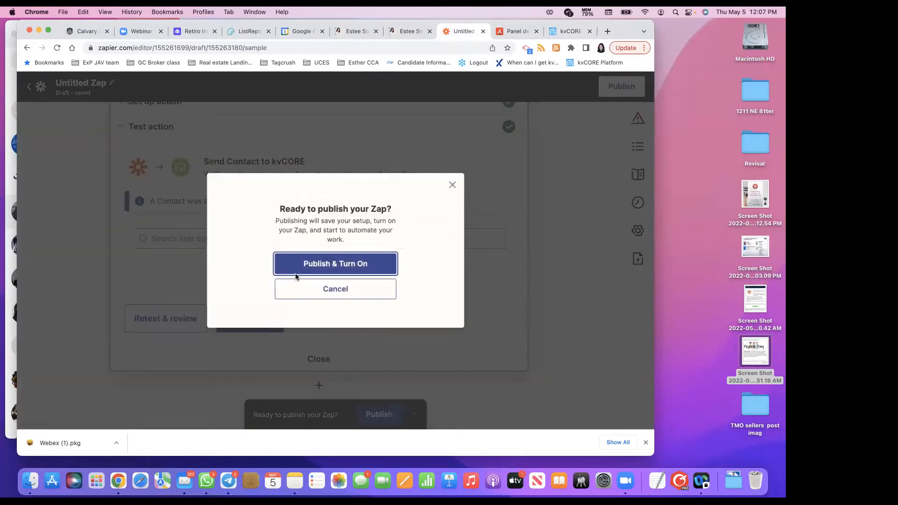
click(297, 264)
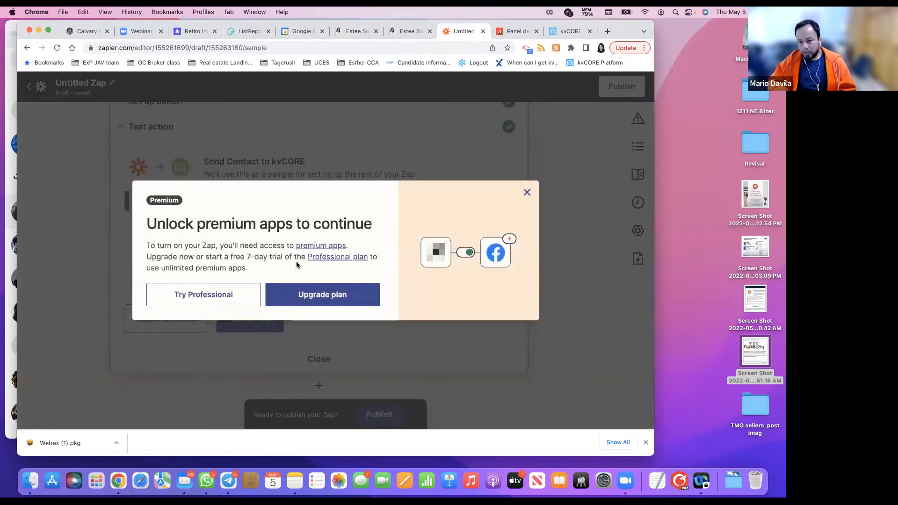
click(527, 193)
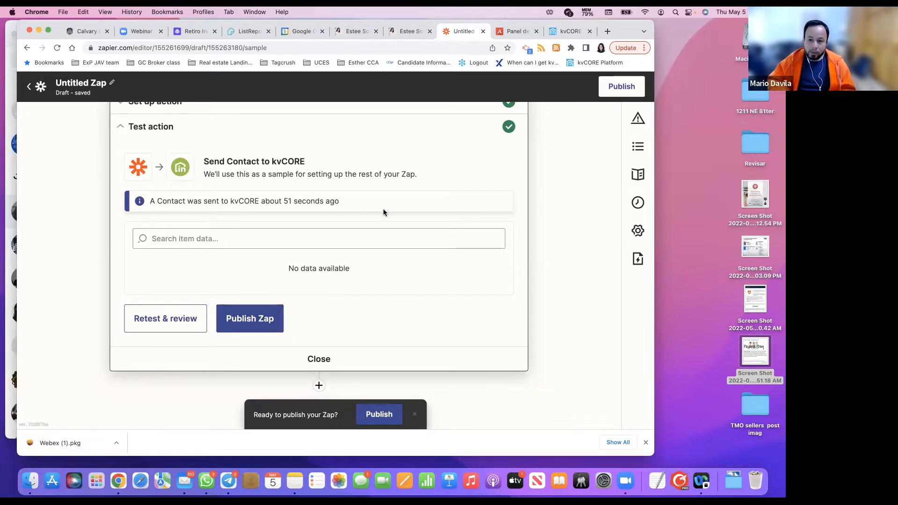
click(87, 83)
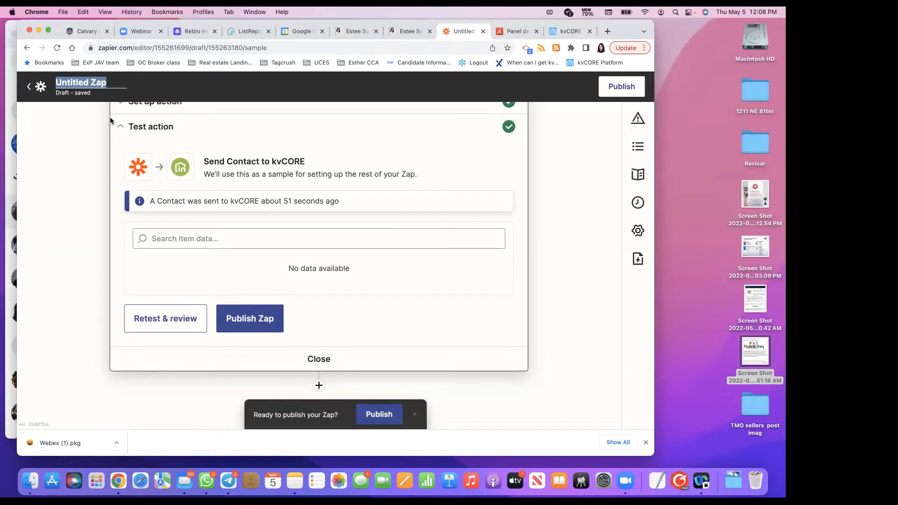
Rename the Zap to 'Facebook form to kv core test' and close the test panel.
text(Fa)
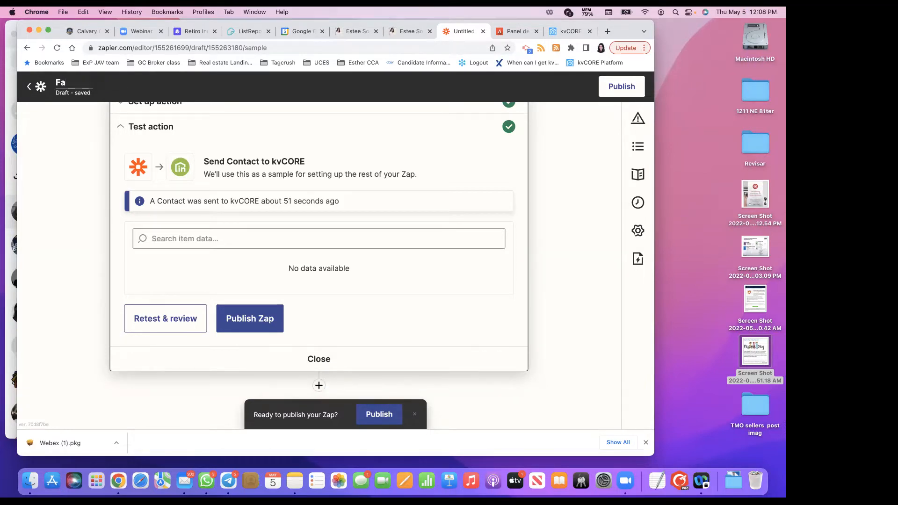
text(cebos)
key(BackSpace)
text(ok)
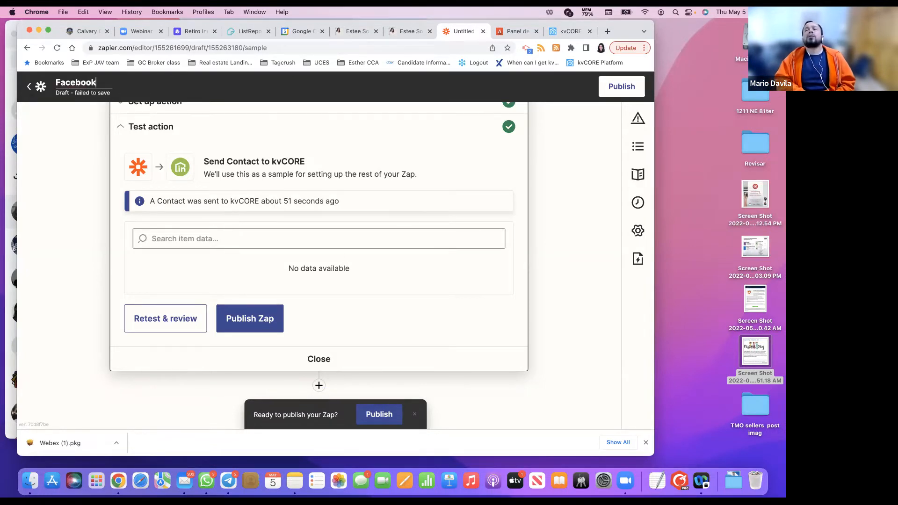
text( form to )
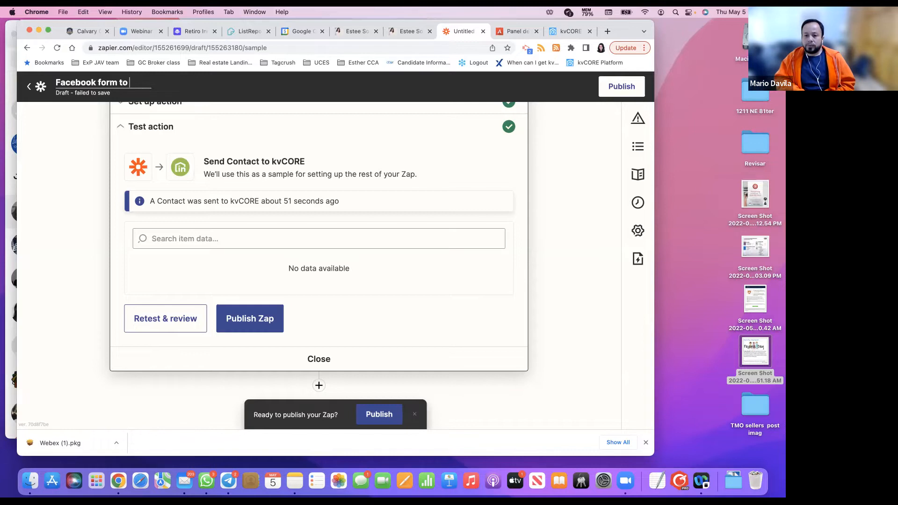
text(kv core test)
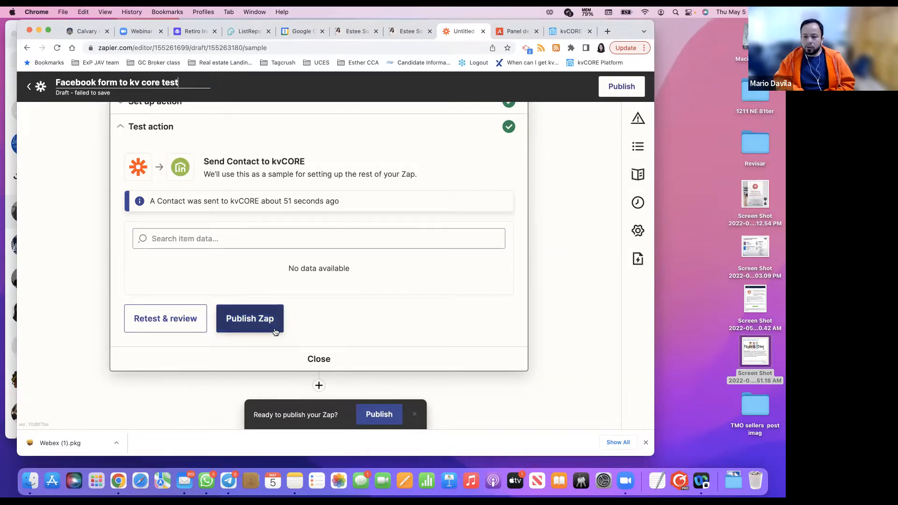
click(319, 360)
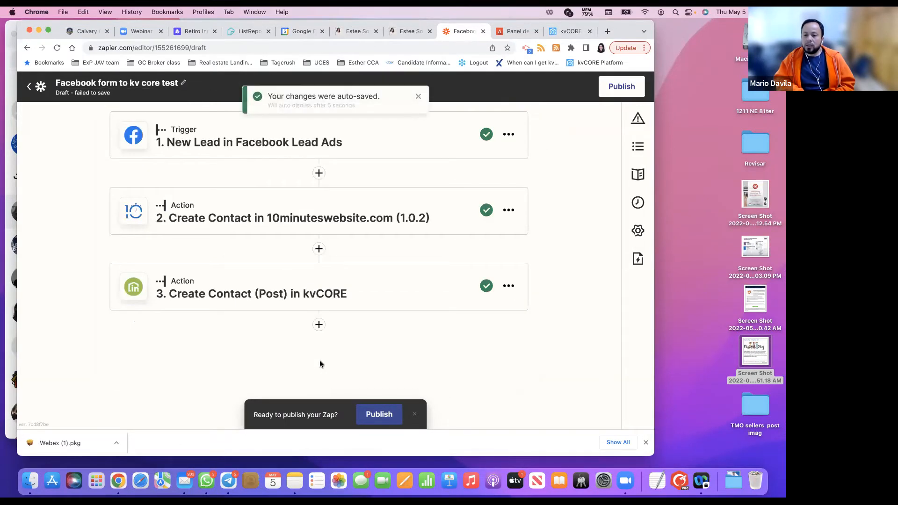
Retry Publish & Turn On for the renamed Zap, dismiss the premium prompt, and leave the editor.
click(371, 415)
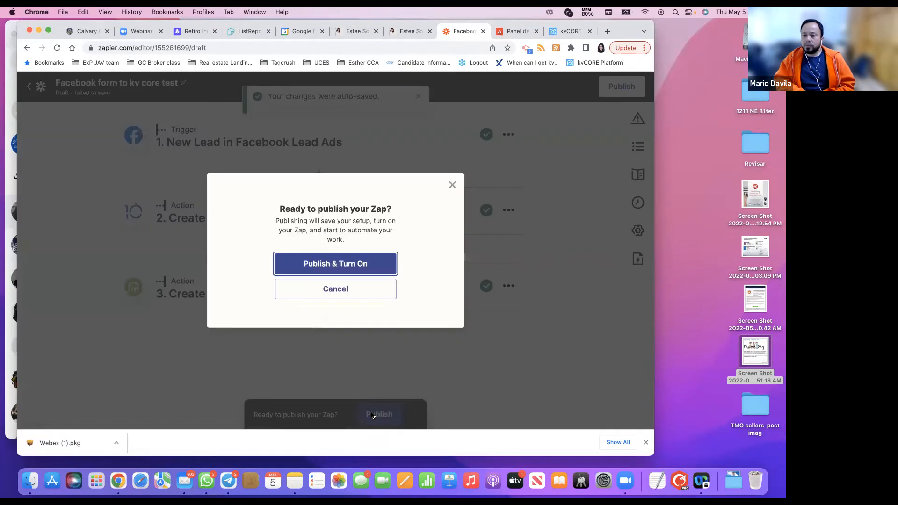
click(349, 265)
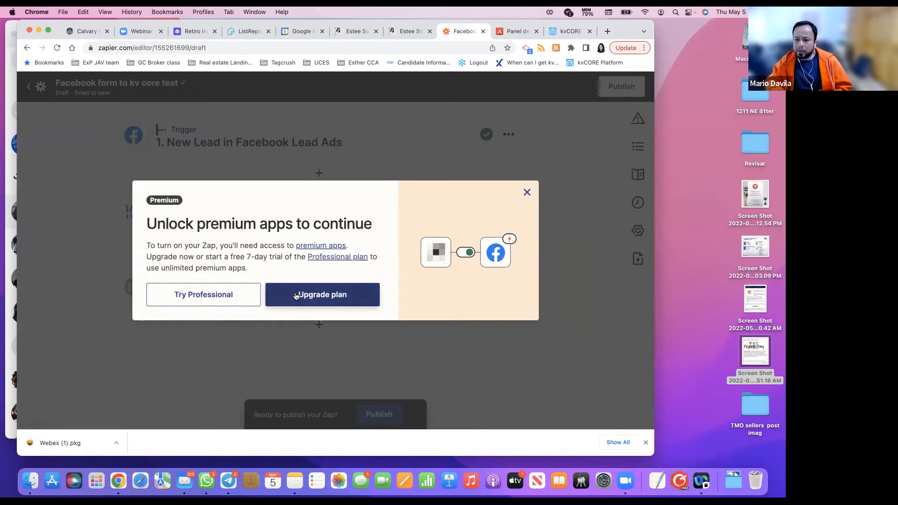
click(527, 193)
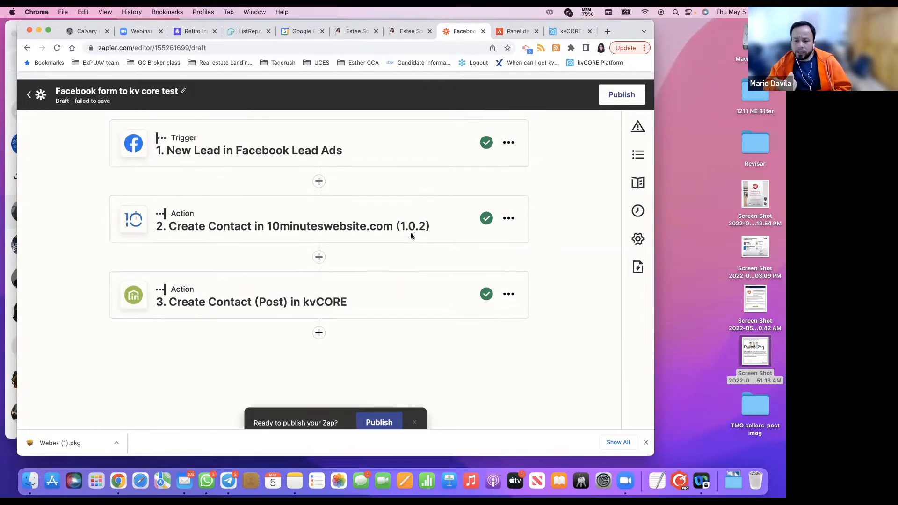
click(23, 90)
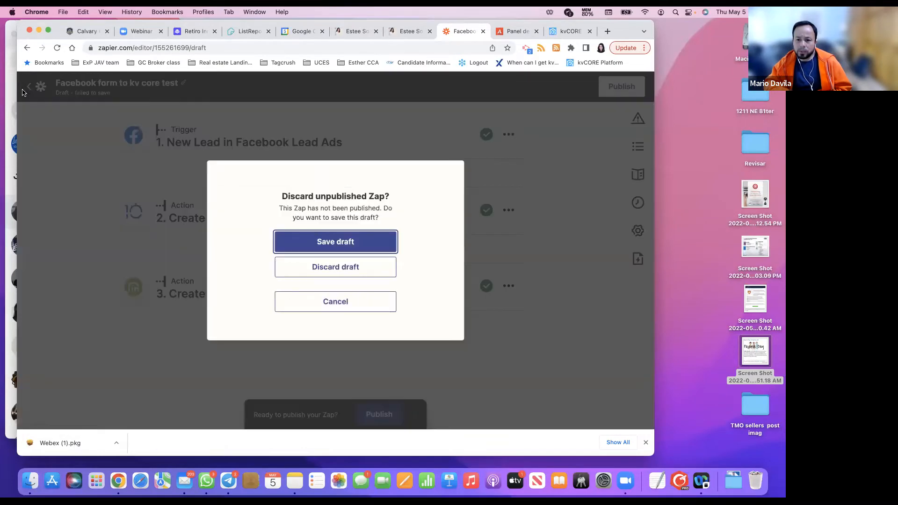
Keep 'Facebook form to kv core test' as a saved draft.
click(329, 246)
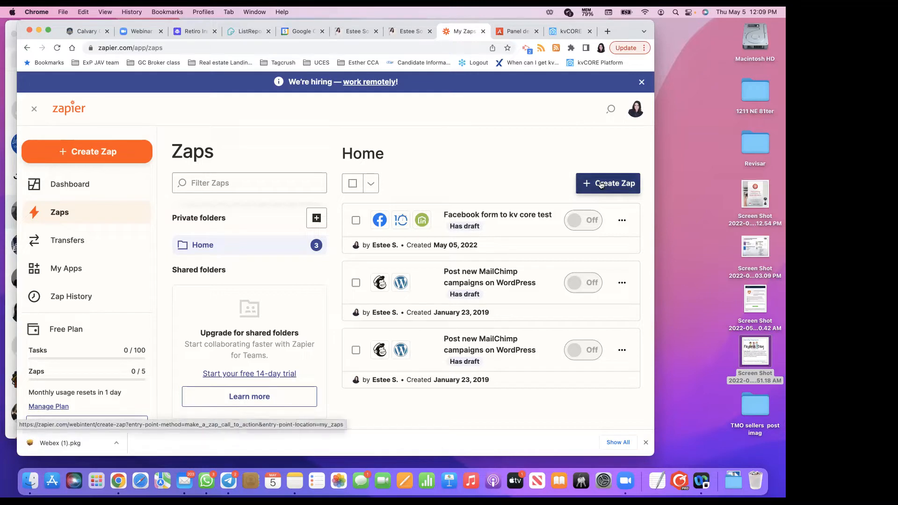
Create a new Zap with 10minuteswebsite.com (1.0.2) as the trigger app.
click(74, 152)
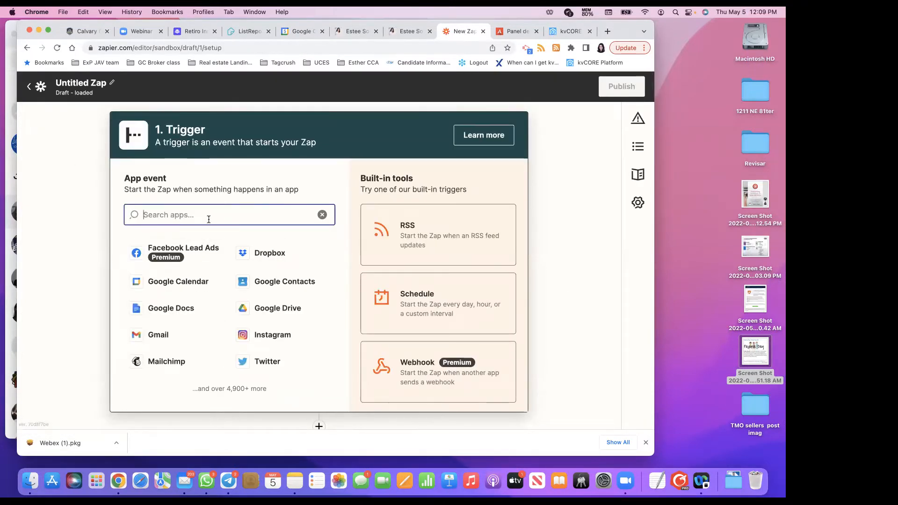
text(10)
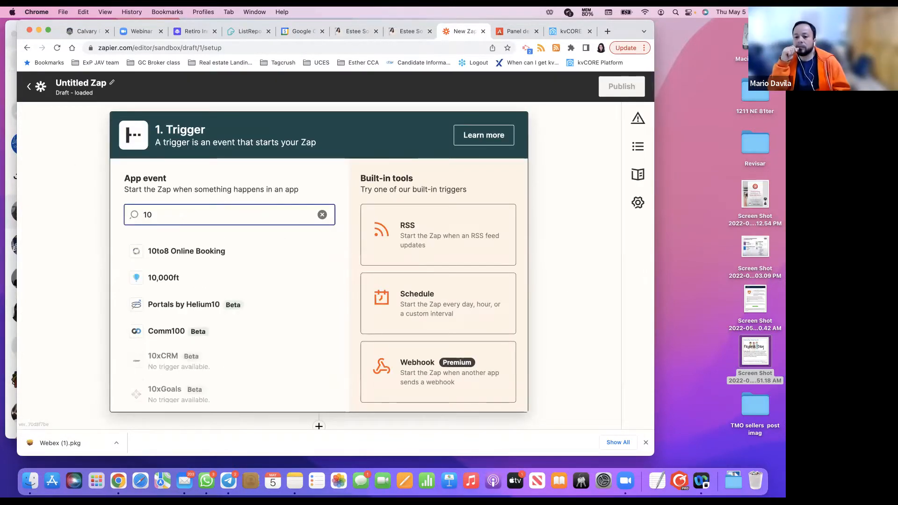
text(min)
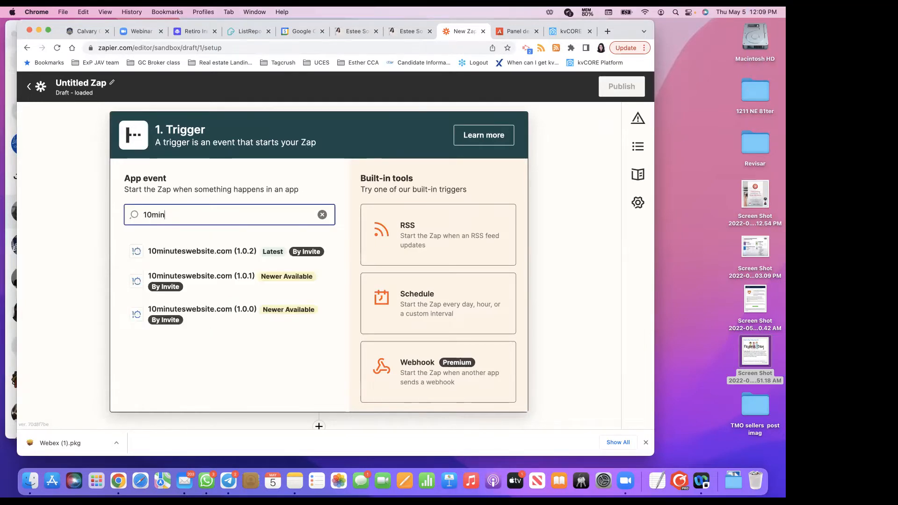
click(222, 251)
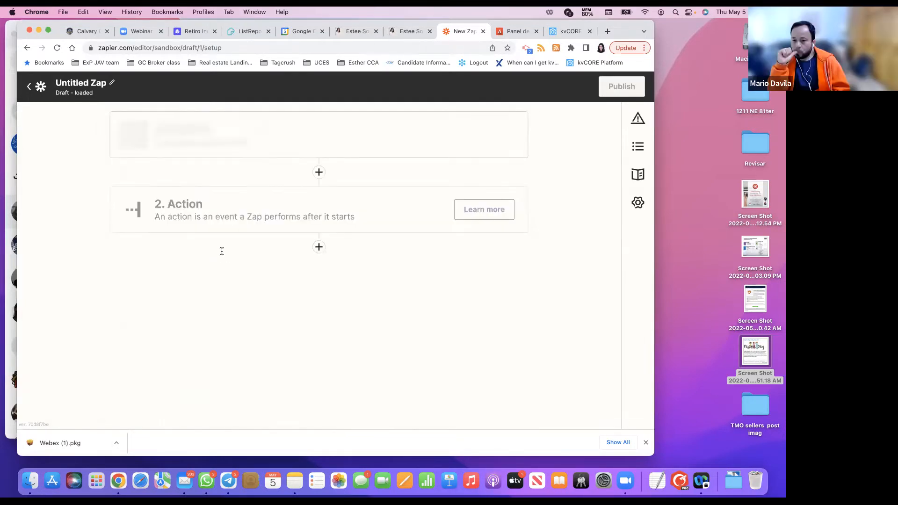
click(218, 255)
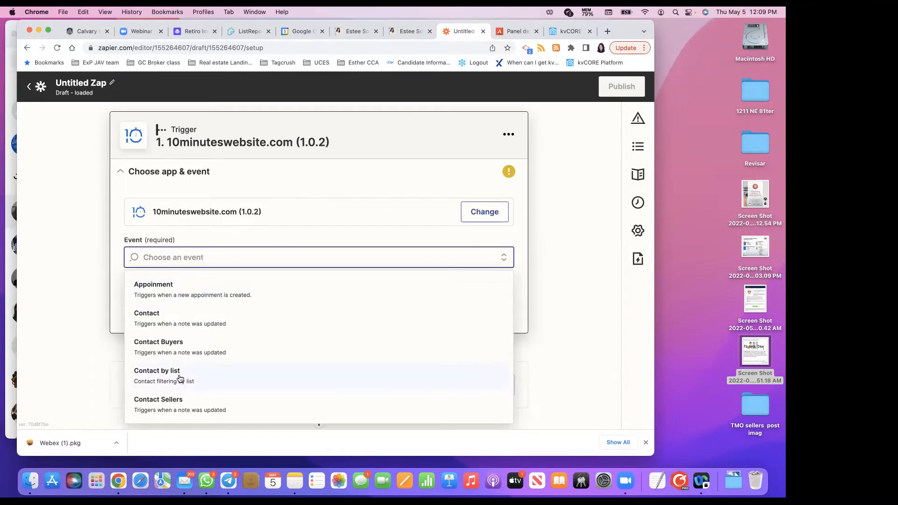
Pick Contact Buyers as the trigger event and view the connected accounts list.
click(188, 346)
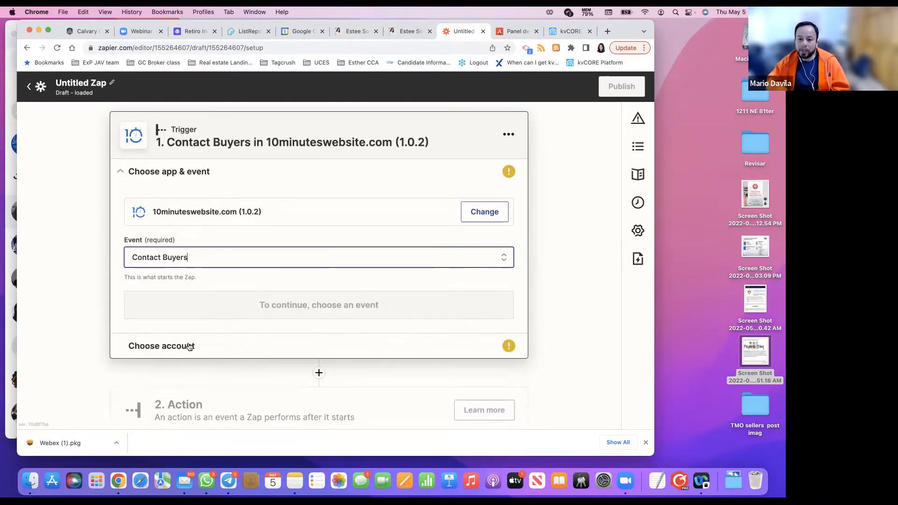
click(189, 308)
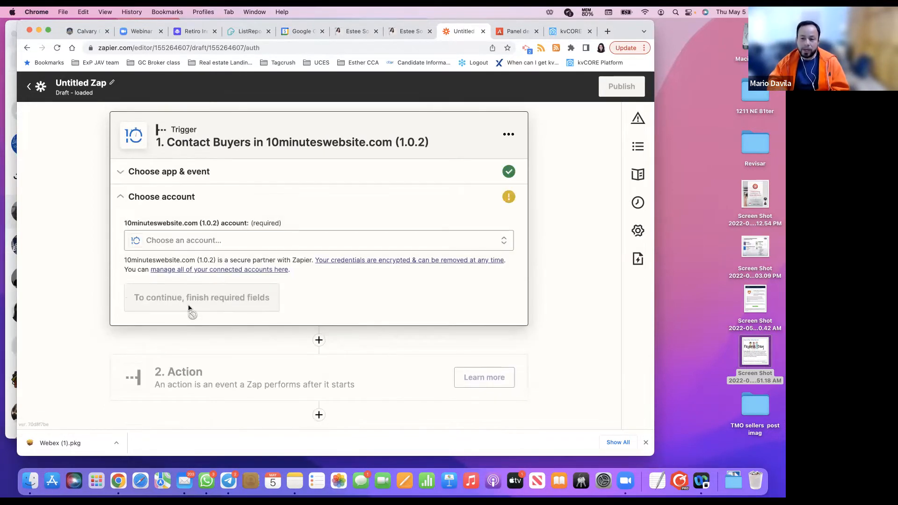
click(195, 241)
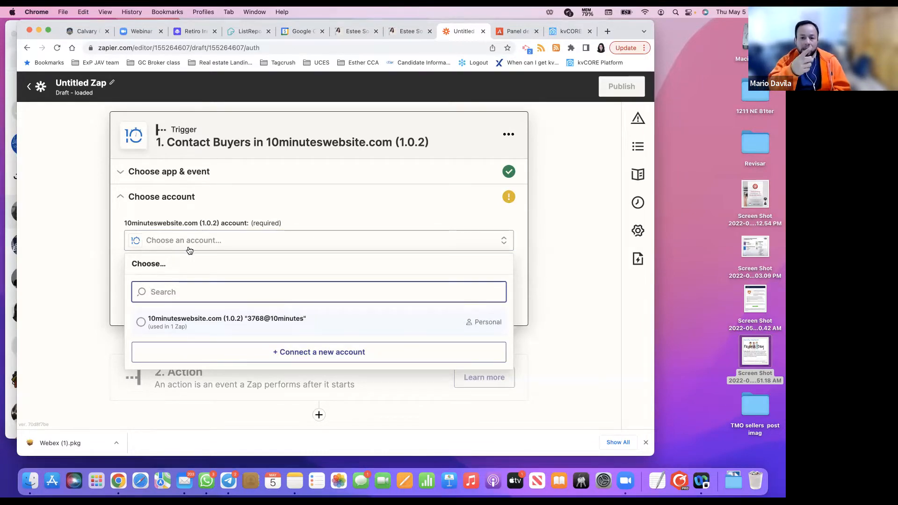
click(235, 204)
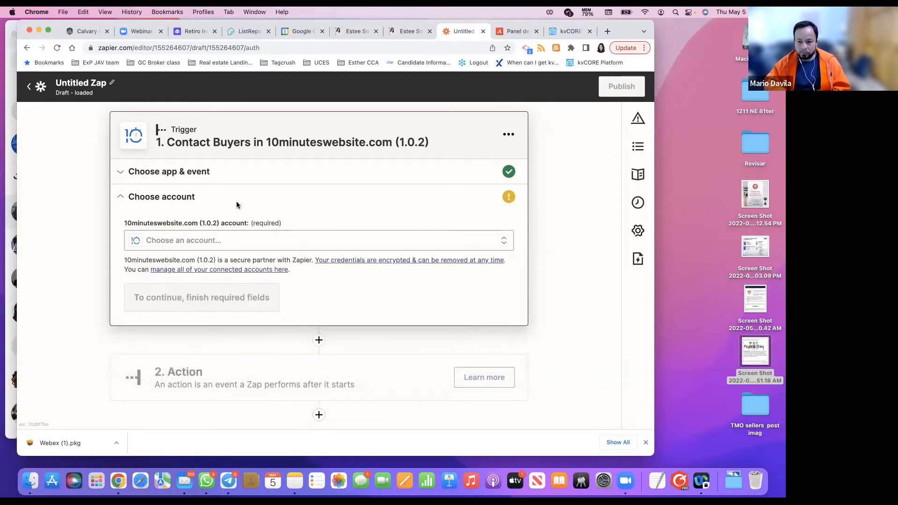
Change the trigger event to Contact by list and connect the existing 10minuteswebsite.com account.
click(122, 174)
click(207, 259)
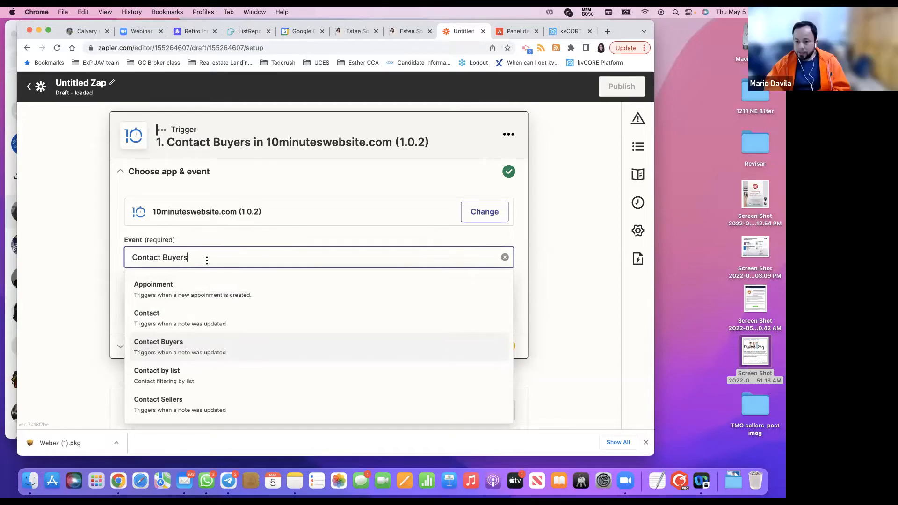
click(162, 371)
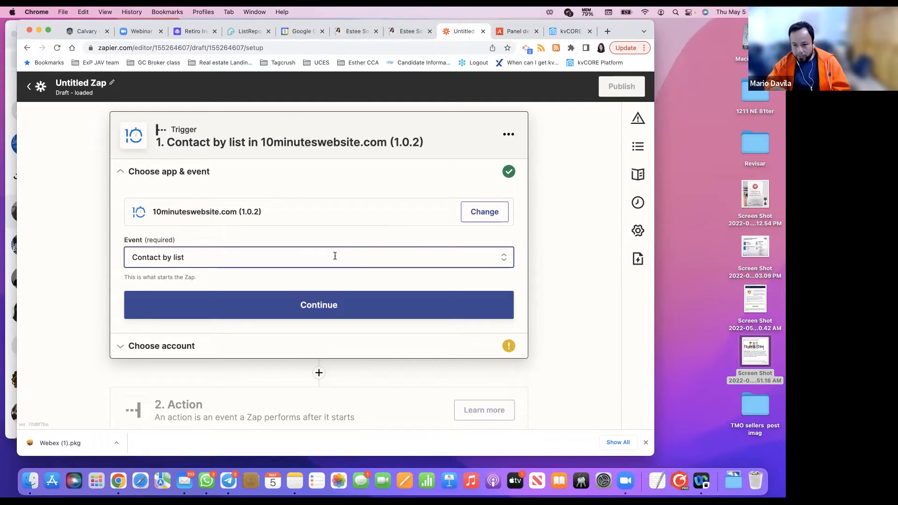
click(307, 299)
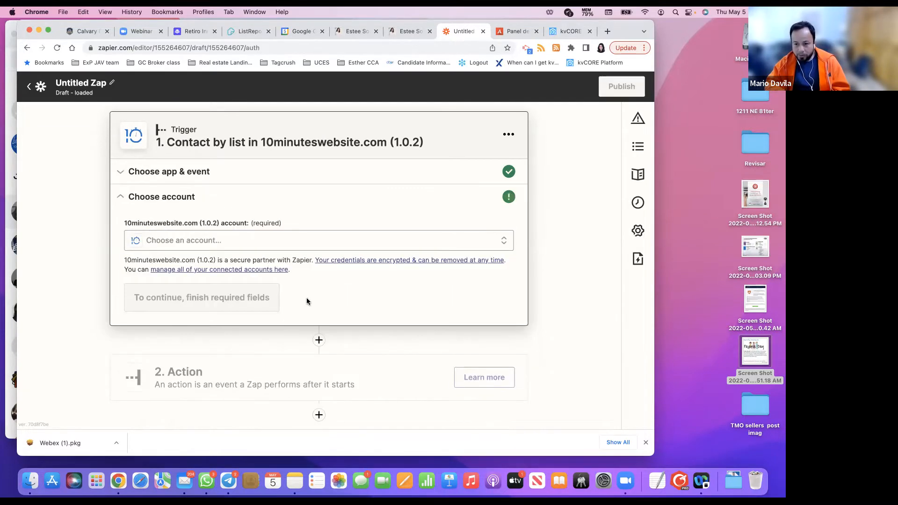
click(247, 237)
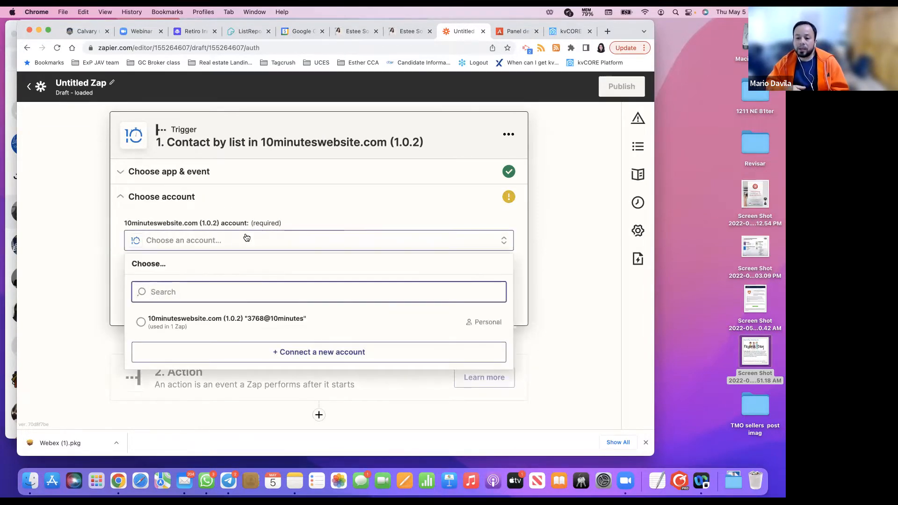
scroll(243, 325, down, 1)
scroll(243, 325, up, 1)
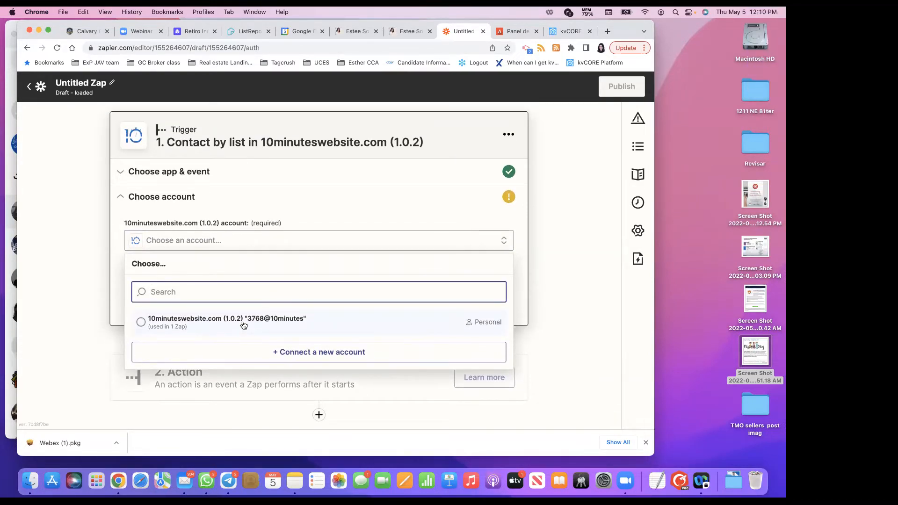
click(243, 323)
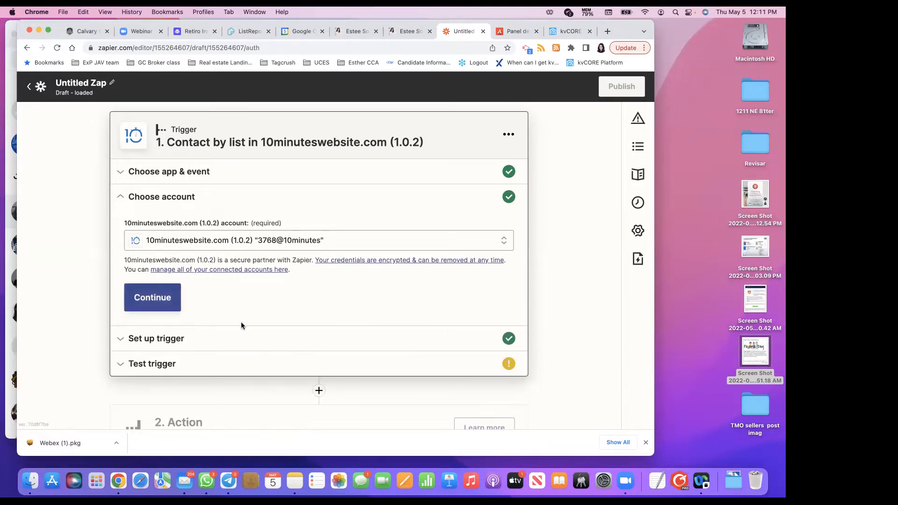
Set the trigger's List to DESCARGA DE GUÍA COMPRADORES DE CASAS and continue.
click(159, 298)
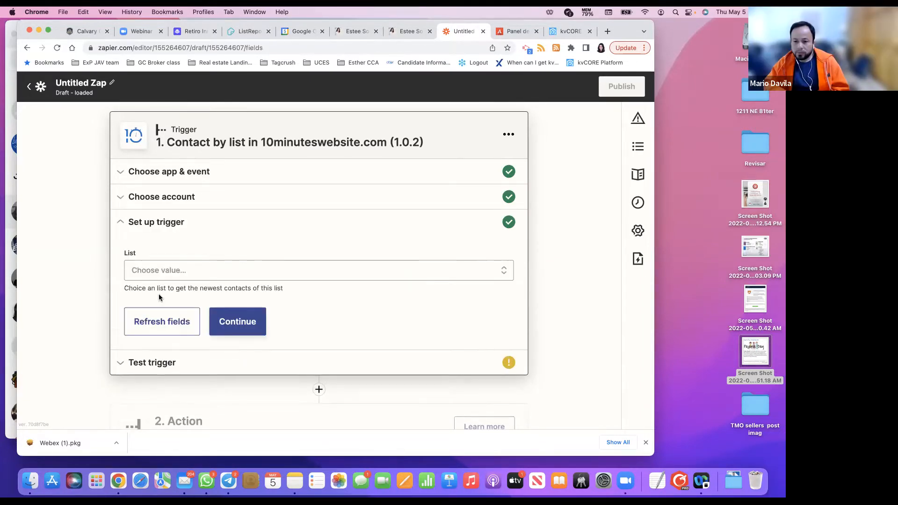
click(171, 280)
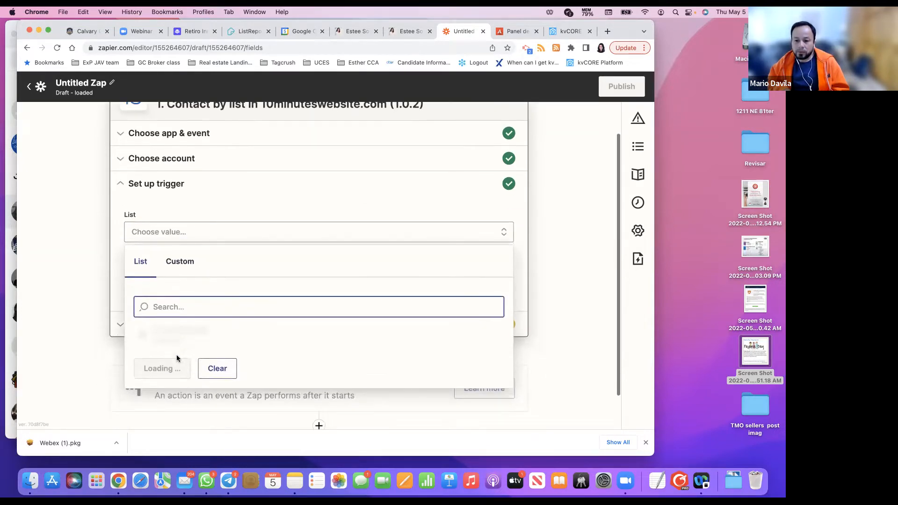
scroll(177, 358, down, 5)
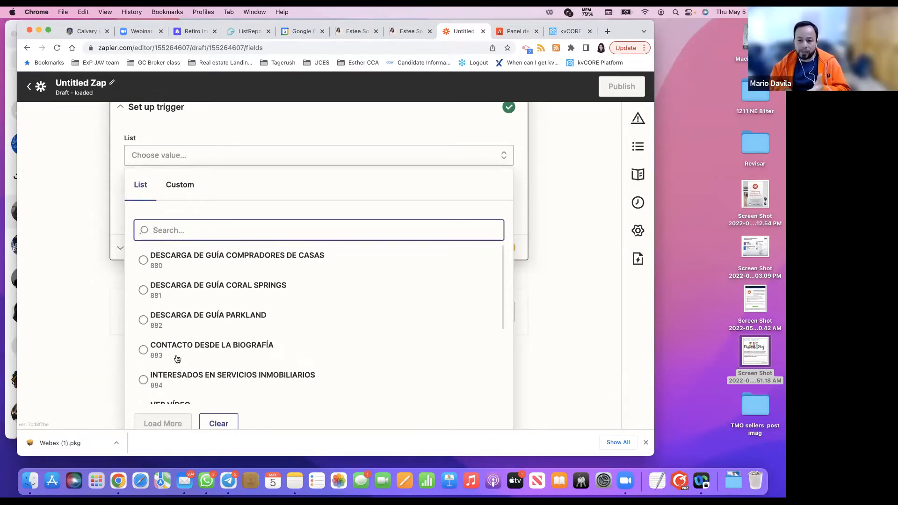
scroll(176, 358, down, 2)
scroll(177, 358, down, 5)
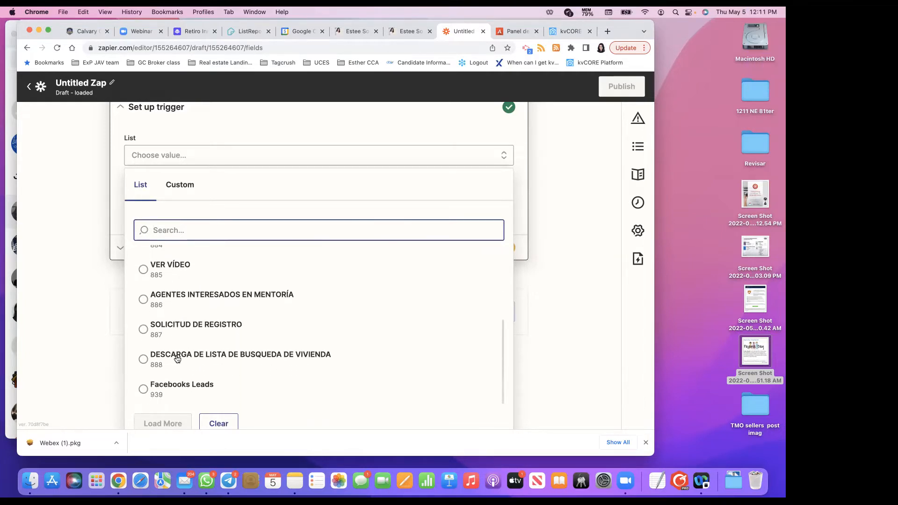
scroll(177, 359, up, 7)
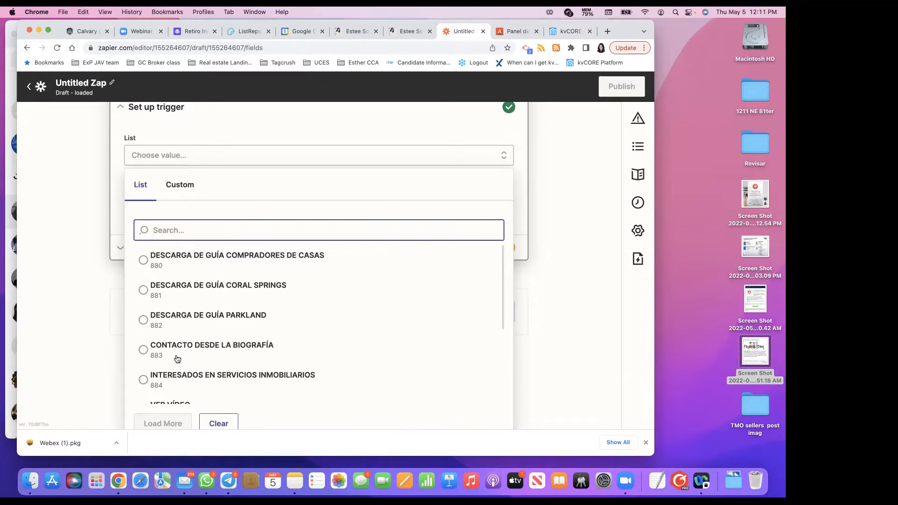
click(224, 267)
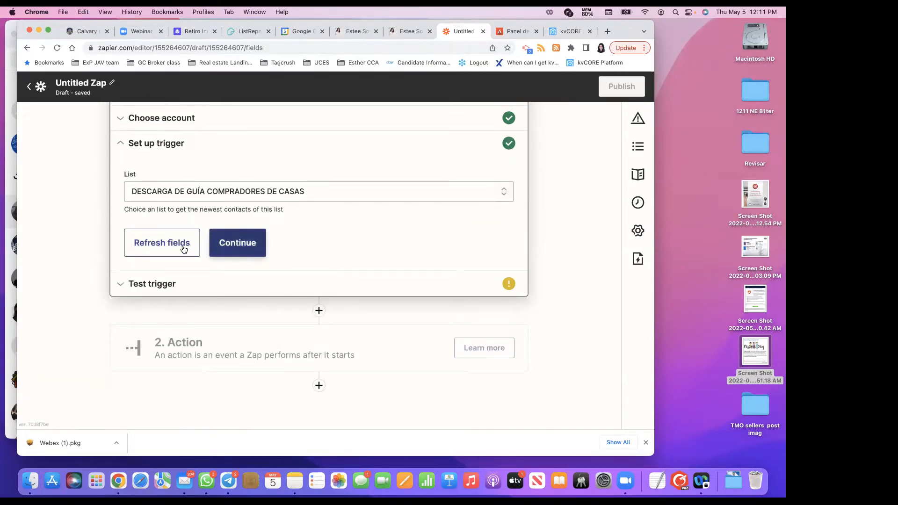
click(300, 286)
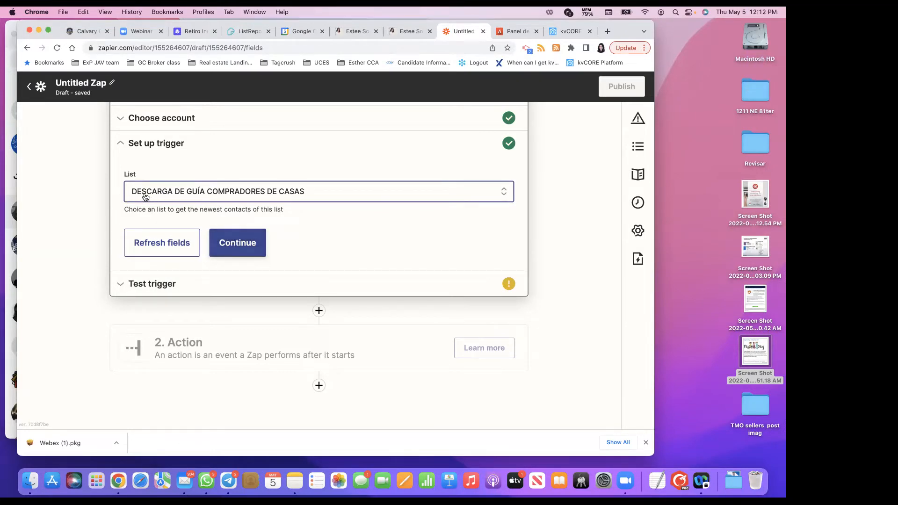
click(249, 189)
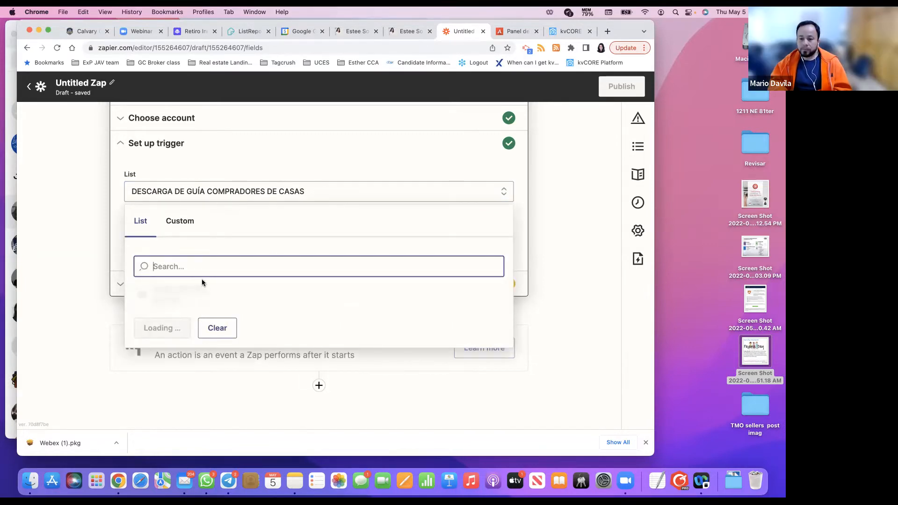
scroll(204, 308, down, 2)
scroll(205, 311, down, 3)
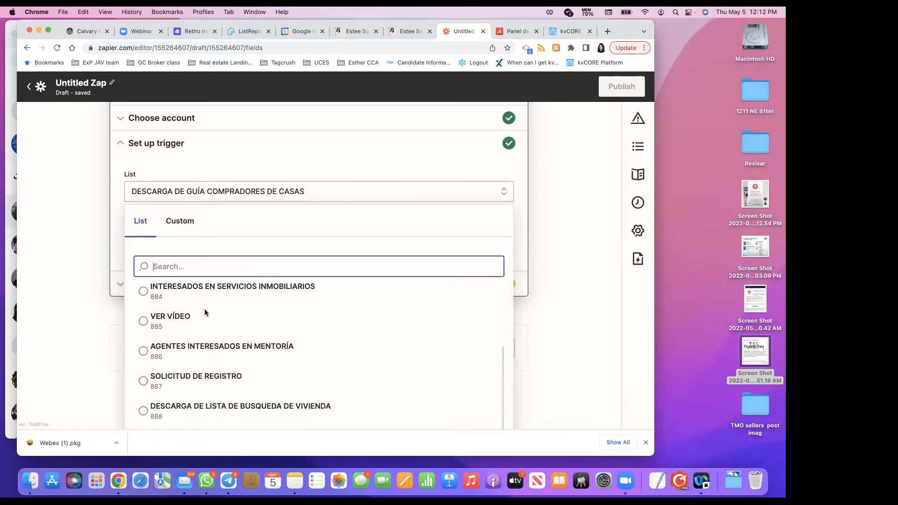
scroll(204, 309, down, 1)
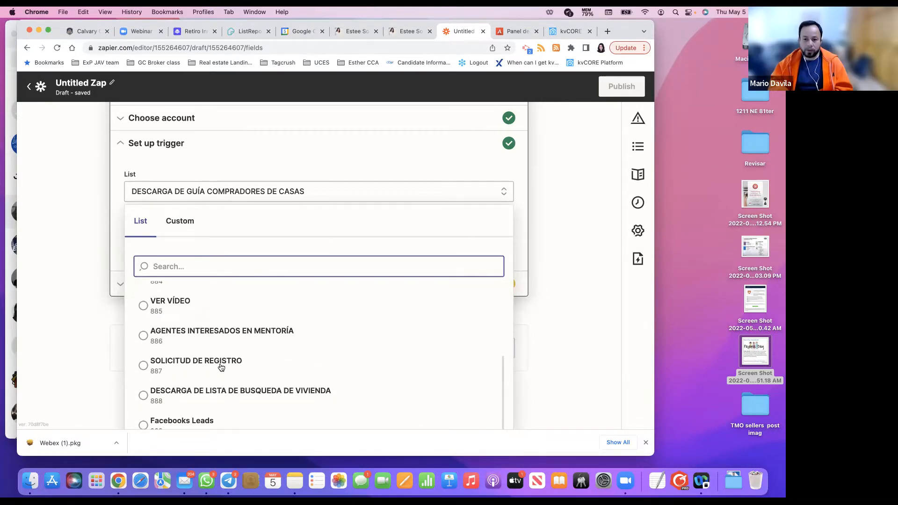
scroll(222, 367, down, 2)
scroll(223, 364, up, 3)
scroll(222, 363, up, 4)
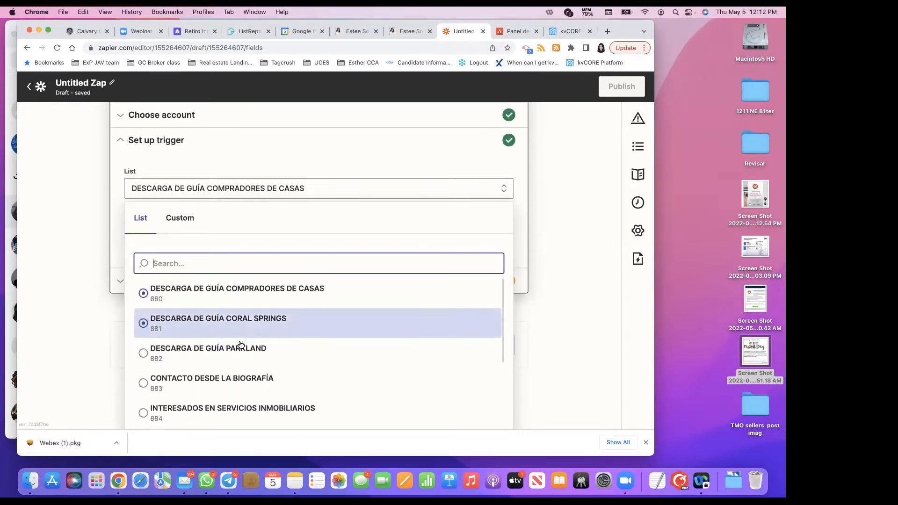
click(317, 192)
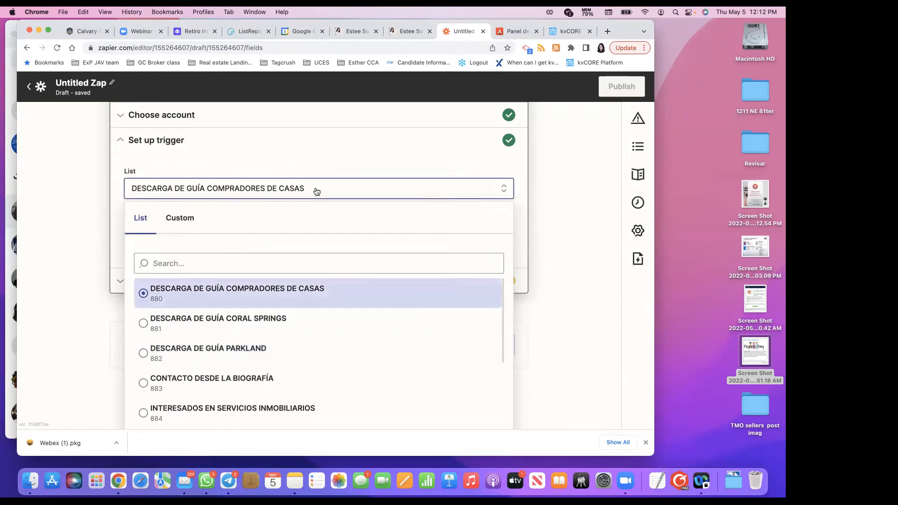
scroll(318, 170, up, 1)
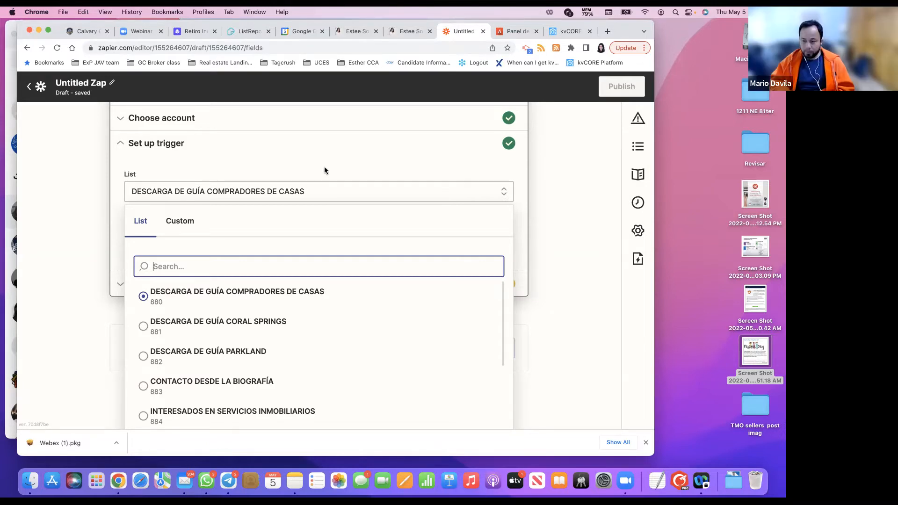
click(122, 232)
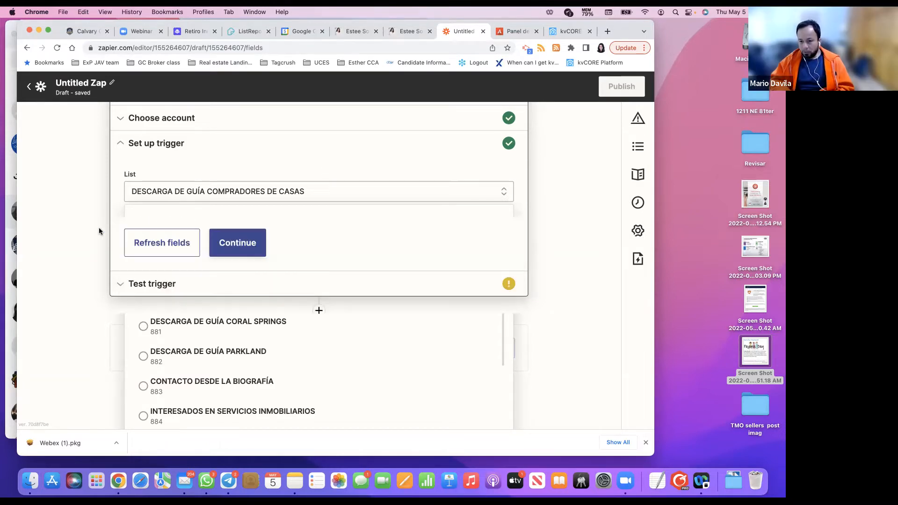
Run the trigger test to fetch a sample contact and continue to the action step.
click(251, 241)
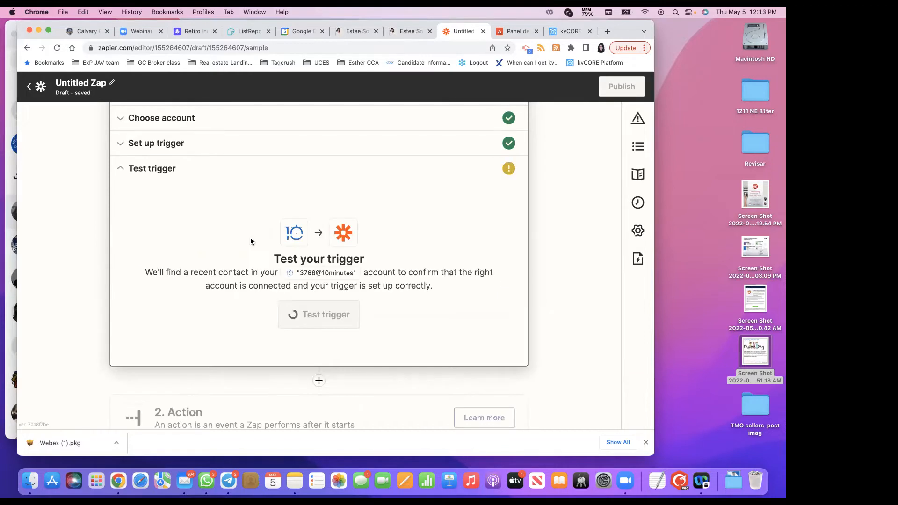
click(301, 316)
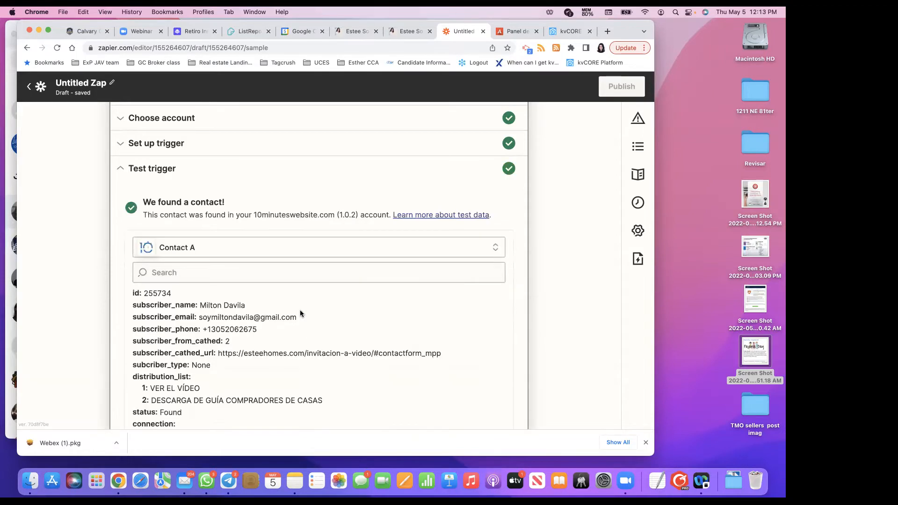
scroll(301, 314, down, 3)
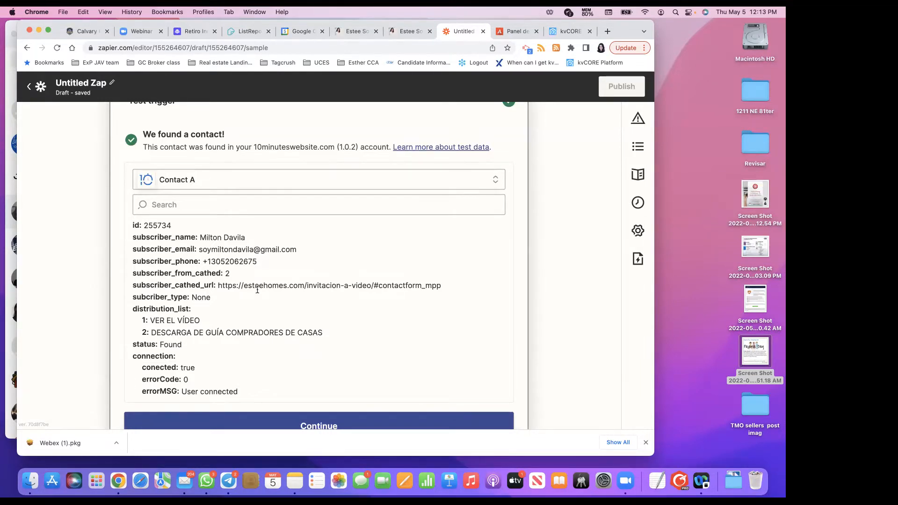
scroll(257, 289, down, 2)
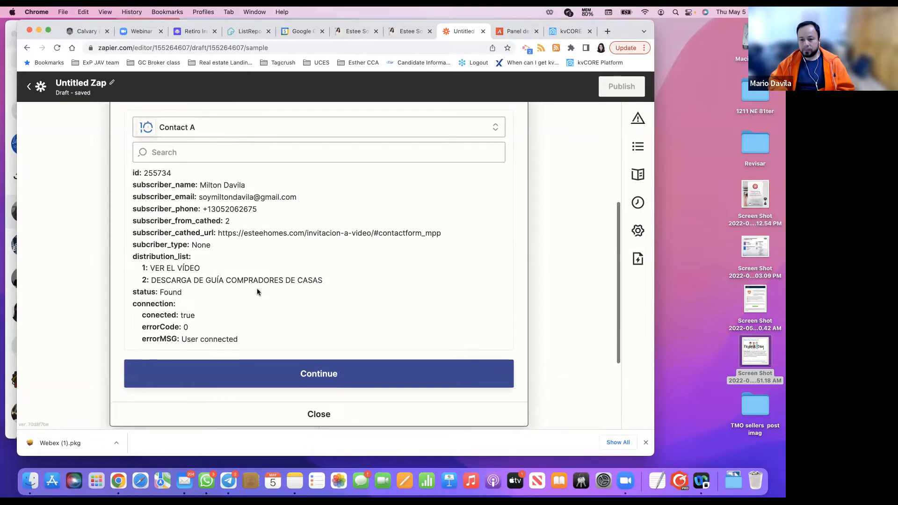
click(303, 373)
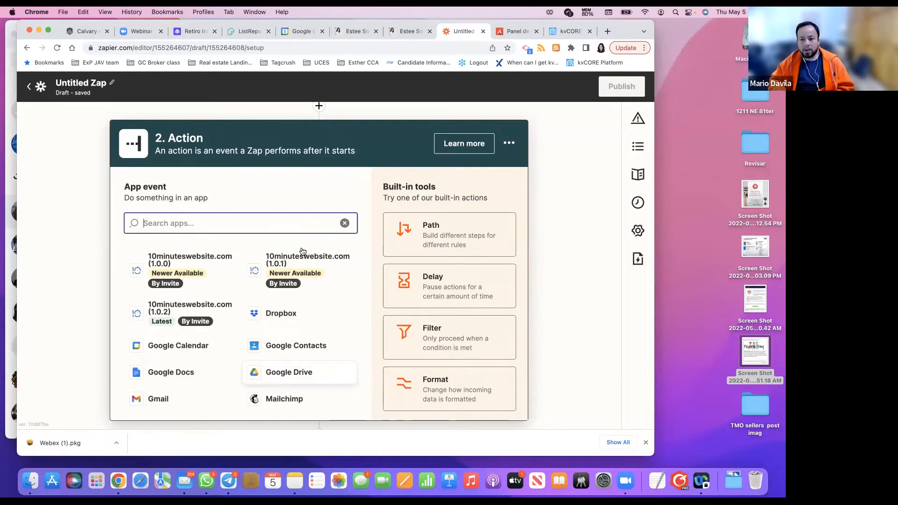
Choose kvCORE as the action app with the Create Contact (Post) event.
text(kvcore)
click(189, 258)
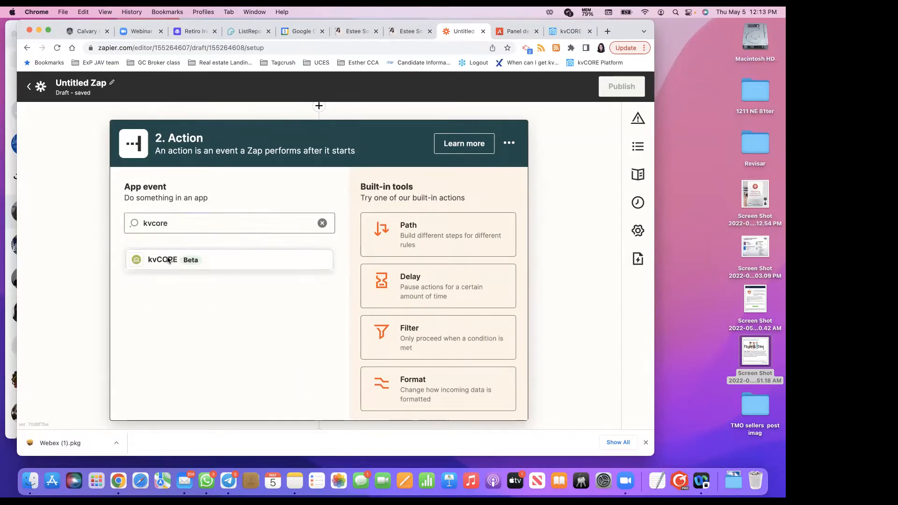
click(199, 301)
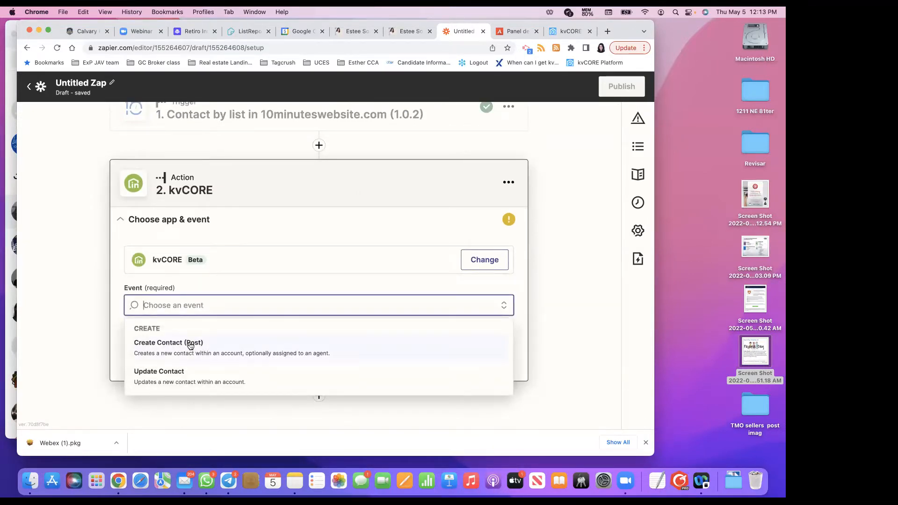
click(190, 344)
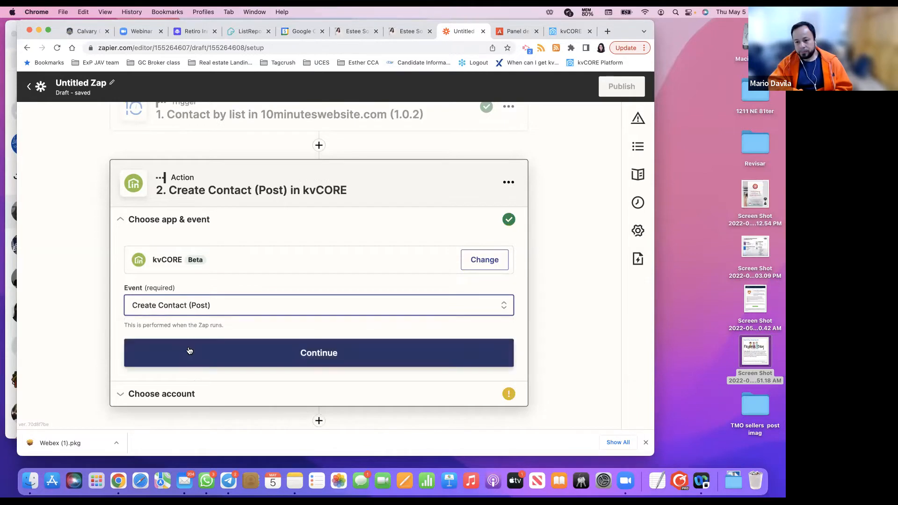
click(189, 352)
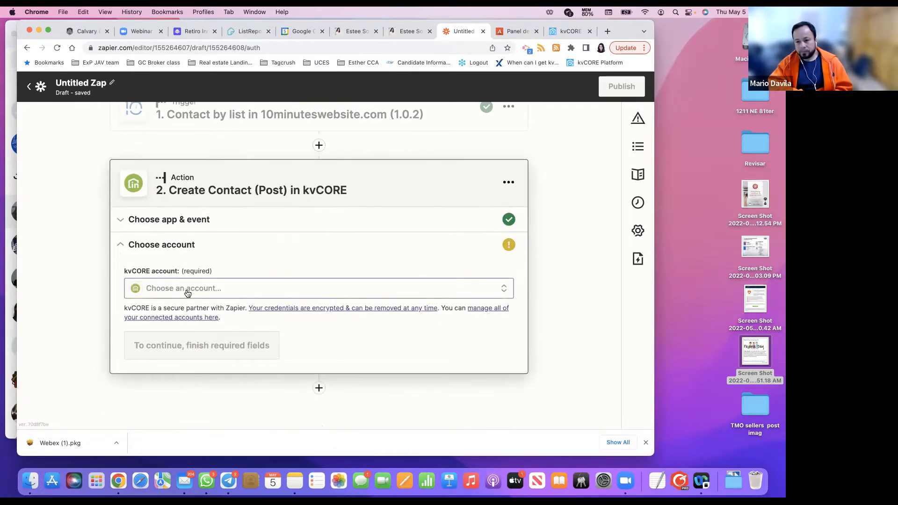
Connect the existing kvCORE account and proceed to action setup.
click(187, 288)
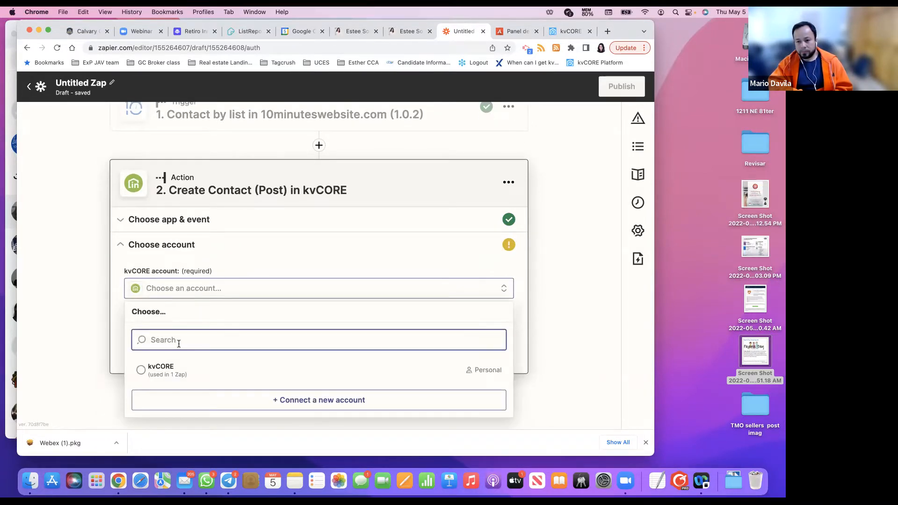
click(169, 370)
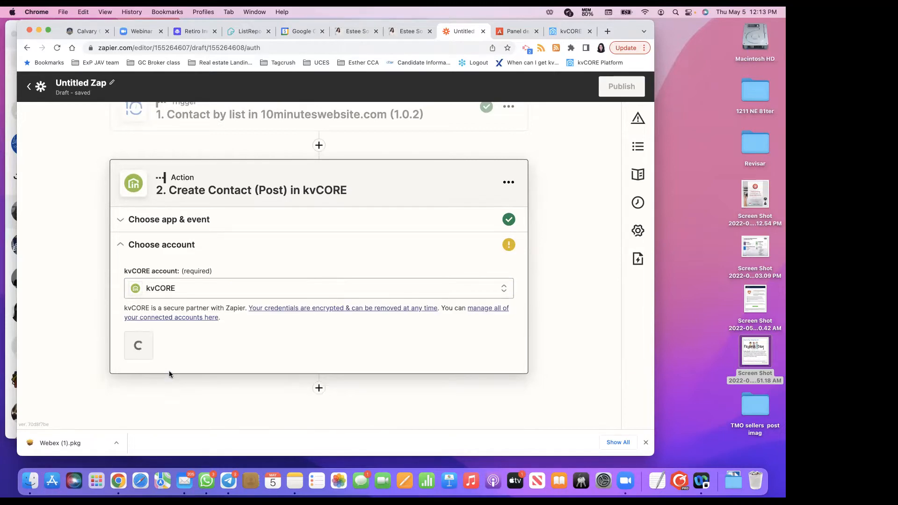
click(162, 350)
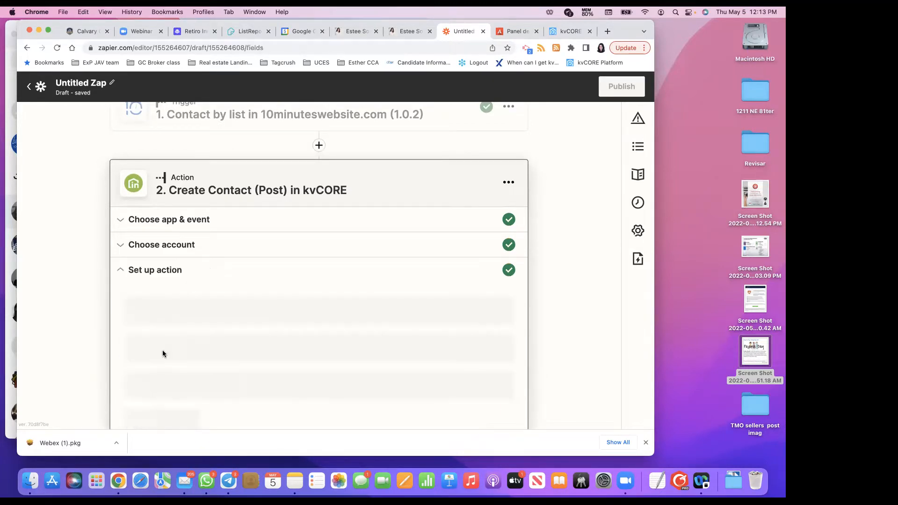
Map First Name to the trigger's Contact Name and set Lead Type to Buyer.
click(178, 225)
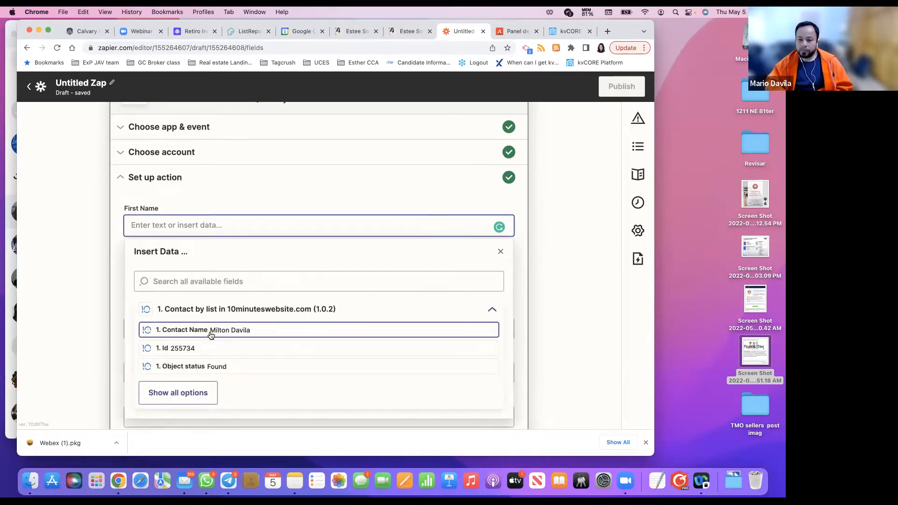
click(211, 332)
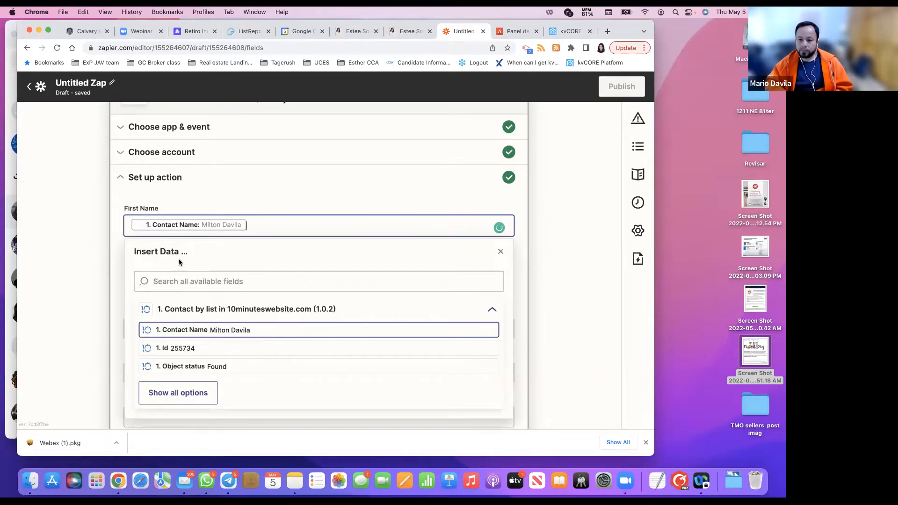
click(501, 252)
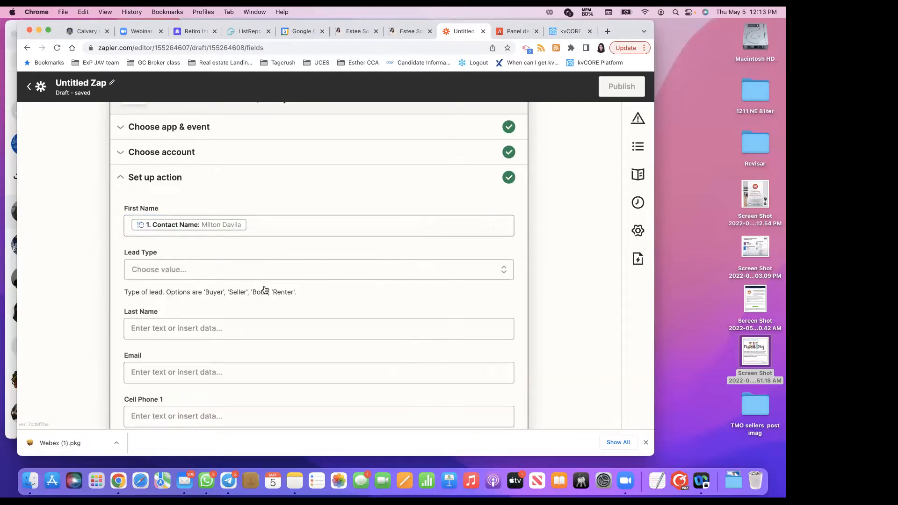
click(236, 267)
click(159, 372)
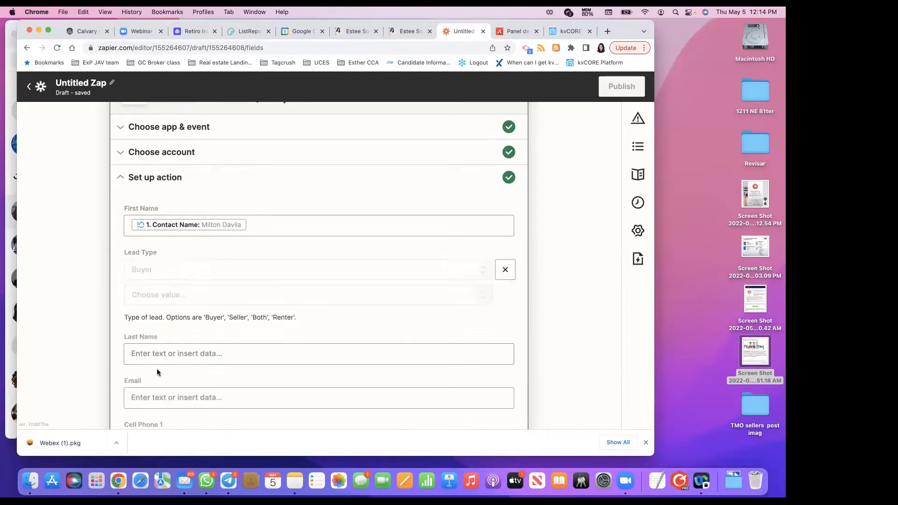
Fill the Email field with the trigger's Contact Email.
scroll(211, 321, down, 3)
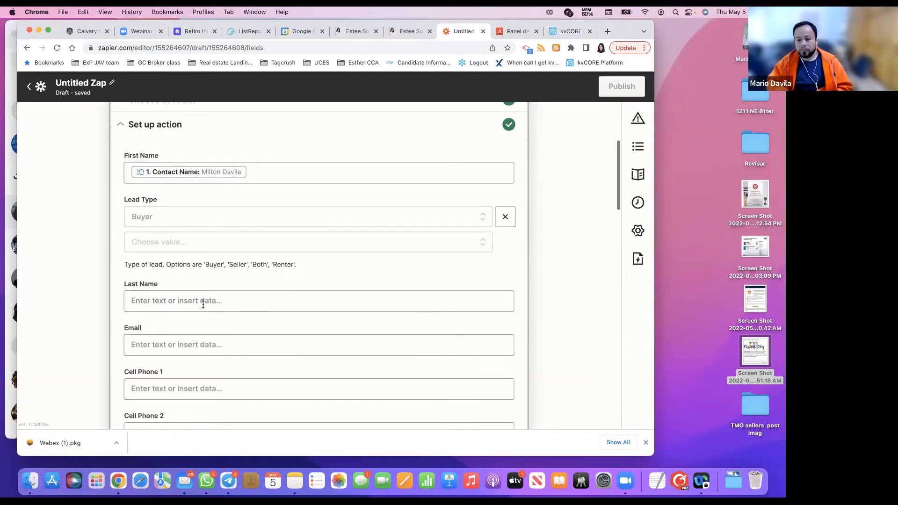
click(180, 346)
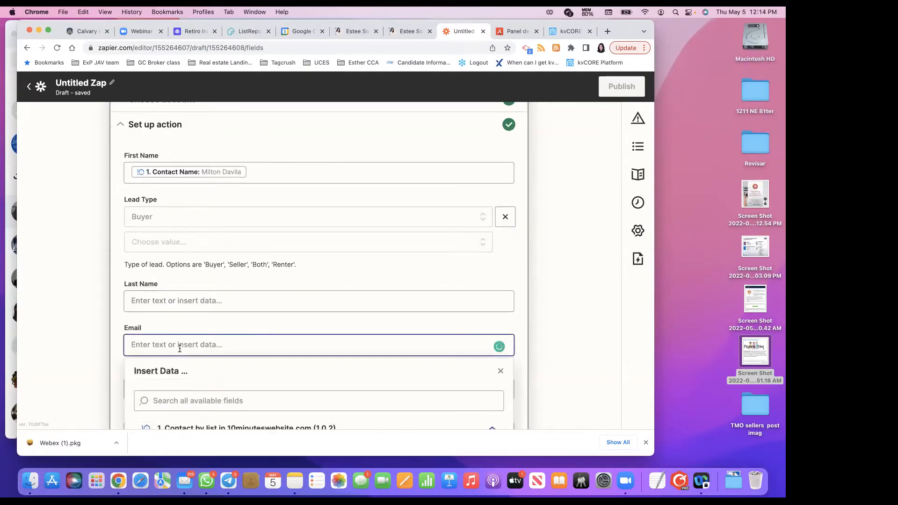
scroll(180, 351, down, 3)
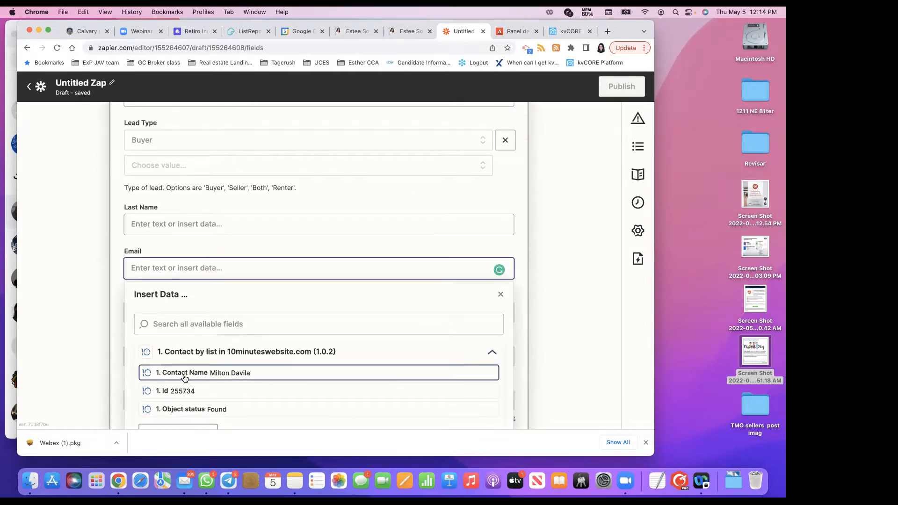
scroll(182, 377, down, 2)
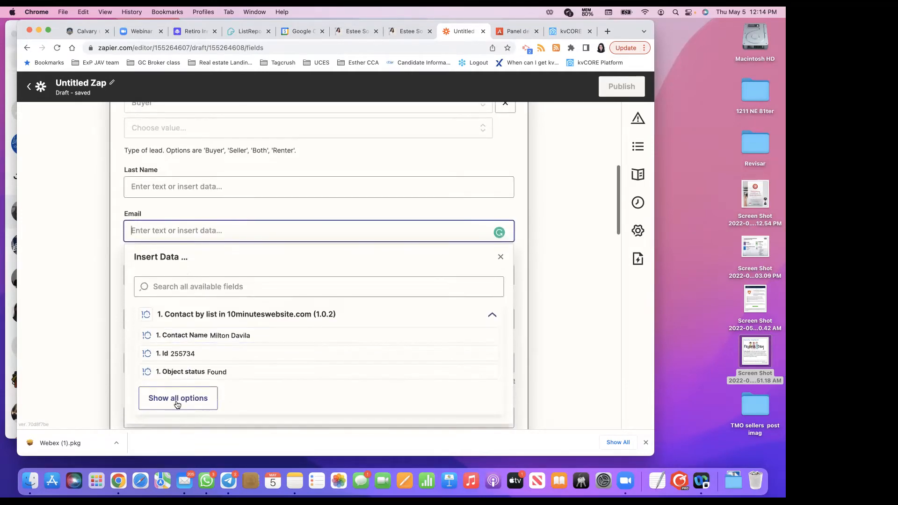
click(177, 398)
scroll(177, 402, down, 5)
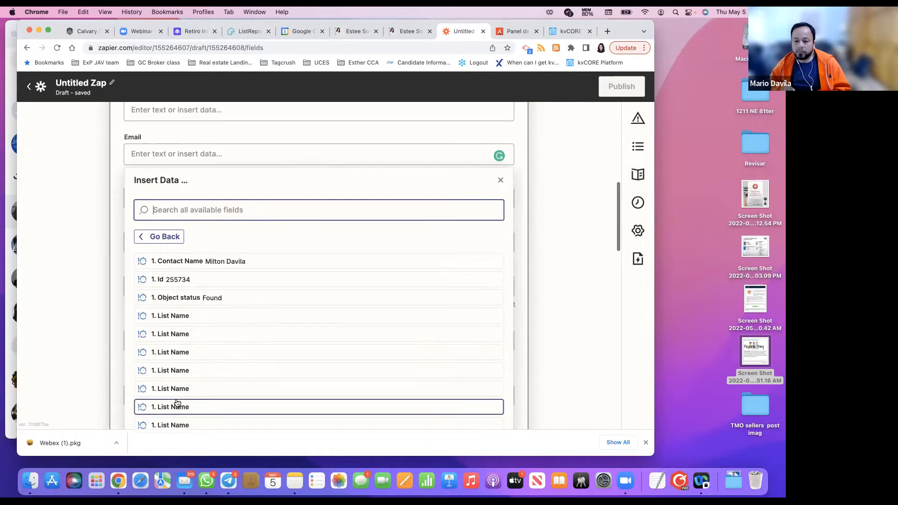
scroll(178, 403, down, 6)
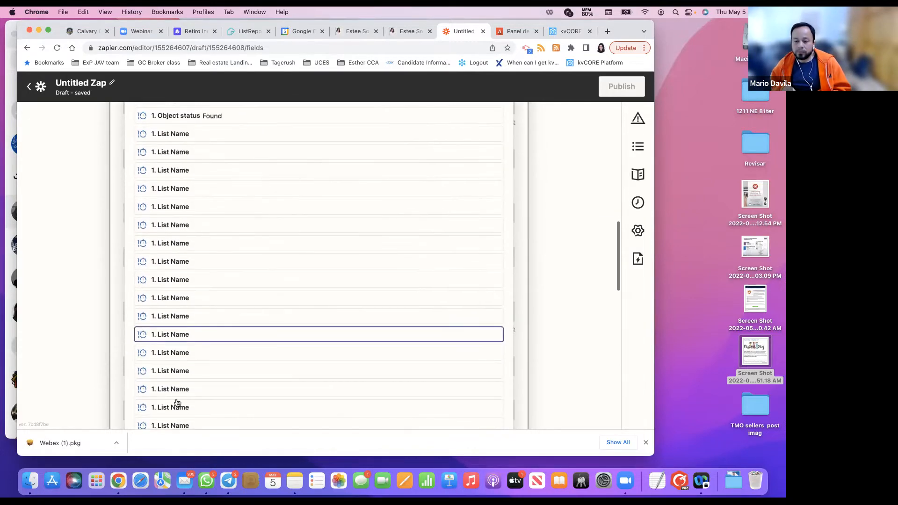
scroll(177, 402, down, 3)
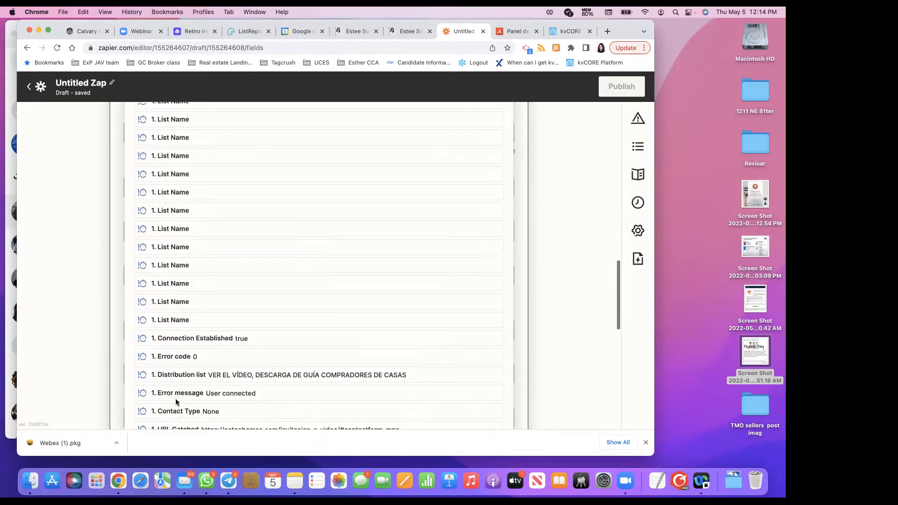
scroll(176, 403, down, 2)
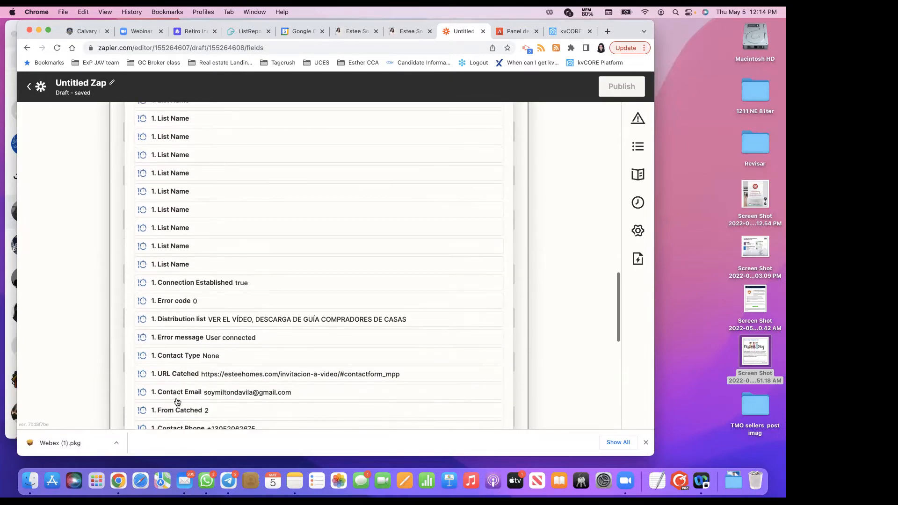
click(177, 393)
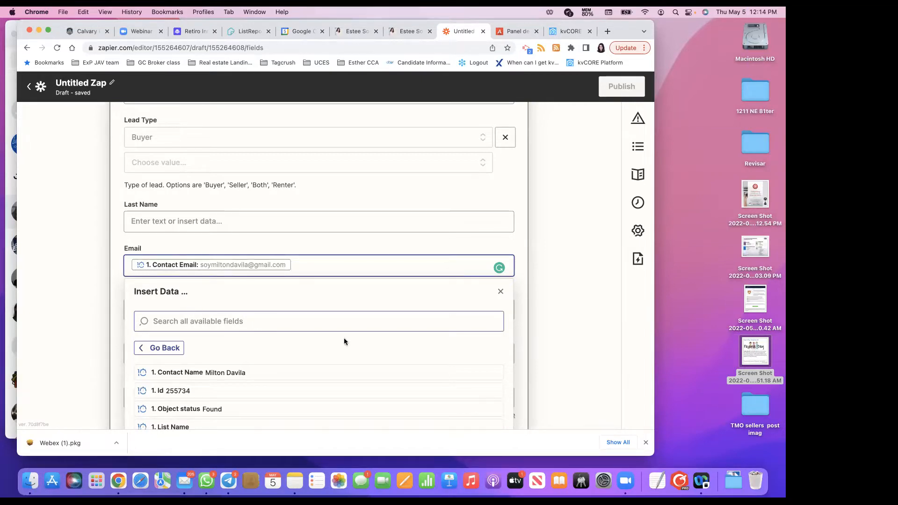
click(501, 293)
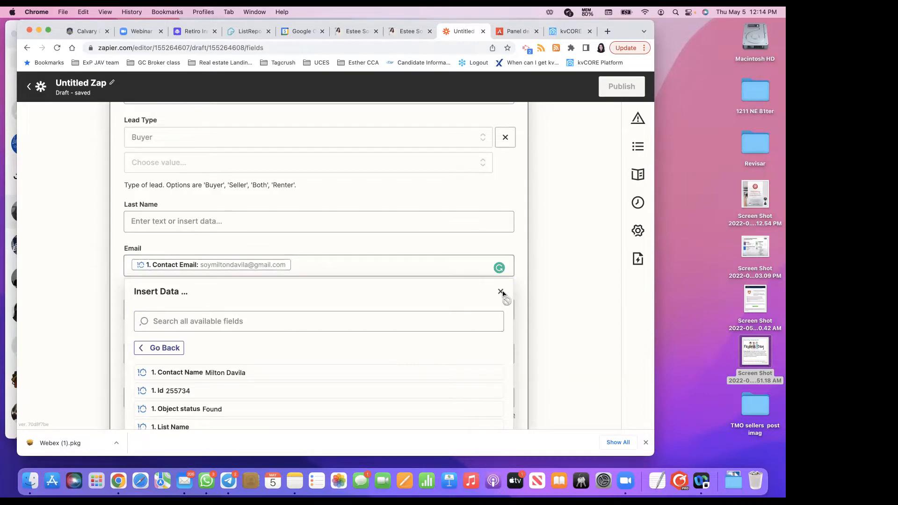
Fill Cell Phone 1 with the trigger's Contact Phone.
click(280, 308)
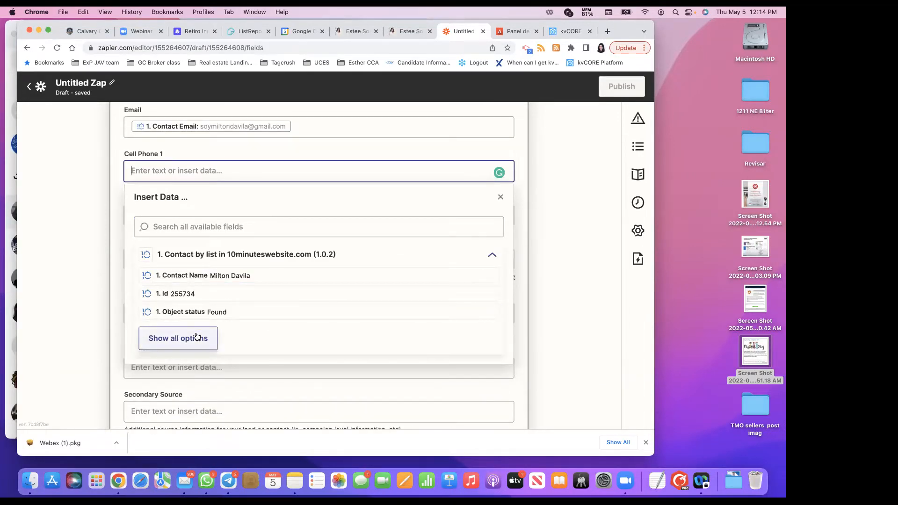
click(196, 338)
scroll(197, 336, down, 10)
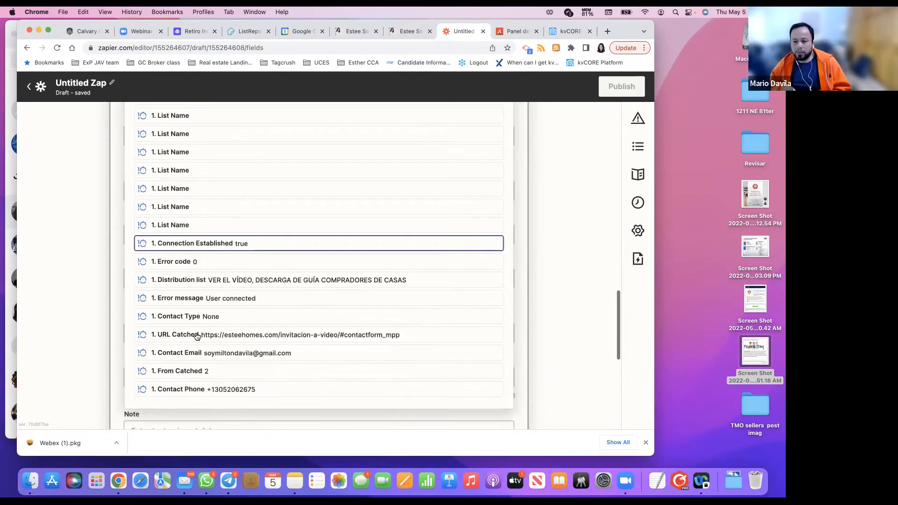
click(206, 389)
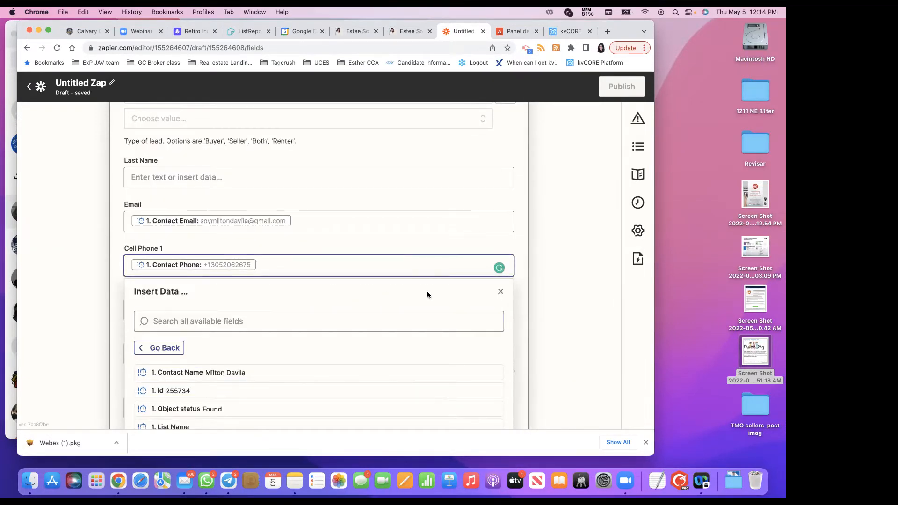
click(500, 293)
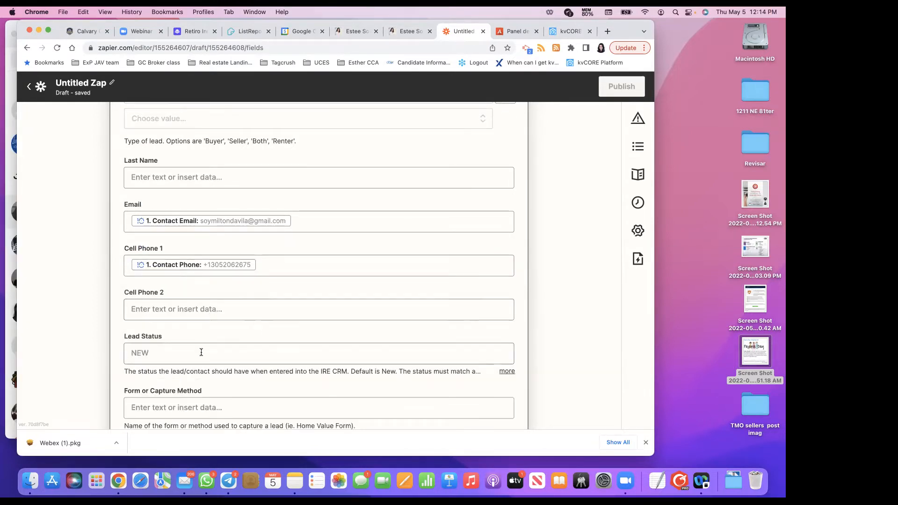
Enter 10MinutesWebsite as the contact's Source.
scroll(200, 350, down, 3)
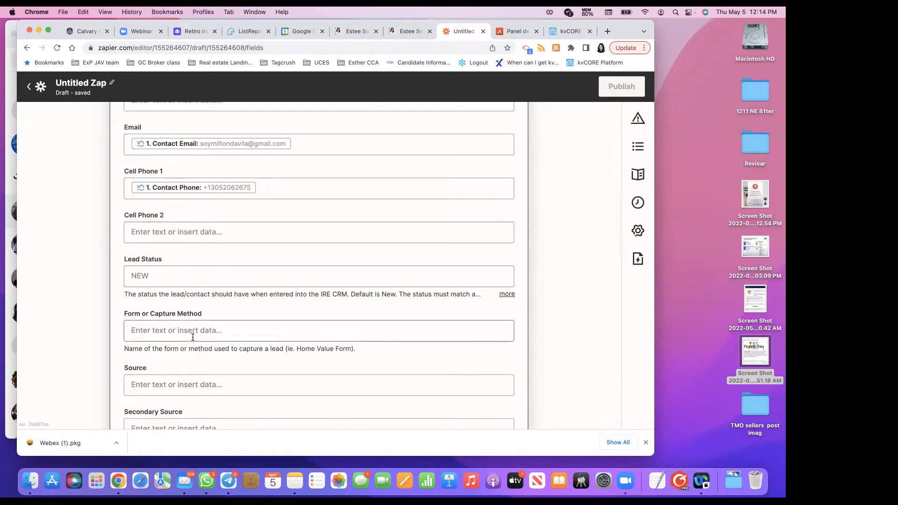
scroll(193, 336, down, 4)
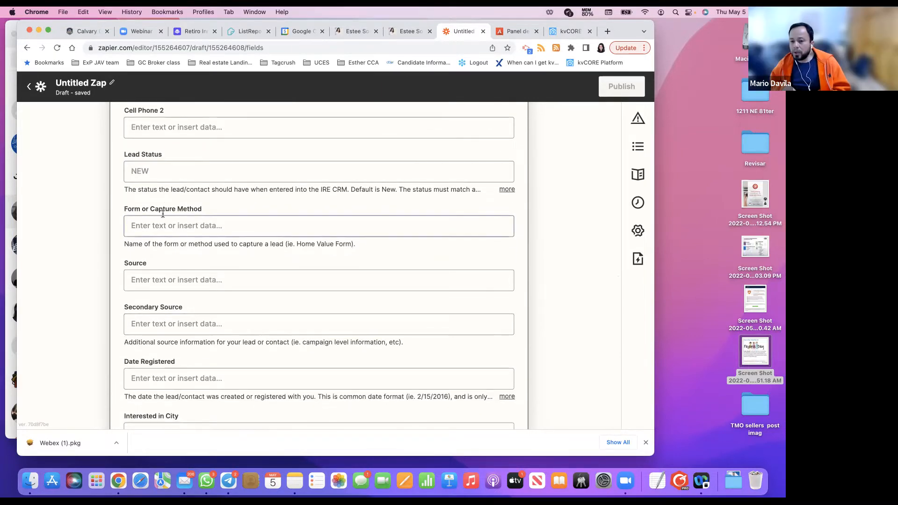
click(163, 280)
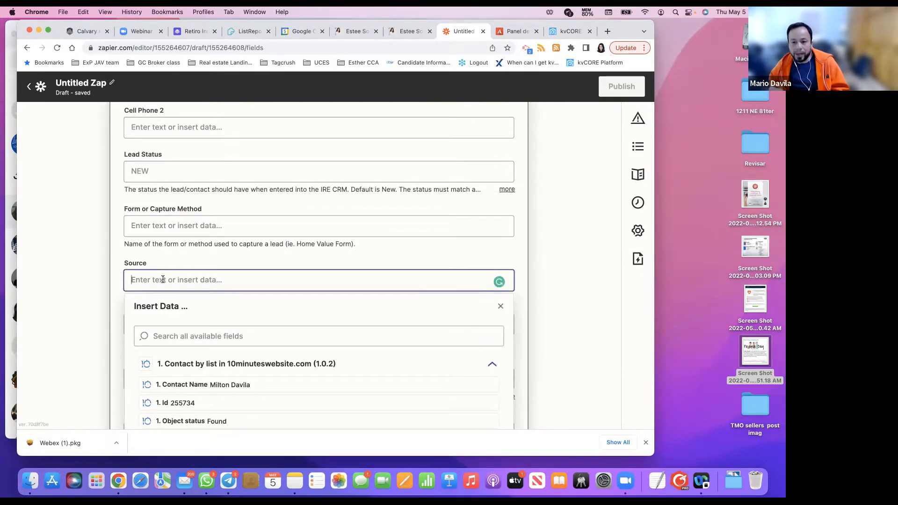
click(78, 310)
scroll(116, 352, down, 5)
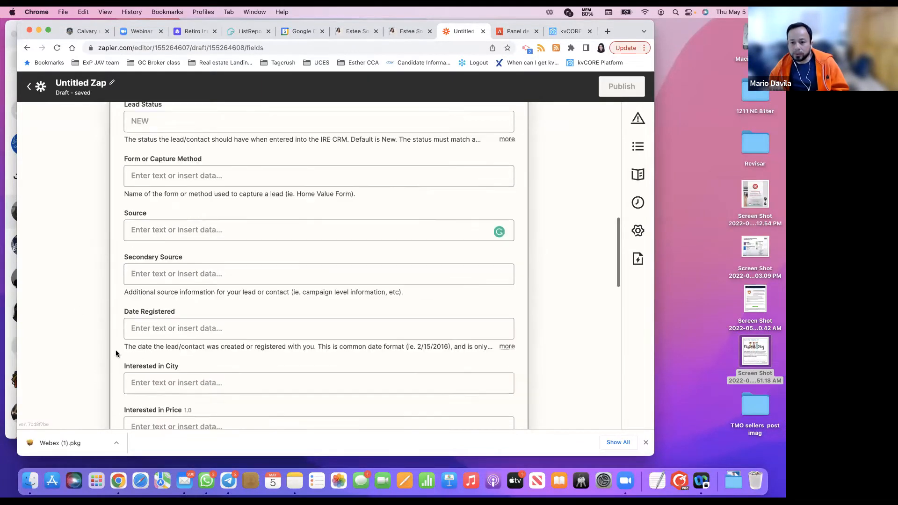
scroll(116, 352, down, 3)
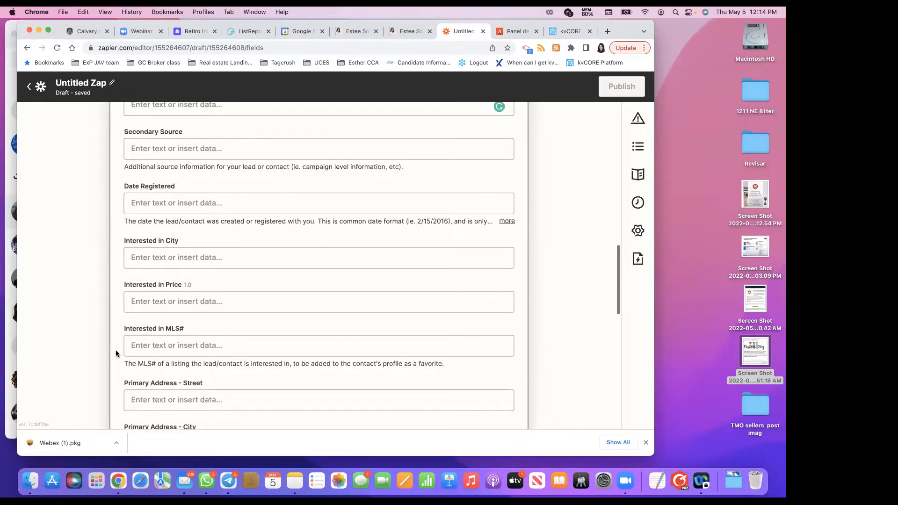
scroll(116, 353, up, 5)
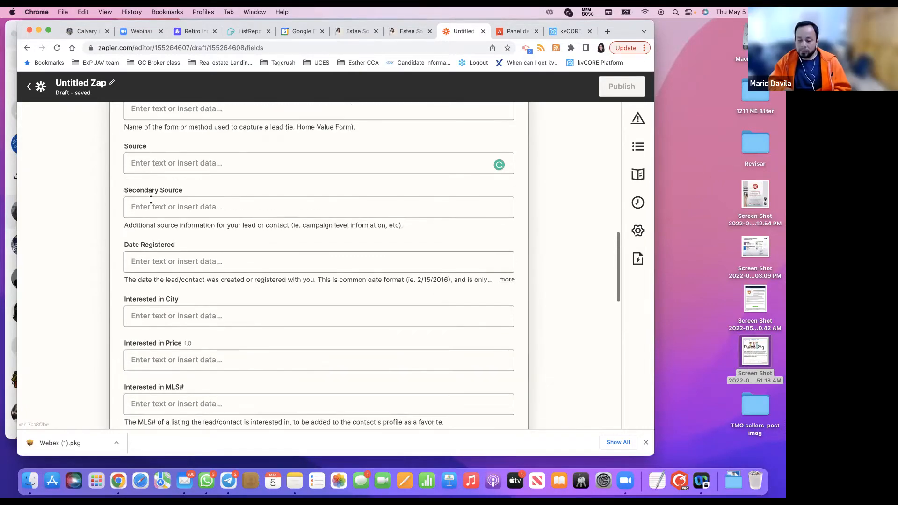
click(160, 168)
text(10Minut)
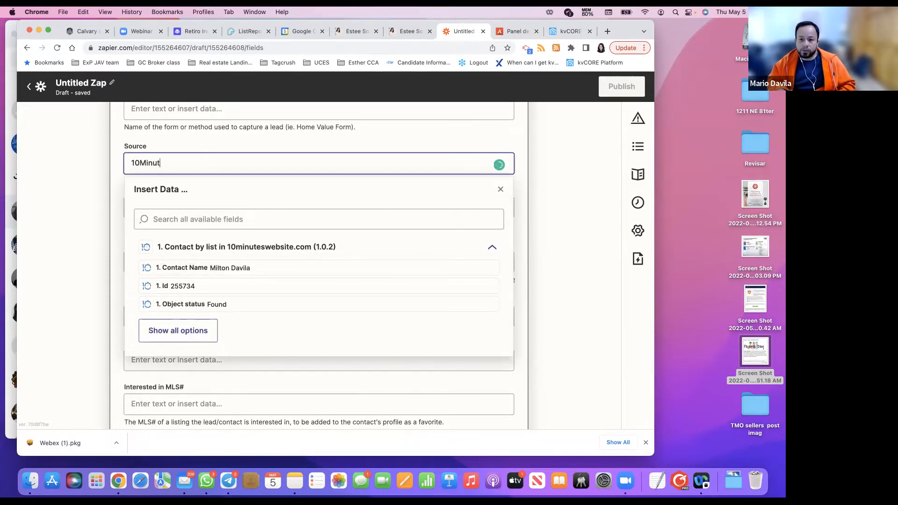
text(esWebsit)
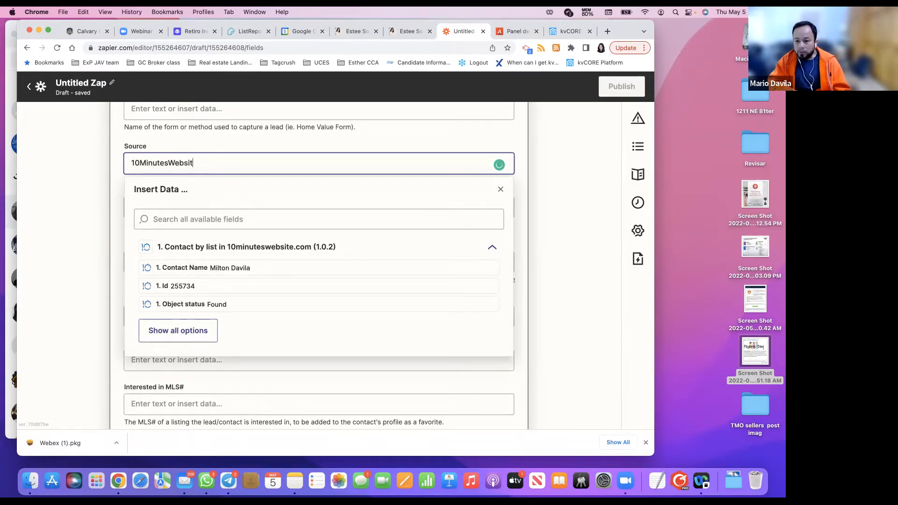
text(e)
click(213, 344)
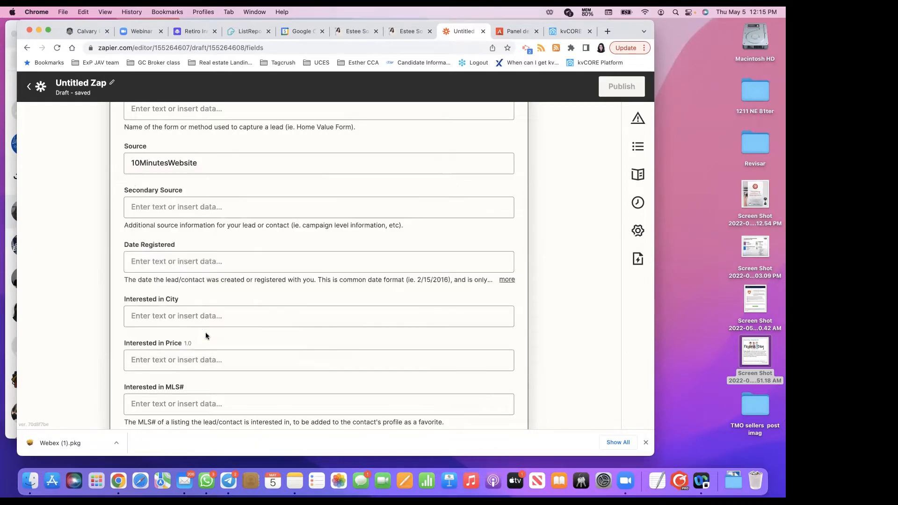
Write the note 'Guía de Compradores Lending', correcting its typos and accent.
scroll(201, 329, down, 3)
scroll(201, 329, down, 5)
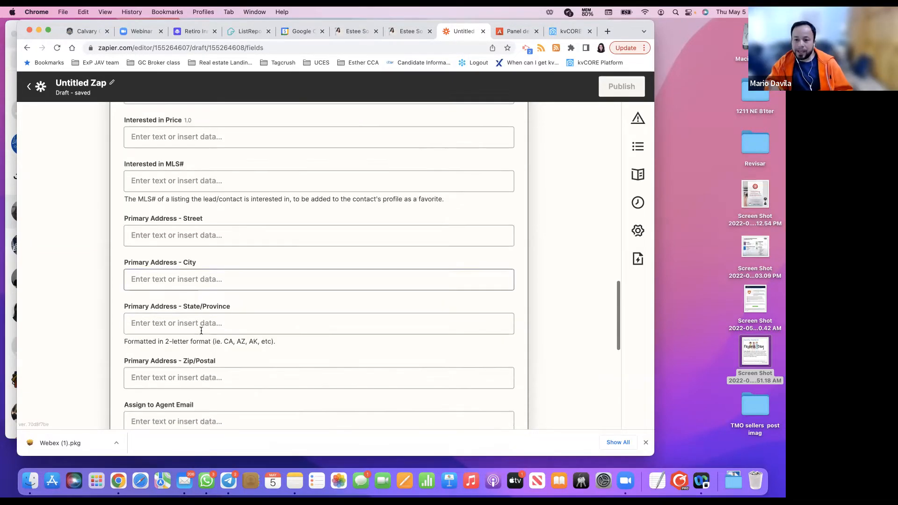
click(201, 331)
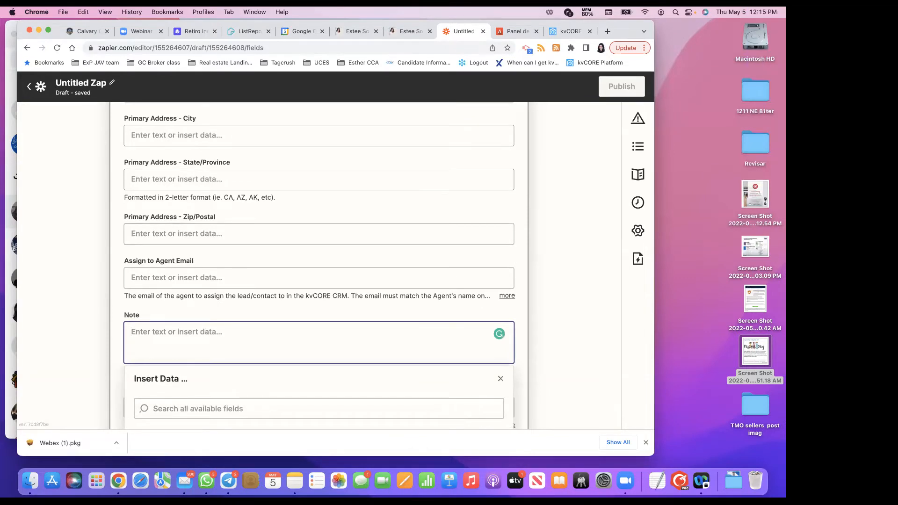
text(Guia de Comrpadores)
click(181, 332)
key(BackSpace)
key(BackSpace)
text(pradores Luigi)
key(BackSpace)
key(BackSpace)
key(BackSpace)
key(BackSpace)
text(ending)
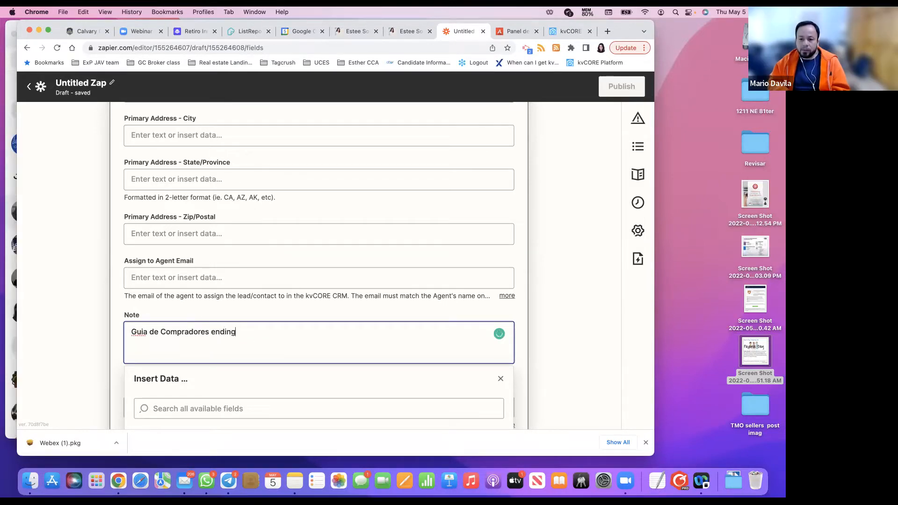
click(211, 332)
text(L)
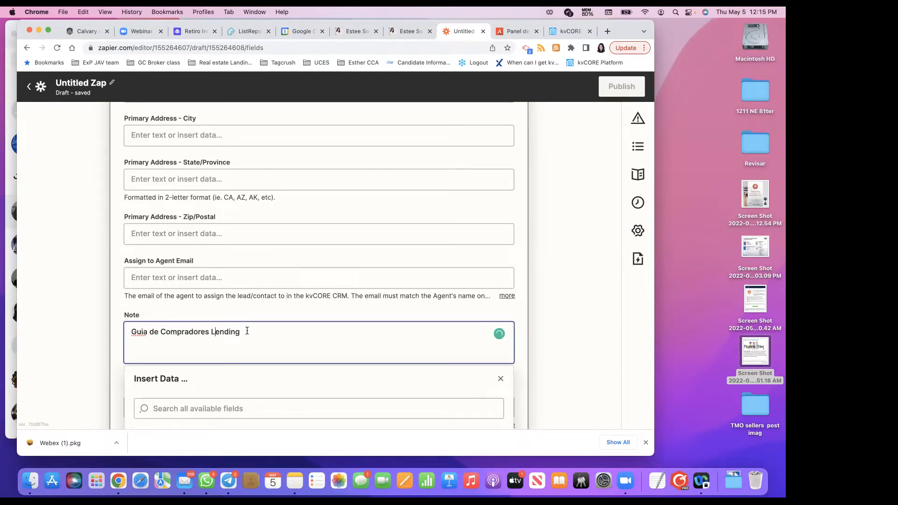
click(142, 332)
key(BackSpace)
text(í)
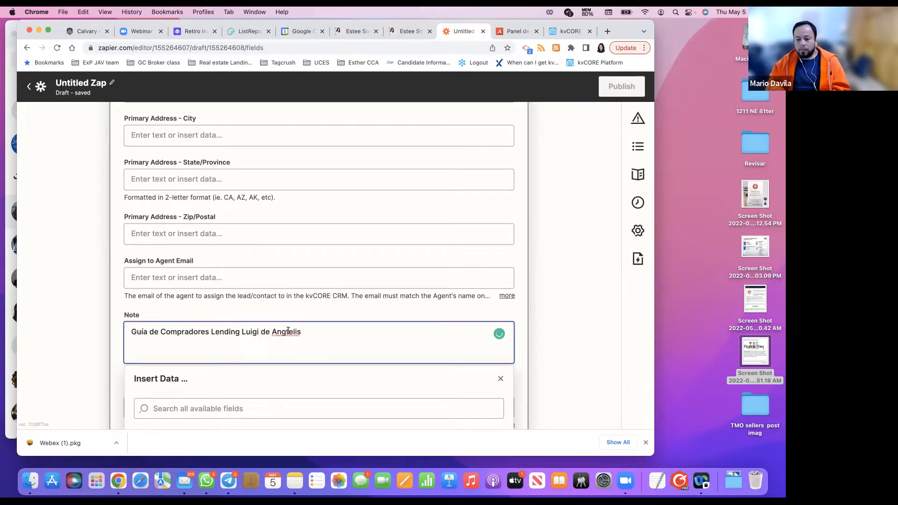
Append the lender's full name to the note and fix a stray letter.
click(288, 330)
key(BackSpace)
scroll(257, 362, down, 1)
scroll(257, 358, down, 2)
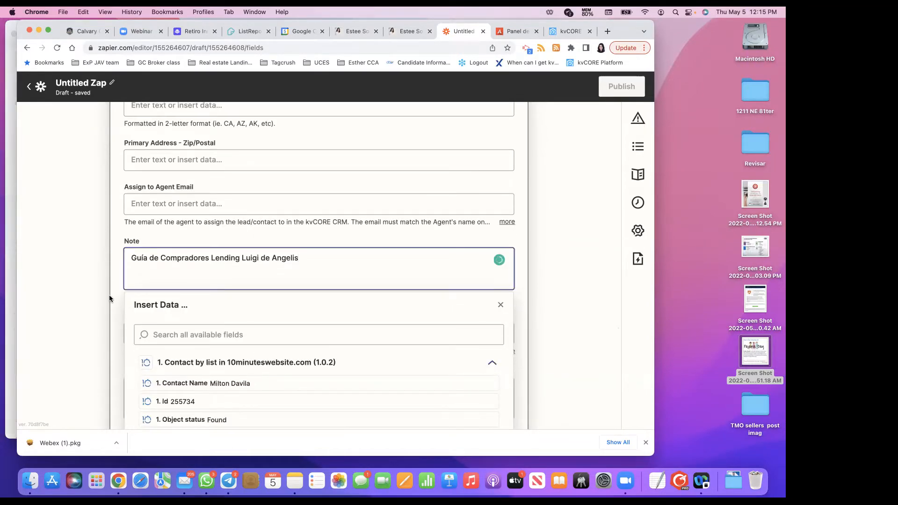
Add a '#guiaCompradores' tag joined to the lender's first name, fixing spacing and spelling.
click(573, 312)
click(267, 333)
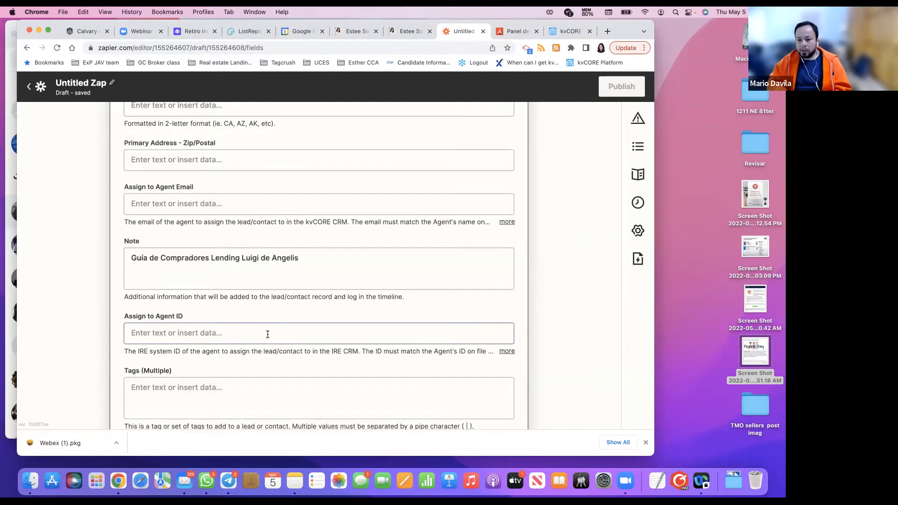
scroll(268, 335, down, 2)
click(243, 304)
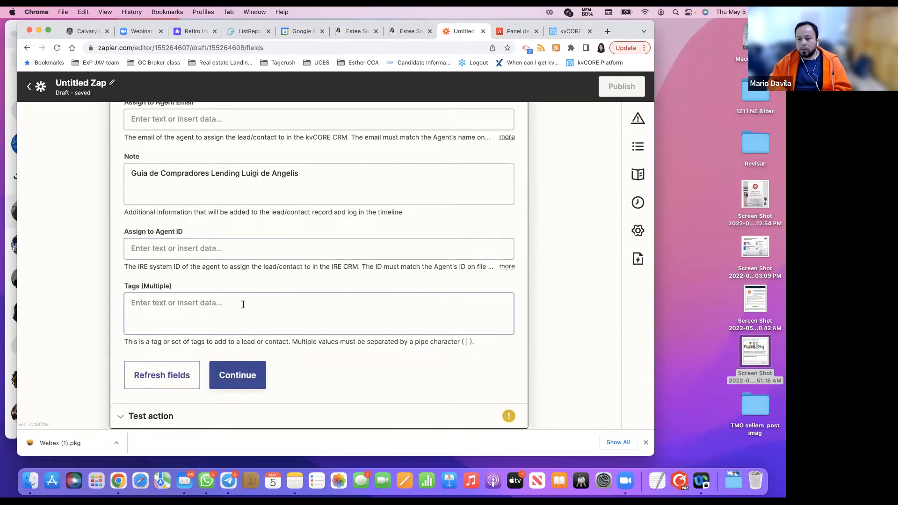
text(#g)
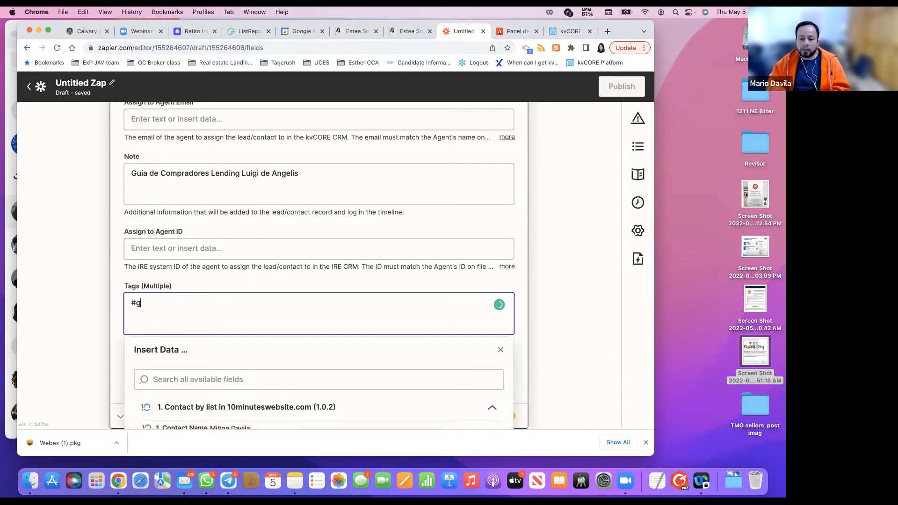
text(uia)
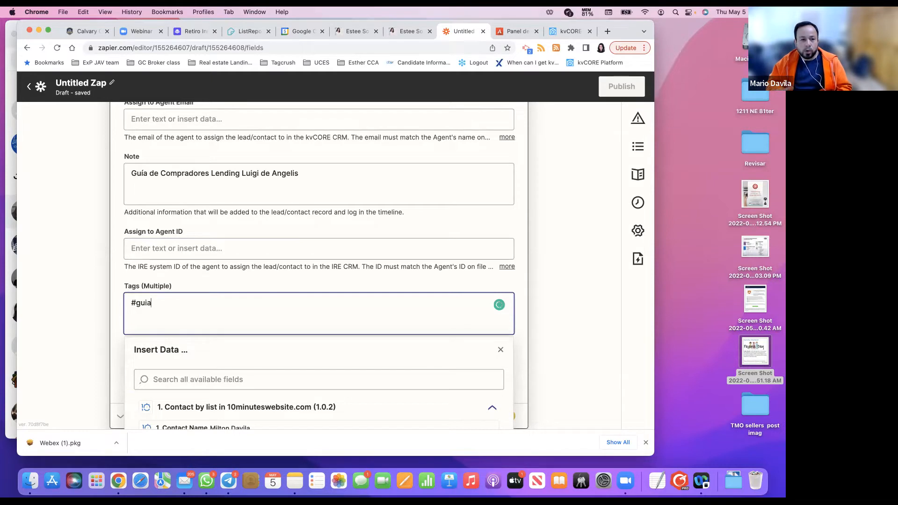
text(Comprador)
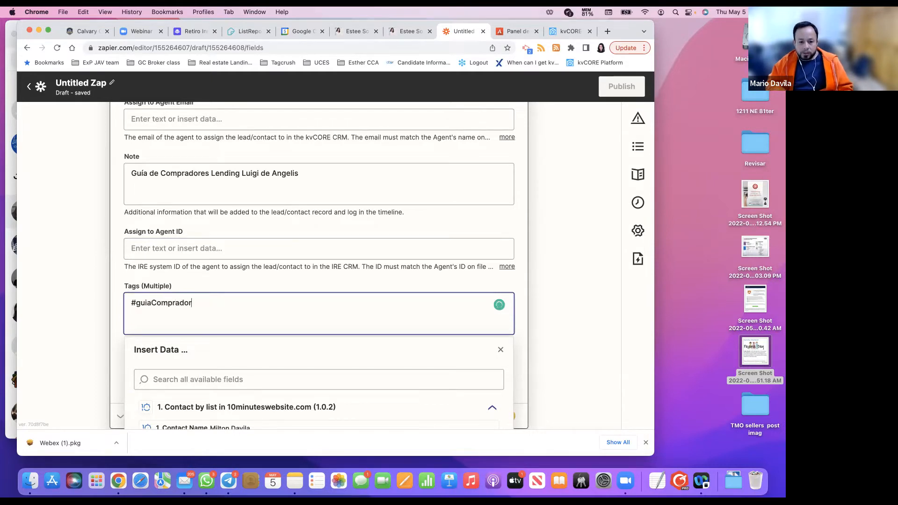
text(es Lugi)
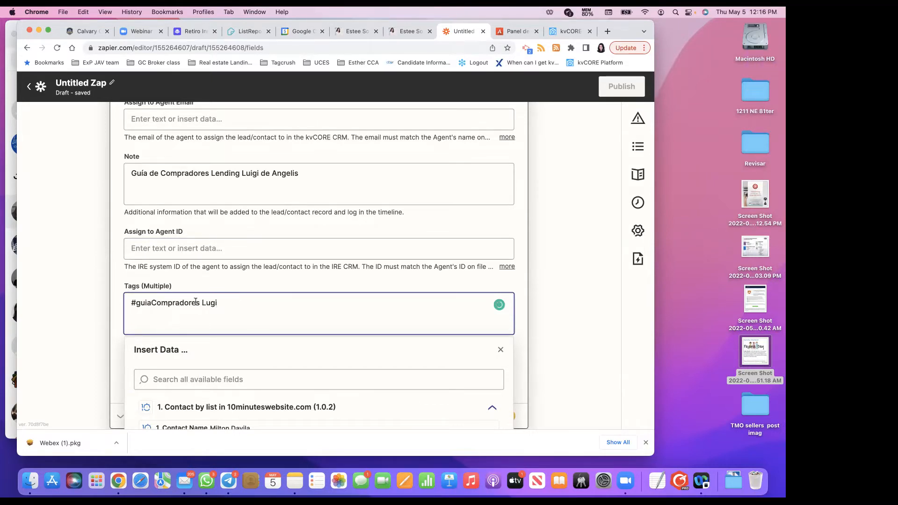
click(202, 302)
key(BackSpace)
click(209, 303)
text(i)
Capitalise the tag to #GuiaCompradores and continue to the action test.
click(139, 302)
key(BackSpace)
text(G)
click(181, 302)
click(228, 306)
click(120, 350)
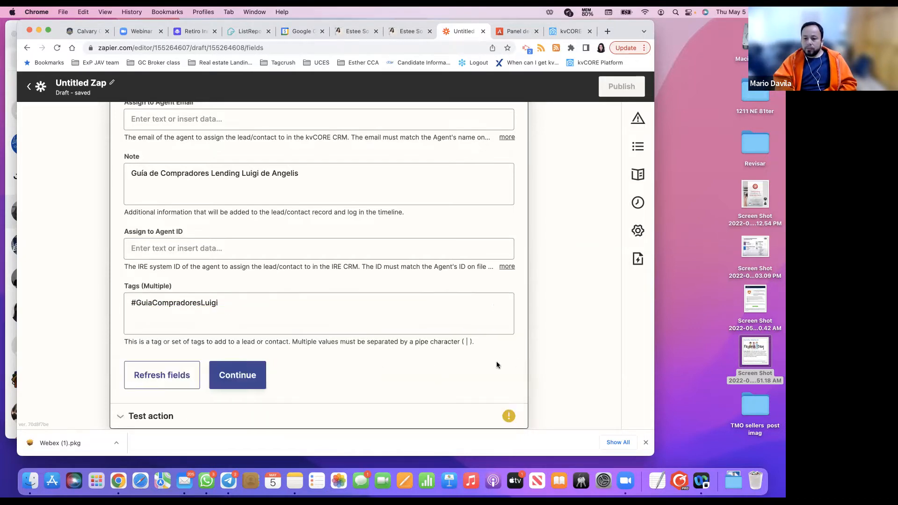
click(251, 376)
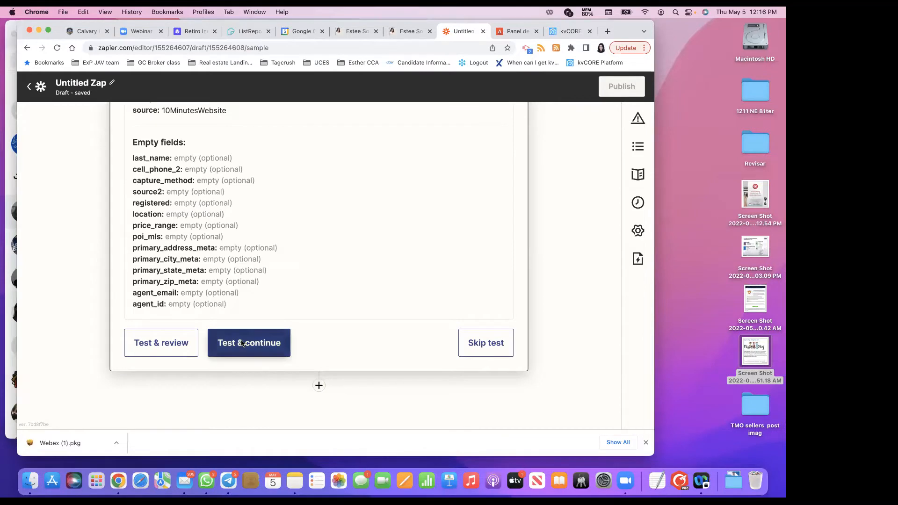
Send a test contact to kvCORE, then publish the Zap and turn it on.
click(242, 343)
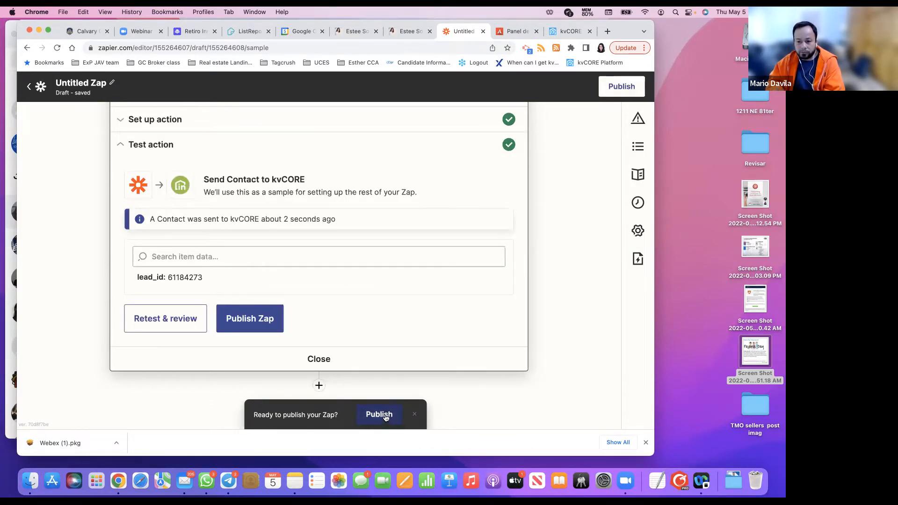
click(261, 322)
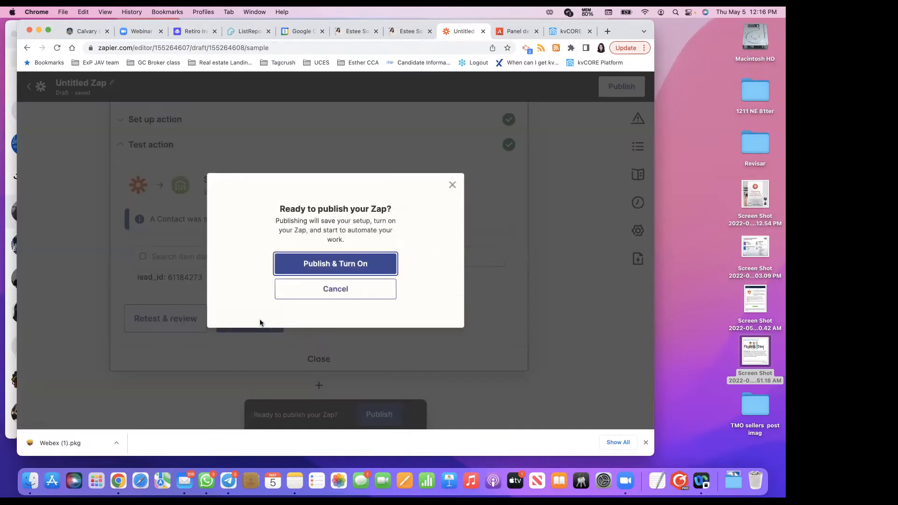
click(310, 266)
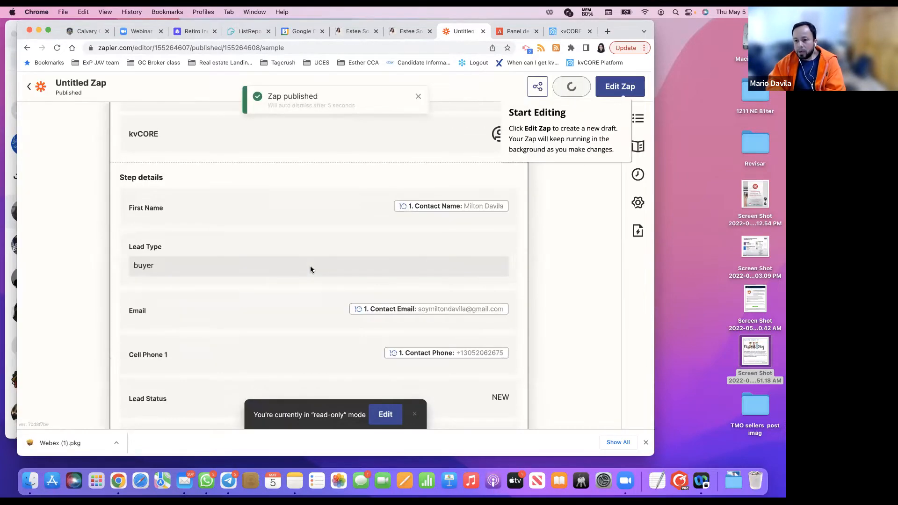
Look over the published kvCORE step's field values, then switch to the kvCORE contacts tab.
scroll(310, 266, up, 3)
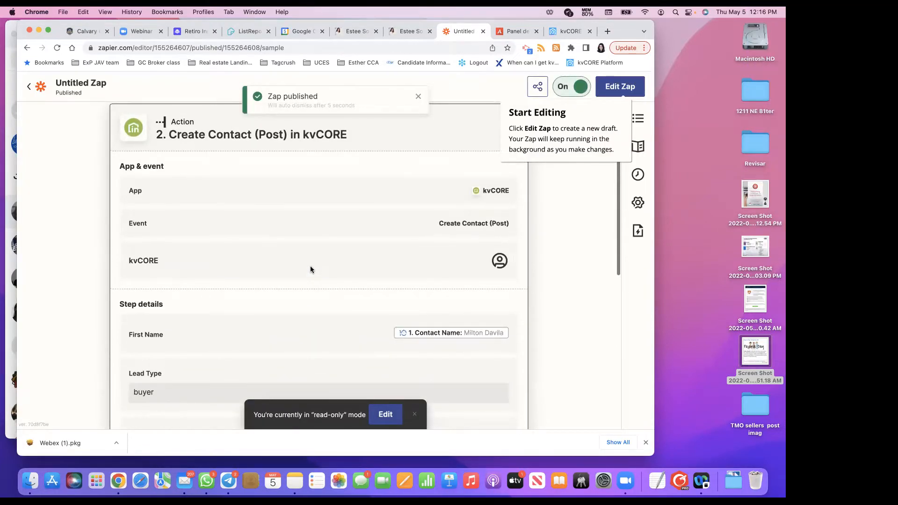
scroll(310, 269, down, 4)
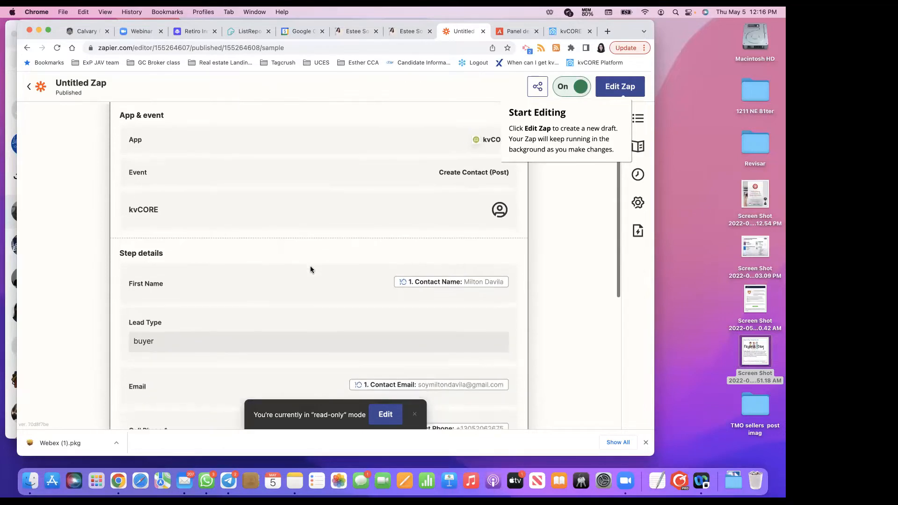
scroll(310, 269, down, 8)
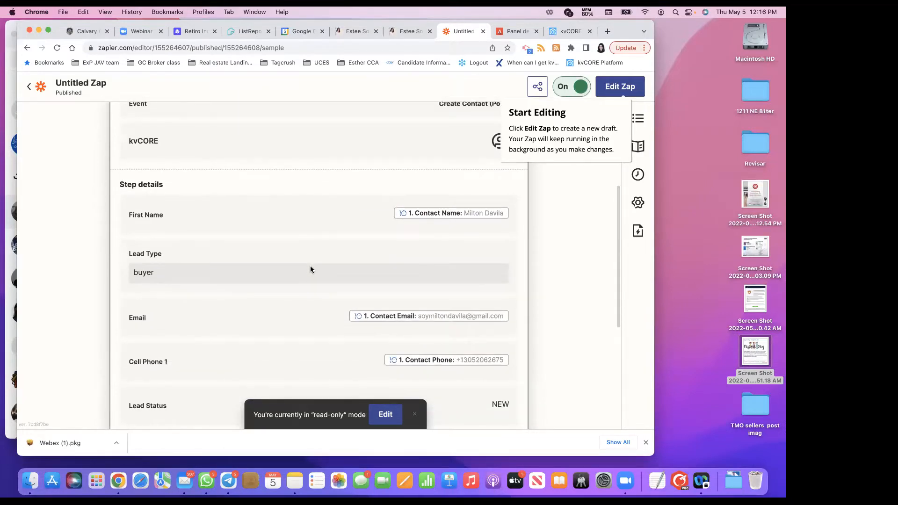
scroll(310, 270, down, 3)
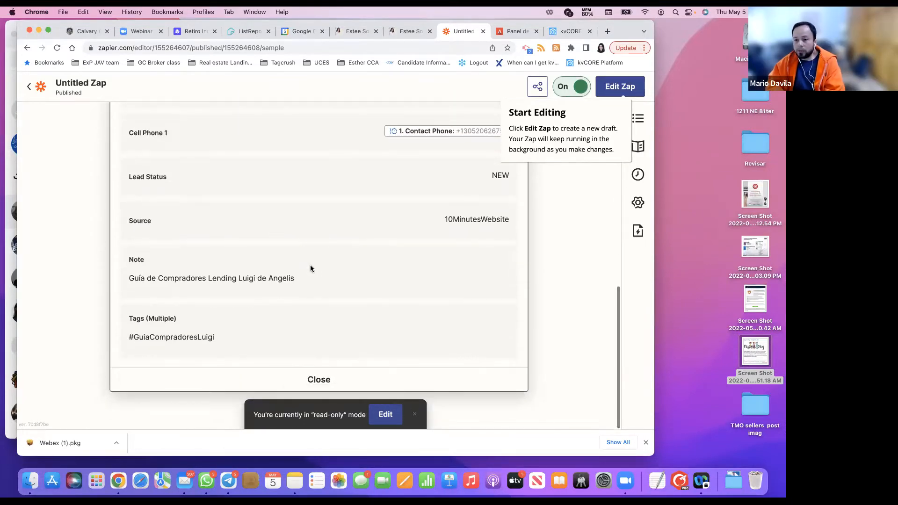
click(565, 31)
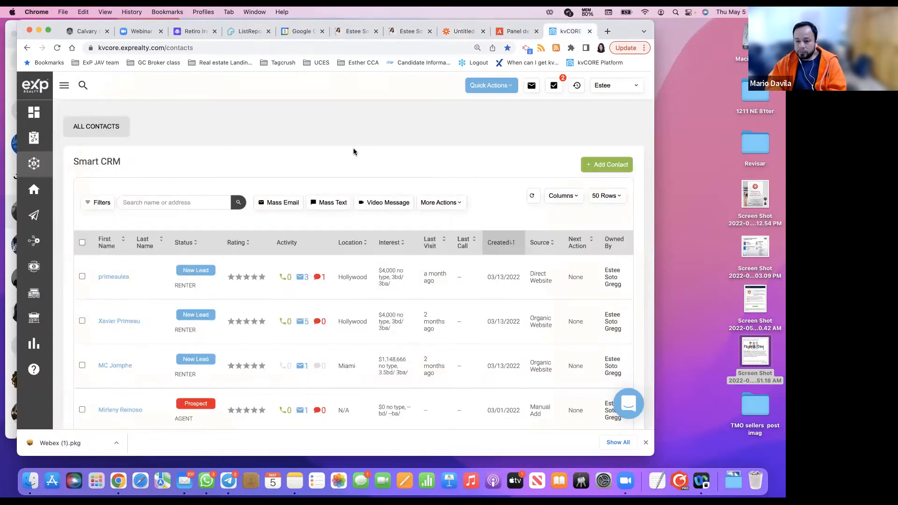
Reload the kvCORE contacts list and open the newly created test contact.
click(226, 44)
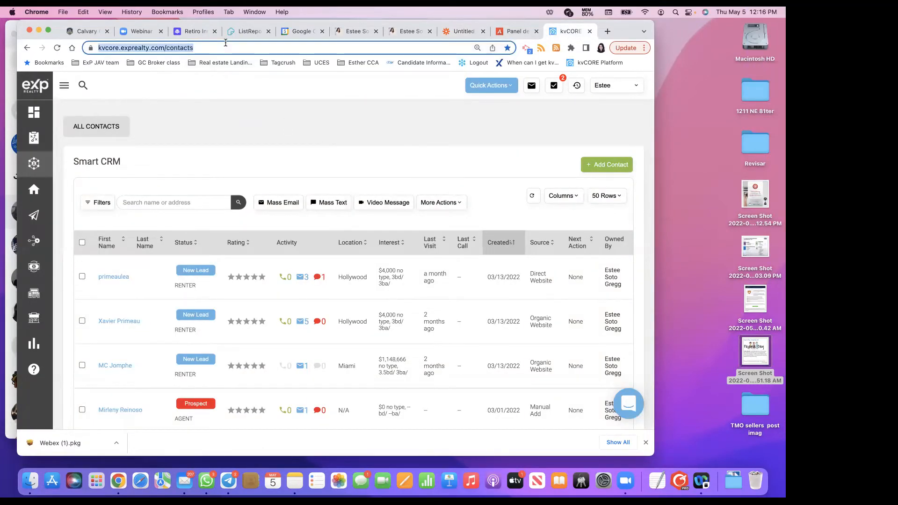
key(Return)
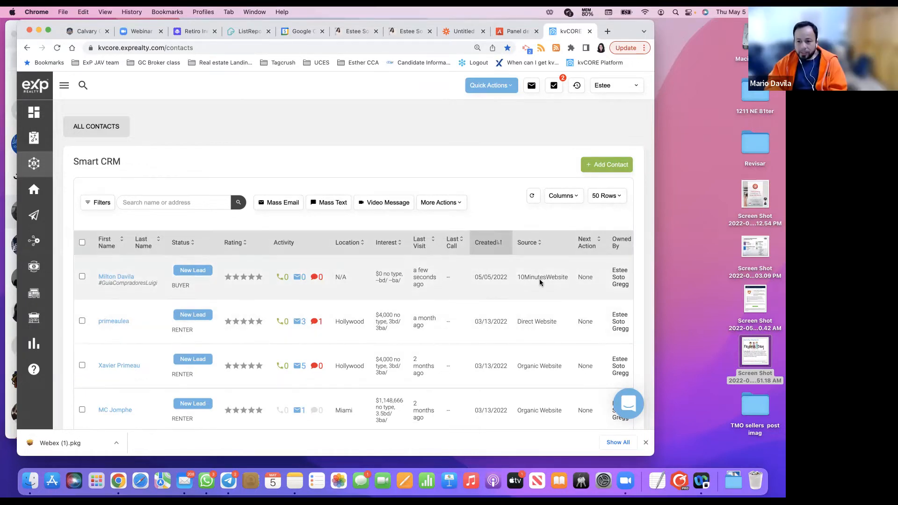
click(111, 276)
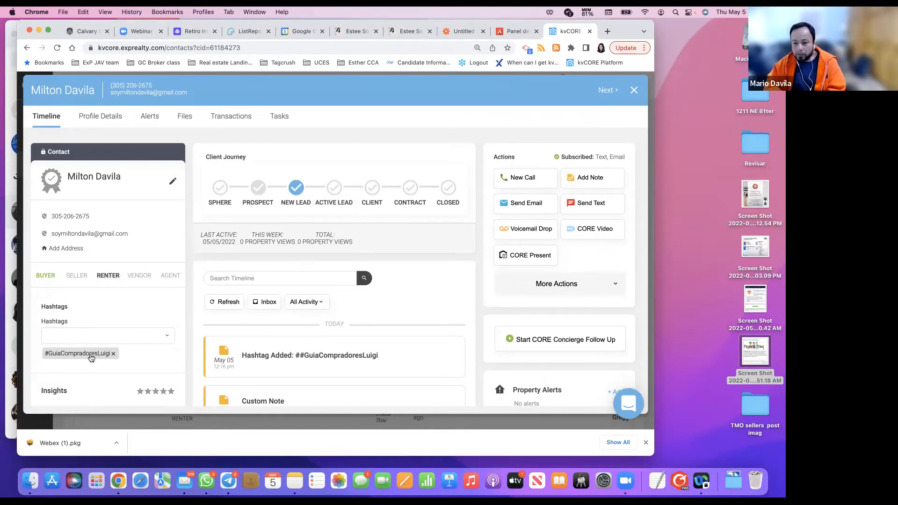
Check the contact's buyer's-guide hashtag and timeline, then close it back to Smart CRM.
scroll(90, 358, down, 5)
scroll(91, 354, down, 3)
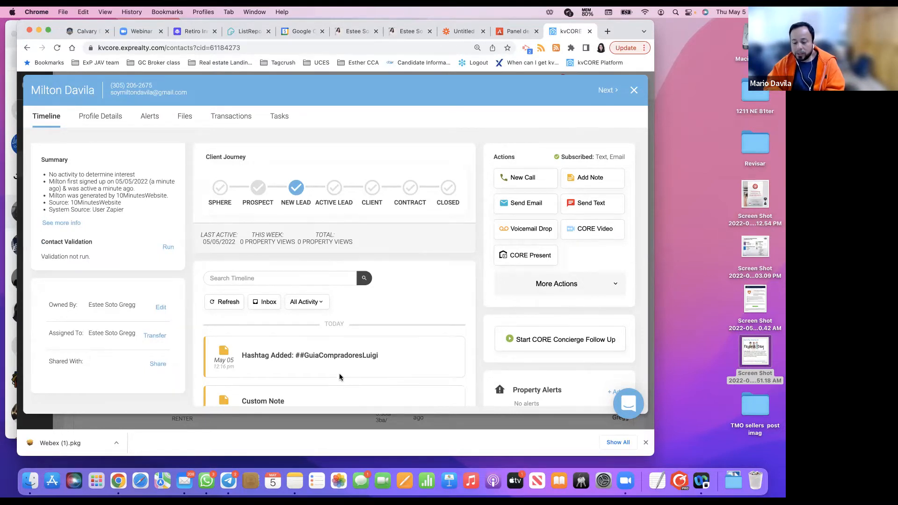
scroll(341, 380, down, 5)
scroll(339, 375, down, 1)
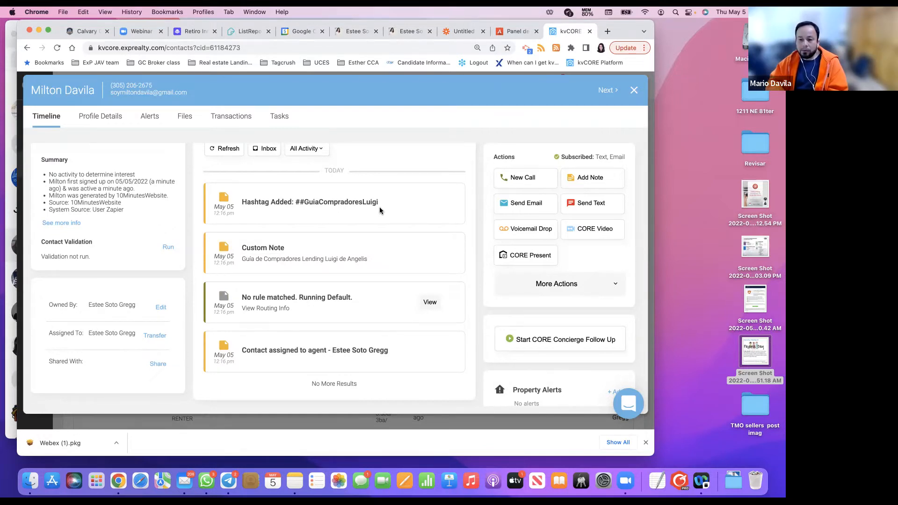
scroll(380, 207, up, 5)
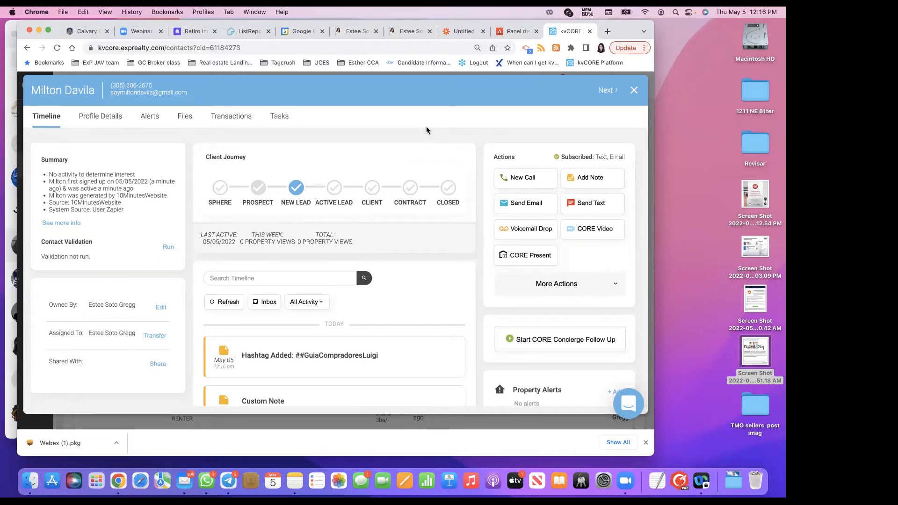
double_click(310, 355)
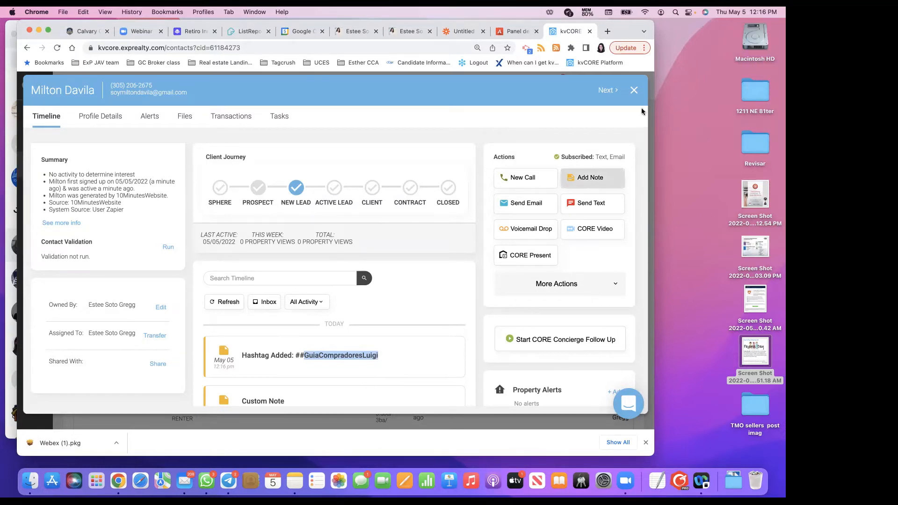
click(633, 93)
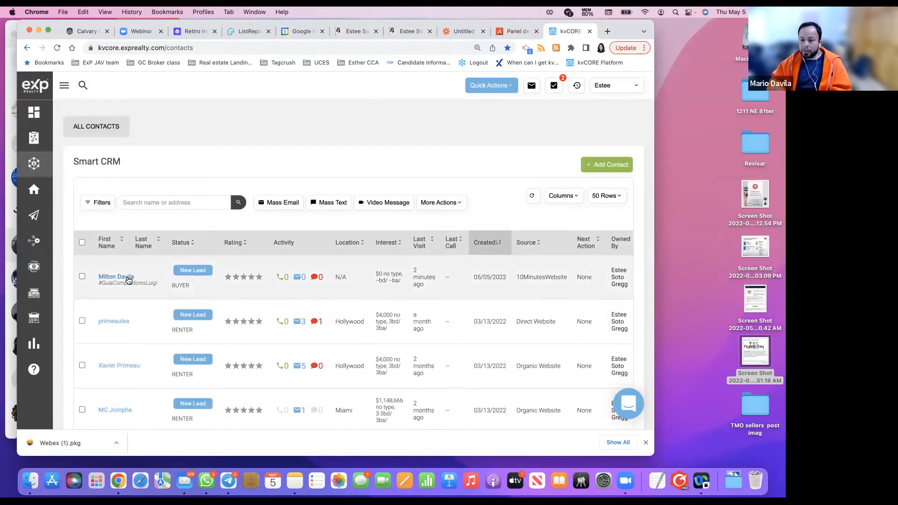
Return to Zapier, edit the published Zap and expand the kvCORE step's fields.
click(463, 32)
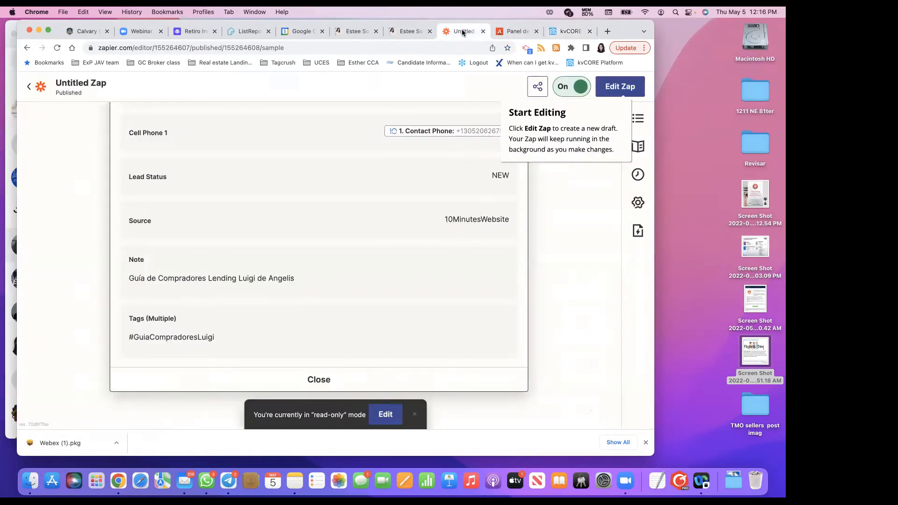
scroll(329, 317, down, 1)
click(624, 89)
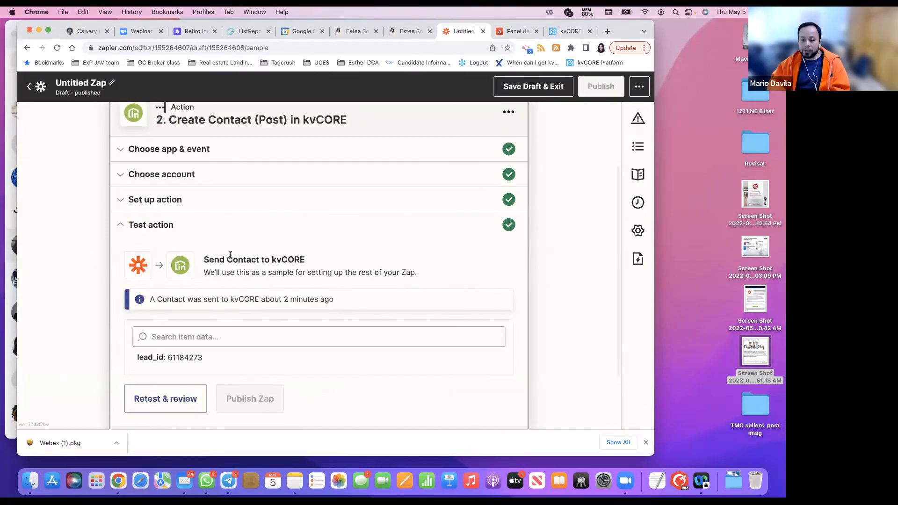
scroll(208, 330, down, 3)
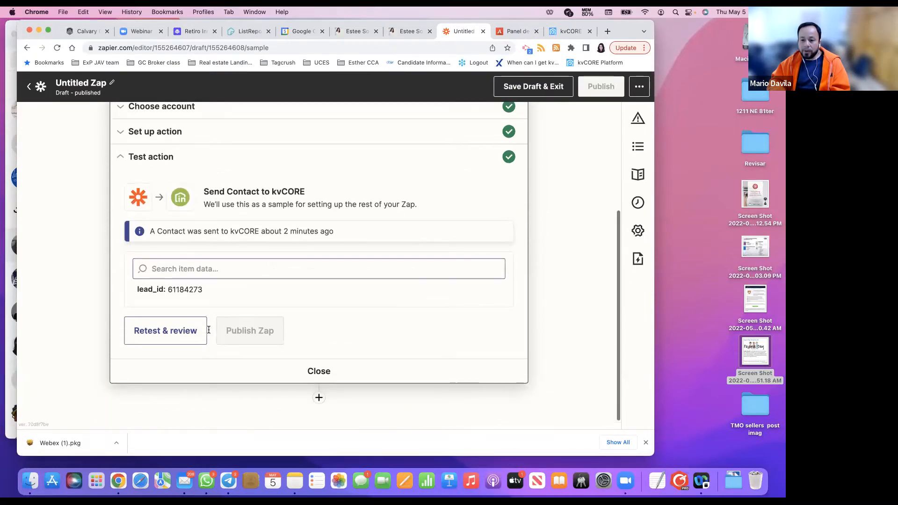
scroll(209, 330, up, 2)
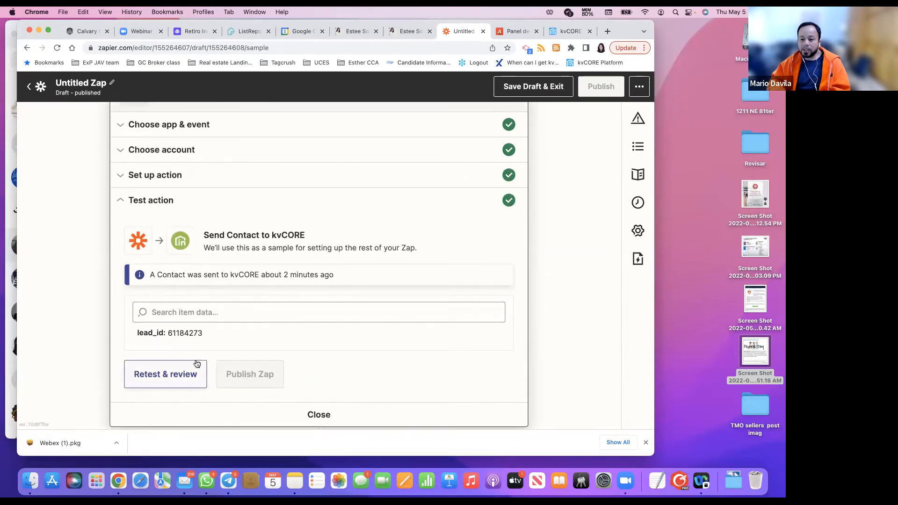
scroll(211, 290, up, 2)
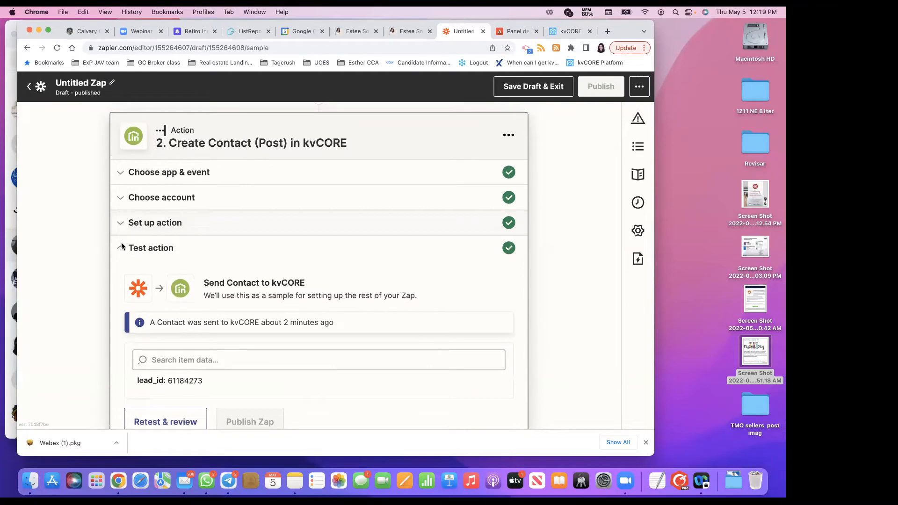
click(121, 228)
Delete the leading # from the Tags value and save the fields.
scroll(150, 243, down, 15)
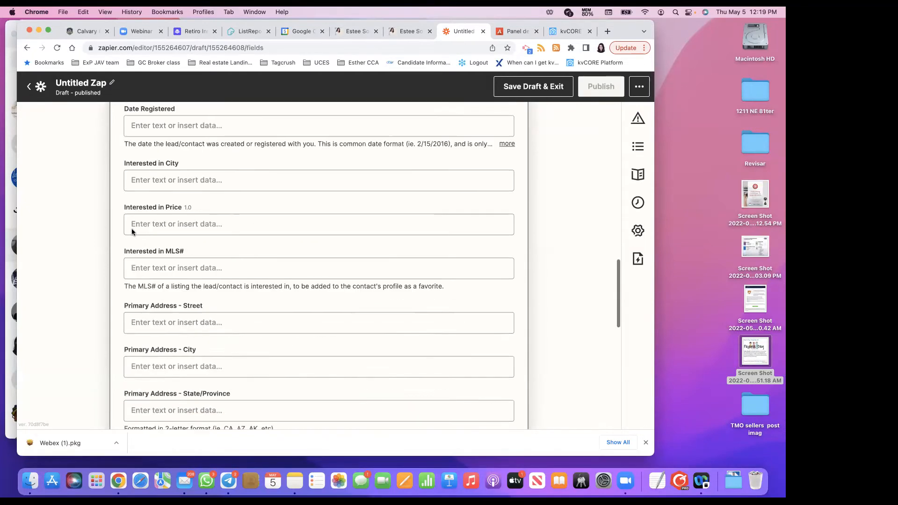
click(137, 223)
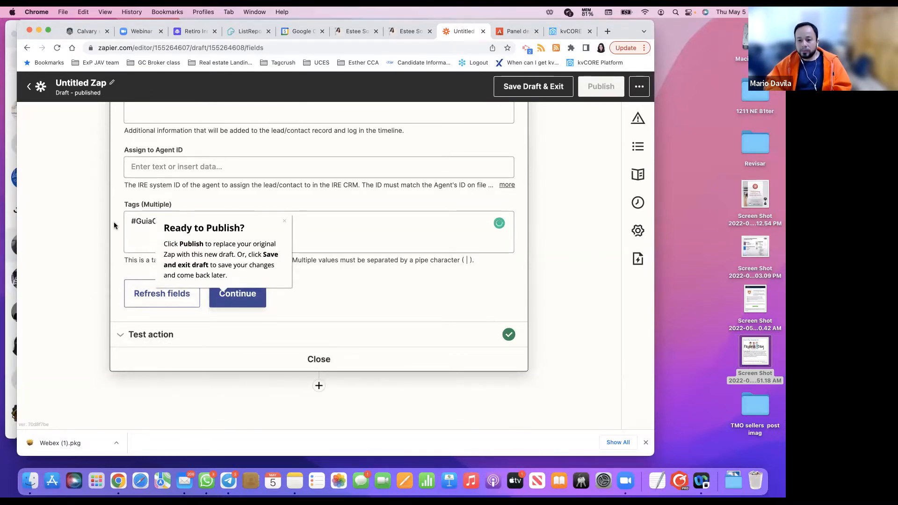
click(140, 224)
key(BackSpace)
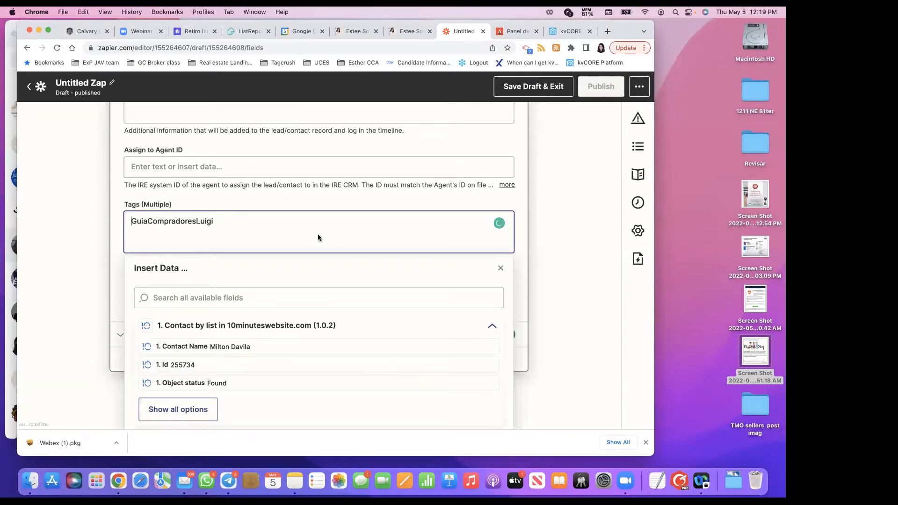
click(500, 267)
click(257, 306)
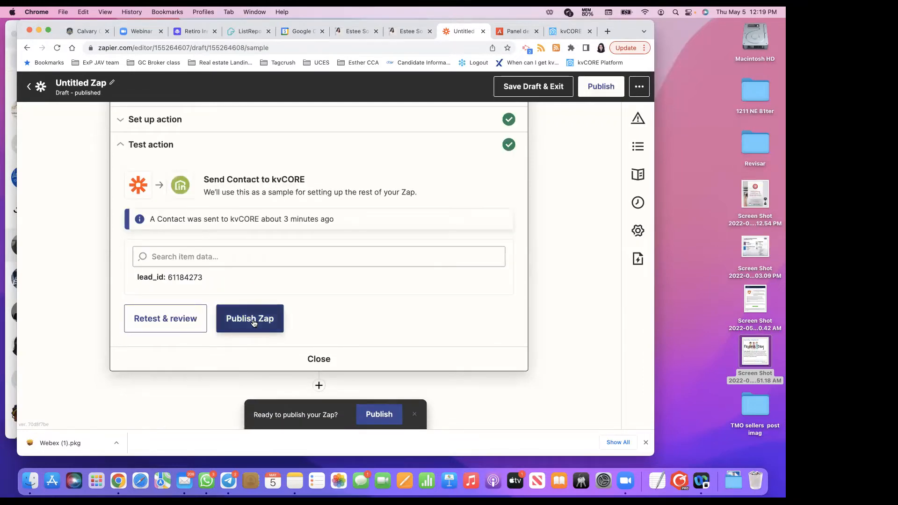
Republish the updated Zap, replacing the live version.
click(253, 322)
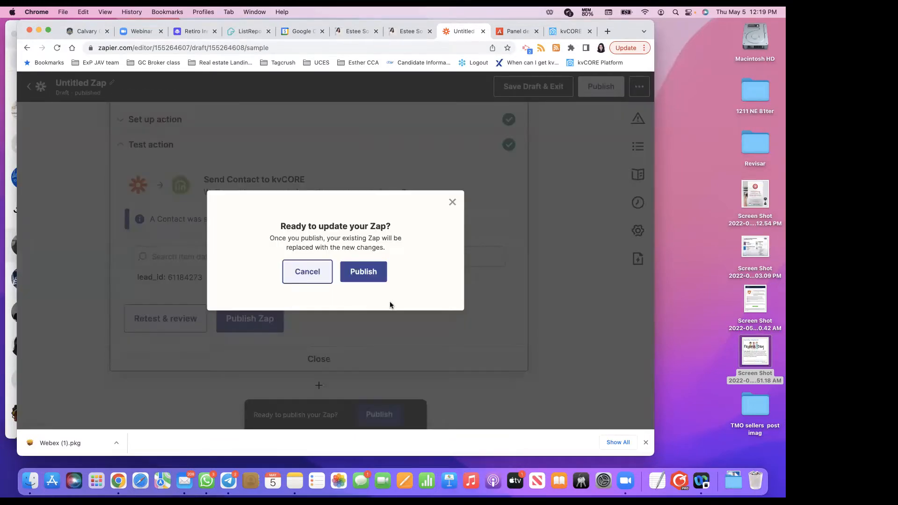
click(360, 277)
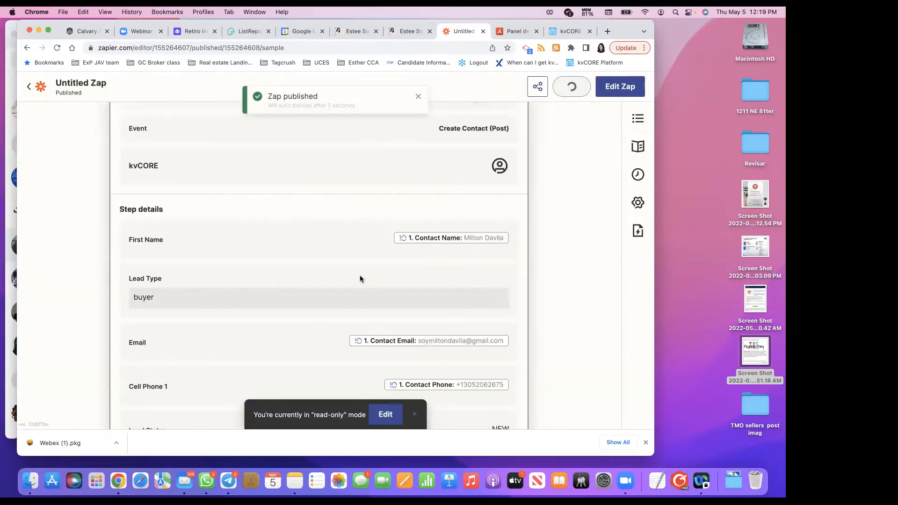
scroll(360, 278, down, 5)
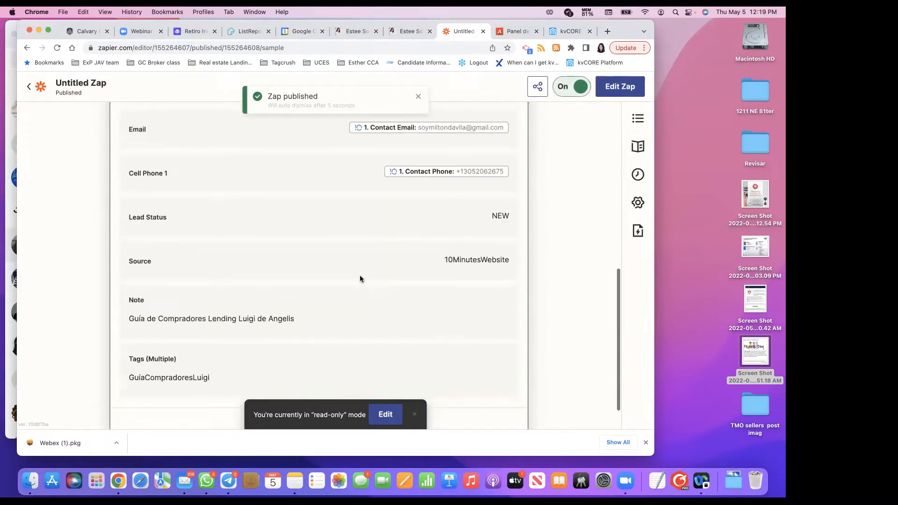
scroll(361, 278, up, 10)
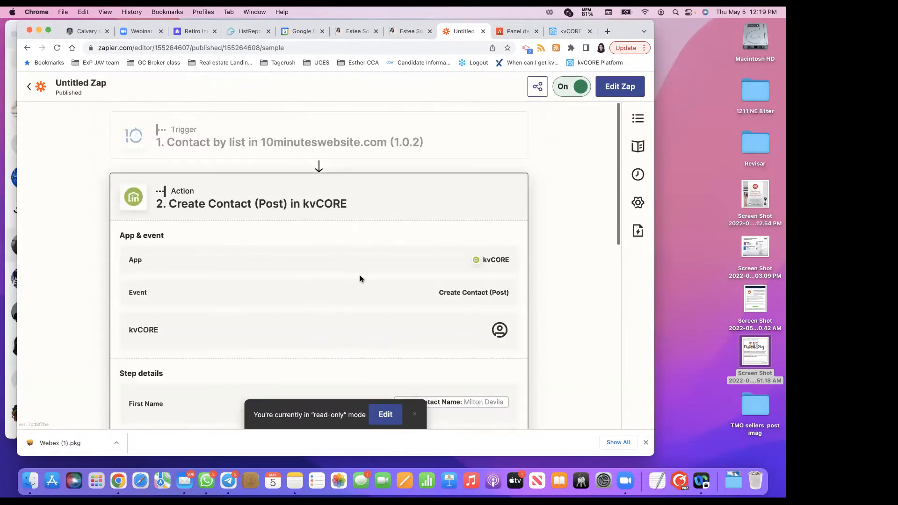
scroll(360, 279, down, 3)
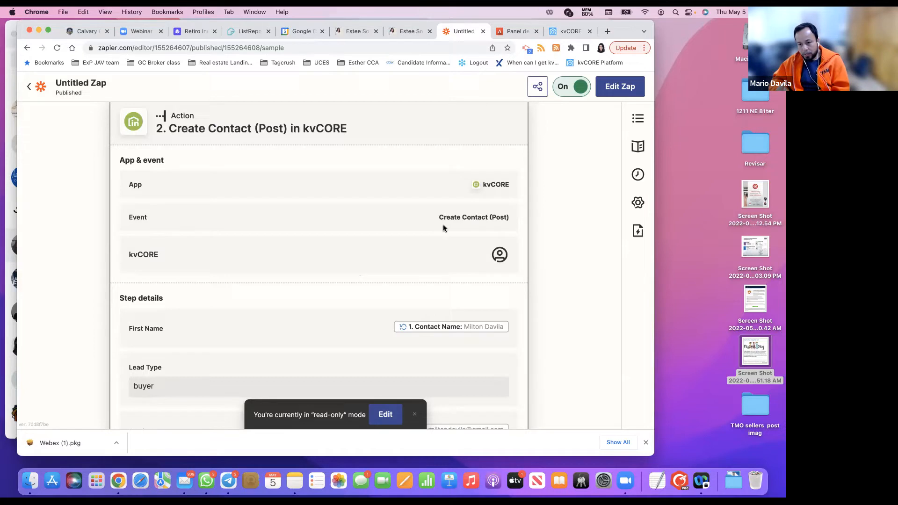
Rename the Zap to 'Guia Compradores' plus the lender's full name, fixing the typos.
scroll(388, 212, up, 3)
click(83, 84)
text(Guia Comprdore)
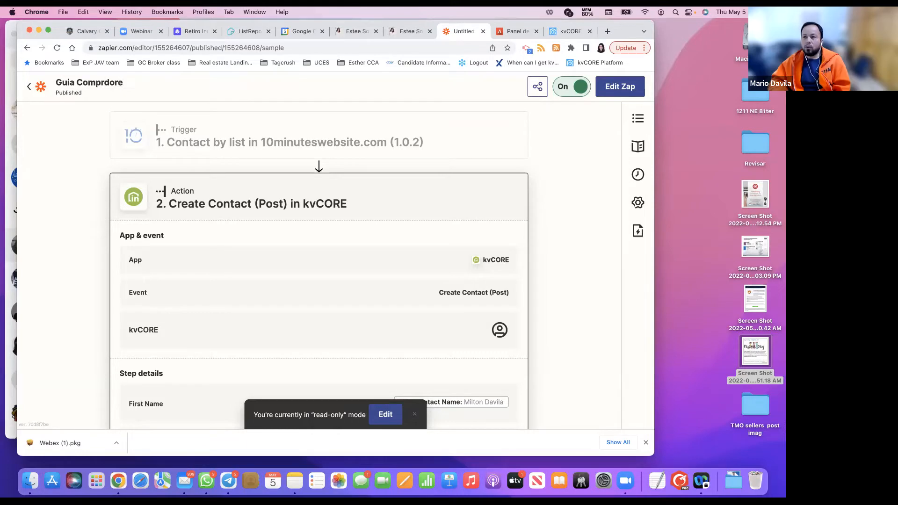
text(s )
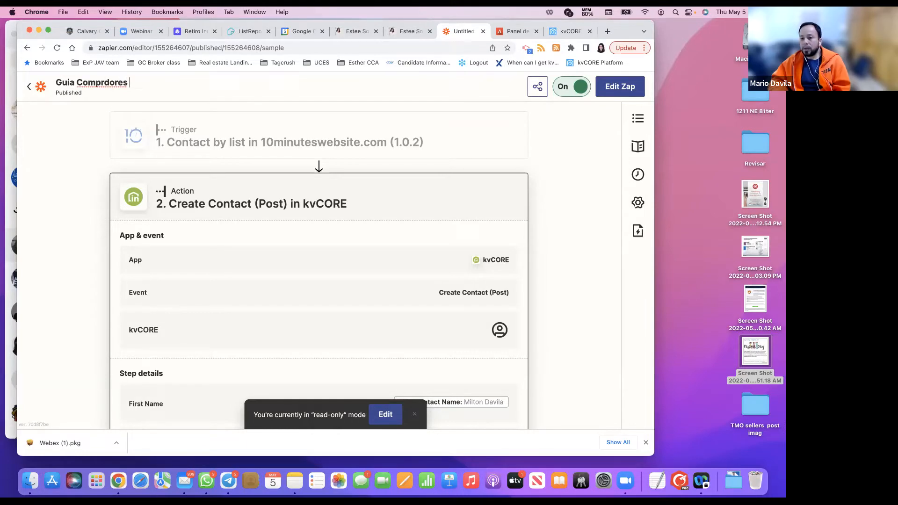
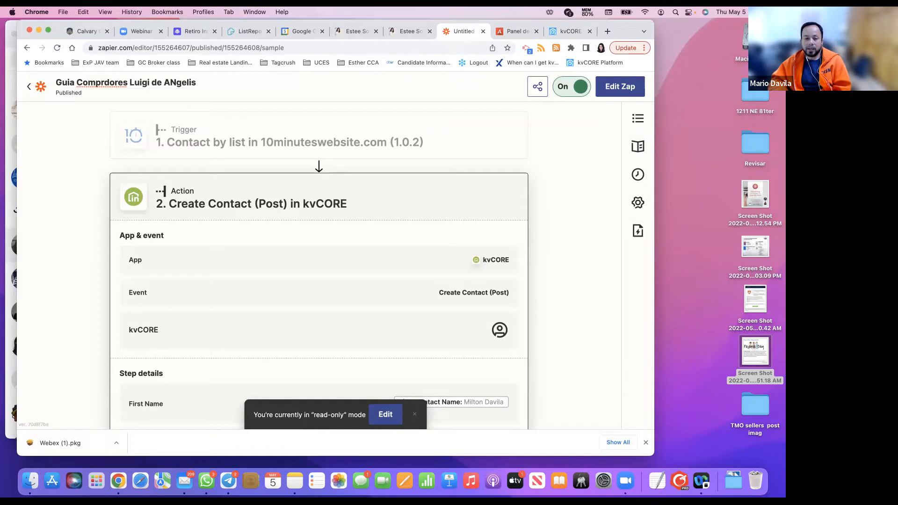
click(175, 82)
key(BackSpace)
text(ngelis)
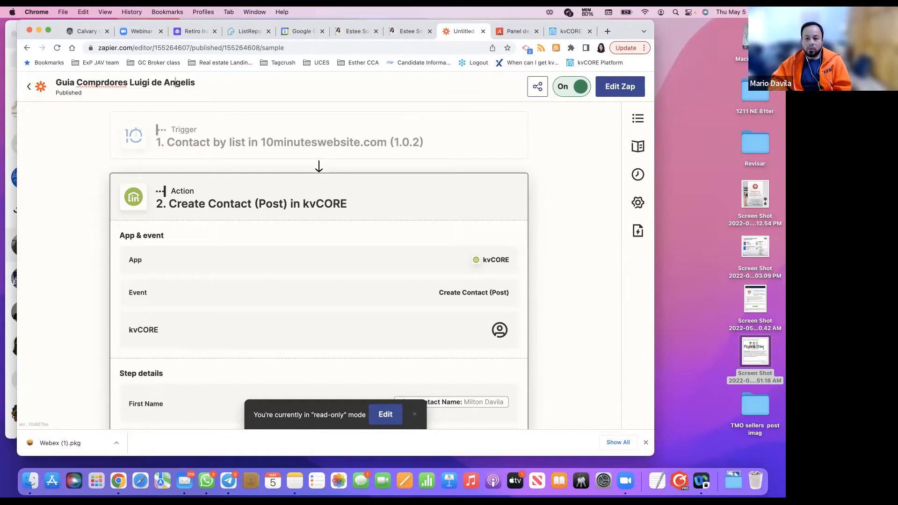
click(103, 83)
text(a)
click(80, 122)
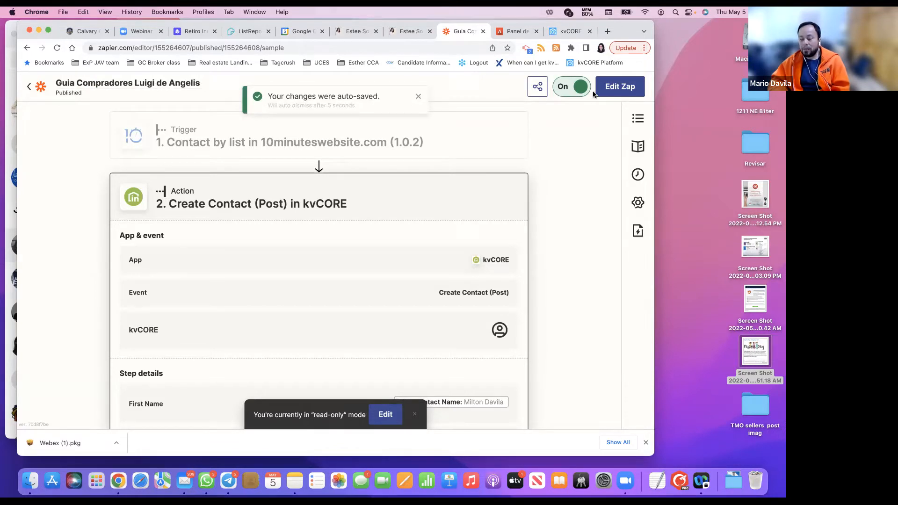
Dismiss the auto-save notice and close the step details panel.
click(418, 97)
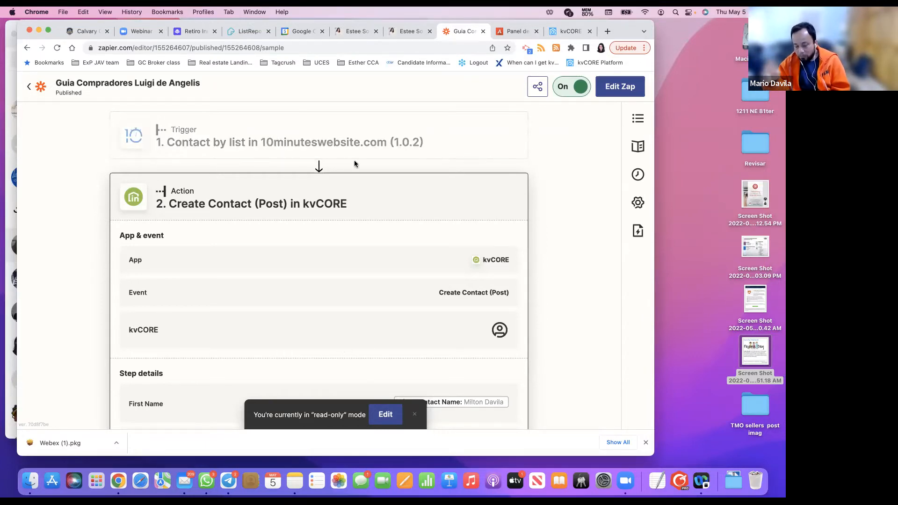
scroll(437, 211, down, 10)
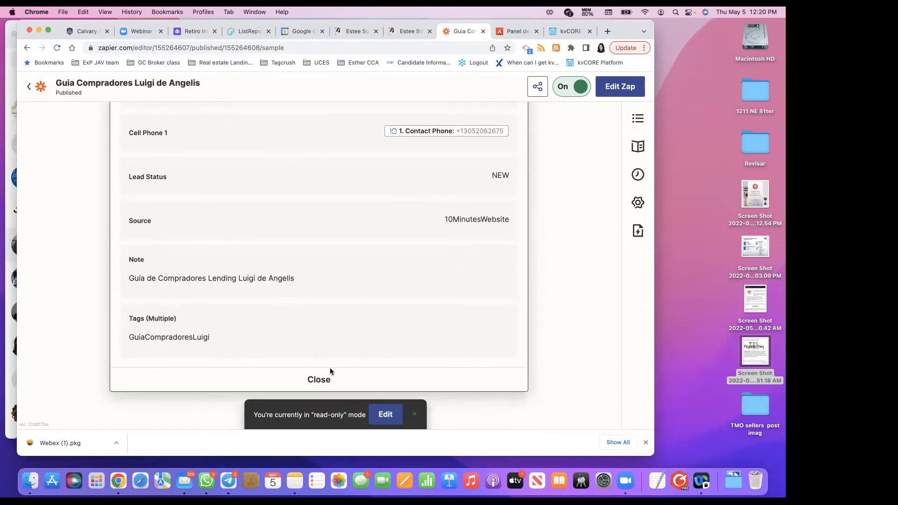
click(316, 380)
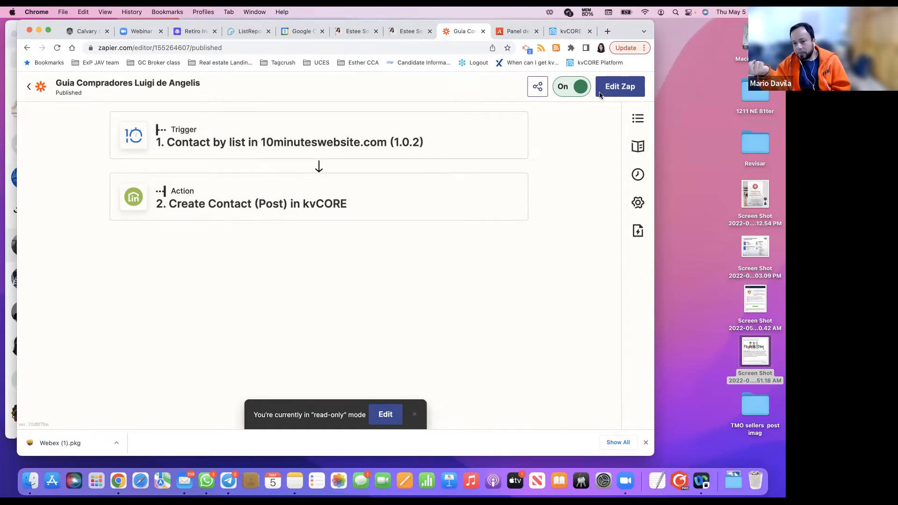
Reopen the Zap, add a third step after kvCORE, and choose Zoom as its app.
click(612, 88)
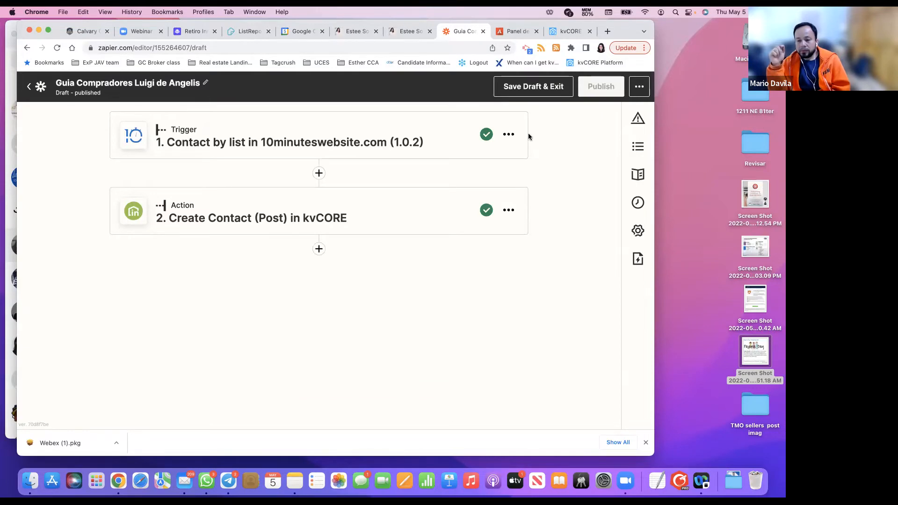
click(319, 249)
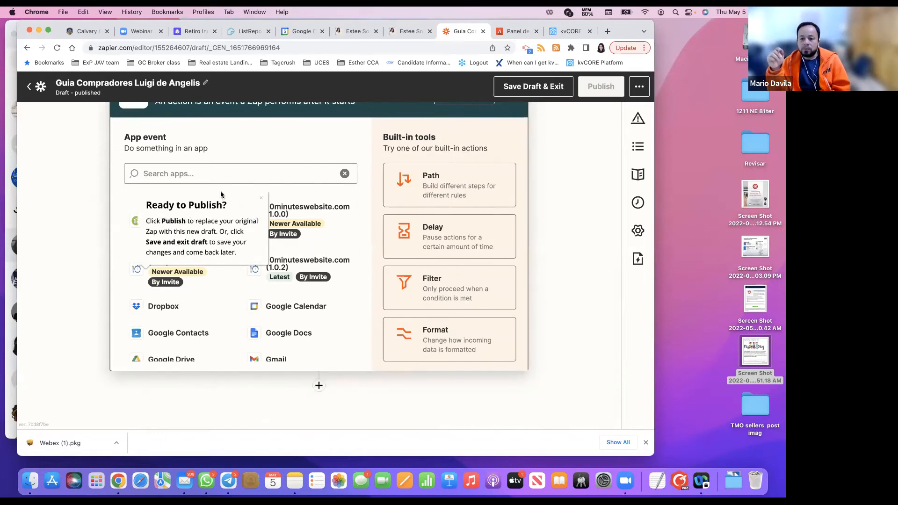
click(220, 173)
text(zoom)
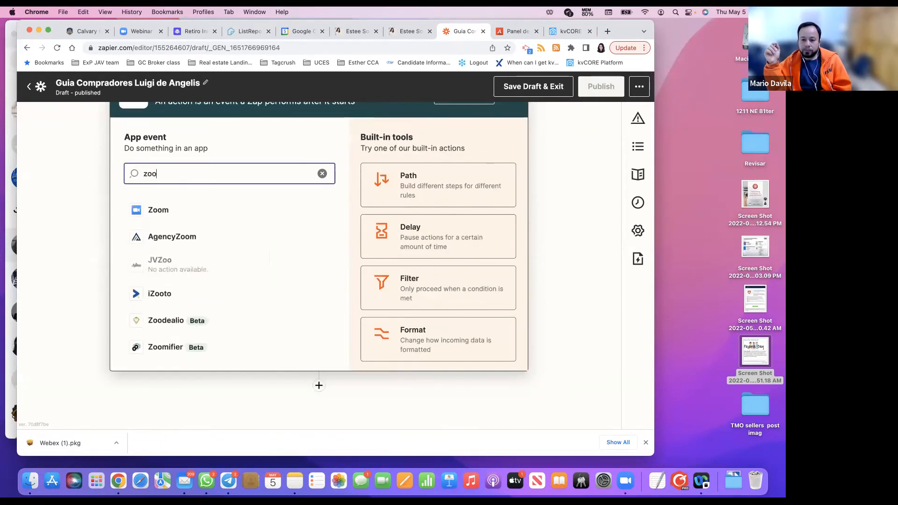
click(144, 212)
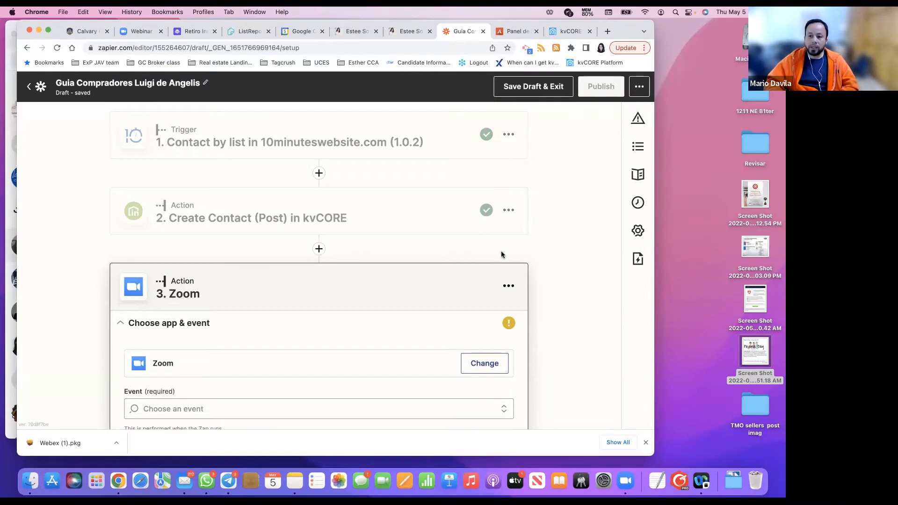
scroll(448, 264, down, 2)
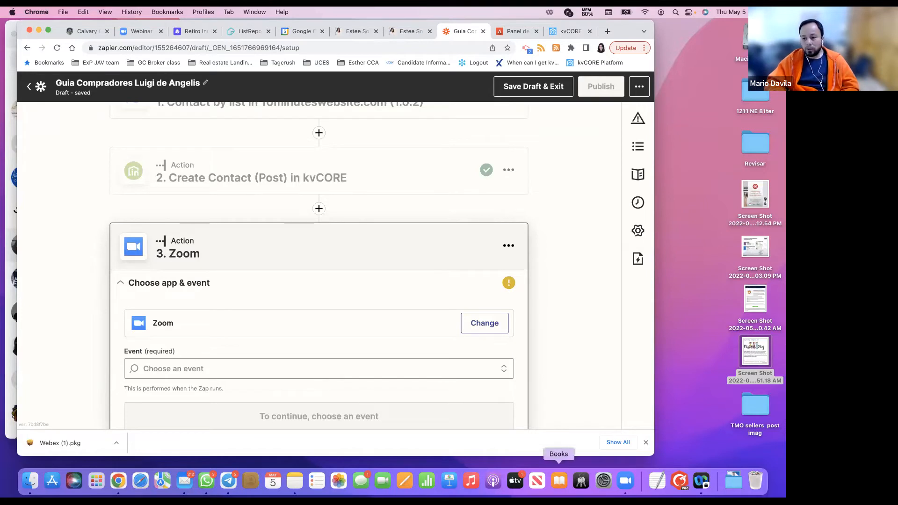
Bring up the Zoom desktop app and look through its meeting commands.
click(626, 481)
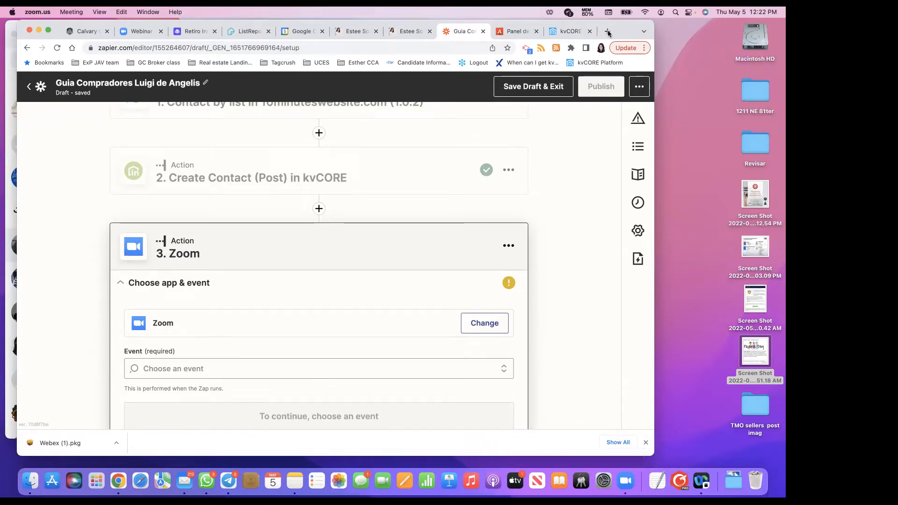
click(623, 484)
click(623, 484)
click(58, 13)
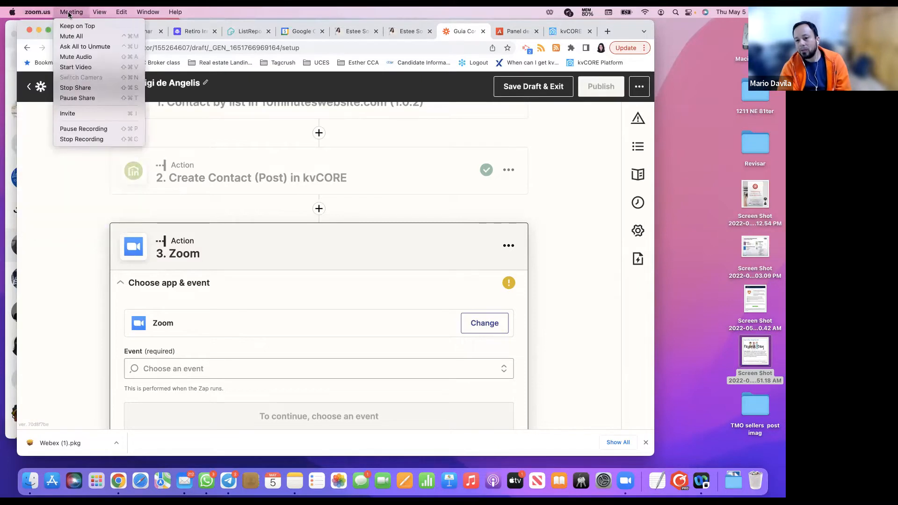
Google 'zoom' in a new Chrome tab and open the zoom.us website.
click(217, 11)
click(607, 32)
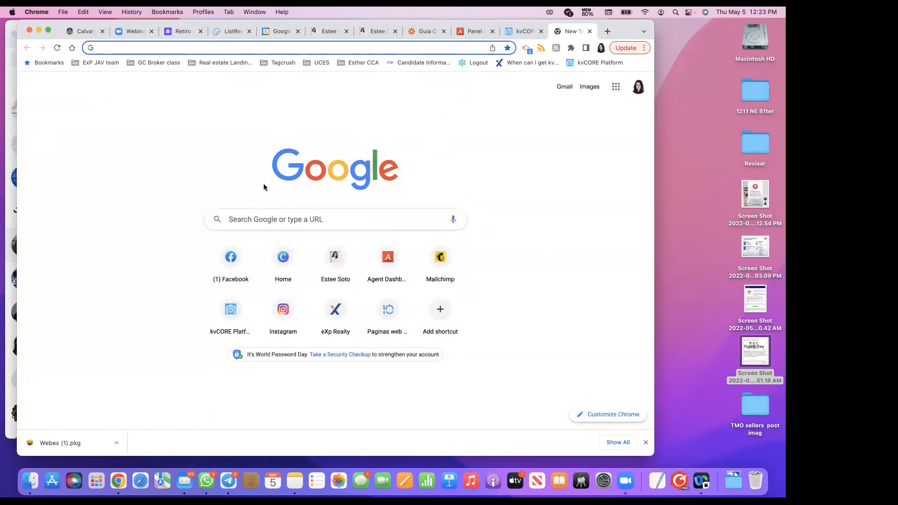
click(119, 46)
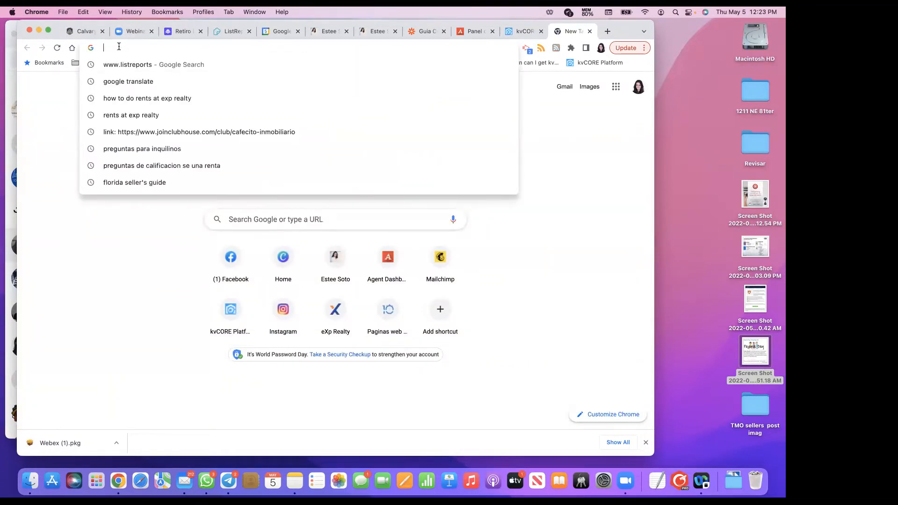
text(zoom)
key(Return)
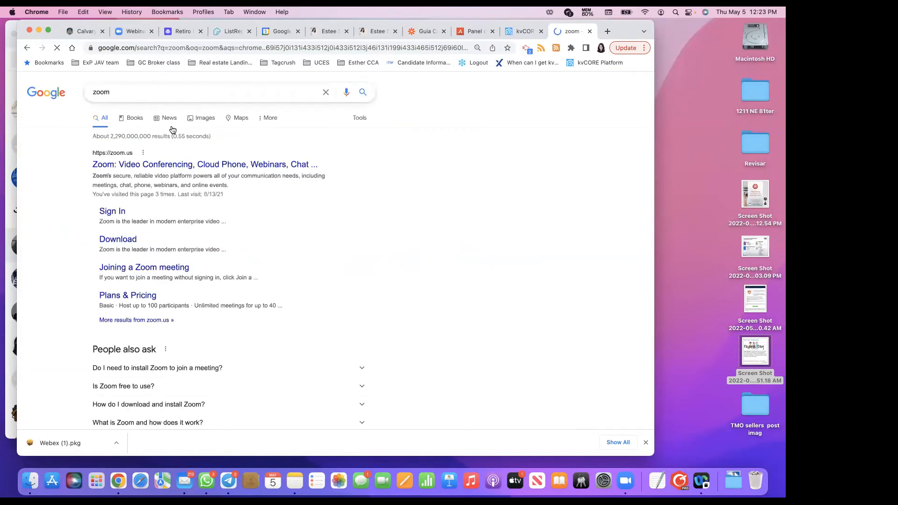
click(144, 164)
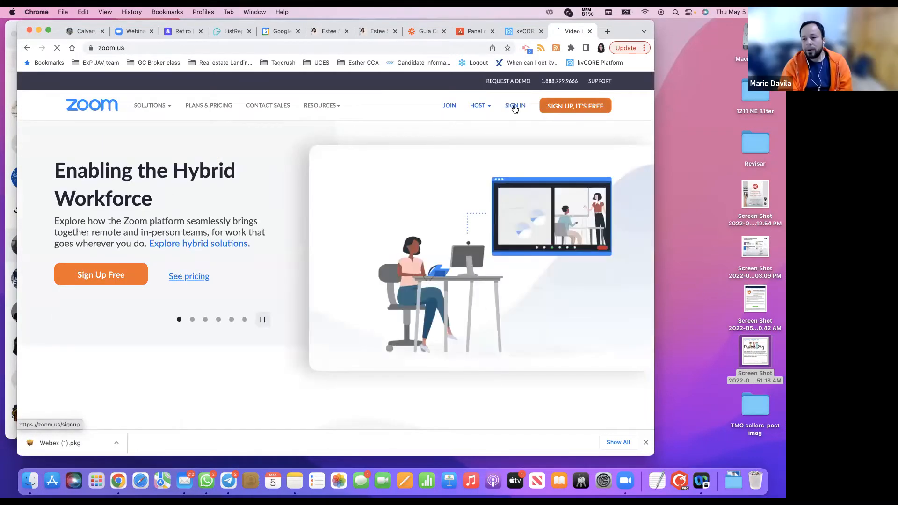
Go to the Zoom sign-in page and enter the account e-mail.
click(515, 106)
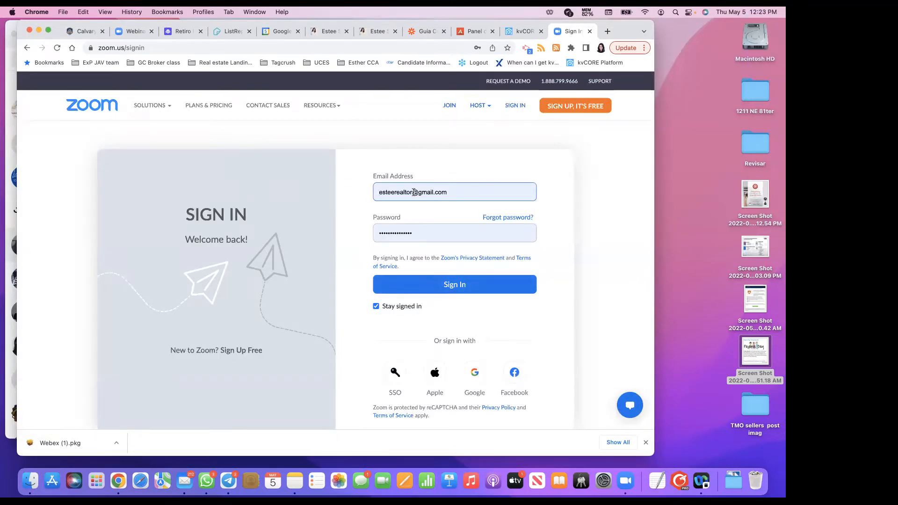
click(414, 192)
key(BackSpace)
key(BackSpace)
key(BackSpace)
key(BackSpace)
key(BackSpace)
key(BackSpace)
key(BackSpace)
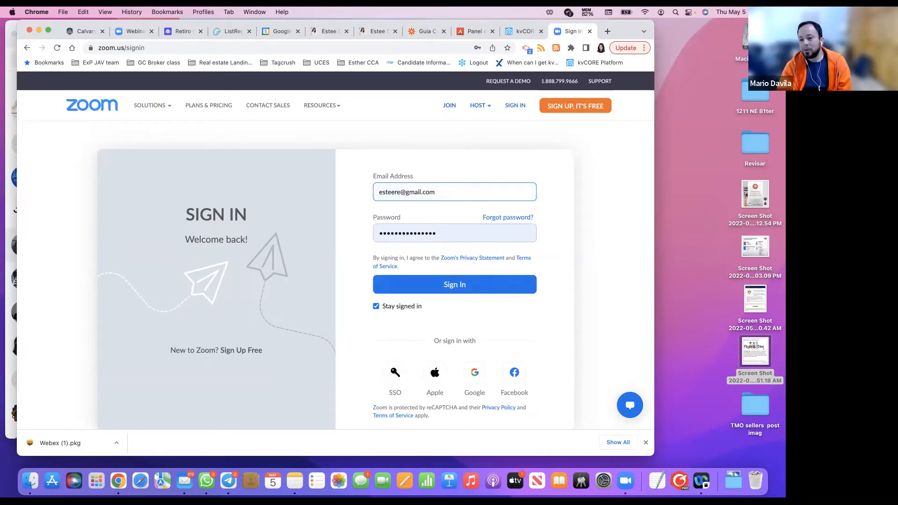
text(soto)
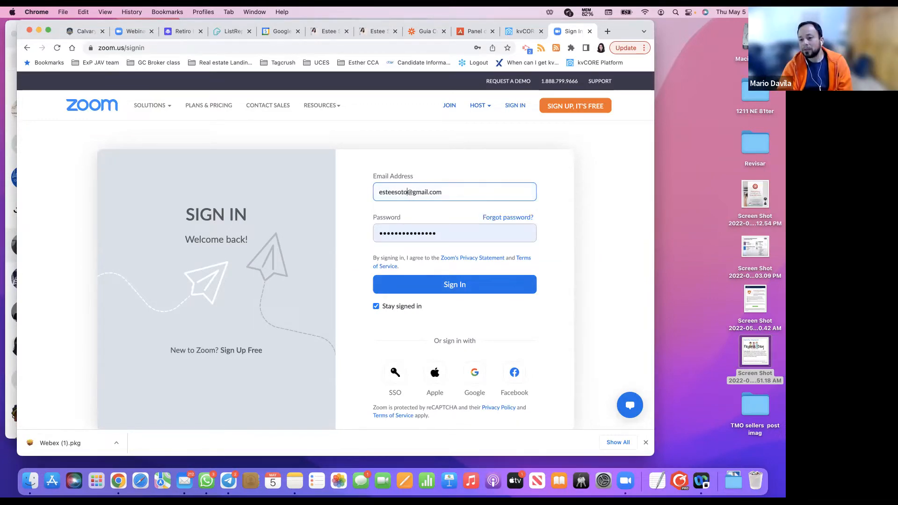
click(472, 238)
Look up the saved Zoom login, then sign in to Zoom with the Google account.
click(452, 284)
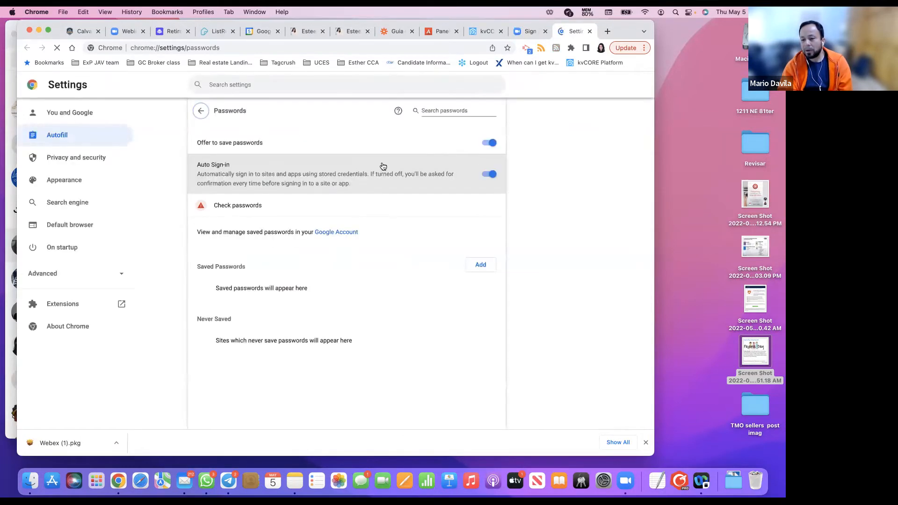
click(433, 109)
text(zoom)
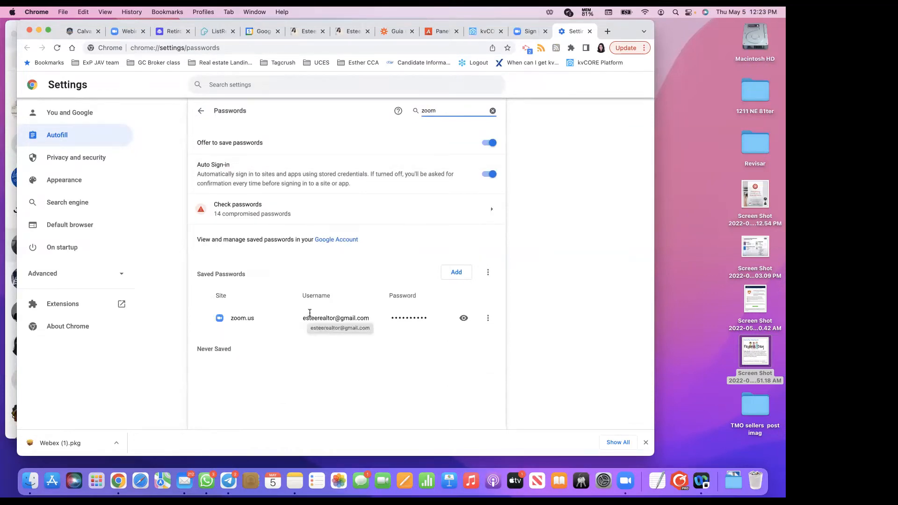
click(529, 31)
click(471, 378)
click(375, 225)
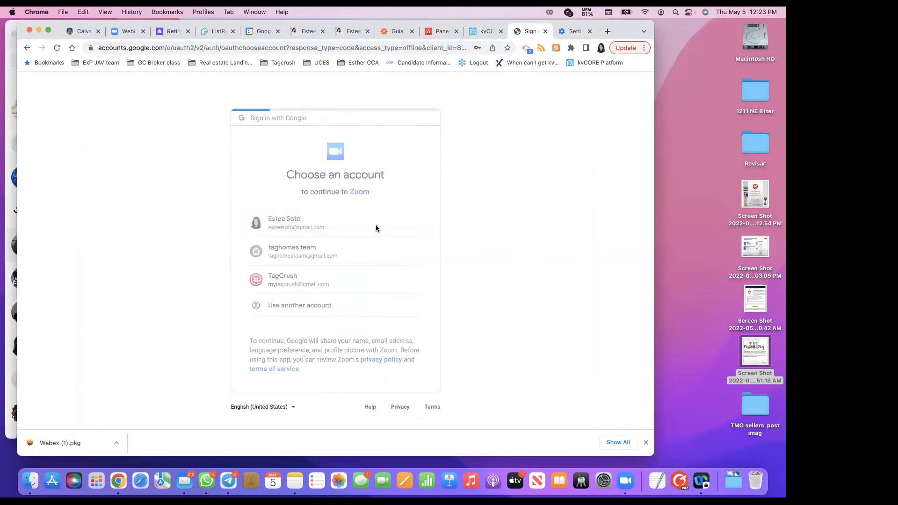
Dismiss the admin announcement and start scheduling a new Zoom meeting.
click(590, 31)
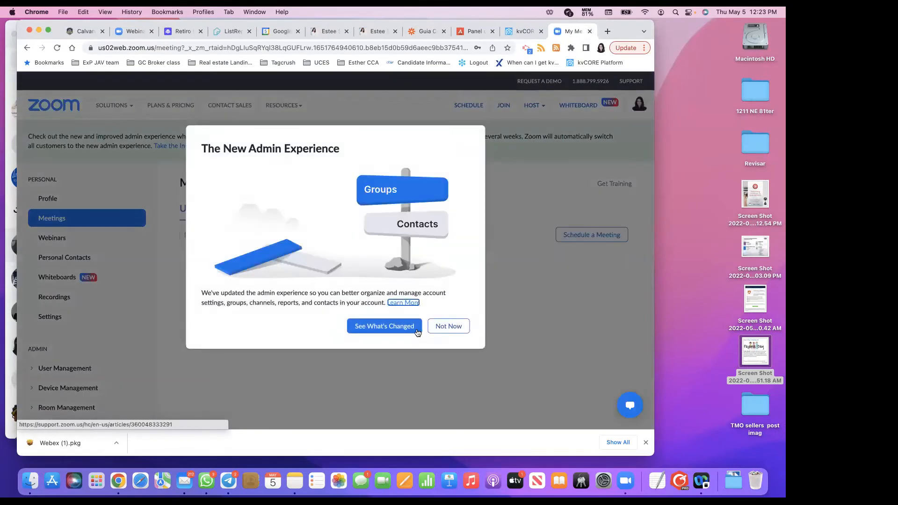
click(444, 327)
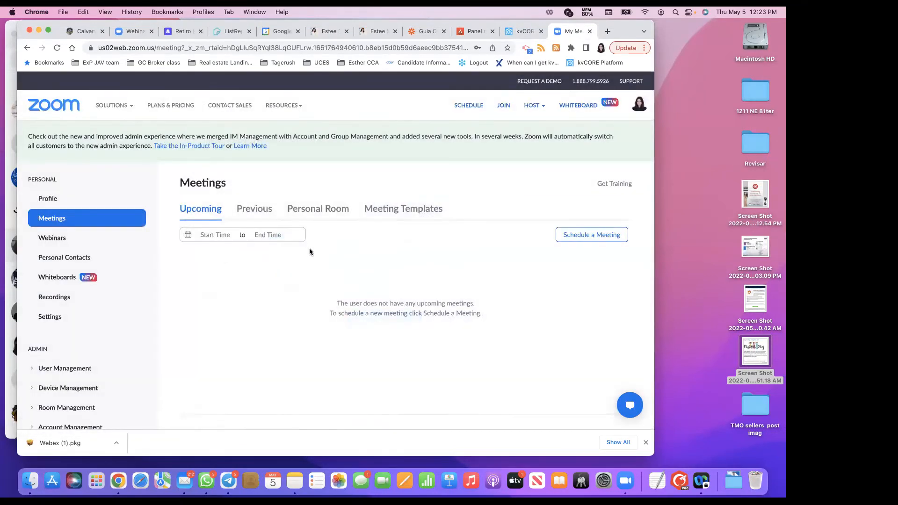
click(607, 234)
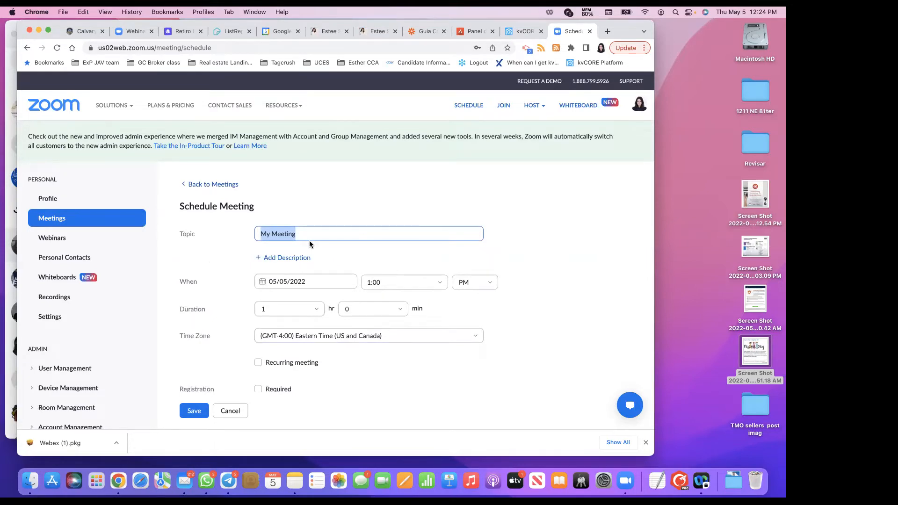
Give the meeting the topic 'Calificate para comprar tu casa'.
text(Califo)
text(a Primeros compradores)
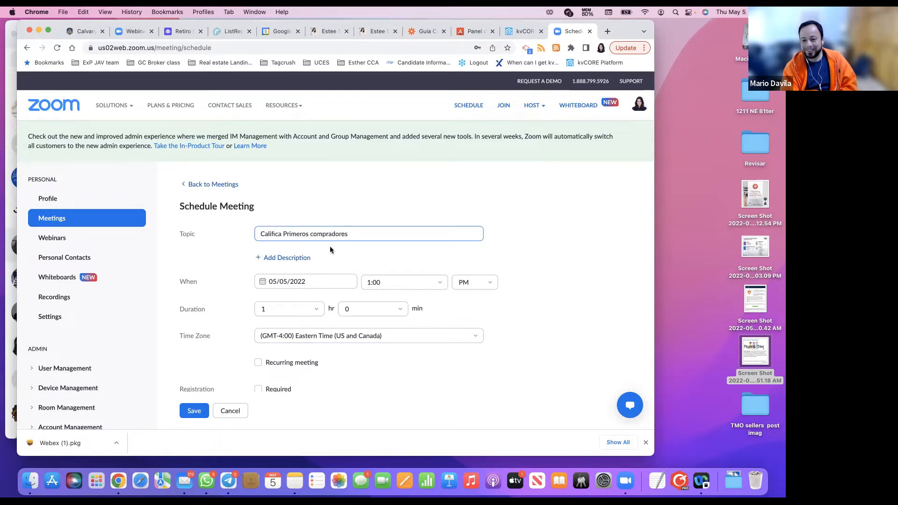
click(314, 234)
key(BackSpace)
text(C)
click(281, 233)
text(ndo)
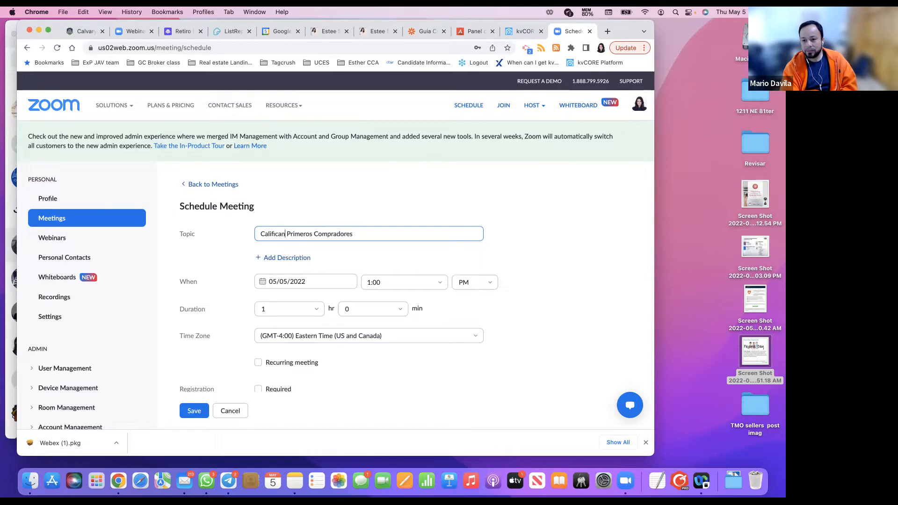
click(330, 255)
click(353, 234)
drag(360, 234, 282, 234)
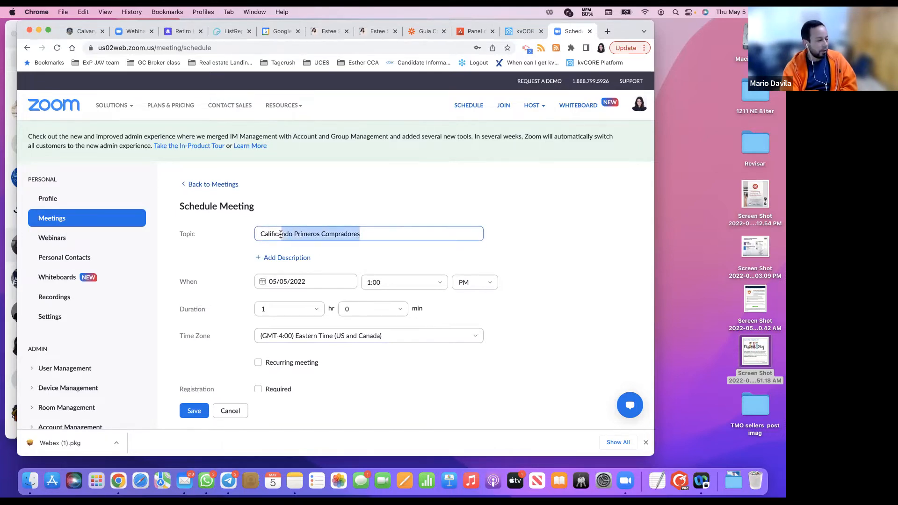
text(te para comrpoar casa)
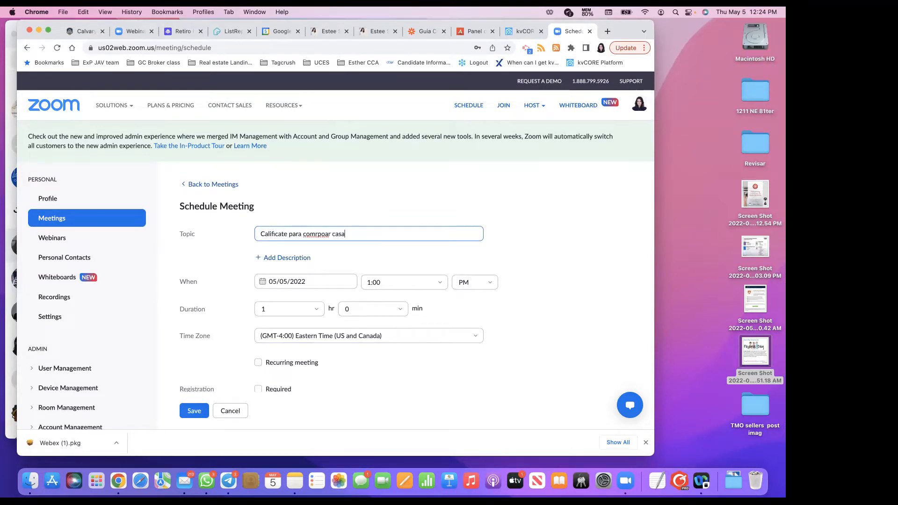
click(322, 235)
key(BackSpace)
key(BackSpace)
key(BackSpace)
text(pr)
click(350, 251)
click(351, 234)
drag(351, 235, 327, 235)
text(tu)
Schedule the meeting for 05/11/2022 at 10:30.
click(302, 281)
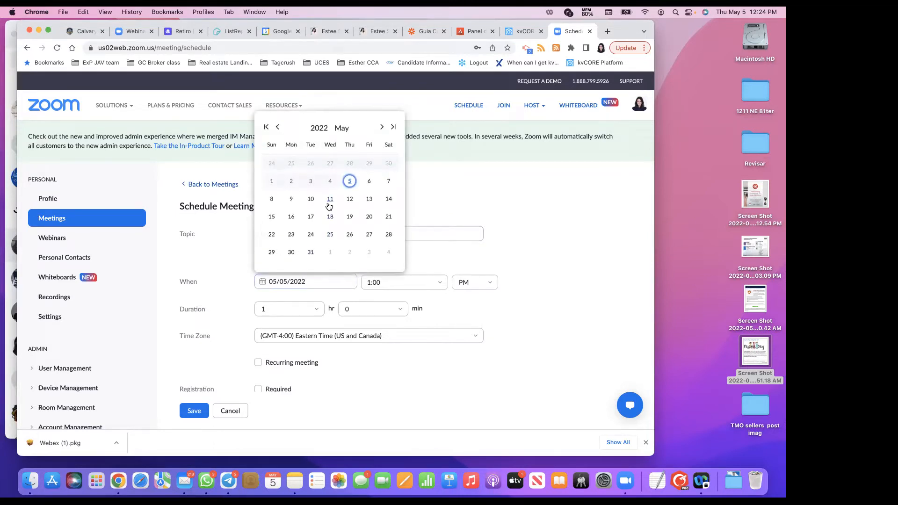
click(329, 203)
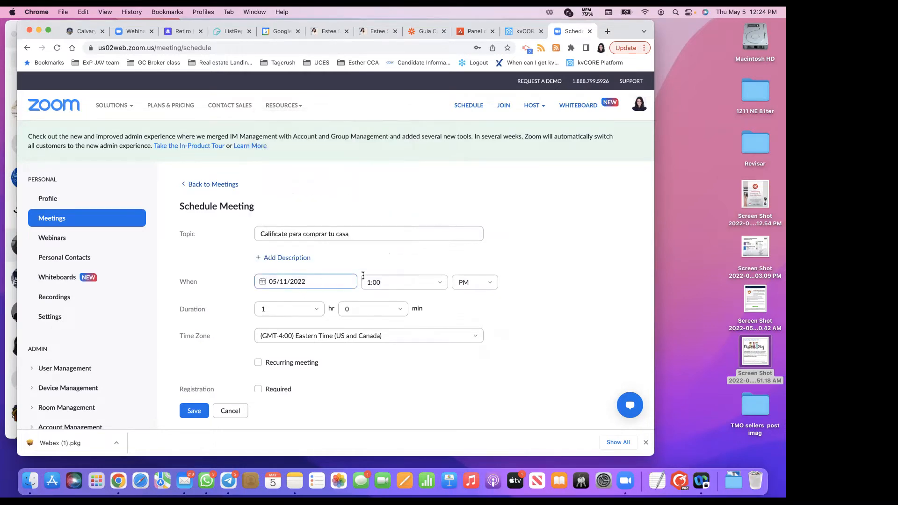
click(388, 281)
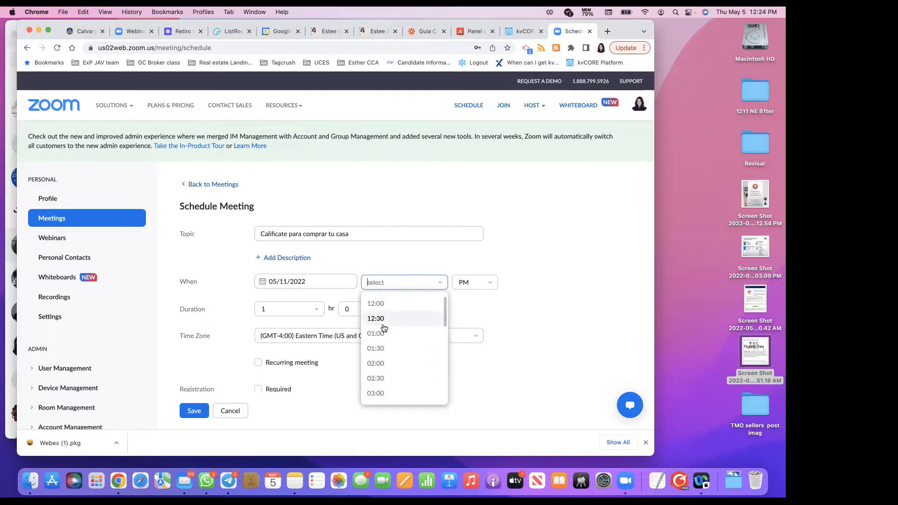
scroll(381, 376, down, 3)
scroll(382, 378, down, 5)
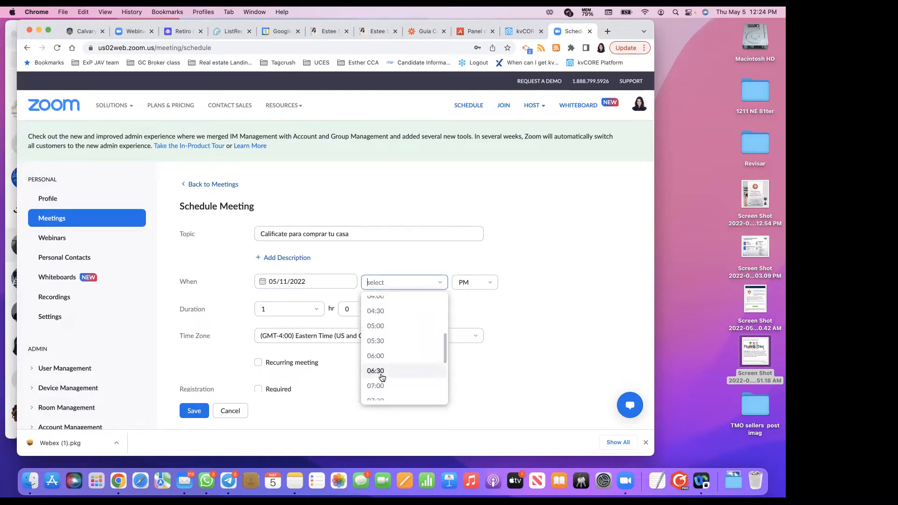
click(382, 377)
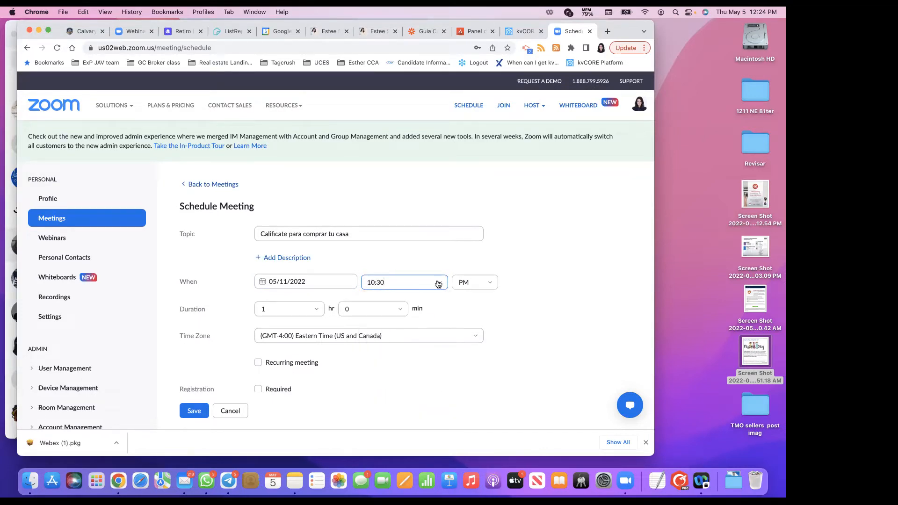
click(288, 311)
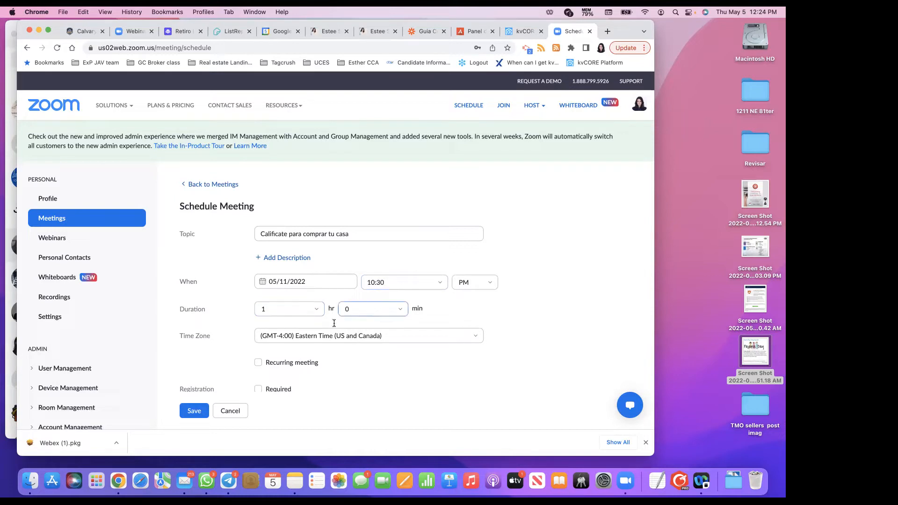
scroll(284, 355, down, 2)
scroll(284, 355, down, 3)
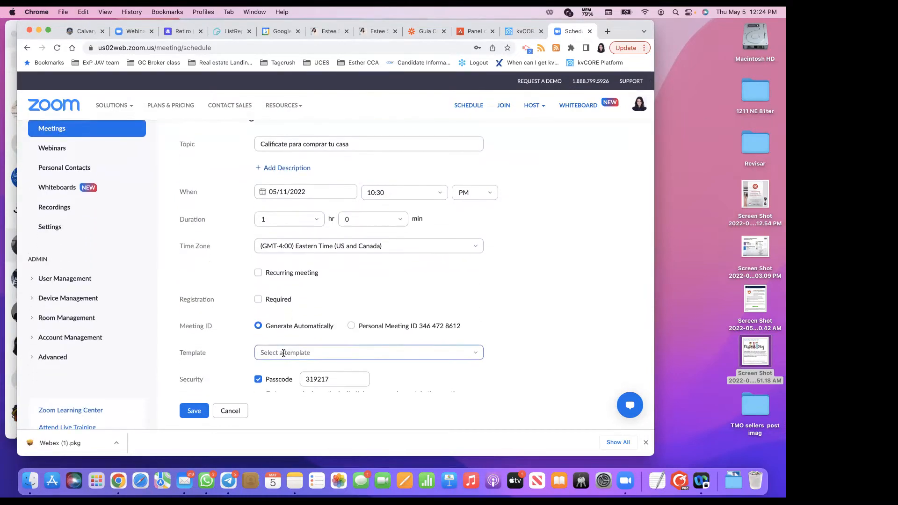
Replace the generated passcode with a custom one and save the meeting.
click(333, 303)
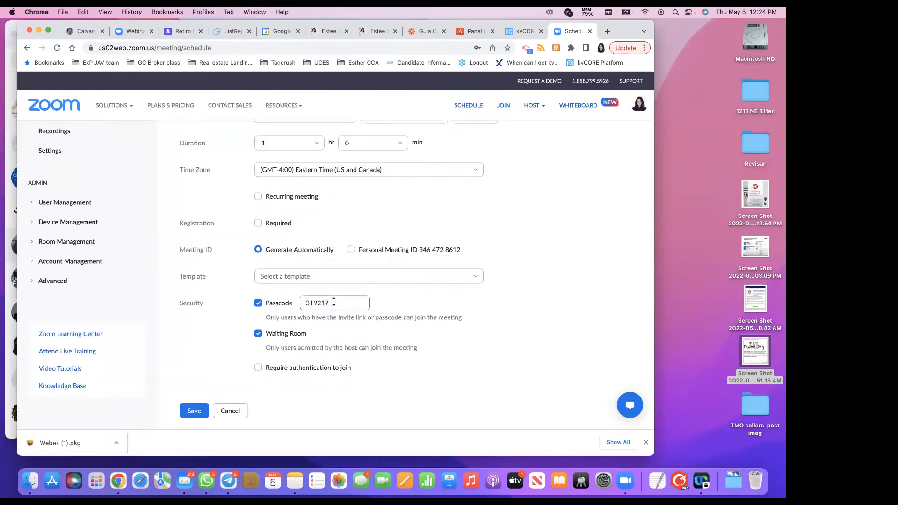
drag(334, 302, 291, 304)
scroll(224, 343, down, 5)
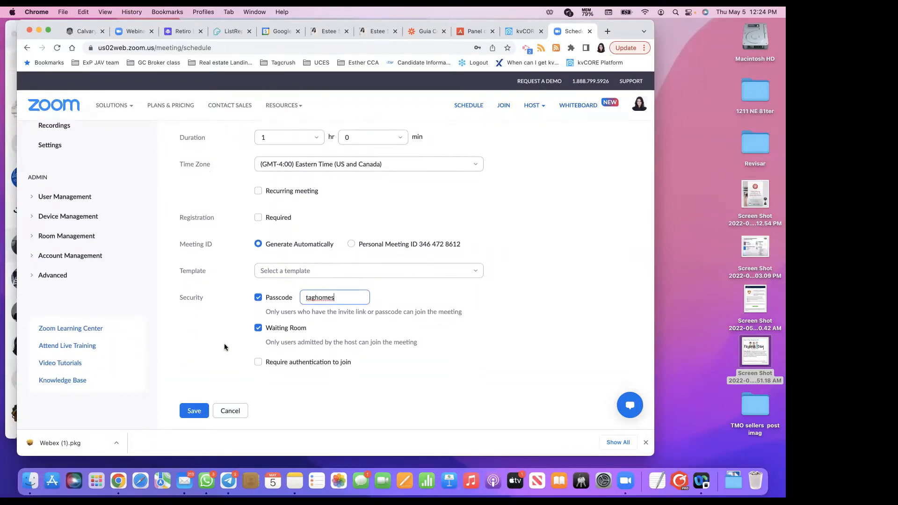
scroll(224, 347, down, 1)
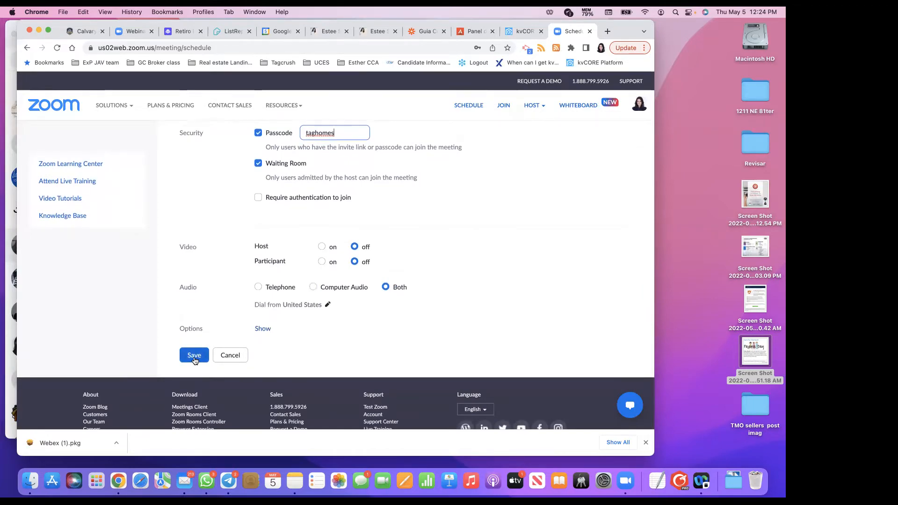
click(194, 355)
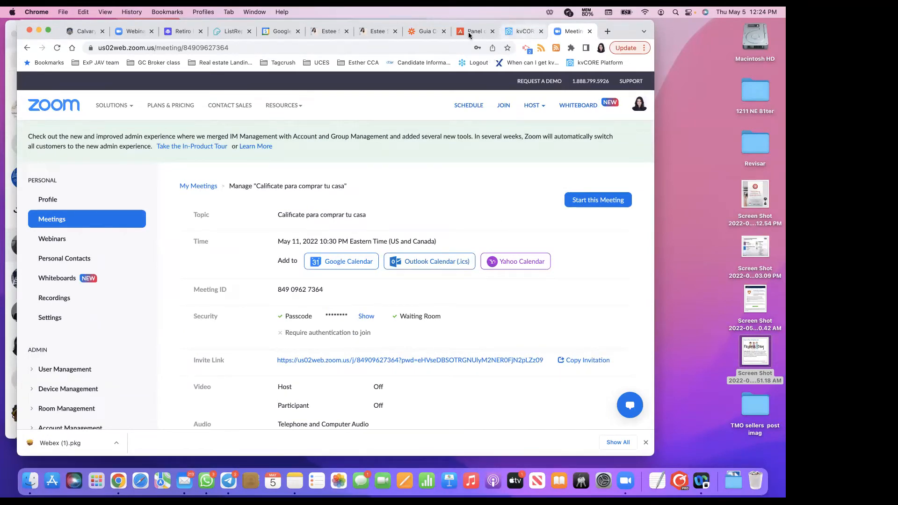
Set the Zapier Zoom step's event to Create Meeting Registrant and continue.
click(423, 32)
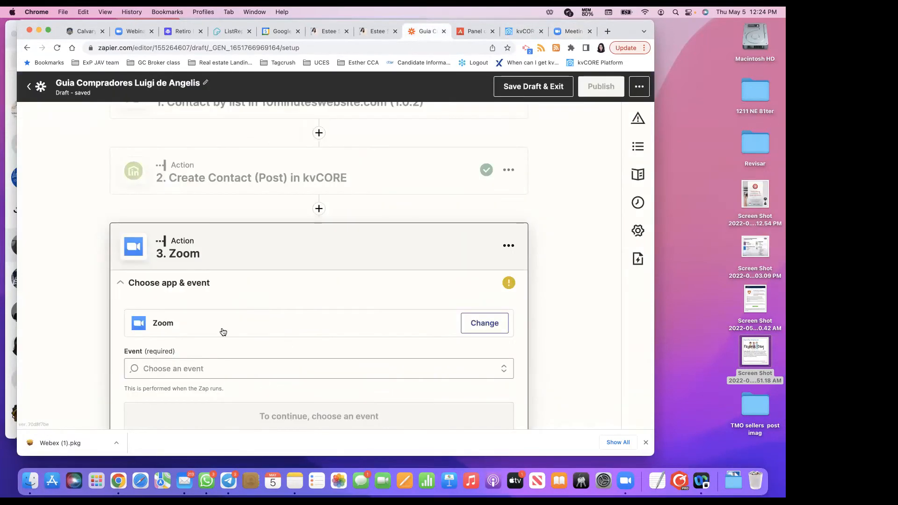
click(186, 373)
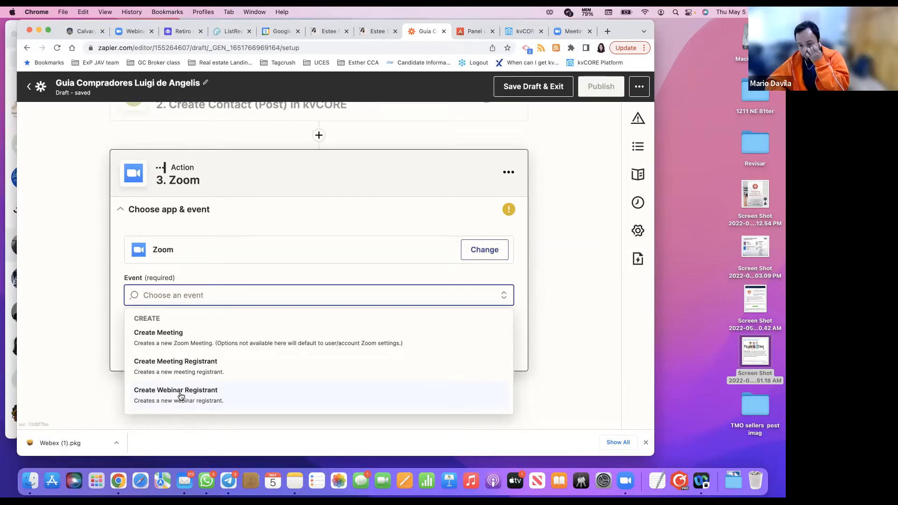
click(180, 364)
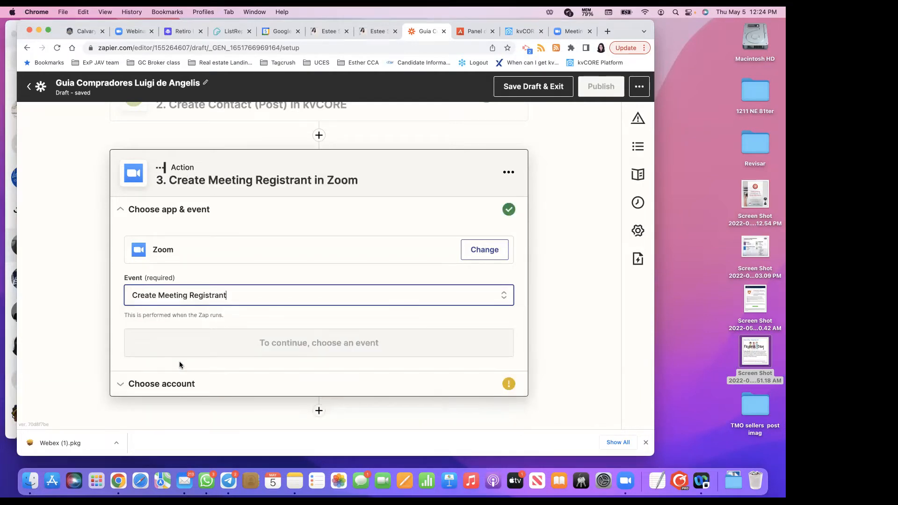
click(269, 348)
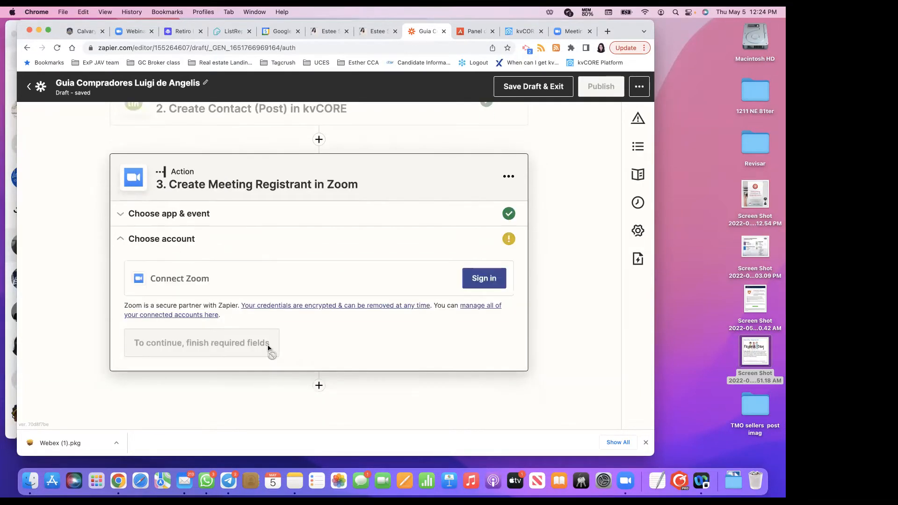
Connect the Zoom account by accepting shared access permissions and allowing Zapier.
click(479, 279)
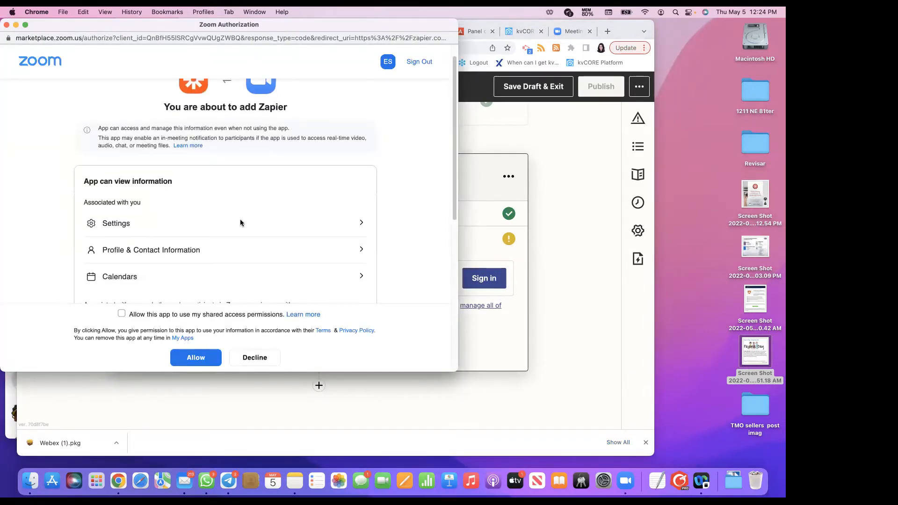
scroll(240, 220, down, 10)
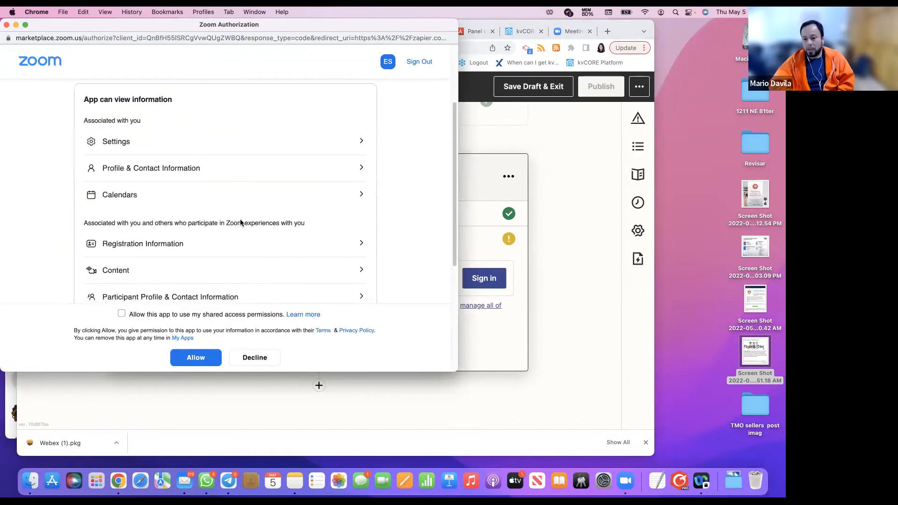
click(156, 311)
click(204, 364)
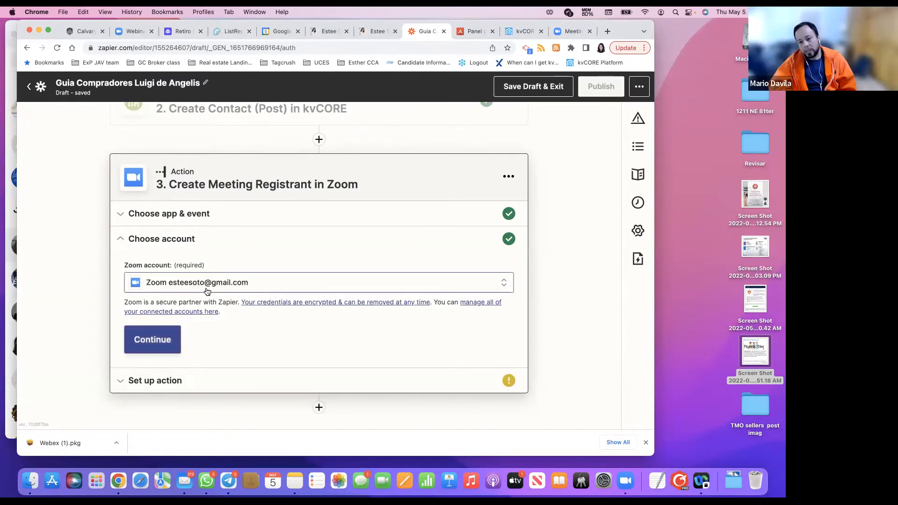
Choose 'Calificate para comprar tu casa' as the registrant step's upcoming meeting.
click(168, 340)
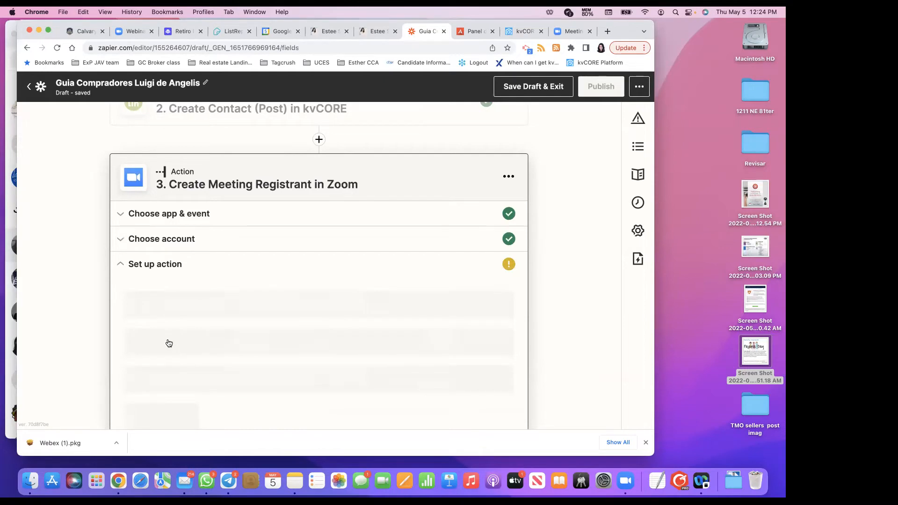
click(170, 235)
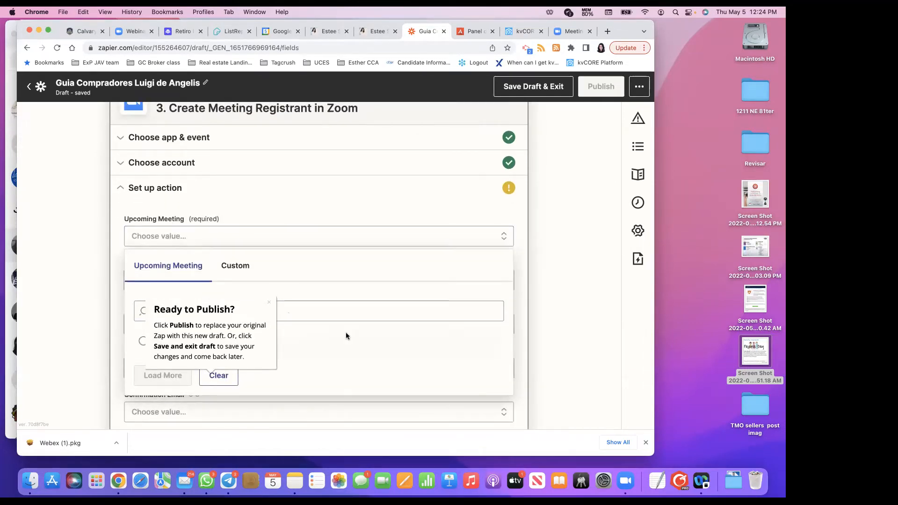
click(270, 304)
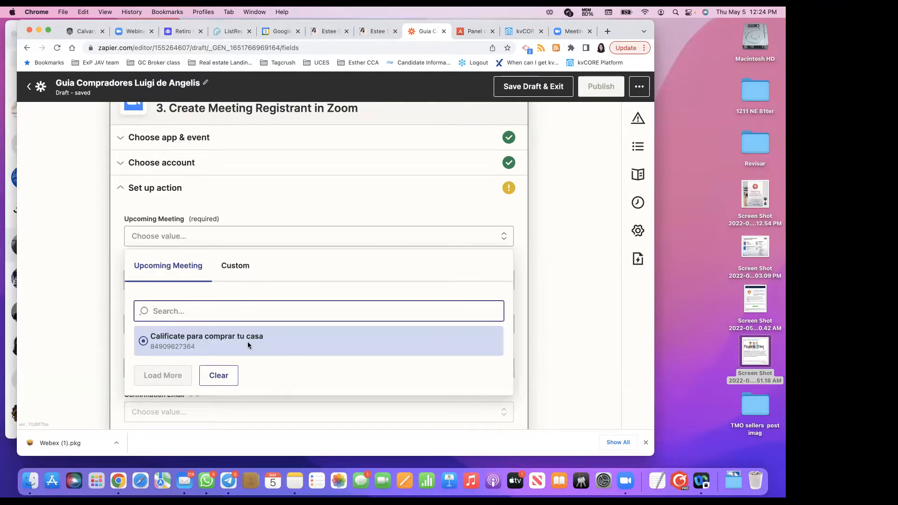
click(247, 346)
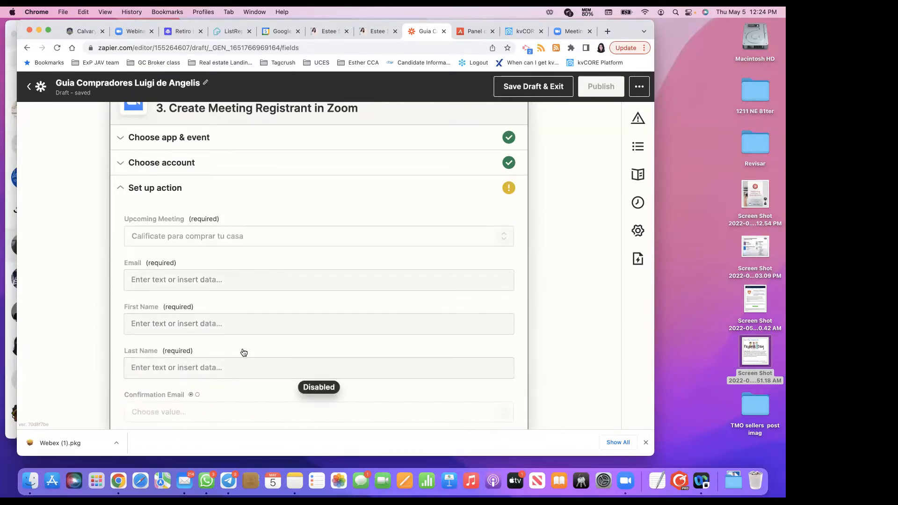
Map step 1's Contact Email into the Email field.
click(226, 290)
click(277, 246)
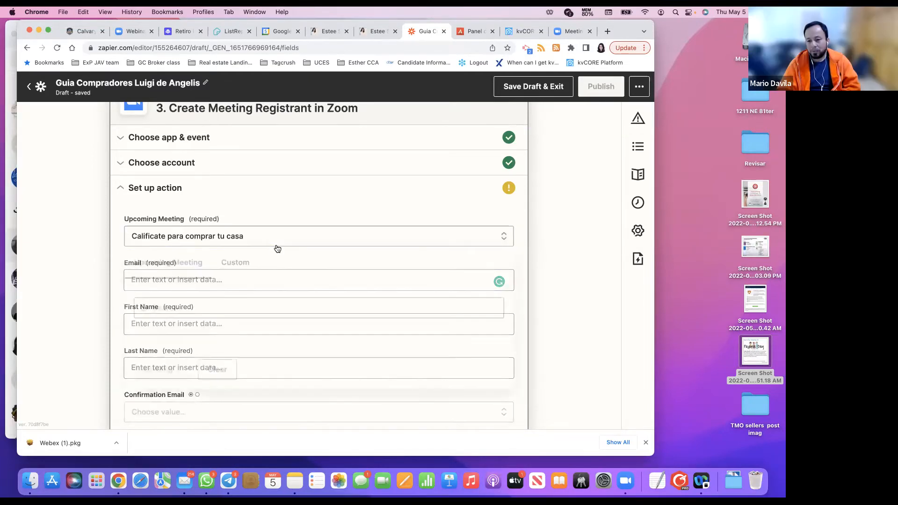
click(383, 200)
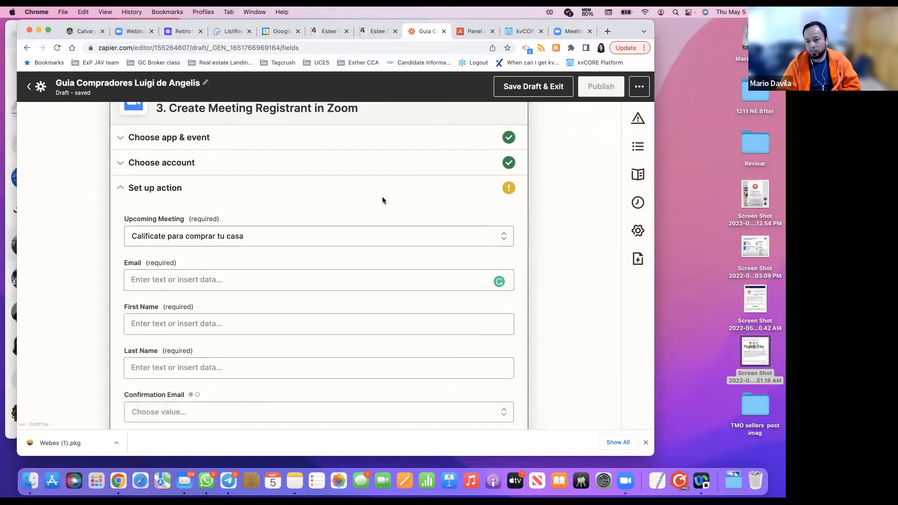
click(301, 285)
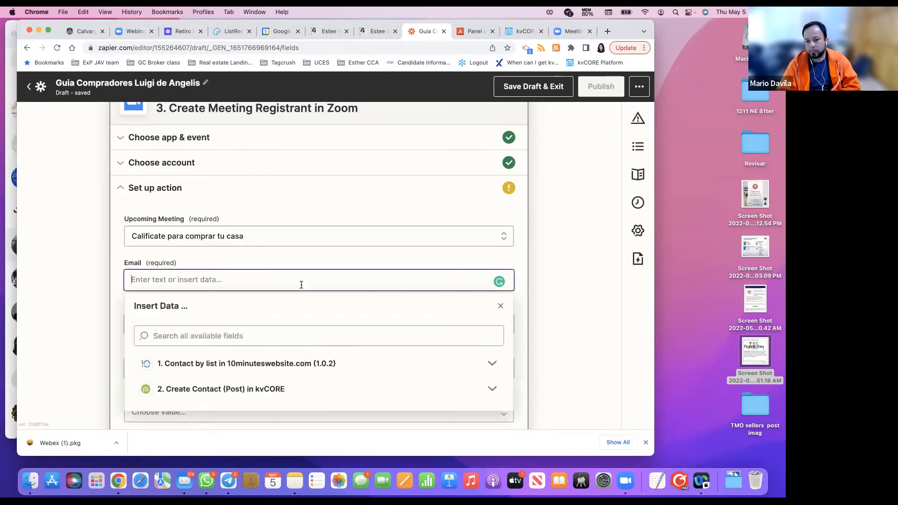
click(261, 366)
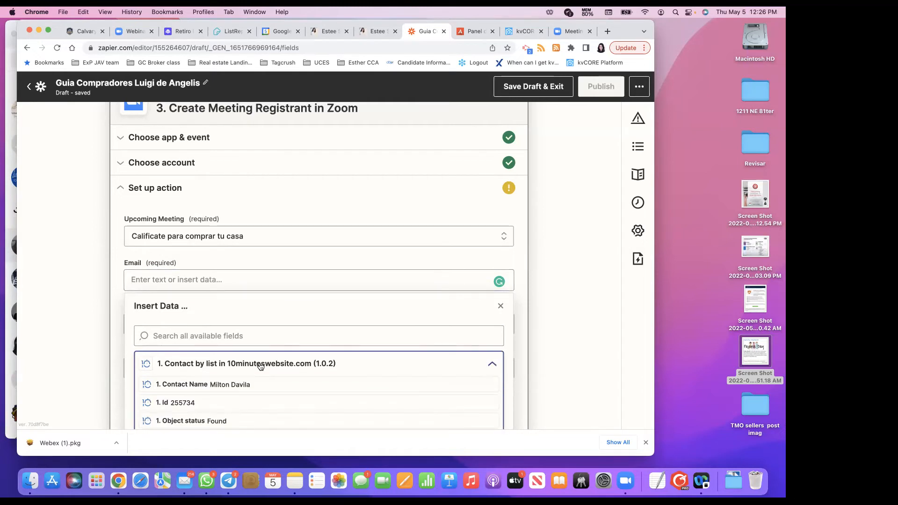
scroll(247, 381, down, 3)
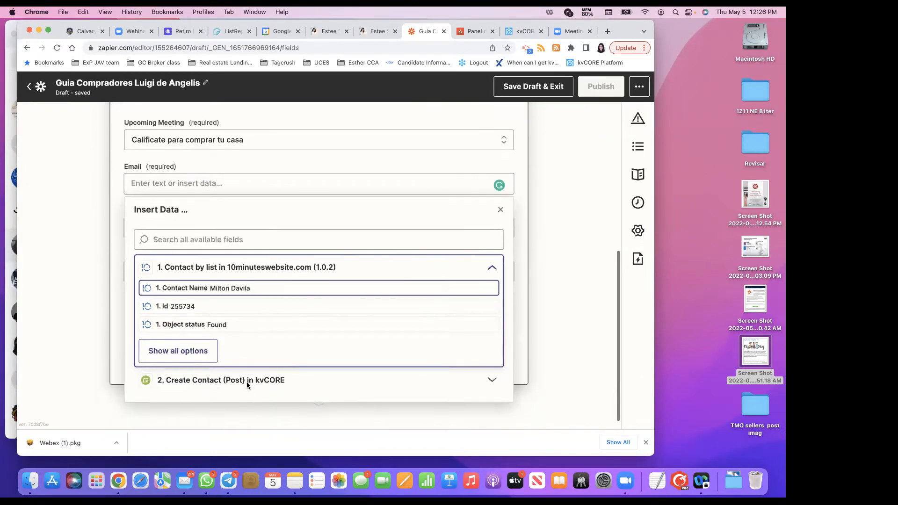
click(205, 342)
scroll(215, 371, down, 2)
scroll(214, 371, down, 10)
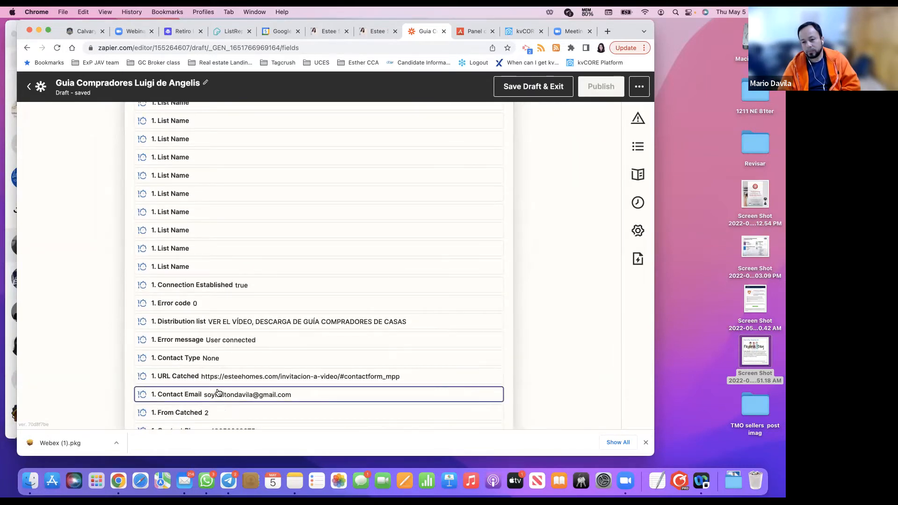
click(219, 395)
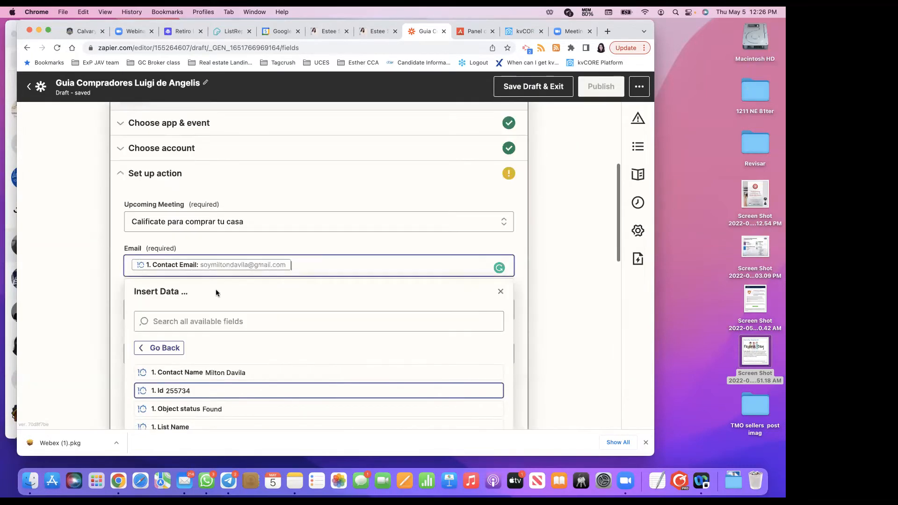
Map the trigger's Contact Name into the First Name field.
click(500, 294)
click(247, 305)
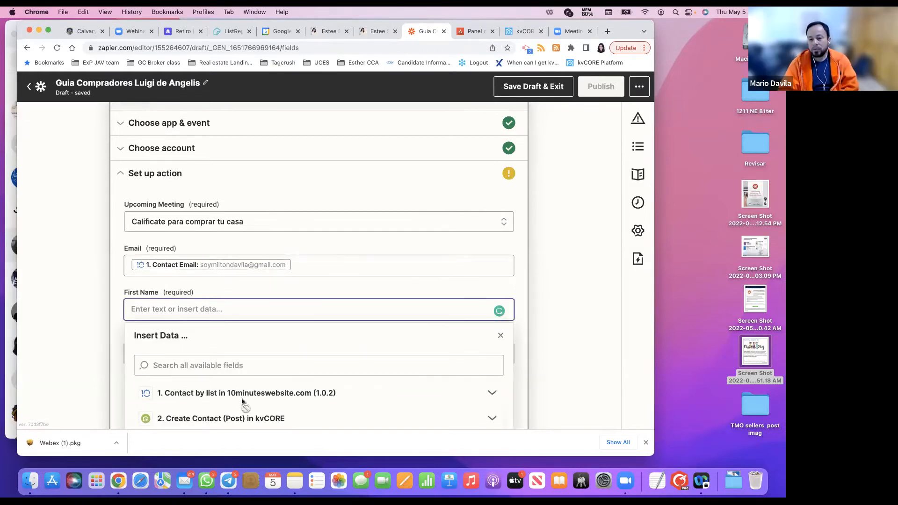
scroll(243, 407, down, 2)
click(255, 298)
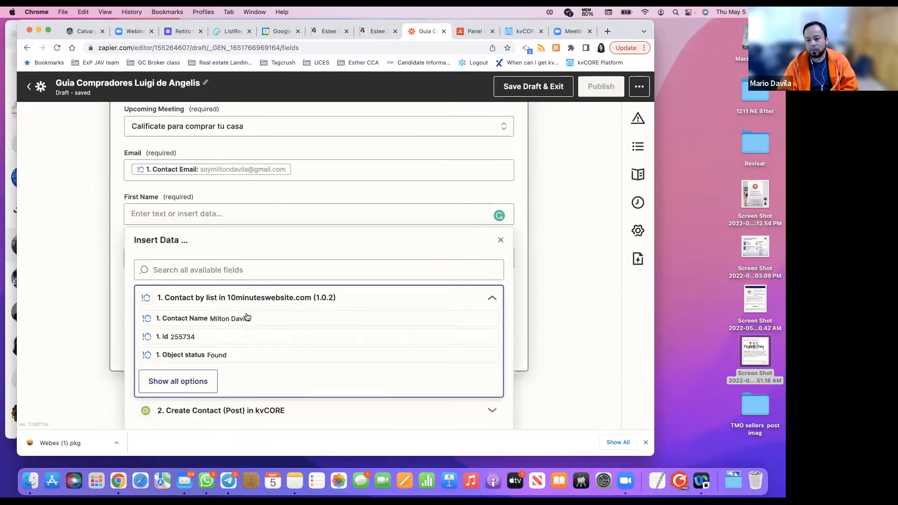
click(247, 319)
click(503, 240)
Enter 'No last name' in the Last Name field.
click(249, 256)
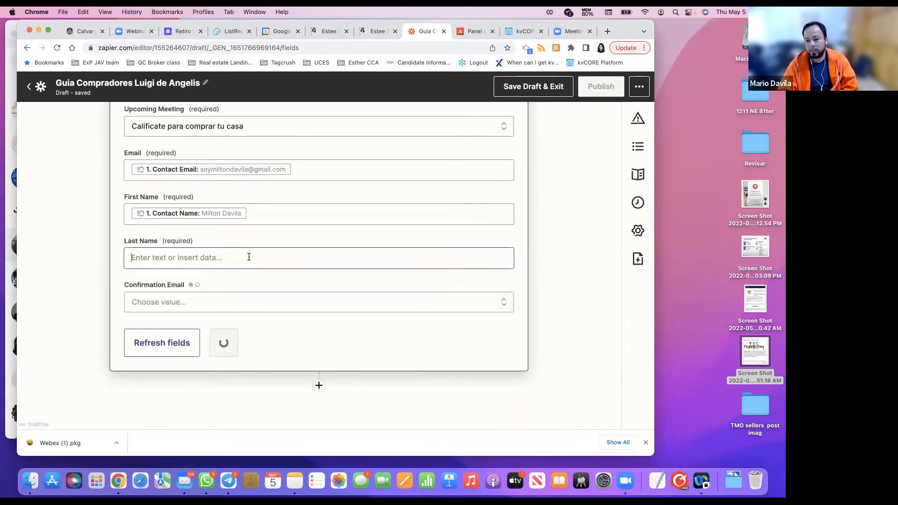
click(223, 338)
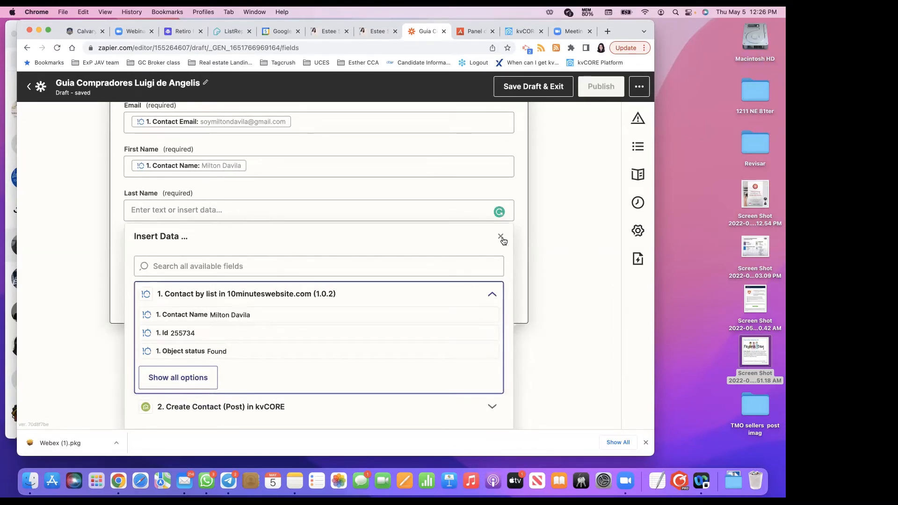
click(500, 237)
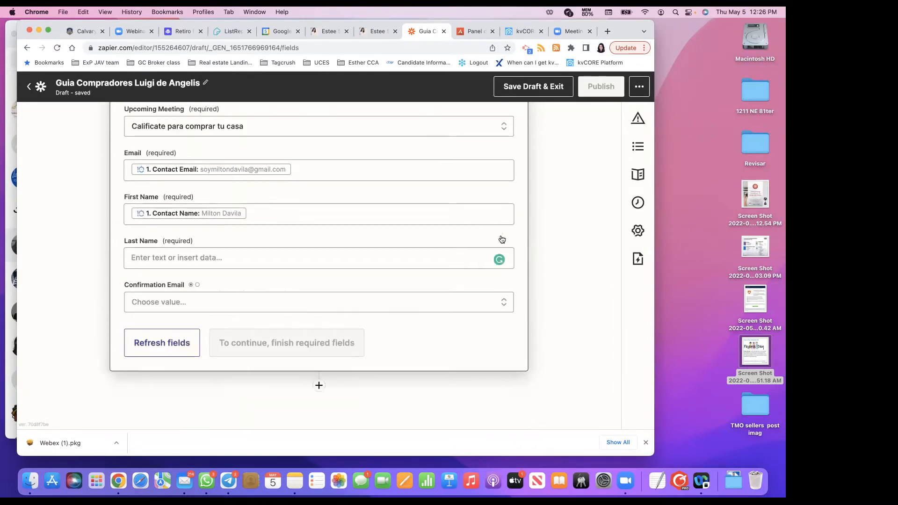
click(321, 306)
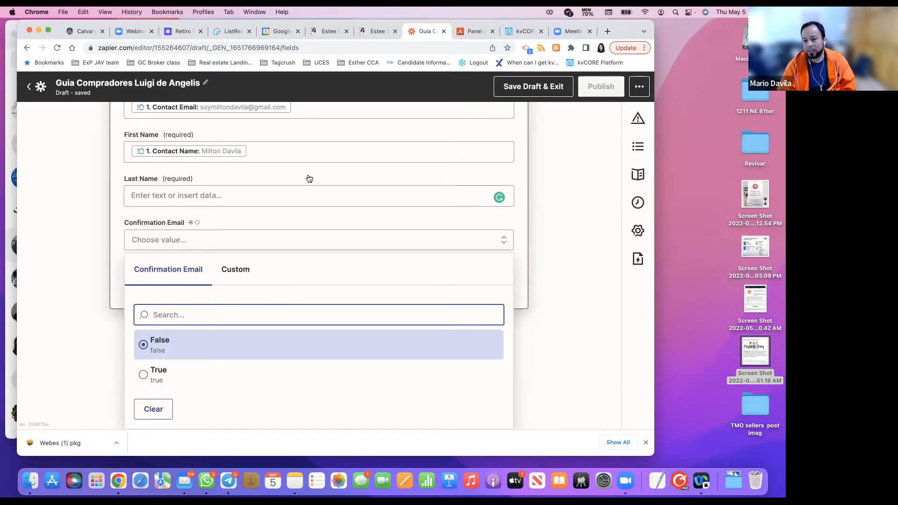
click(300, 197)
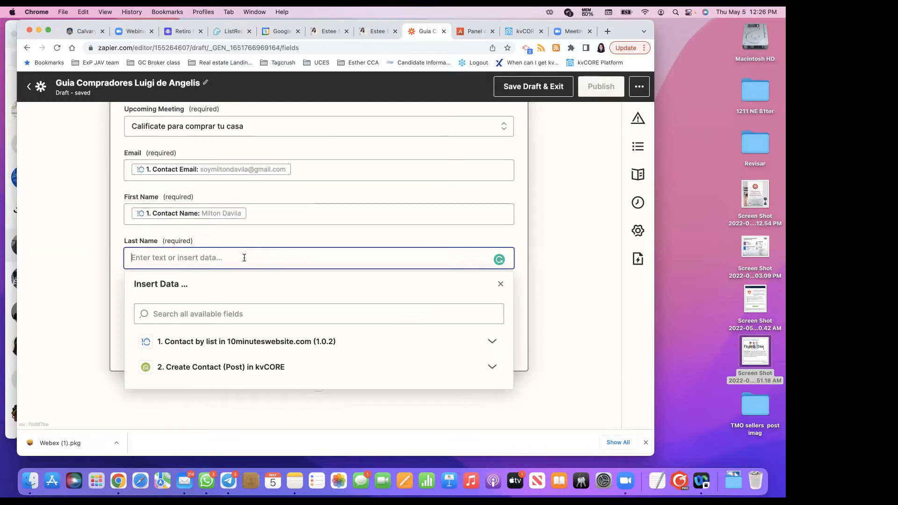
text(No)
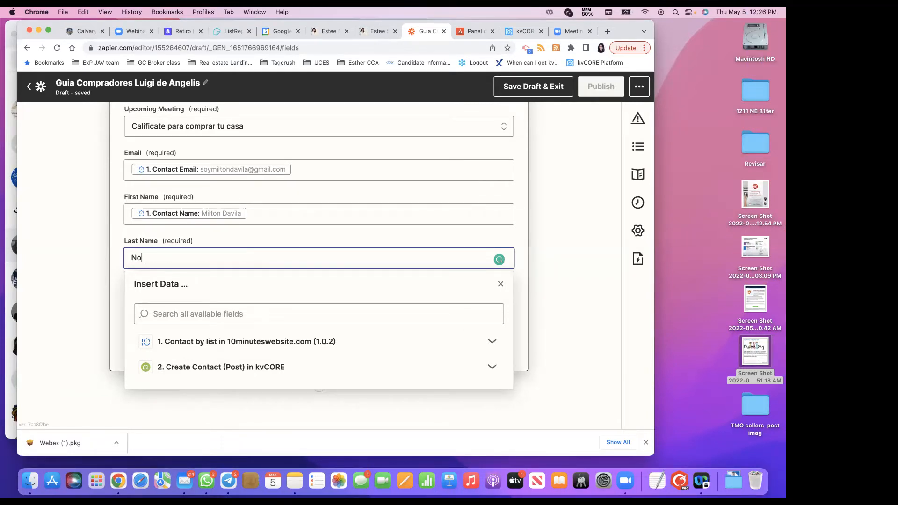
text(olas t name)
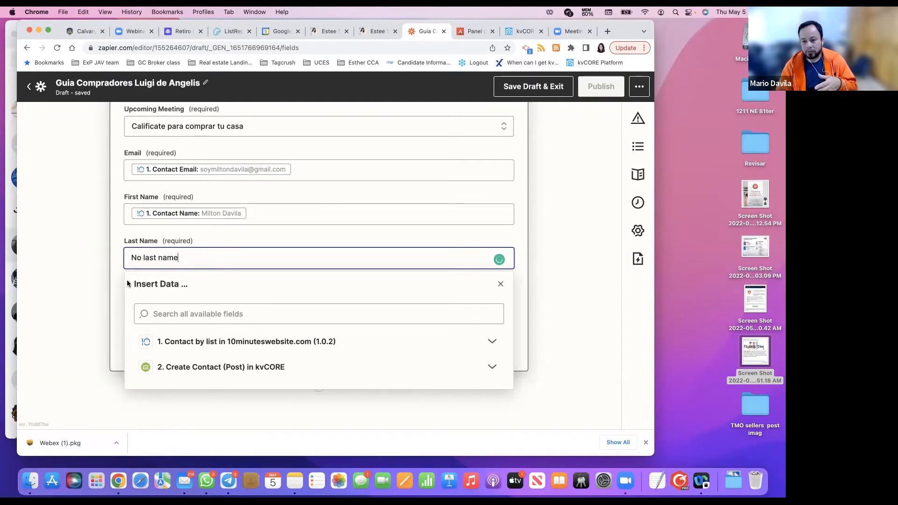
click(111, 296)
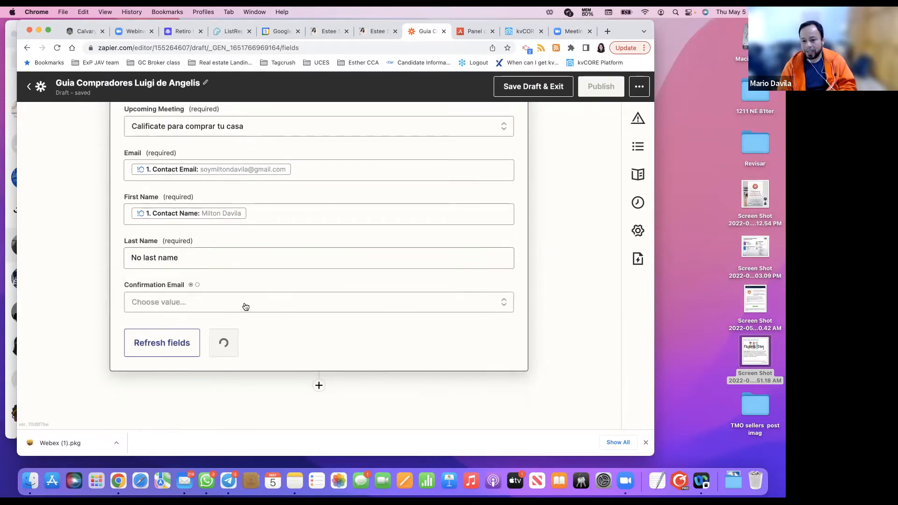
Set Confirmation Email to True.
click(244, 306)
scroll(235, 346, down, 3)
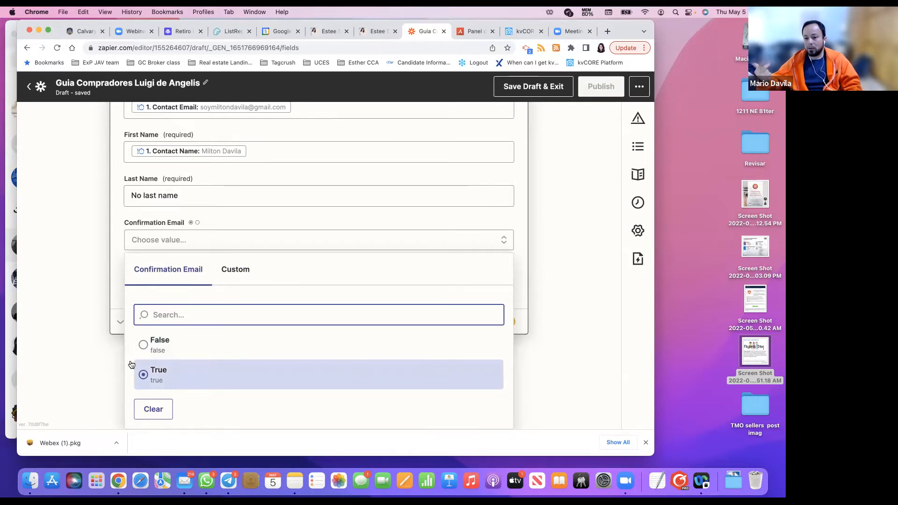
click(83, 364)
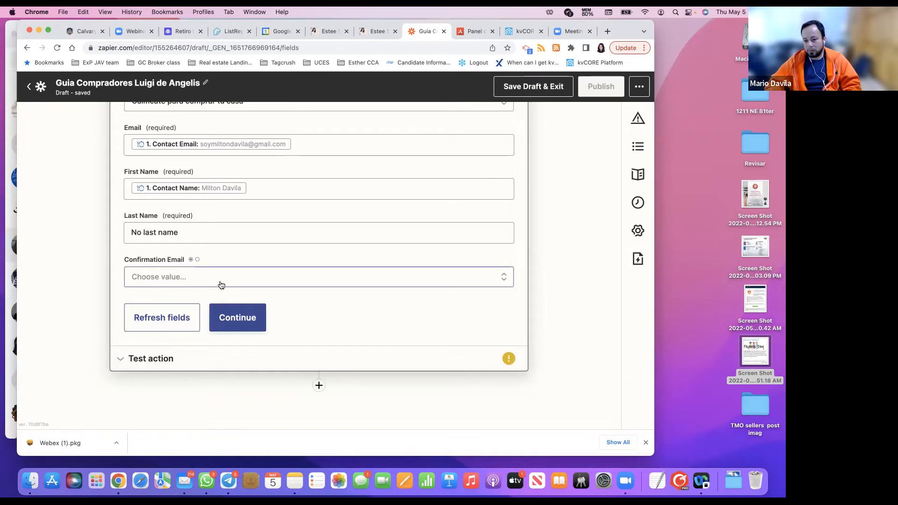
click(182, 278)
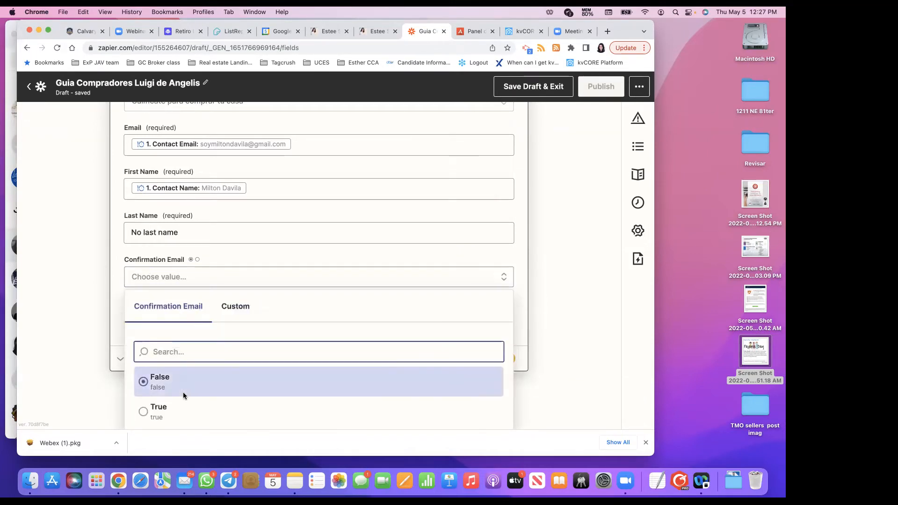
click(181, 411)
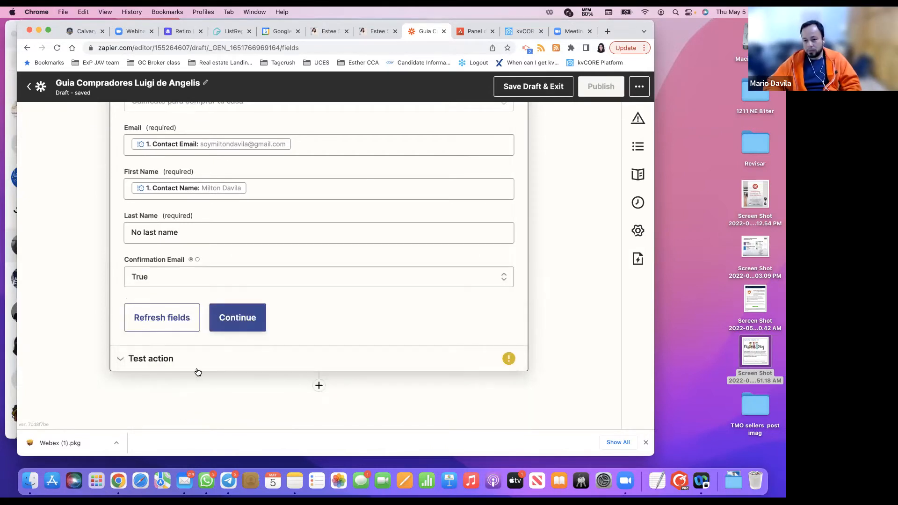
scroll(244, 322, up, 2)
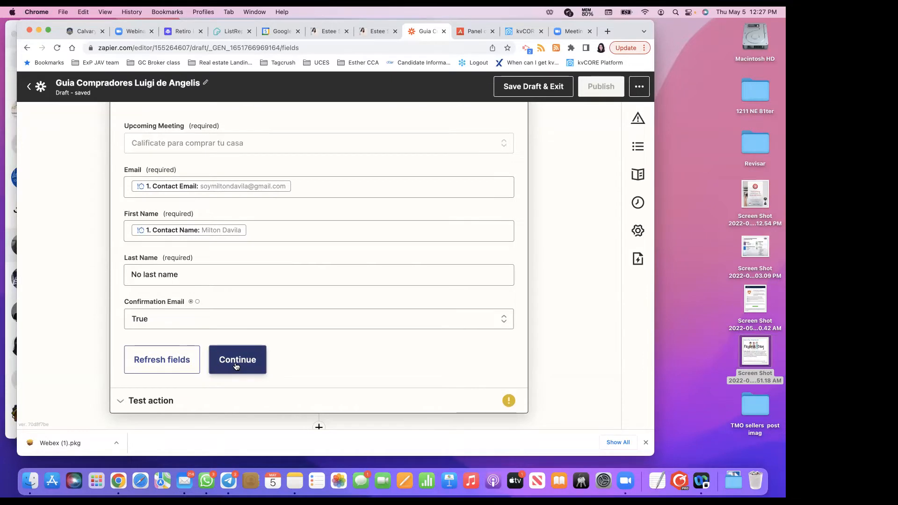
Run the Send Registrant to Zoom test, which fails as registration isn't enabled.
click(236, 366)
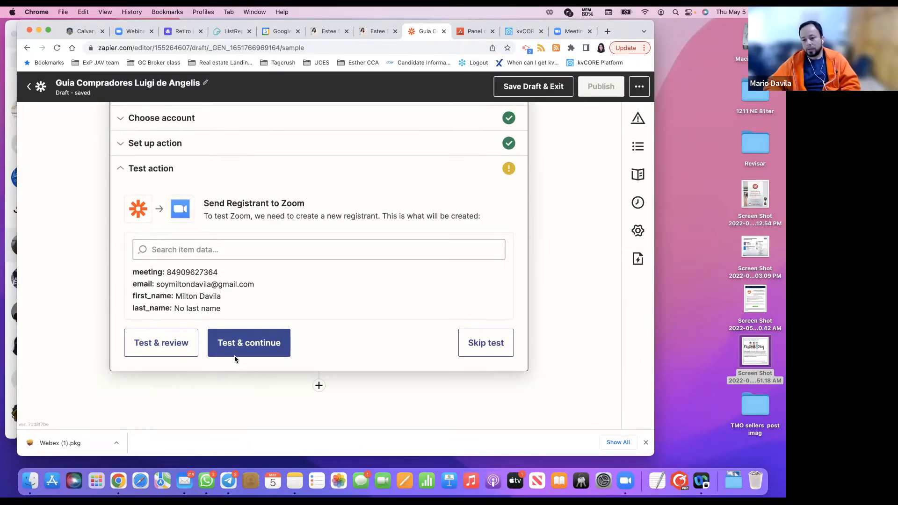
click(235, 350)
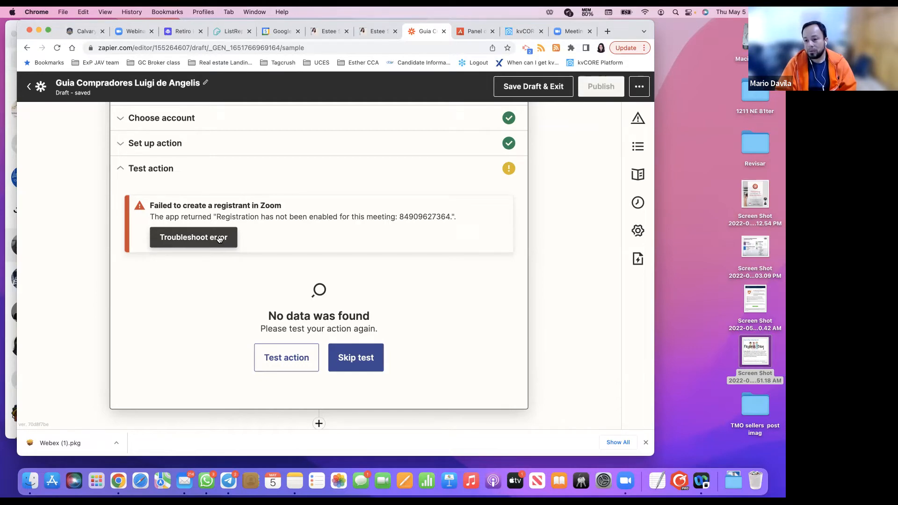
Review the saved meeting's details in the Zoom web portal.
click(571, 31)
scroll(333, 349, down, 5)
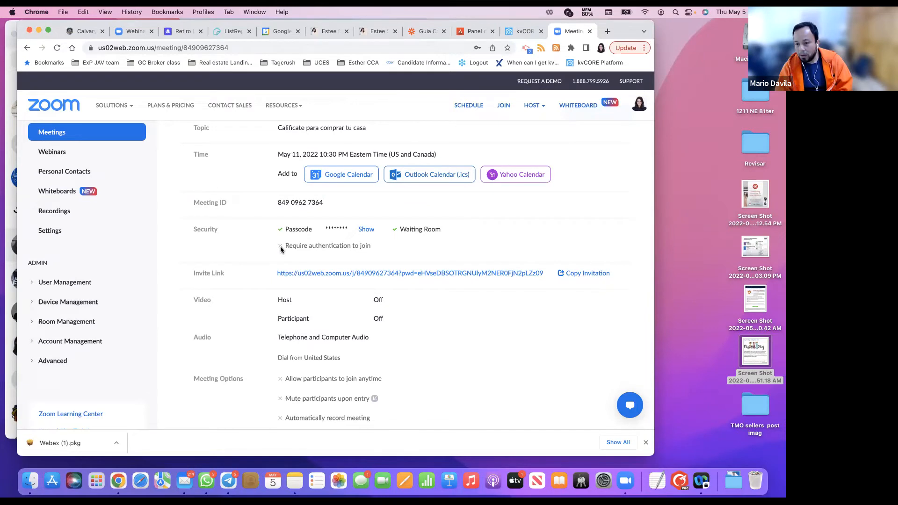
scroll(309, 370, down, 3)
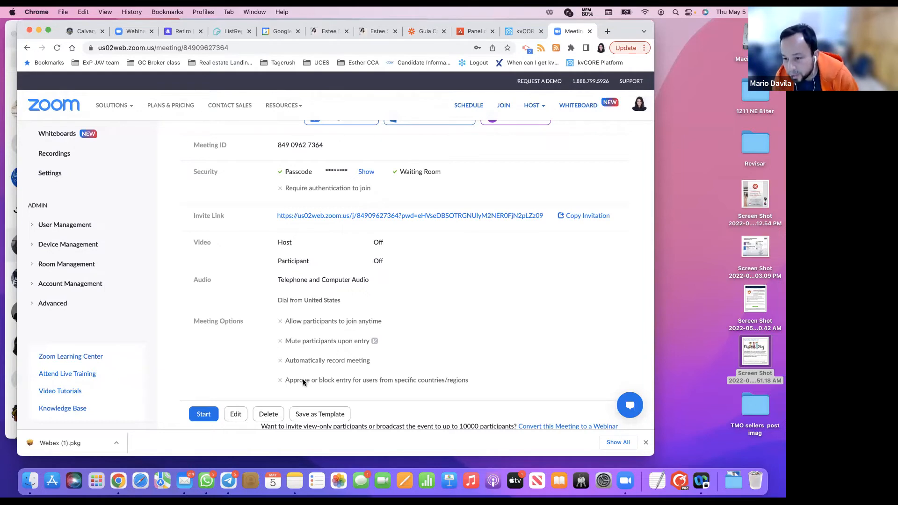
scroll(303, 380, up, 1)
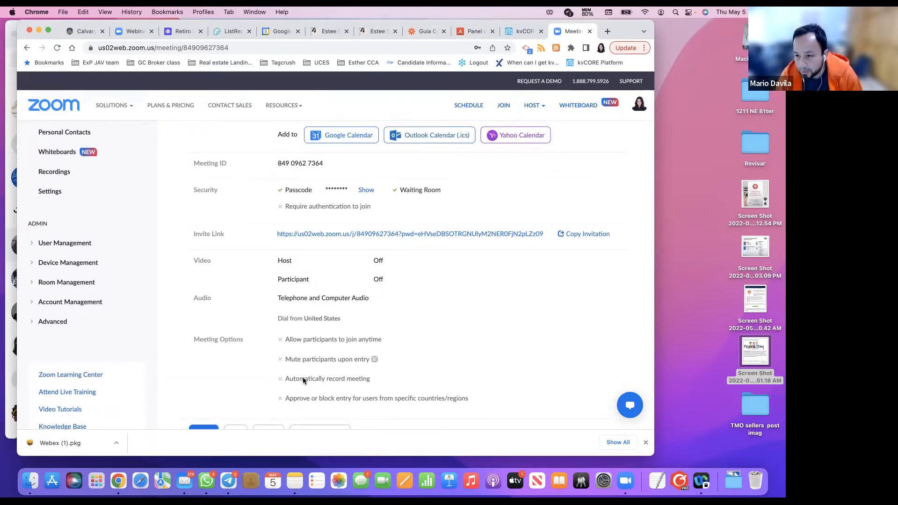
scroll(303, 380, down, 5)
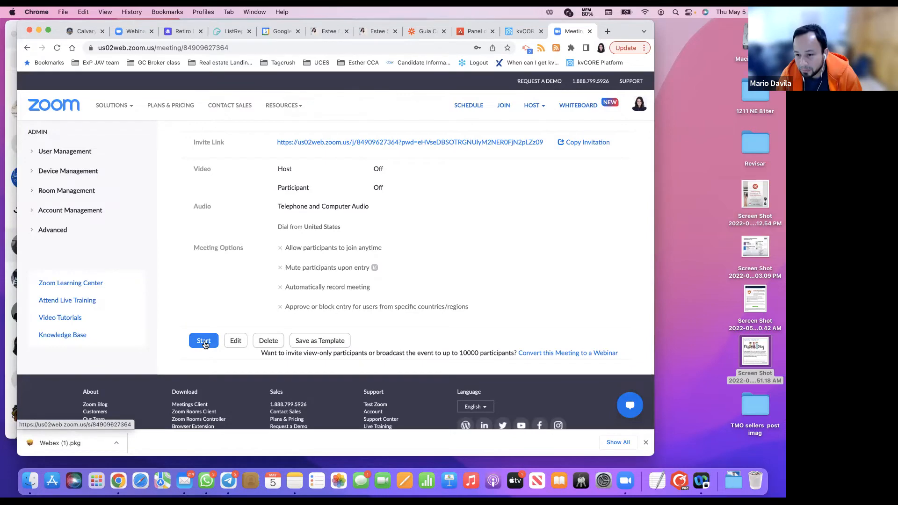
scroll(204, 344, up, 4)
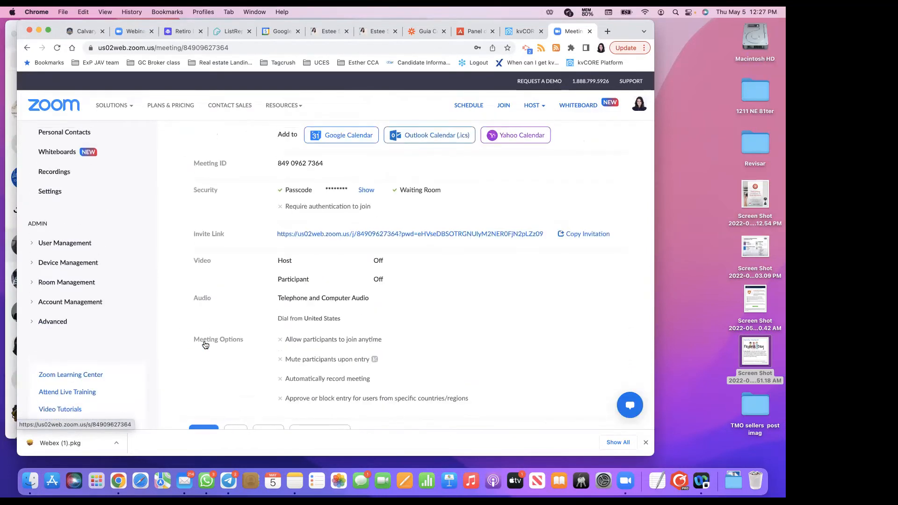
scroll(204, 345, down, 4)
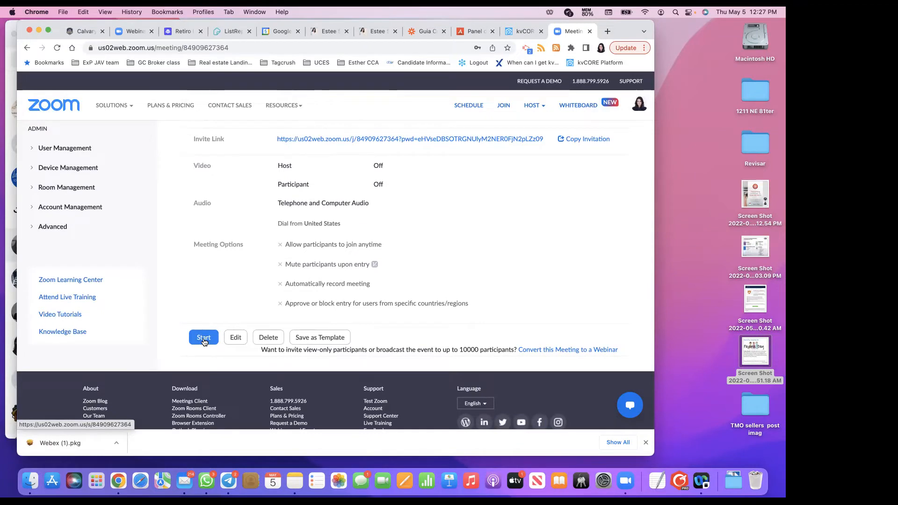
Edit the meeting to require registration, leaving authentication off, and save it.
click(234, 342)
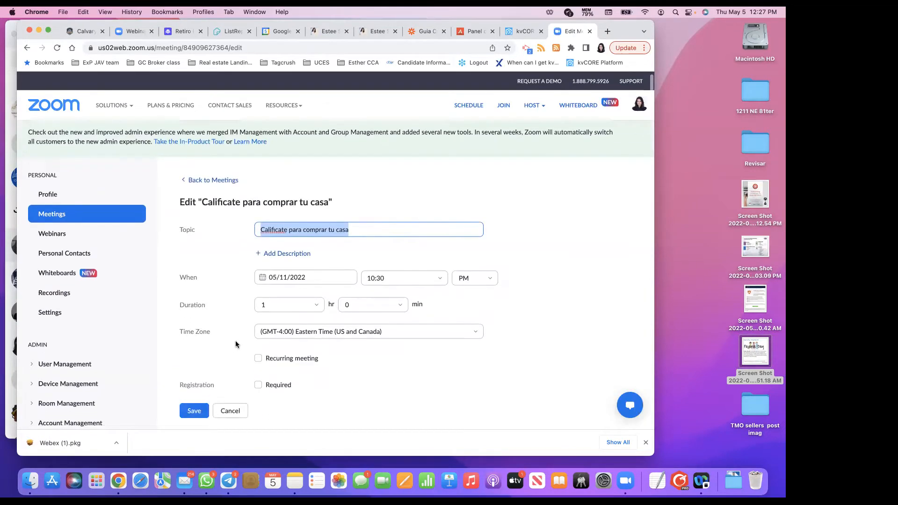
scroll(235, 344, down, 5)
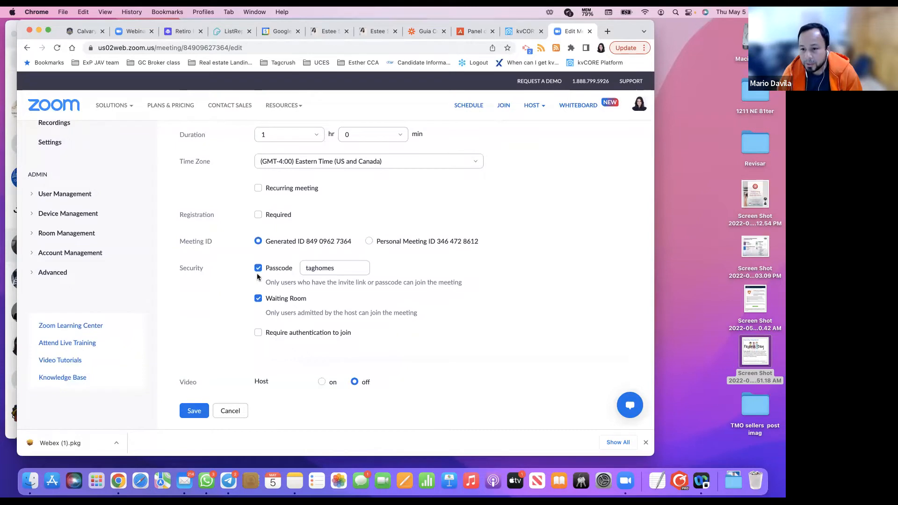
click(261, 334)
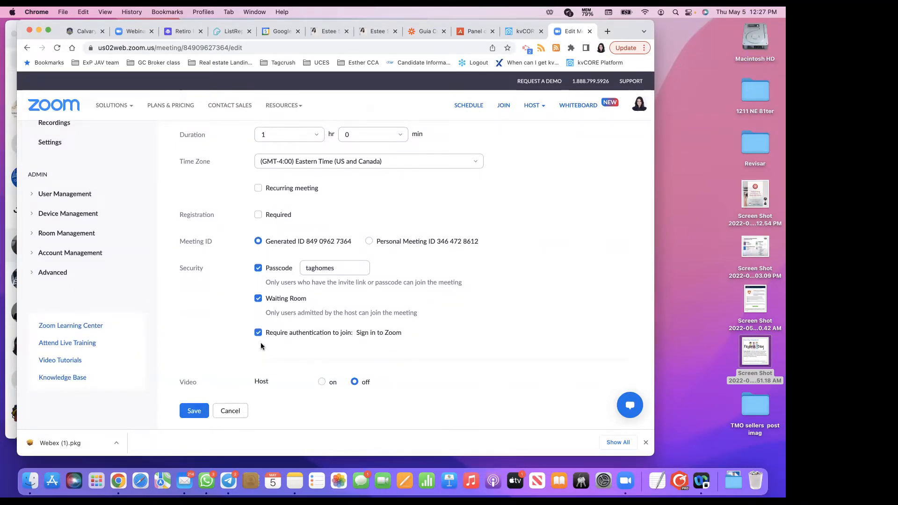
click(260, 335)
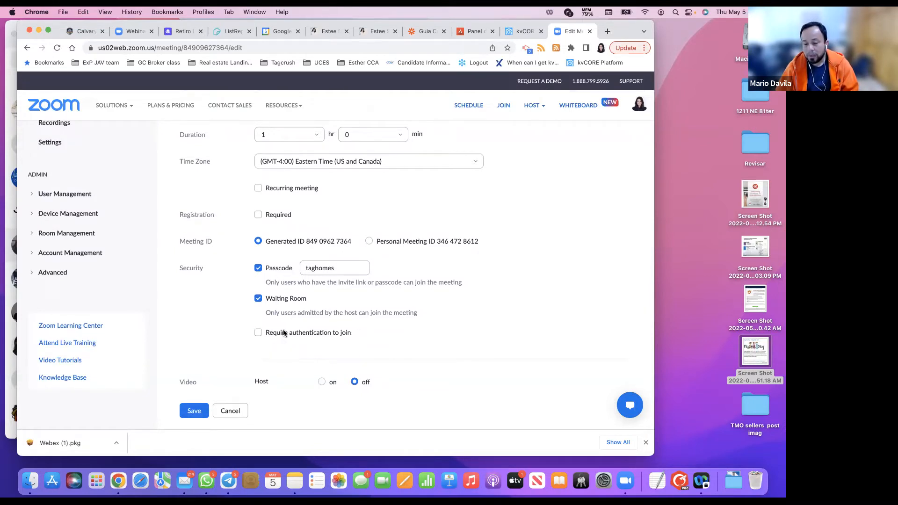
click(274, 215)
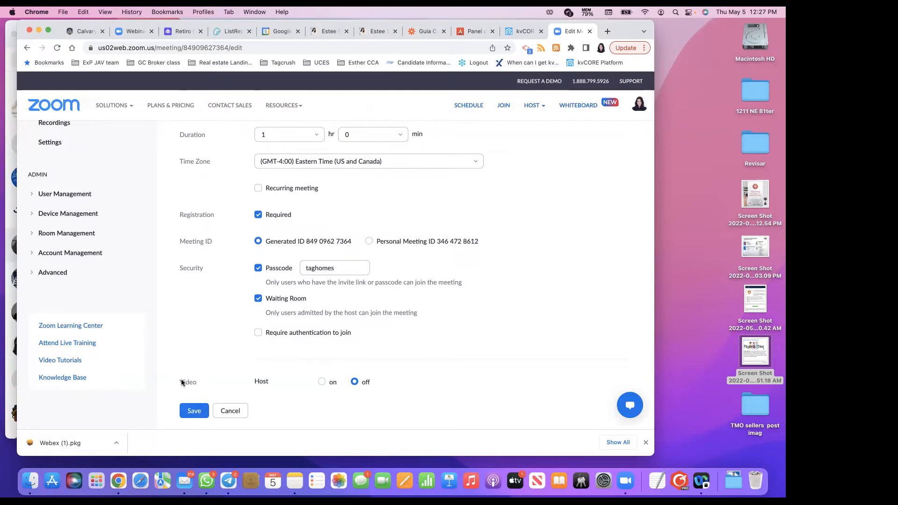
click(194, 410)
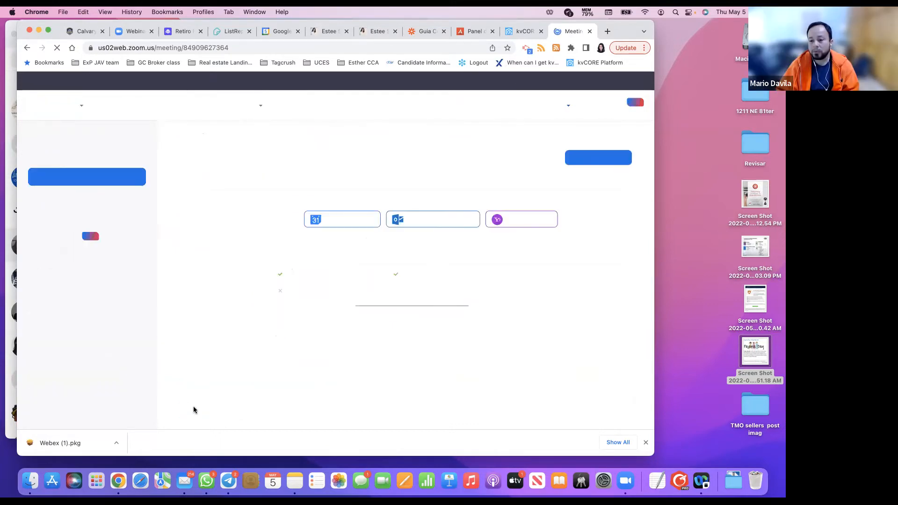
Retest the Send Registrant to Zoom step and confirm the registrant's join URL.
click(422, 31)
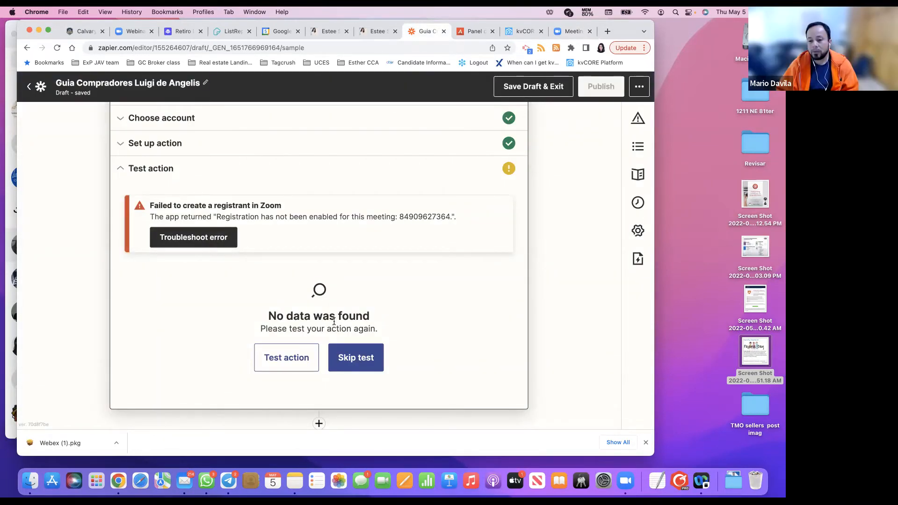
click(294, 358)
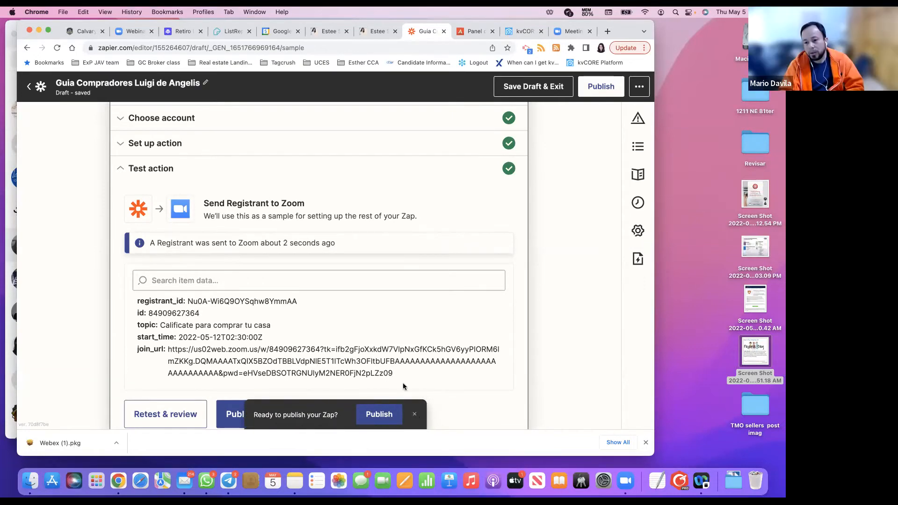
scroll(378, 327, down, 2)
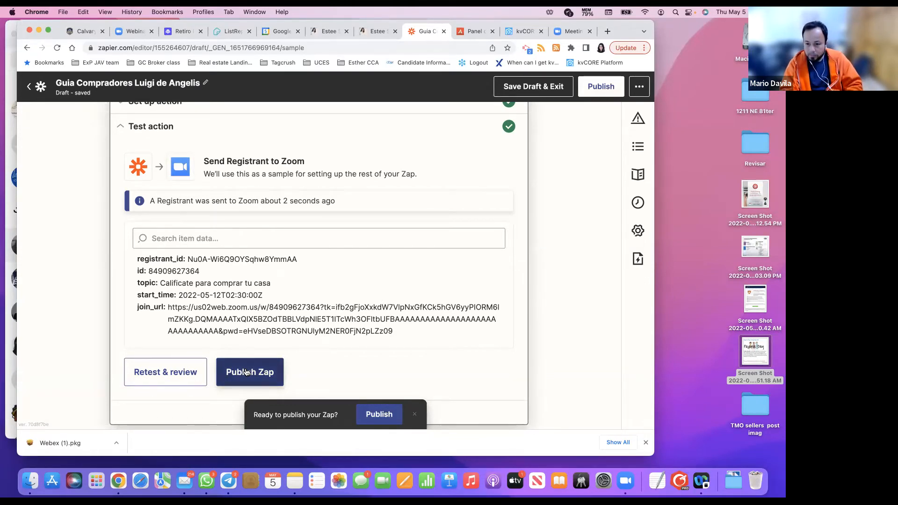
click(10, 210)
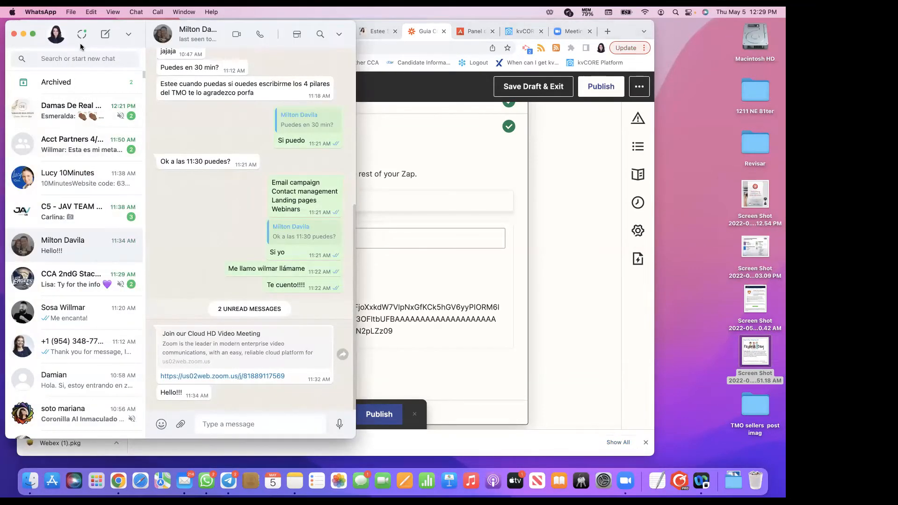
View the Zoom registration confirmation screenshot in WhatsApp, then return to Zapier.
drag(37, 23, 35, 25)
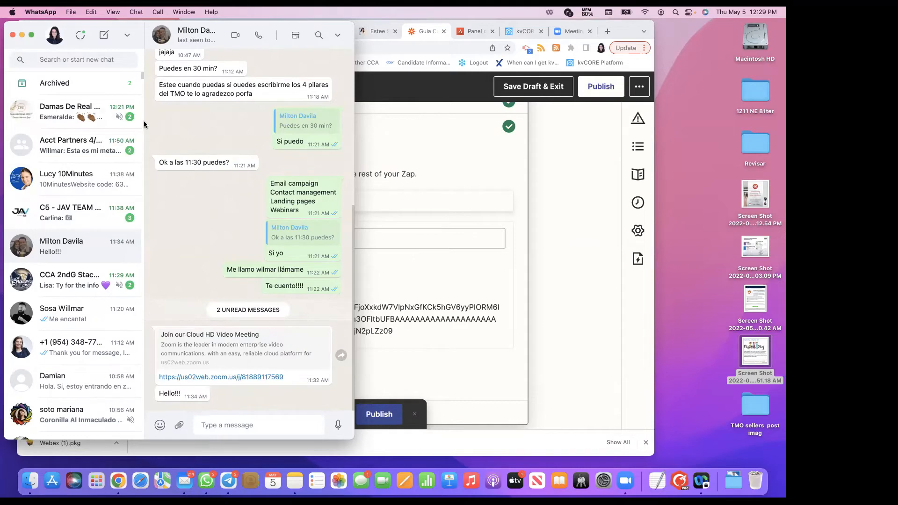
drag(122, 28, 16, 24)
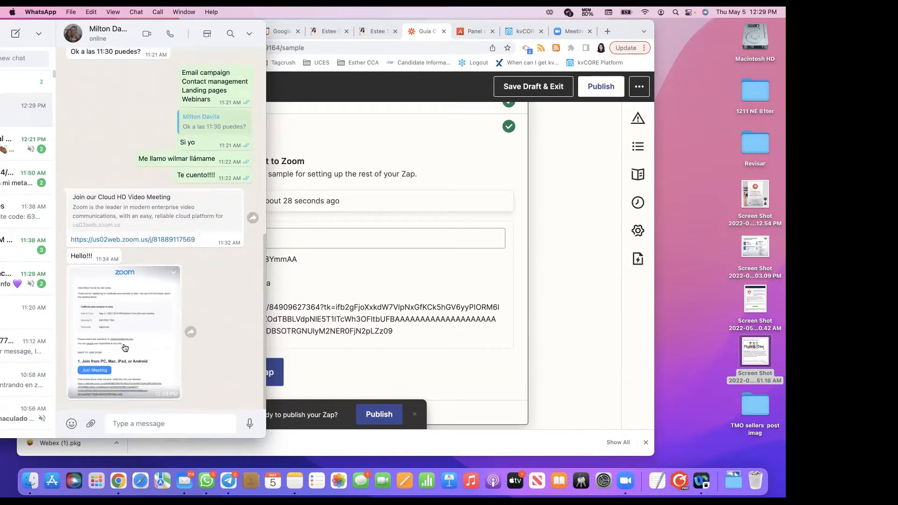
click(125, 347)
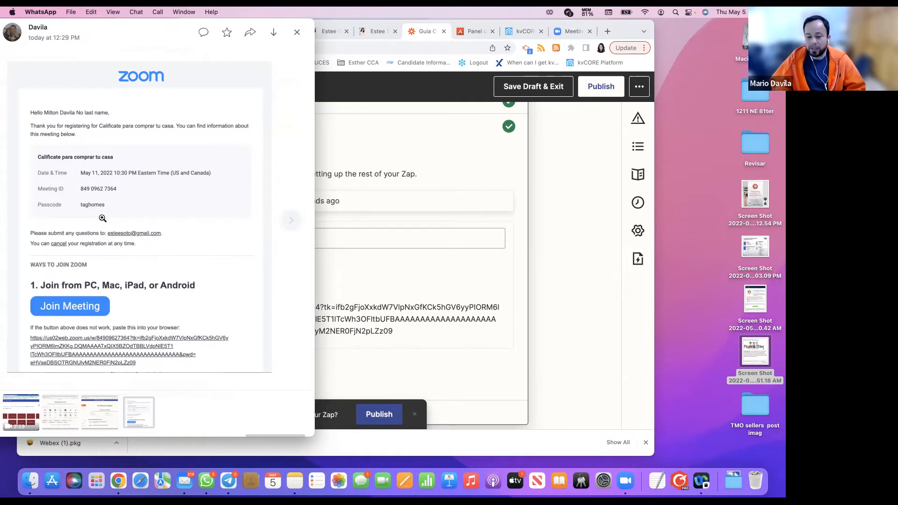
click(355, 275)
Reopen the Create Meeting Registrant in Zoom step, then save the Zap as a draft and exit the editor.
scroll(356, 276, down, 2)
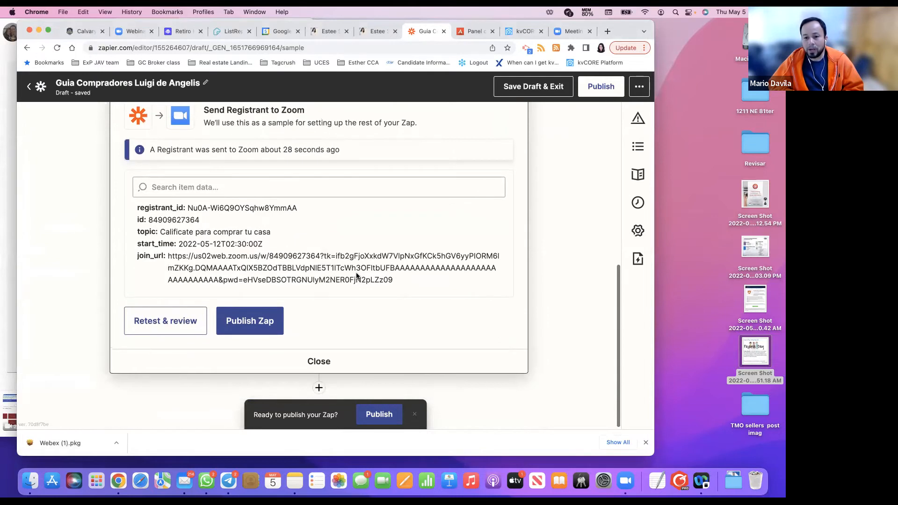
scroll(357, 275, down, 1)
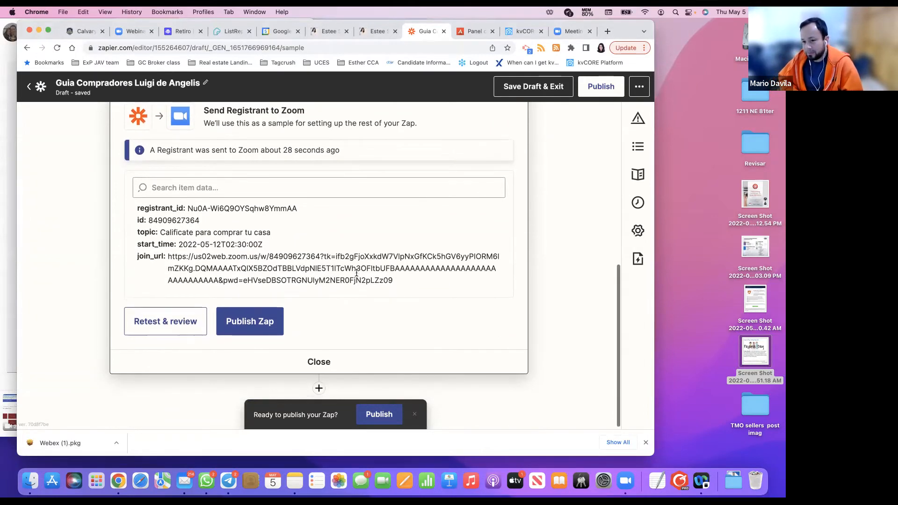
click(318, 386)
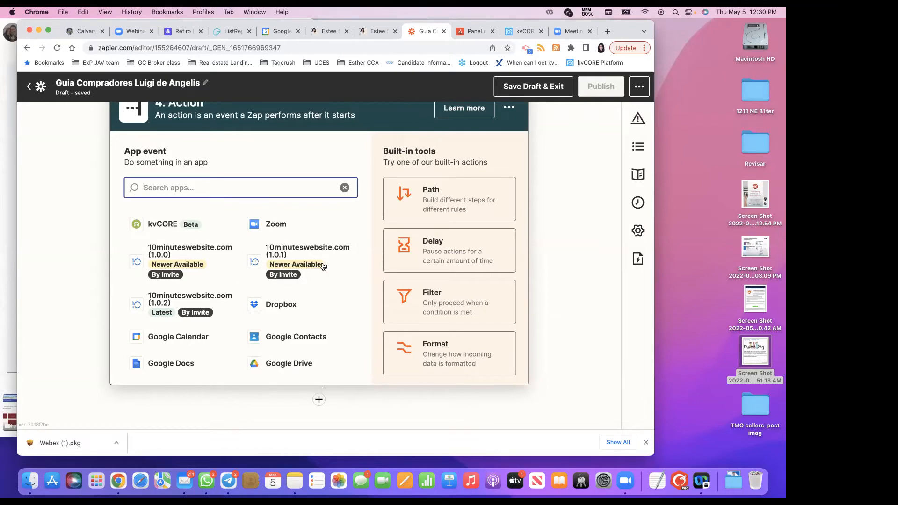
scroll(322, 267, up, 3)
scroll(323, 267, down, 3)
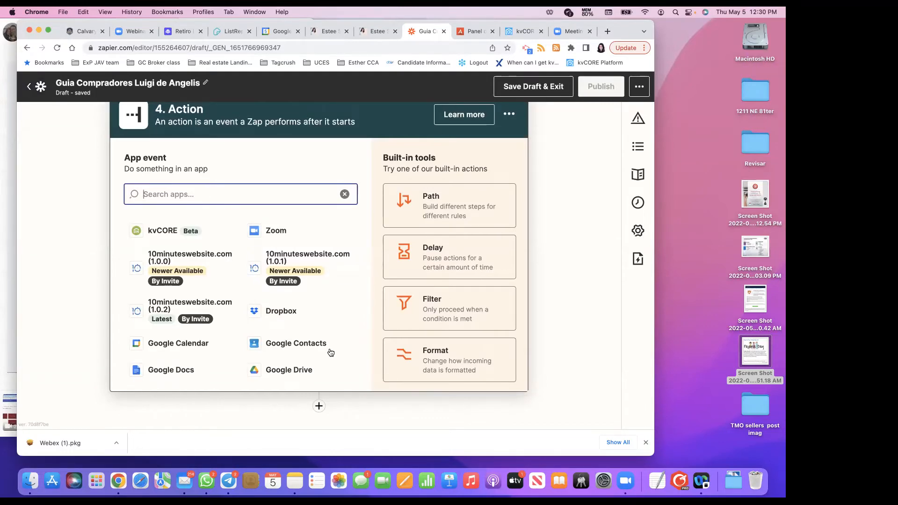
scroll(330, 348, up, 5)
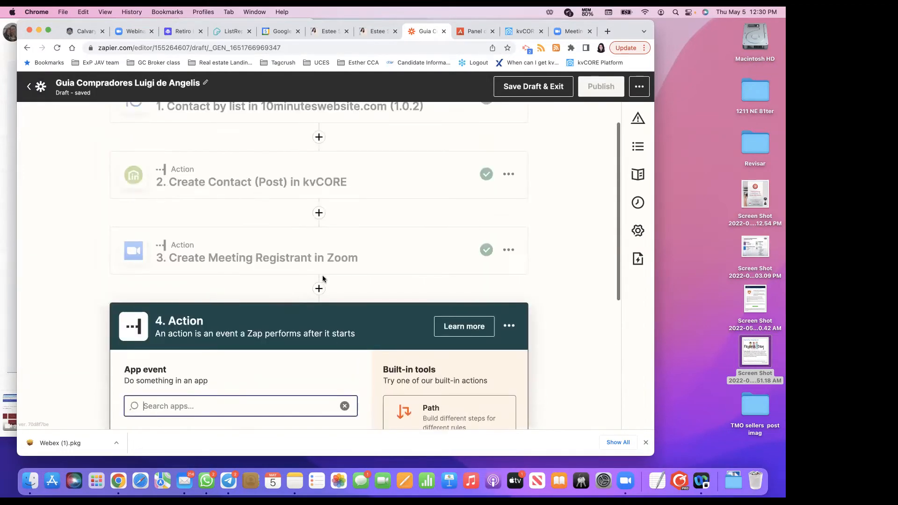
click(353, 266)
scroll(308, 332, down, 3)
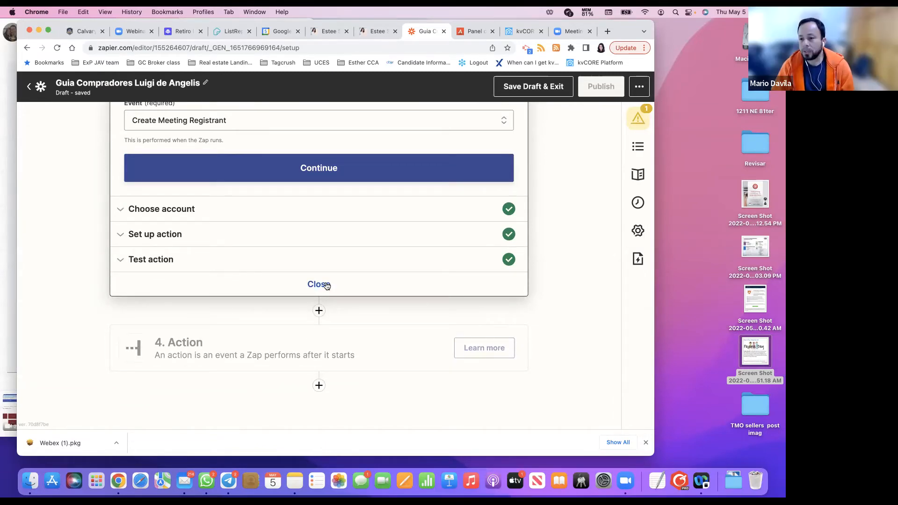
click(531, 87)
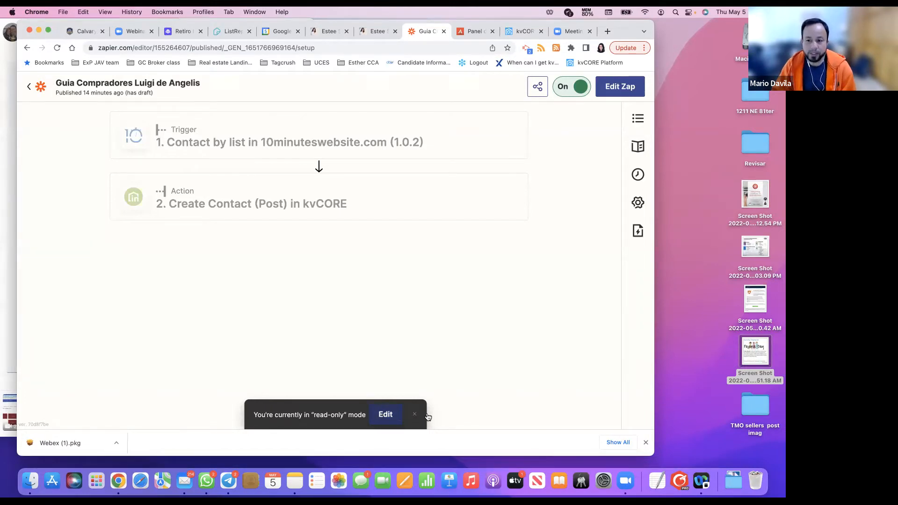
Return from the Zap to the My Zaps list and widen the Chrome window.
click(25, 87)
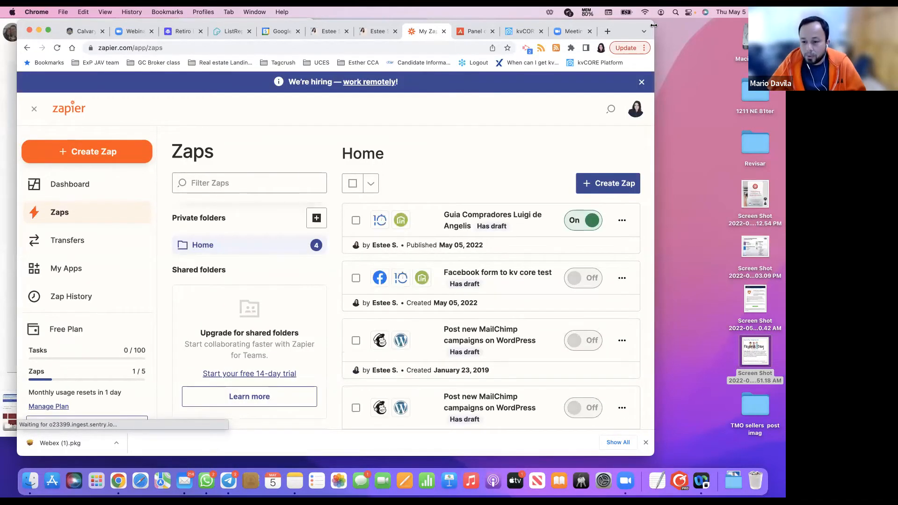
drag(712, 19, 744, 20)
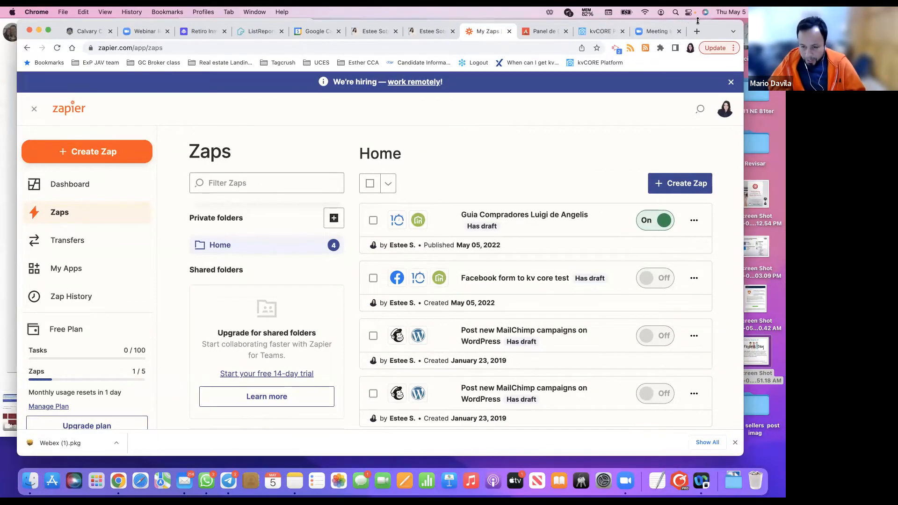
drag(705, 28, 693, 26)
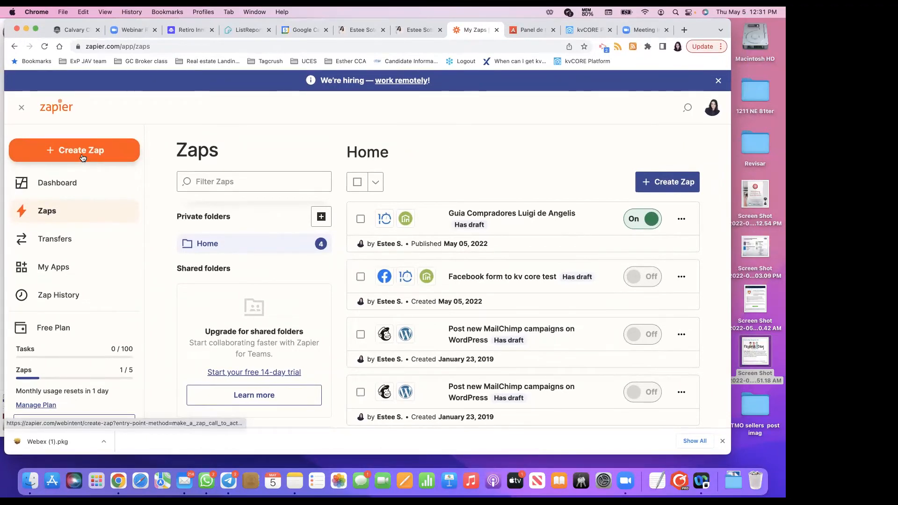
scroll(88, 321, down, 3)
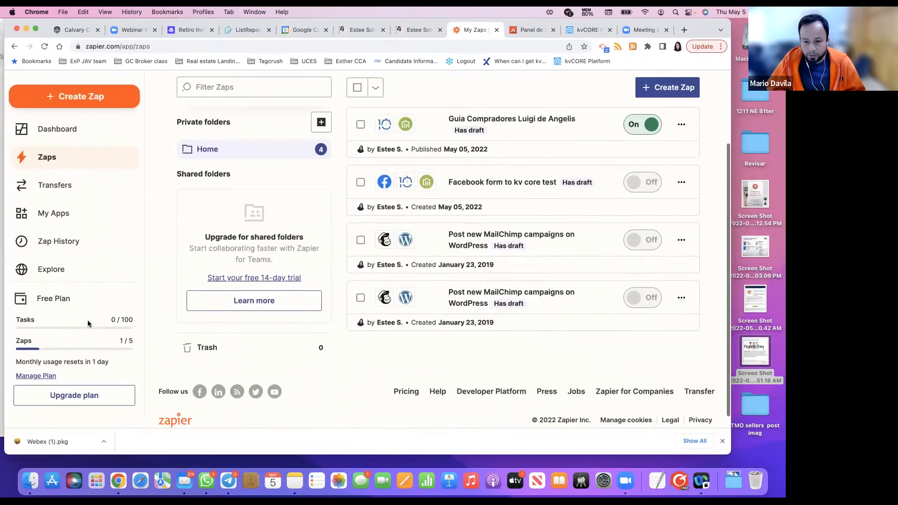
scroll(88, 321, down, 1)
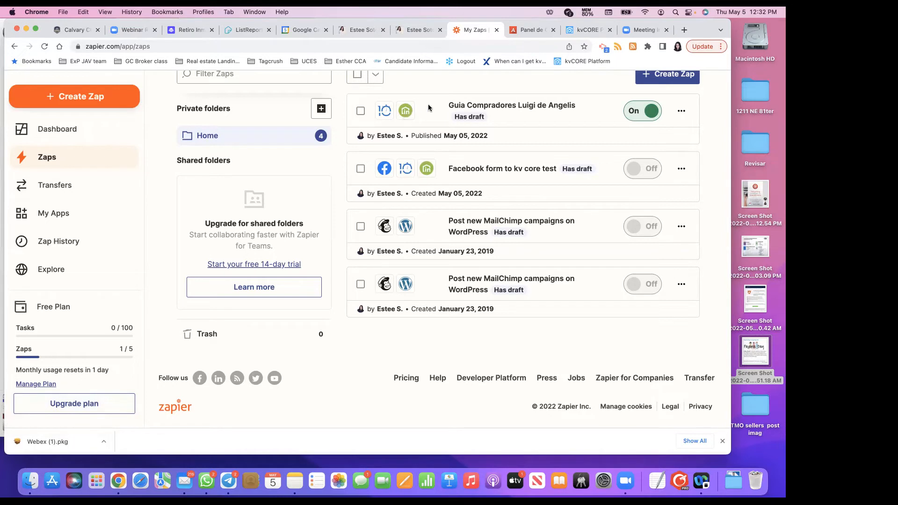
click(506, 108)
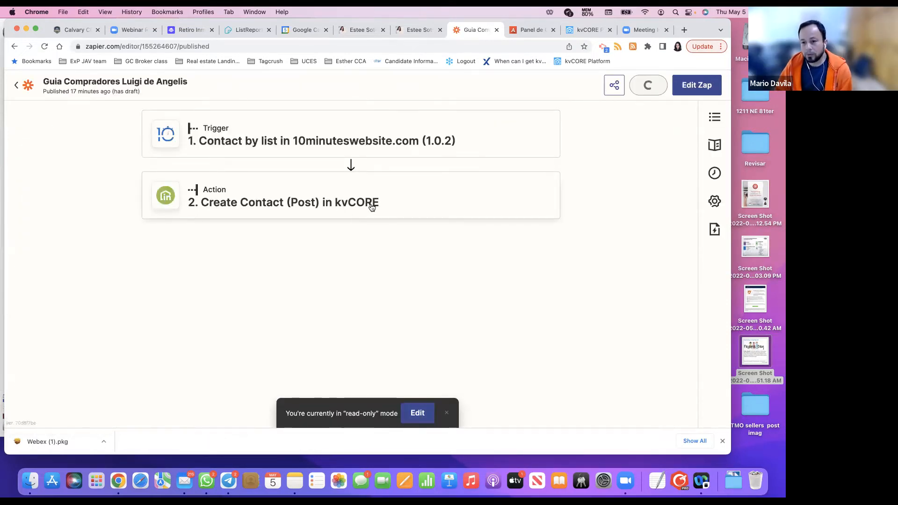
click(383, 196)
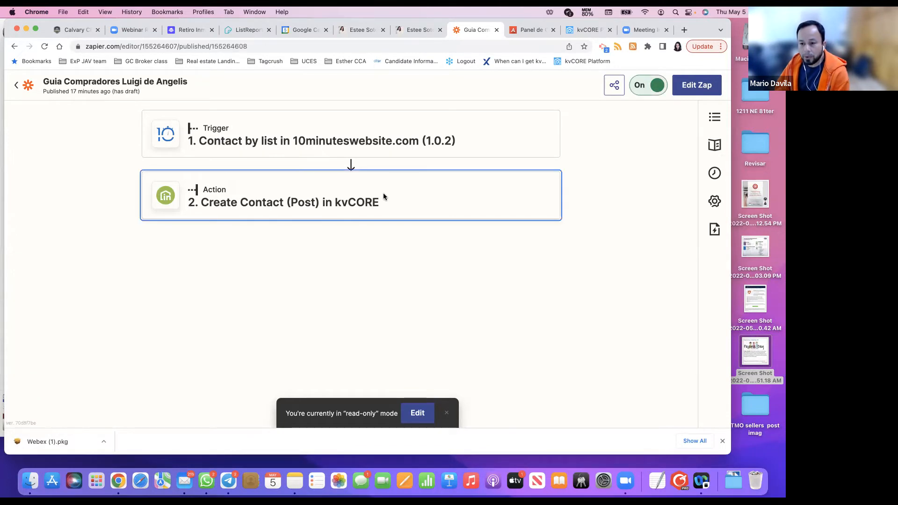
scroll(383, 192, down, 5)
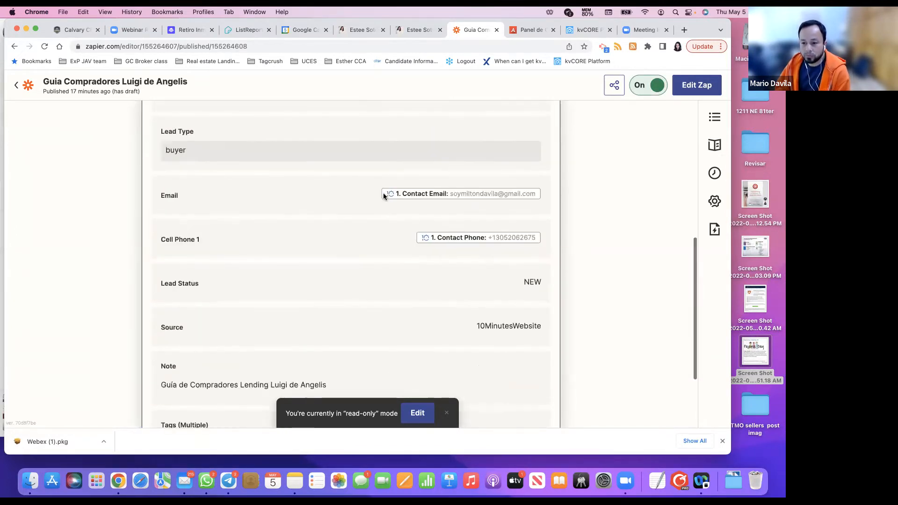
scroll(383, 193, down, 3)
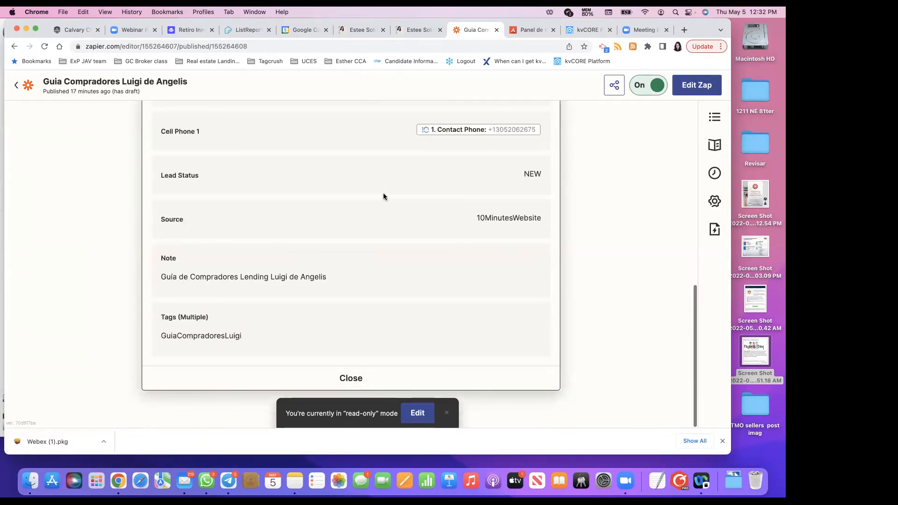
click(346, 383)
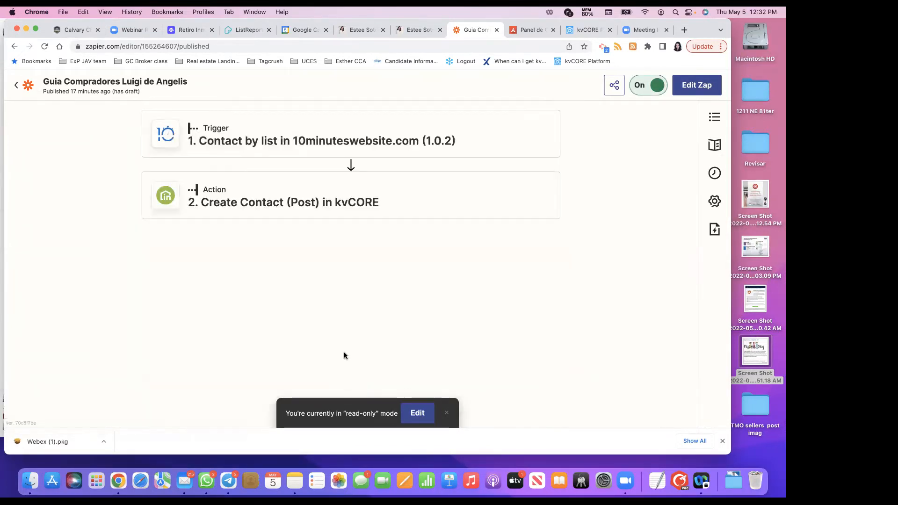
click(16, 85)
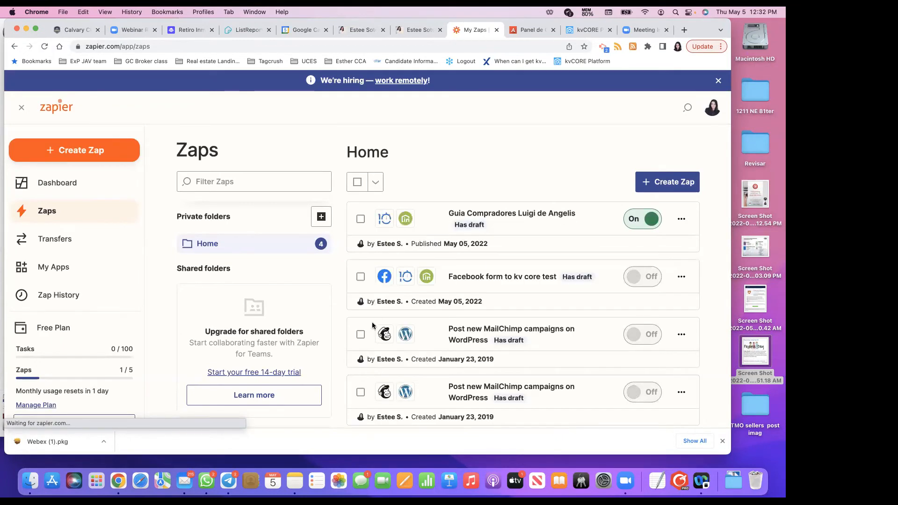
Move the two MailChimp on WordPress Zaps to the trash.
click(360, 335)
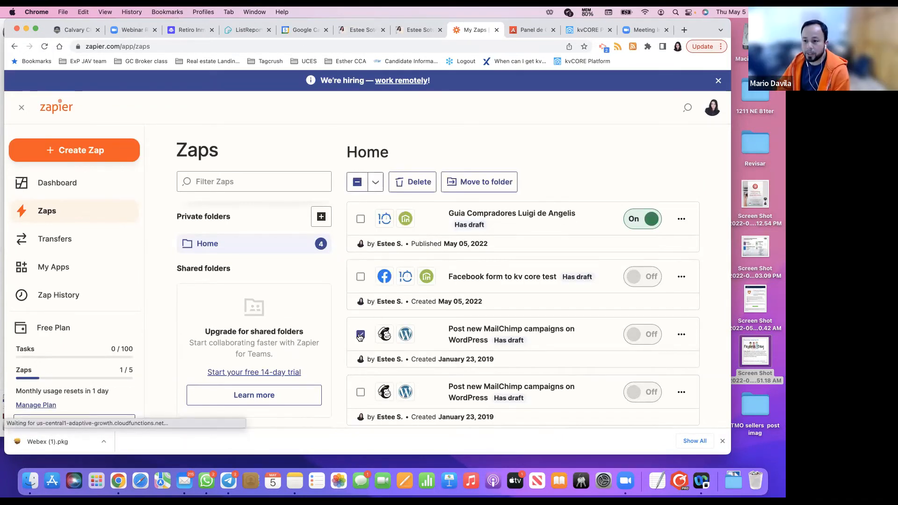
click(360, 392)
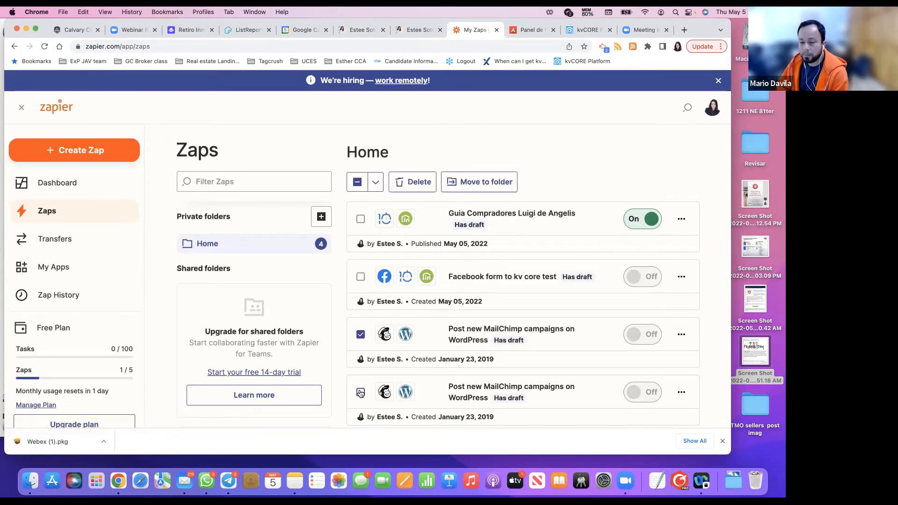
click(427, 184)
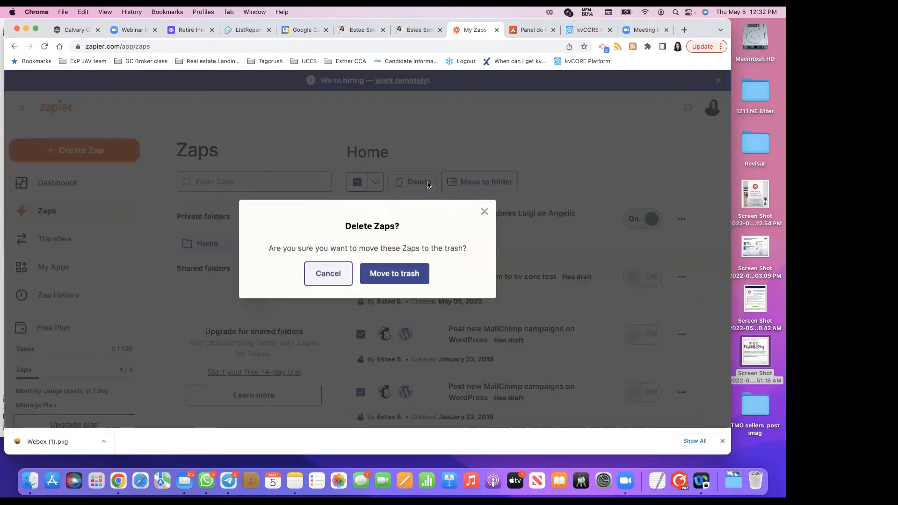
click(381, 280)
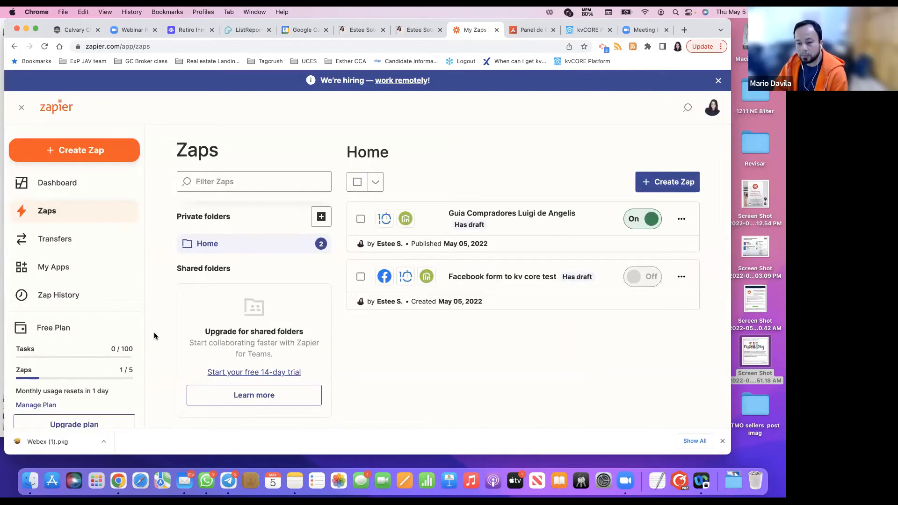
Open the Upgrade plan page and scroll to compare the Free, Starter, Professional, Team and Company plans.
click(96, 401)
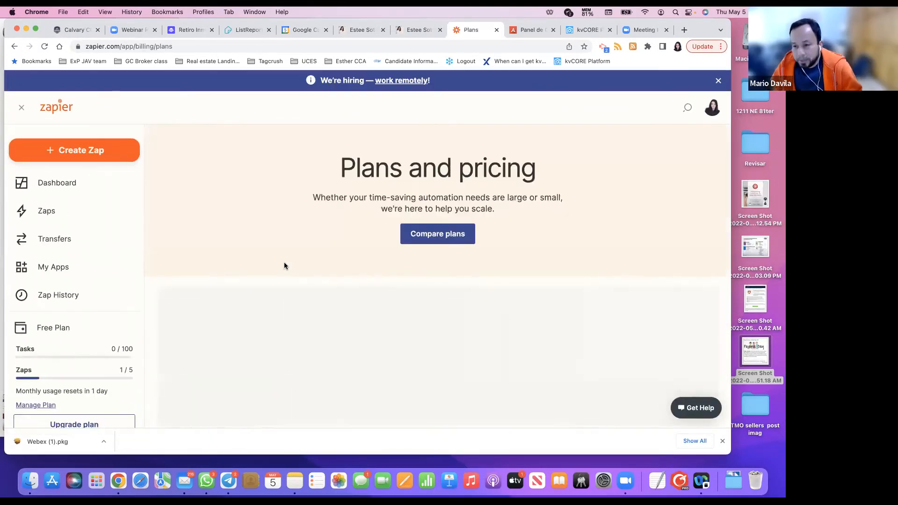
scroll(285, 266, down, 4)
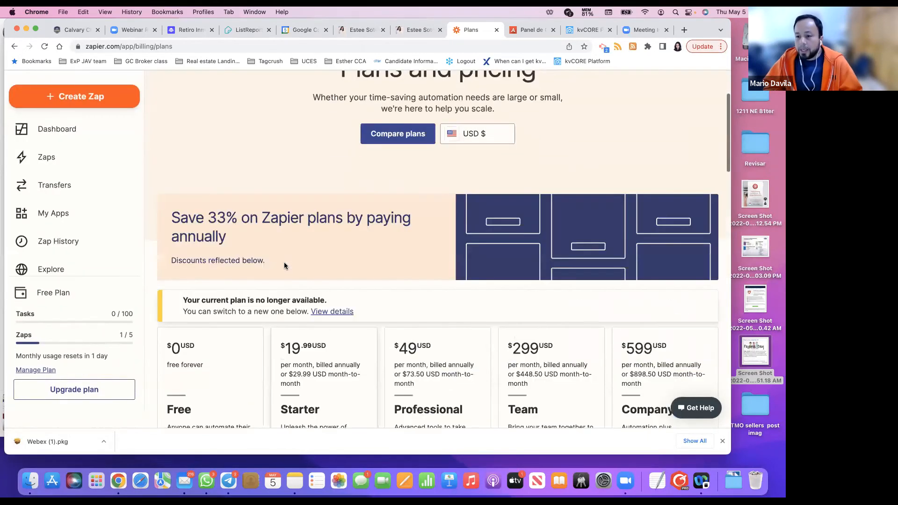
scroll(284, 266, down, 4)
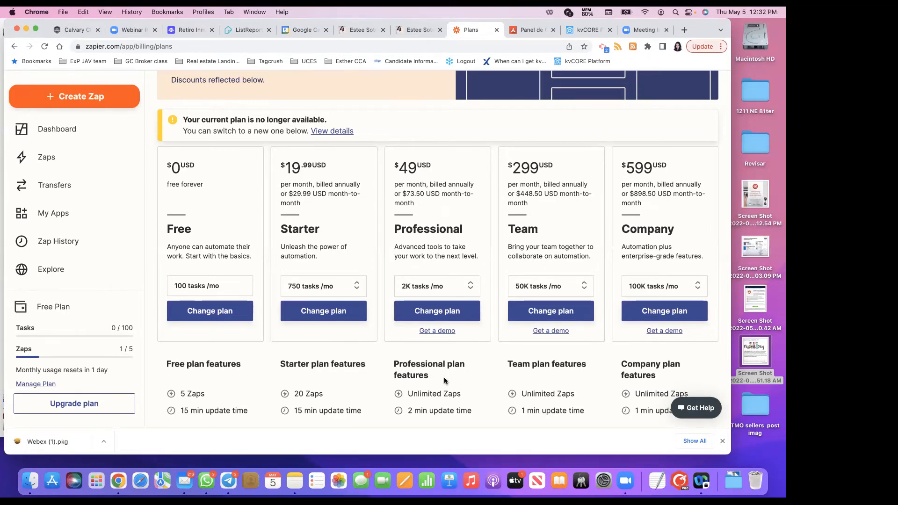
mouse_move(435, 398)
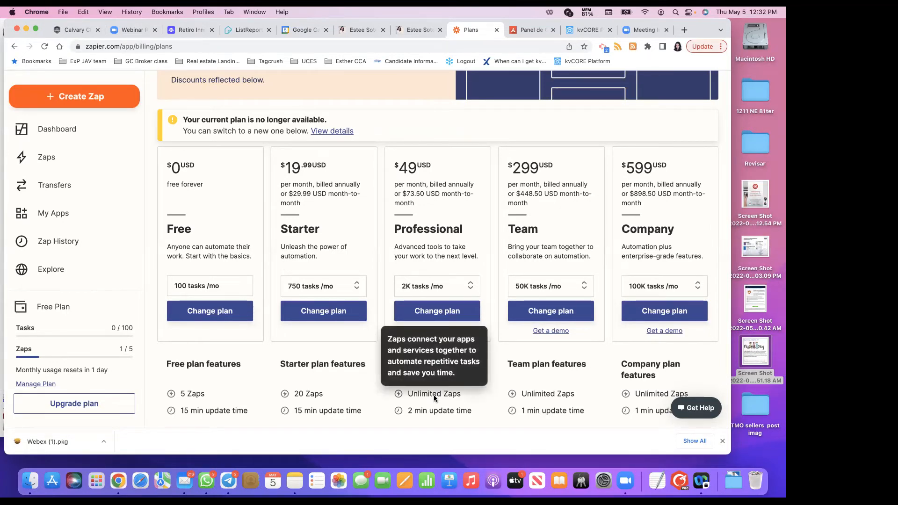
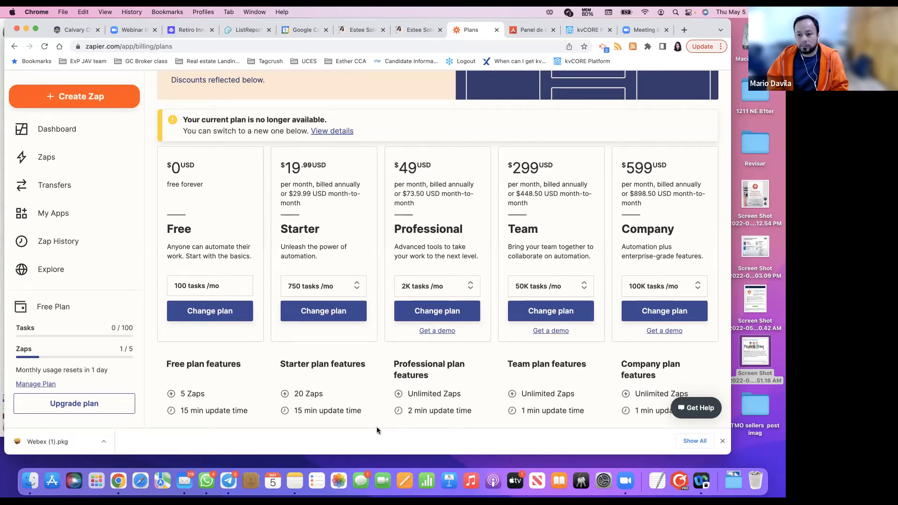
Review the Professional plan's task tiers and their prices.
click(446, 290)
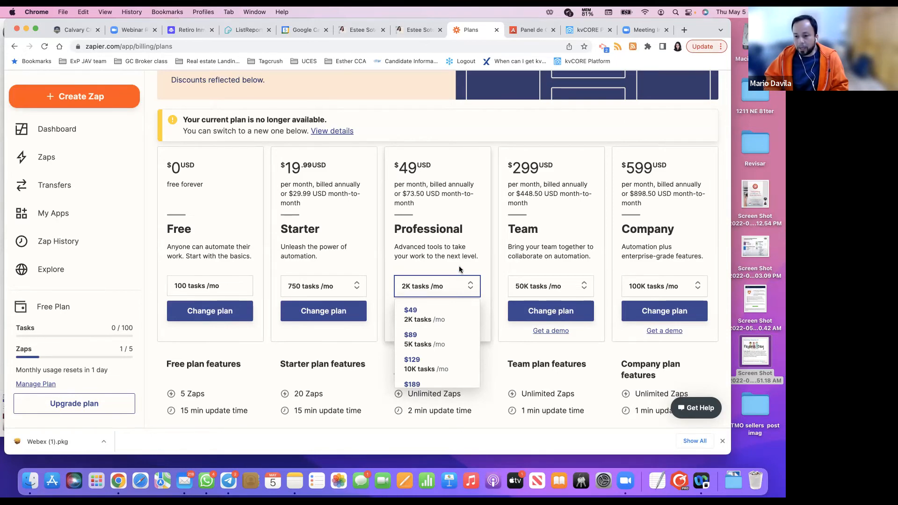
scroll(458, 267, down, 2)
scroll(459, 270, down, 8)
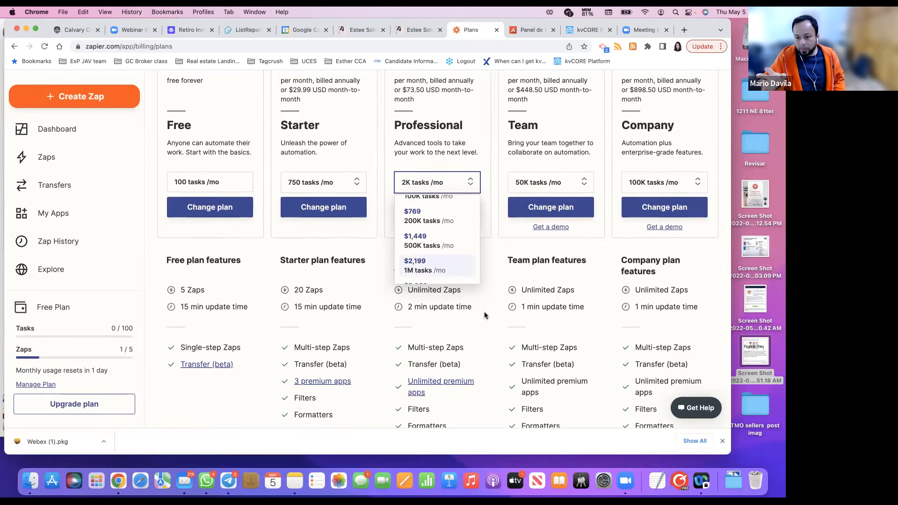
scroll(484, 311, down, 6)
scroll(484, 315, down, 8)
scroll(484, 315, up, 20)
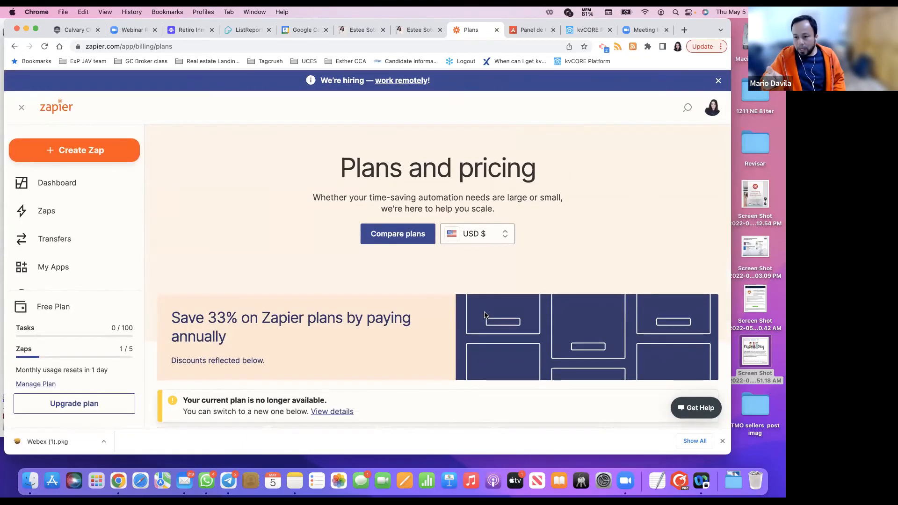
scroll(484, 315, down, 1)
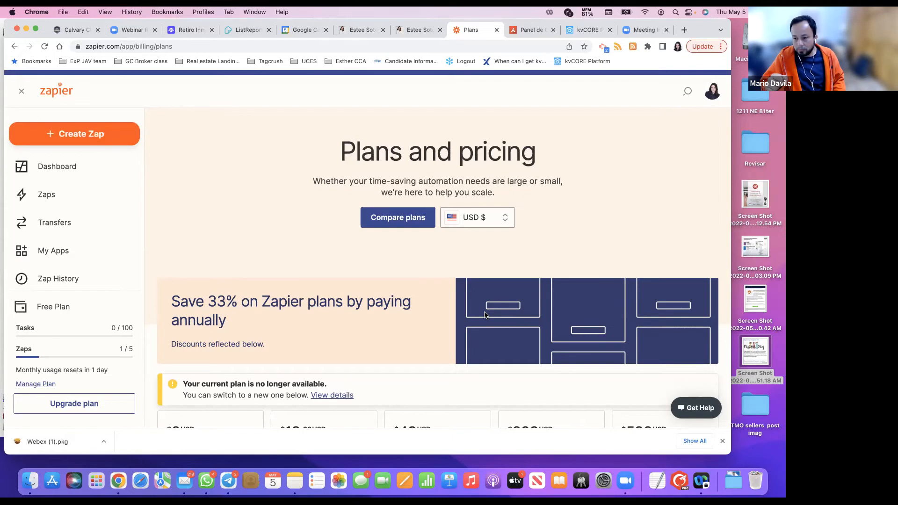
scroll(484, 313, down, 4)
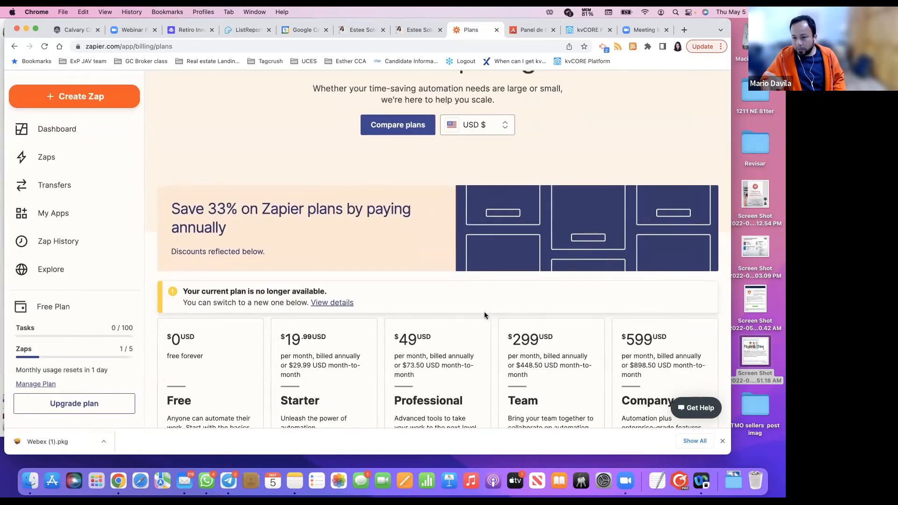
scroll(484, 315, down, 5)
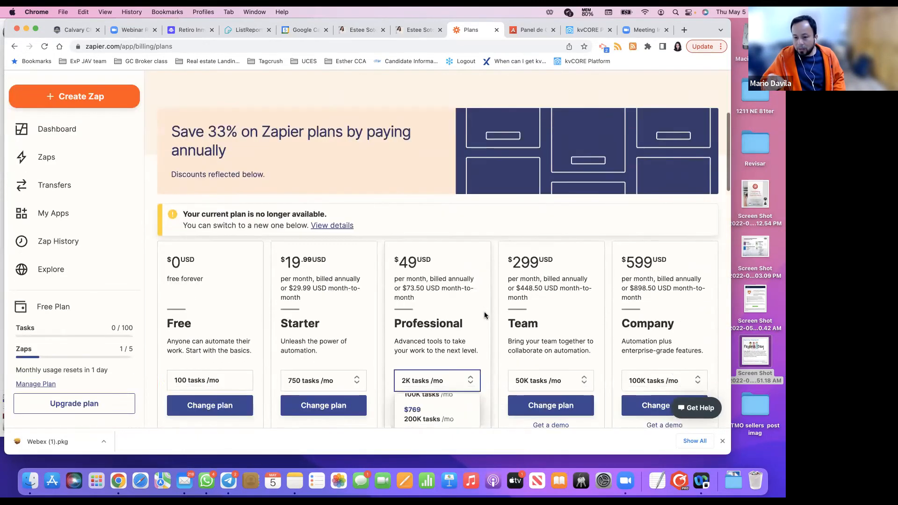
Switch from the legacy plan to Professional, reaching Pro (2,000 Tasks) checkout at $49/month annually.
click(379, 399)
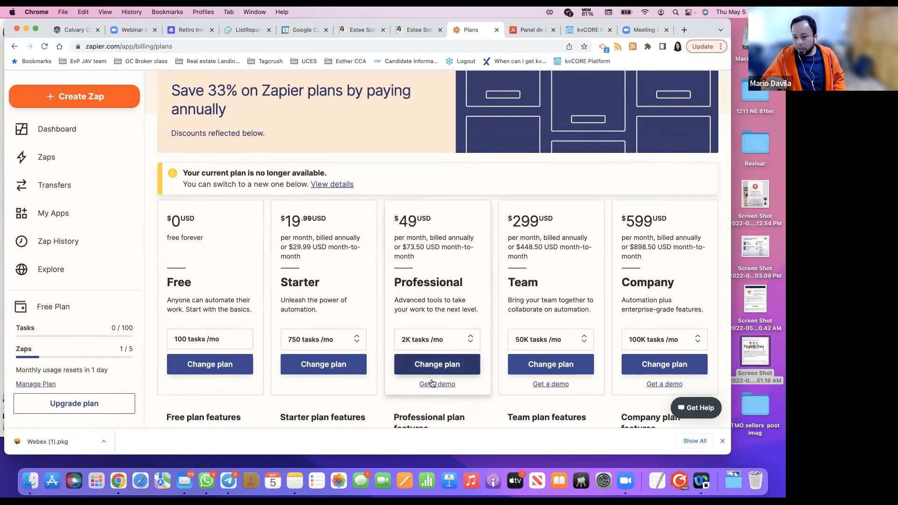
click(434, 365)
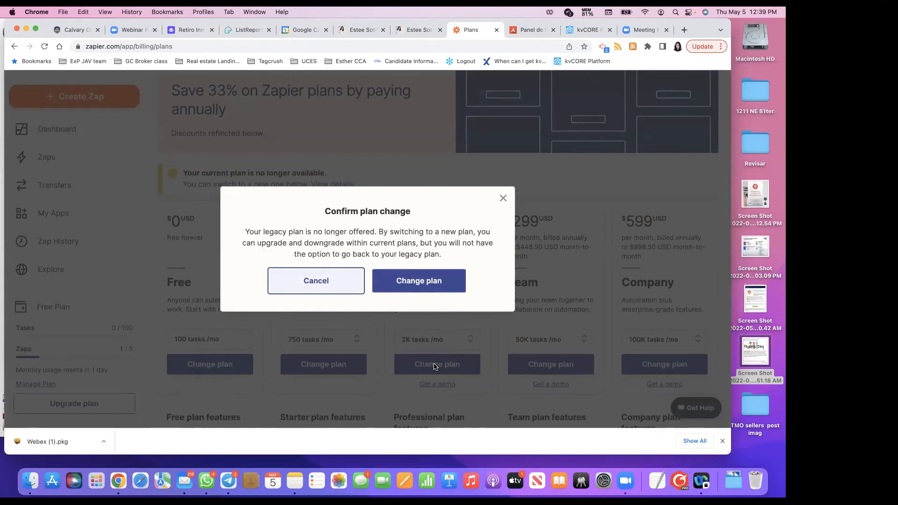
click(415, 285)
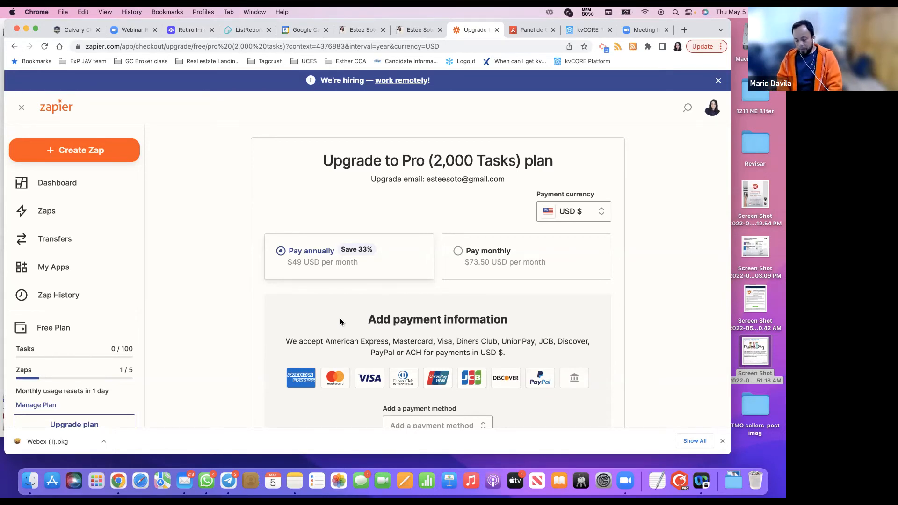
scroll(340, 321, down, 2)
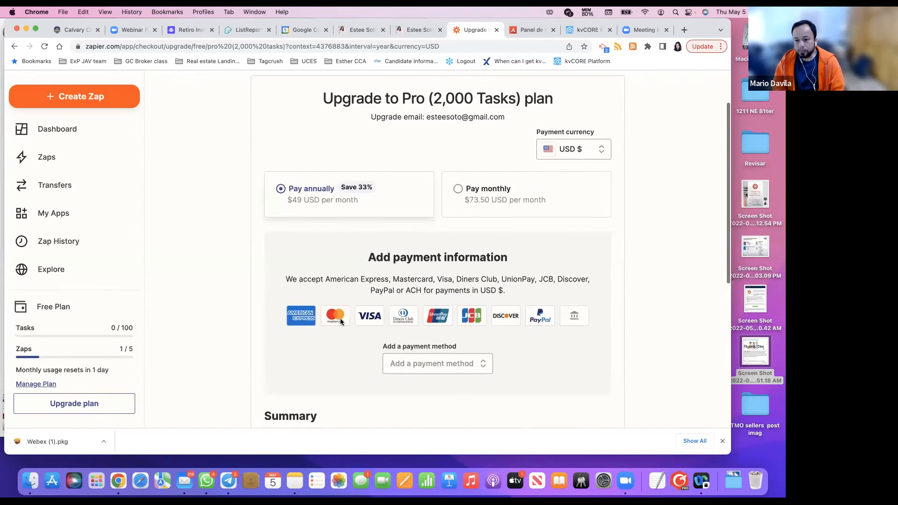
scroll(340, 321, up, 2)
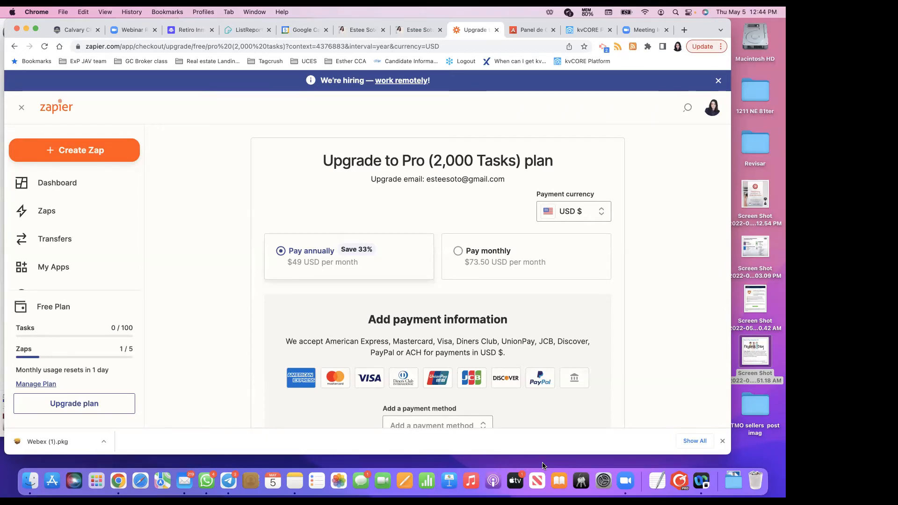
scroll(388, 359, down, 2)
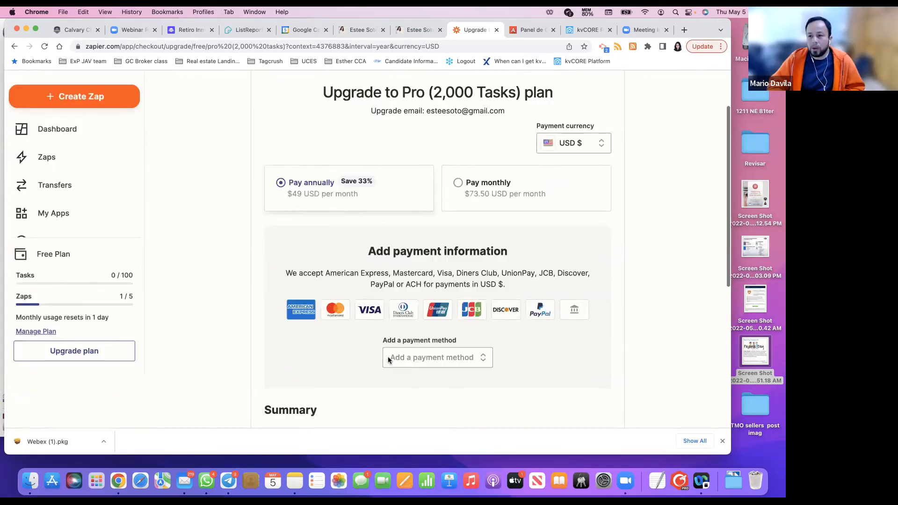
scroll(388, 359, down, 2)
scroll(388, 360, down, 1)
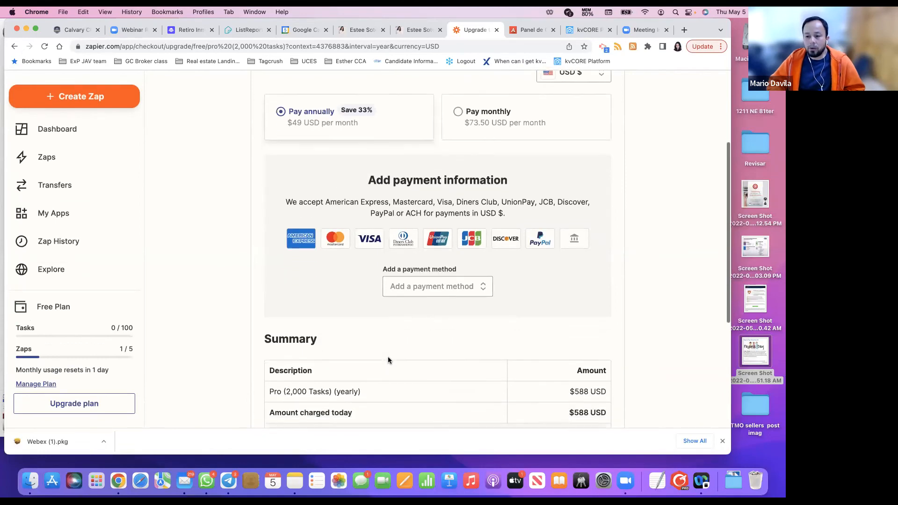
scroll(388, 358, down, 3)
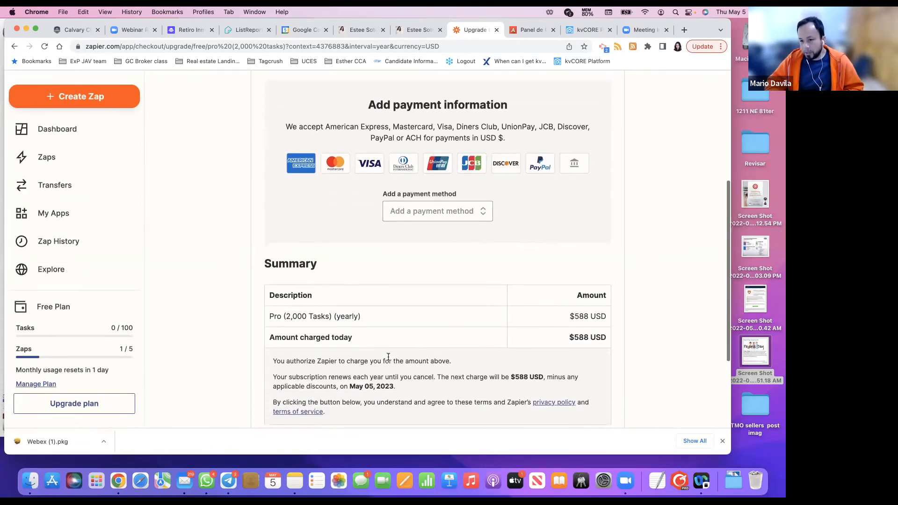
scroll(388, 357, down, 2)
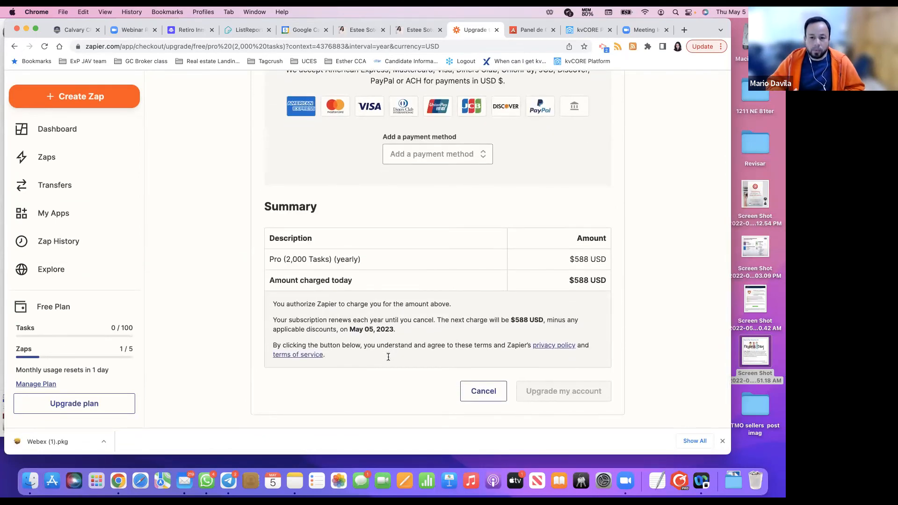
scroll(388, 357, up, 10)
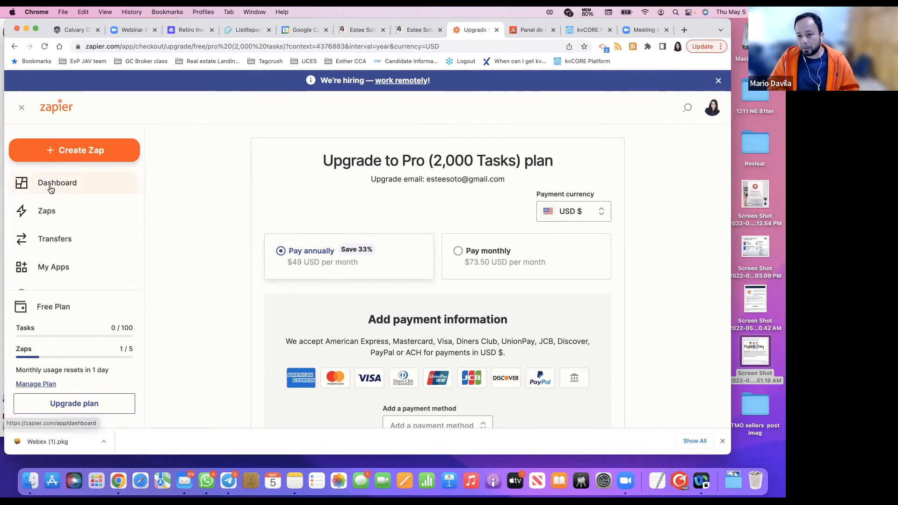
Return to the Zaps list, narrow the browser window, and show the first Zap's actions menu.
click(42, 215)
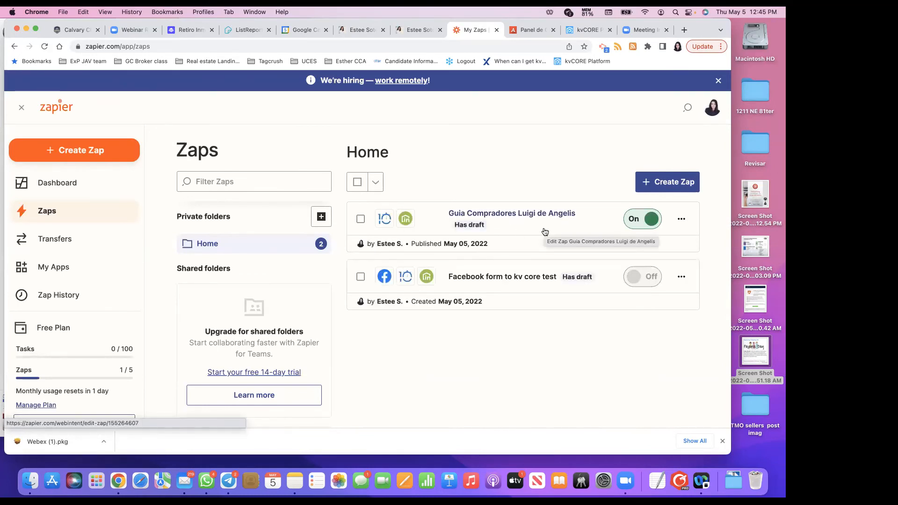
drag(731, 33, 645, 34)
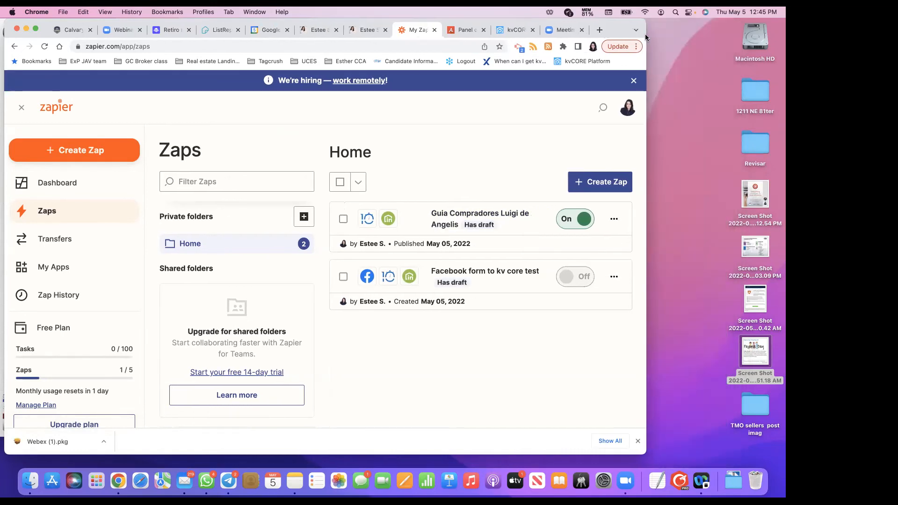
click(614, 219)
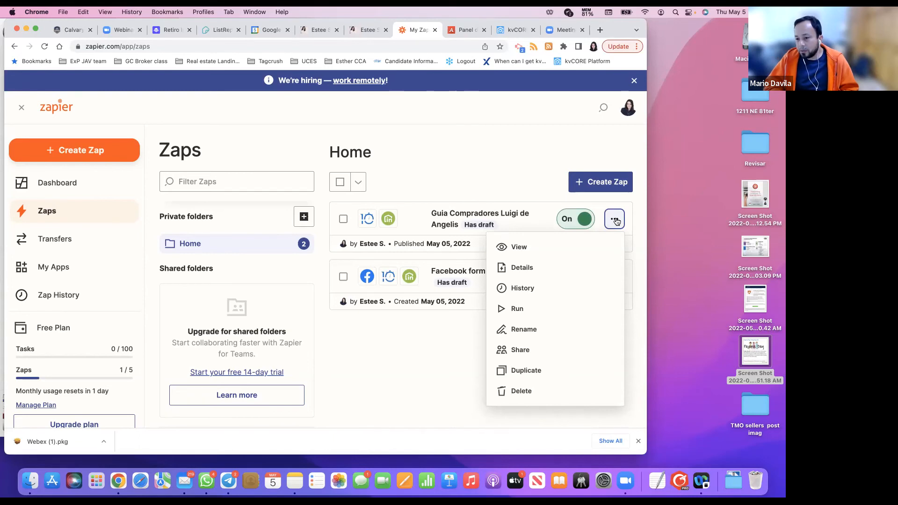
Try sharing the first Zap, then dismiss the invite-only 10minuteswebsite.com app warning.
click(526, 349)
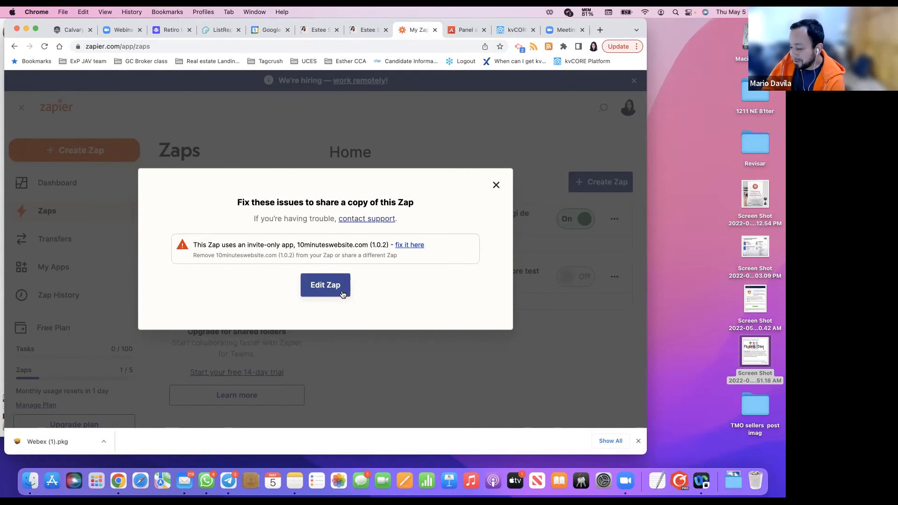
click(496, 184)
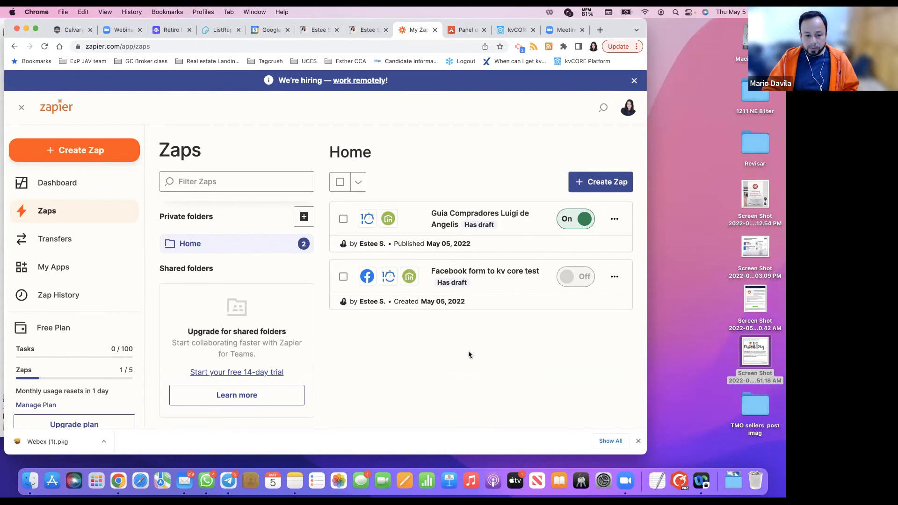
click(615, 219)
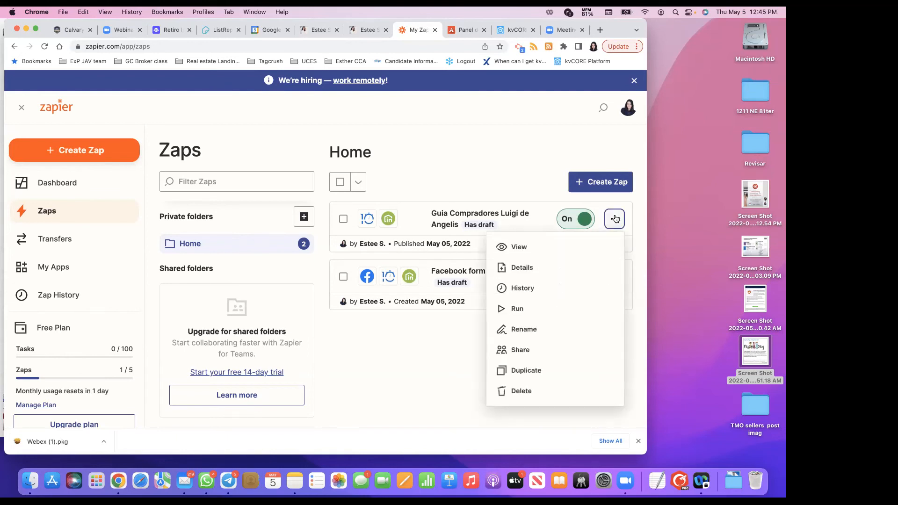
click(422, 388)
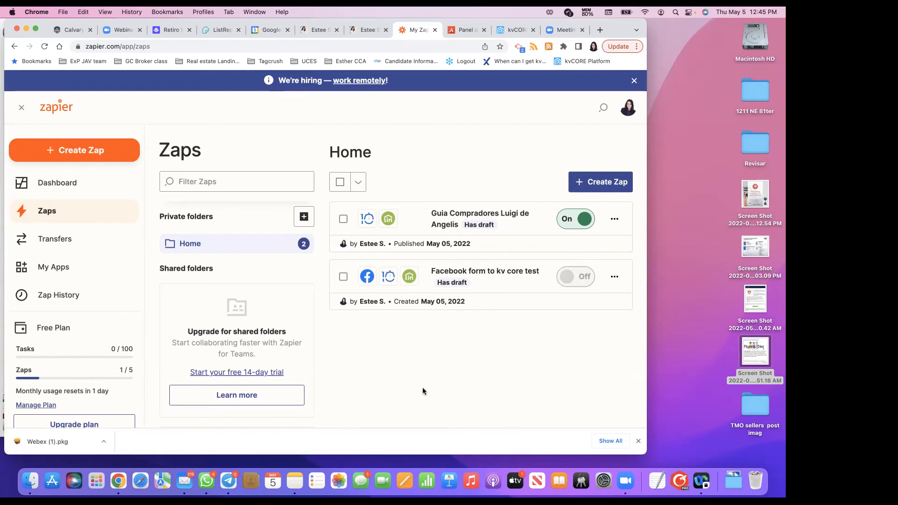